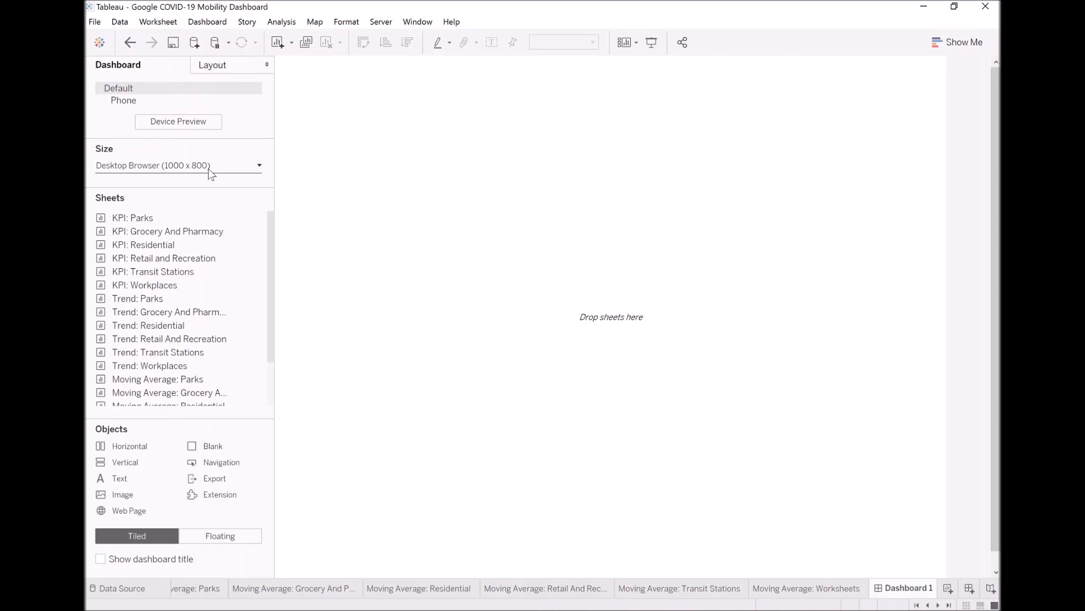
- Set the dashboard's fixed size to A4 Landscape (1169 x 827) and adjust the width of the side pane
{"action": "left_click", "coordinate": [211, 166]}
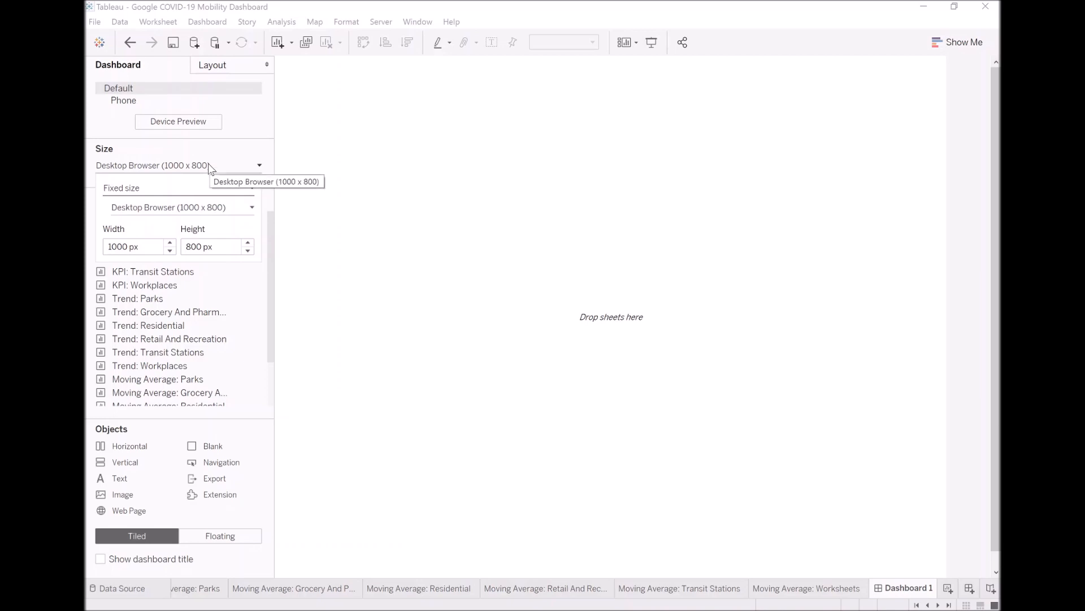
{"action": "left_click", "coordinate": [160, 209]}
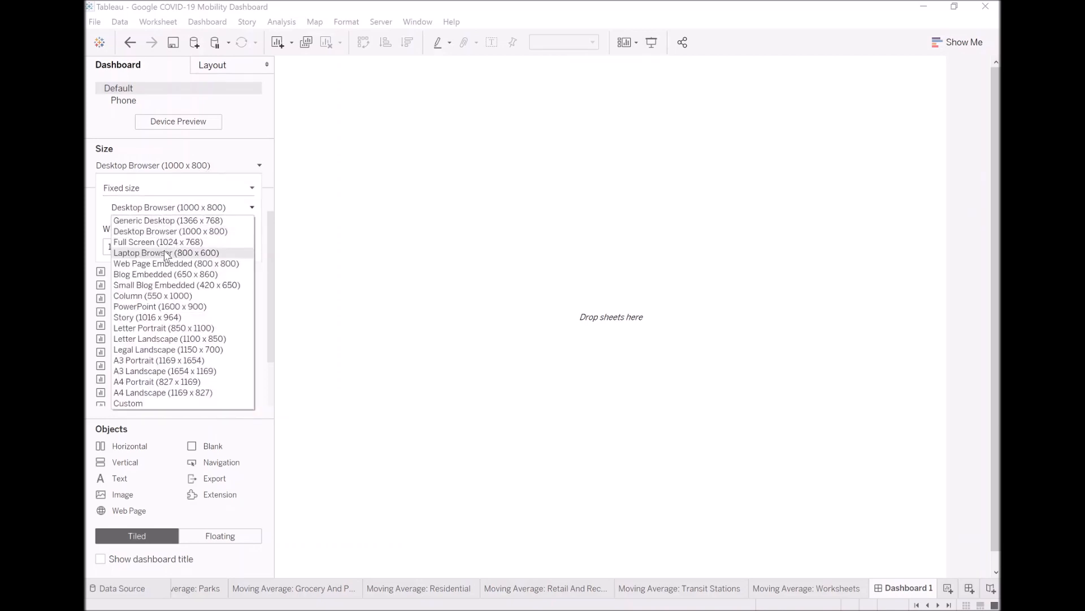
{"action": "left_click", "coordinate": [194, 391]}
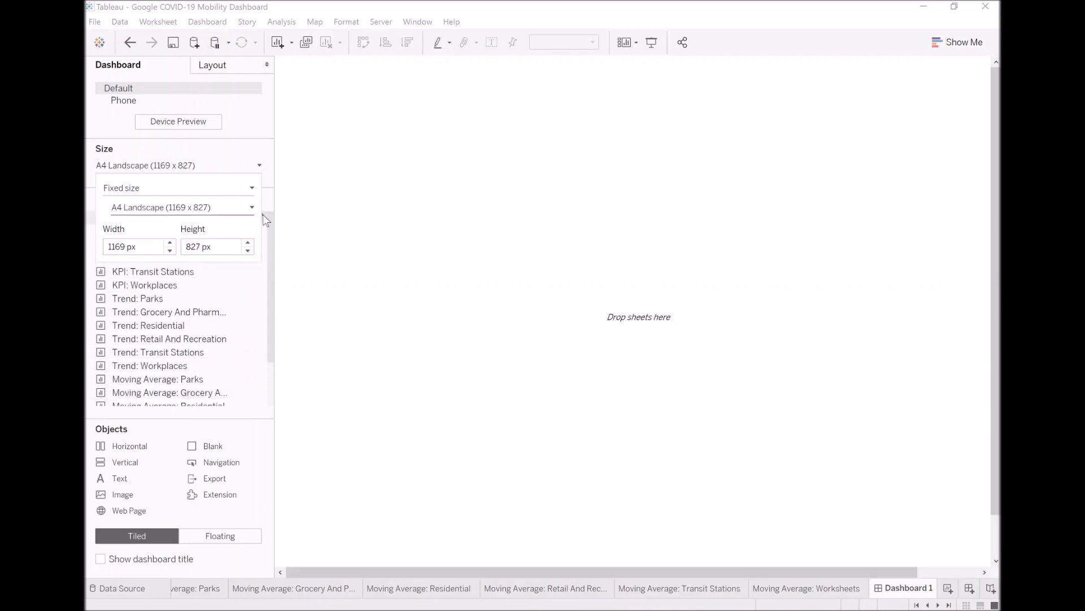
{"action": "left_click_drag", "start_coordinate": [273, 214], "coordinate": [197, 237]}
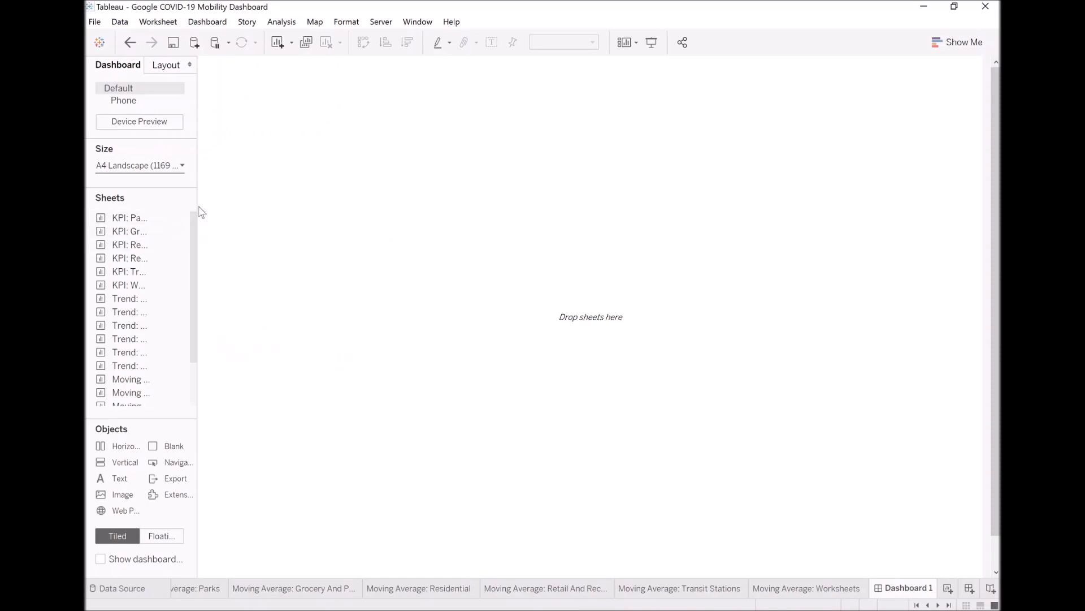
{"action": "left_click_drag", "start_coordinate": [201, 211], "coordinate": [278, 228]}
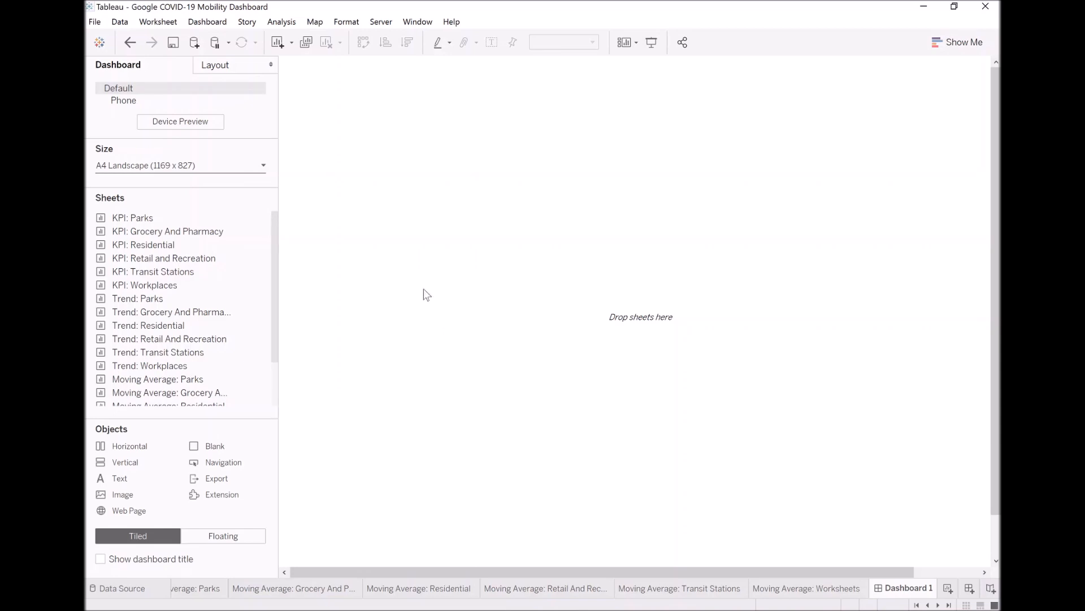
- Place two overlapping floating blank objects on the dashboard and remove both
{"action": "left_click", "coordinate": [223, 535]}
{"action": "left_click_drag", "start_coordinate": [207, 446], "coordinate": [555, 304]}
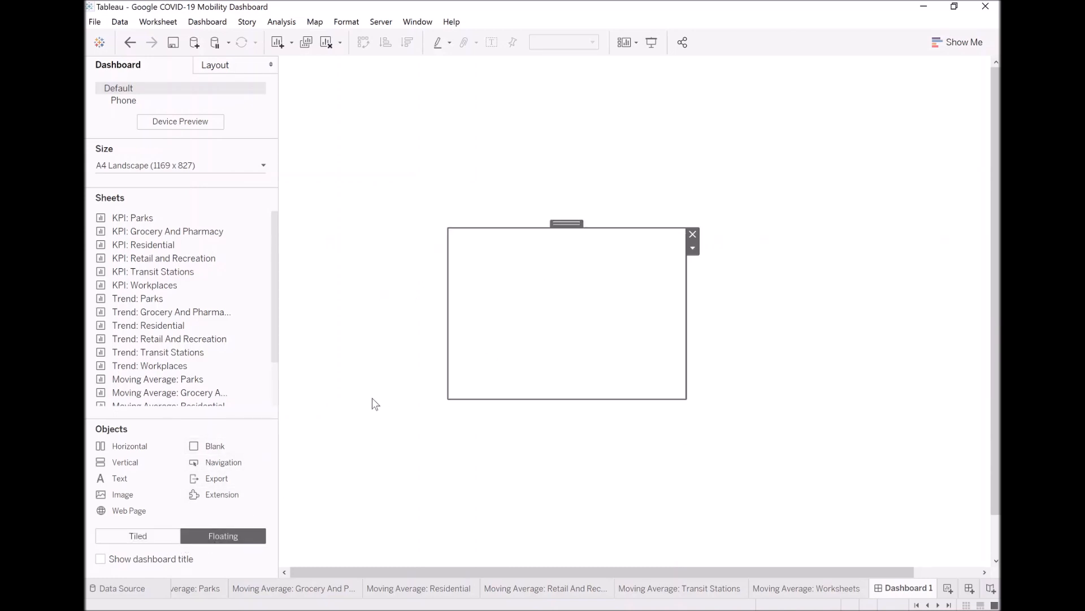
{"action": "left_click_drag", "start_coordinate": [213, 446], "coordinate": [381, 193]}
{"action": "left_click", "coordinate": [570, 380]}
{"action": "left_click", "coordinate": [442, 241]}
{"action": "key", "text": "Delete"}
{"action": "left_click_drag", "start_coordinate": [692, 232], "coordinate": [523, 258]}
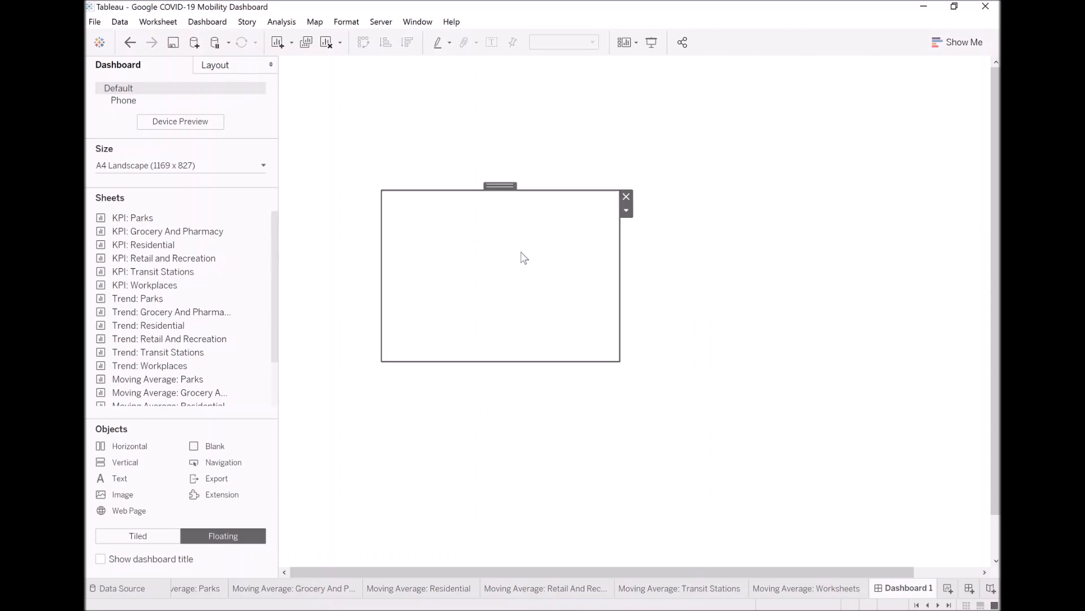
{"action": "left_click", "coordinate": [626, 195]}
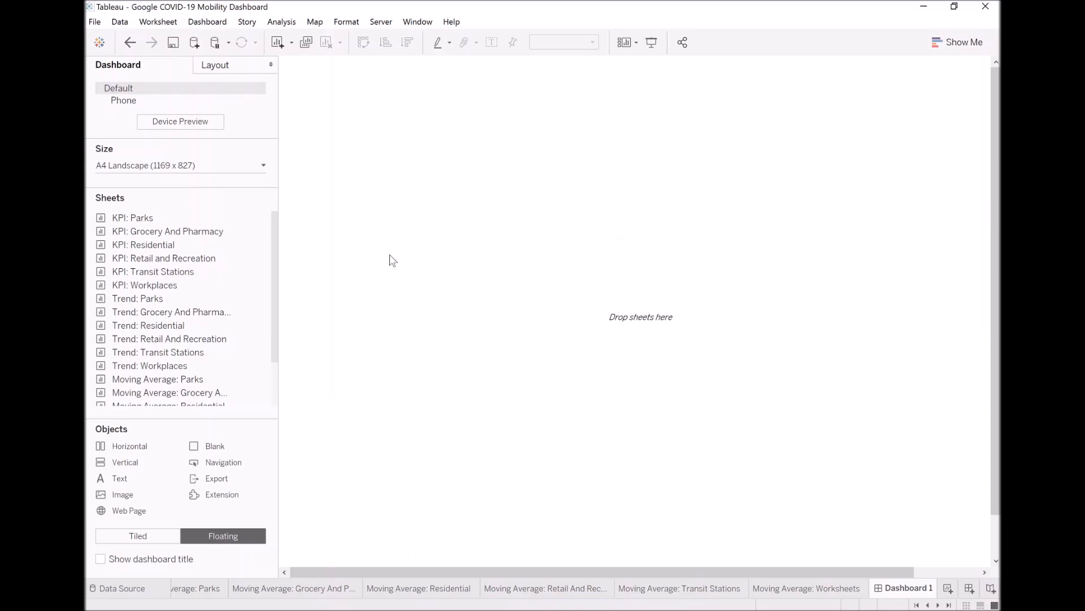
- Switch to tiled placement and arrange several blank objects side by side and stacked on the dashboard
{"action": "left_click", "coordinate": [156, 541]}
{"action": "left_click_drag", "start_coordinate": [201, 445], "coordinate": [432, 286]}
{"action": "left_click_drag", "start_coordinate": [202, 446], "coordinate": [351, 213]}
{"action": "left_click", "coordinate": [735, 195]}
{"action": "left_click", "coordinate": [571, 204]}
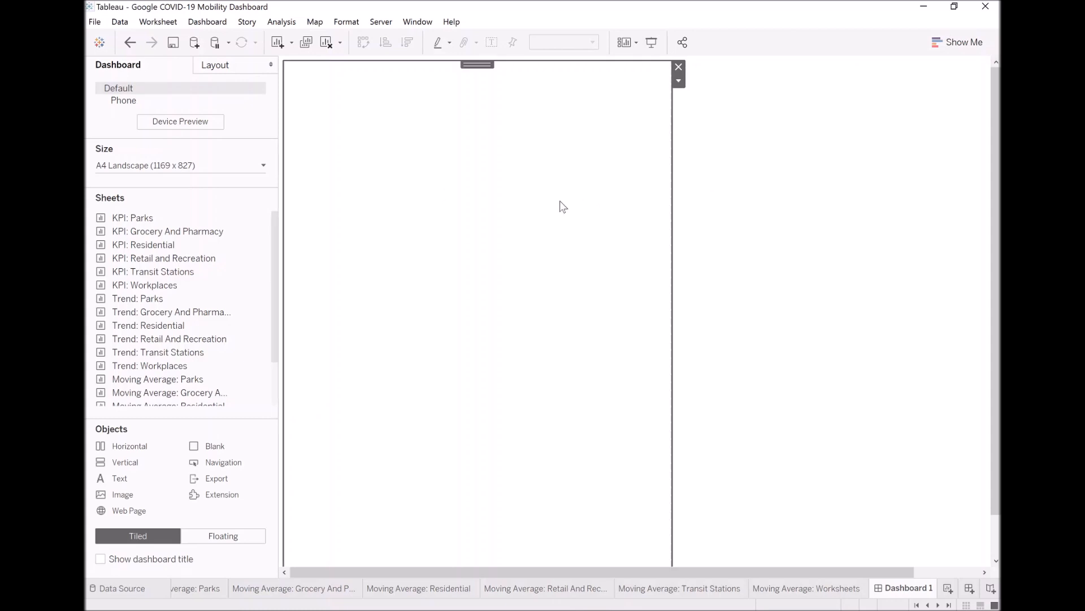
{"action": "left_click_drag", "start_coordinate": [204, 446], "coordinate": [345, 227]}
{"action": "left_click", "coordinate": [459, 159]}
{"action": "left_click", "coordinate": [553, 165]}
{"action": "left_click", "coordinate": [529, 403]}
- Resize the tiled blanks by moving the shared horizontal border below the upper pair and the vertical border between them
{"action": "left_click_drag", "start_coordinate": [537, 335], "coordinate": [533, 46]}
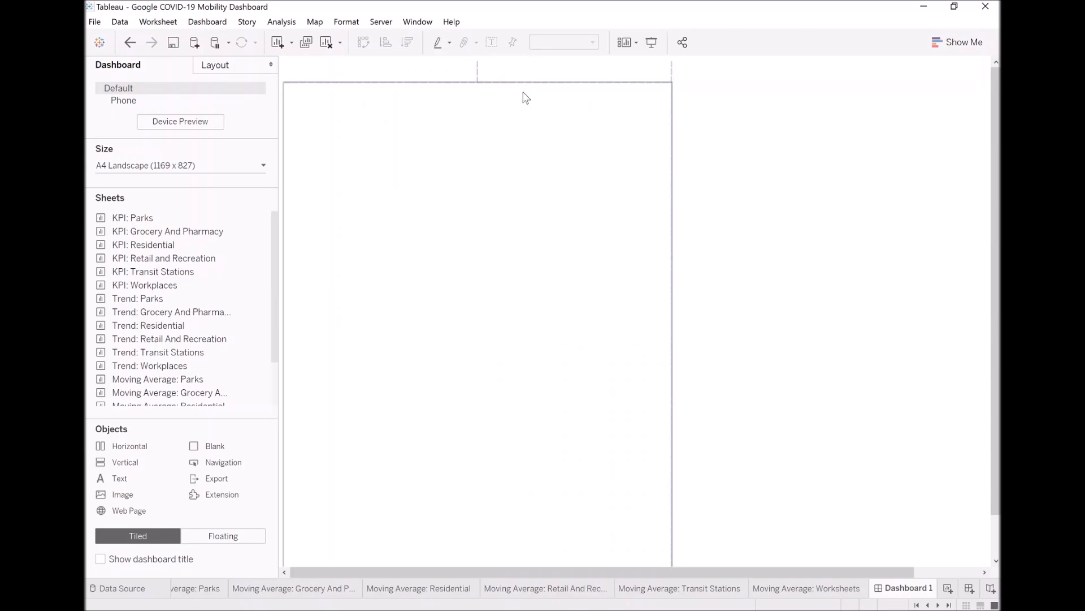
{"action": "left_click_drag", "start_coordinate": [530, 85], "coordinate": [551, 414]}
{"action": "left_click", "coordinate": [409, 233]}
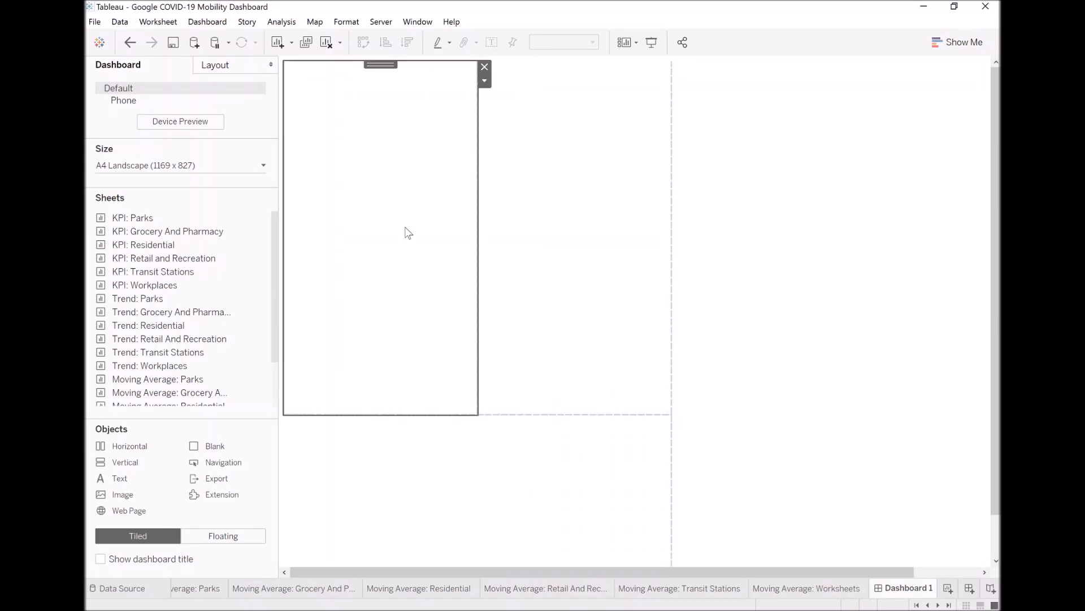
{"action": "left_click_drag", "start_coordinate": [441, 413], "coordinate": [439, 321]}
{"action": "left_click", "coordinate": [415, 252]}
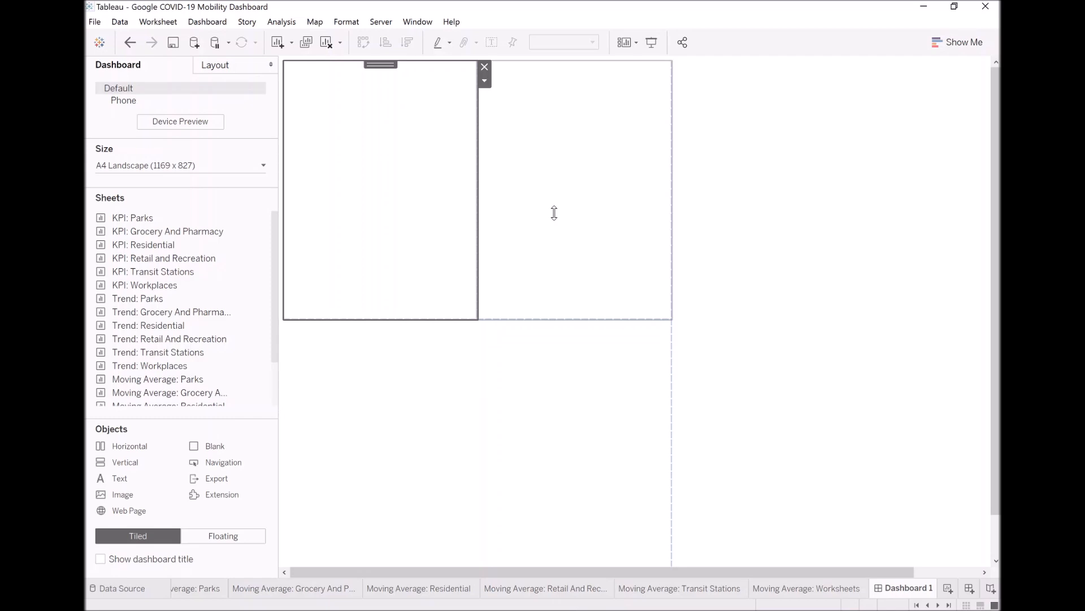
{"action": "left_click_drag", "start_coordinate": [476, 171], "coordinate": [306, 172]}
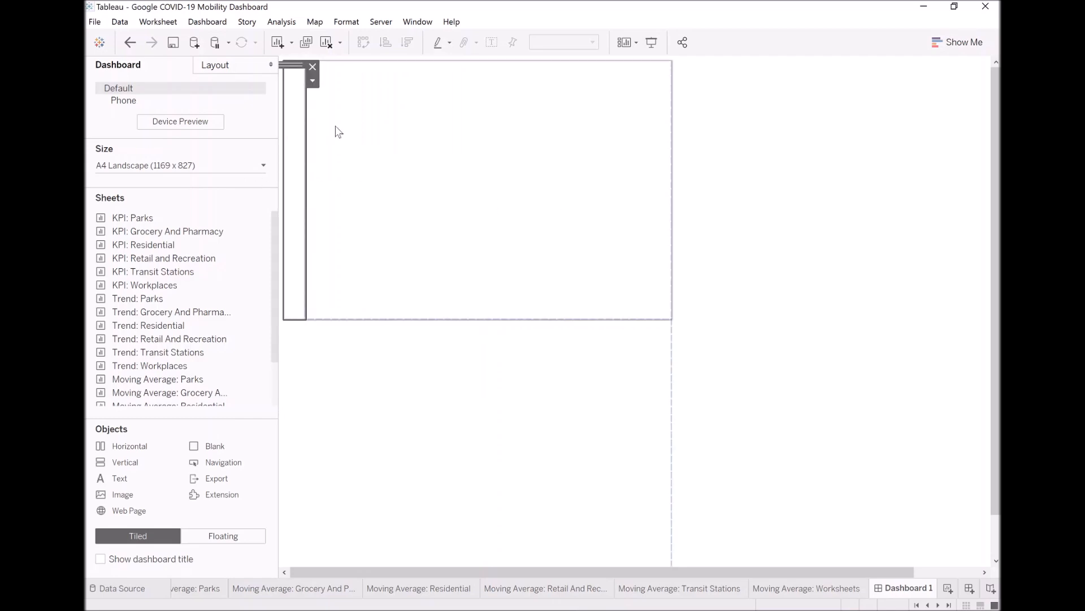
{"action": "left_click", "coordinate": [407, 224]}
{"action": "left_click_drag", "start_coordinate": [392, 317], "coordinate": [328, 44]}
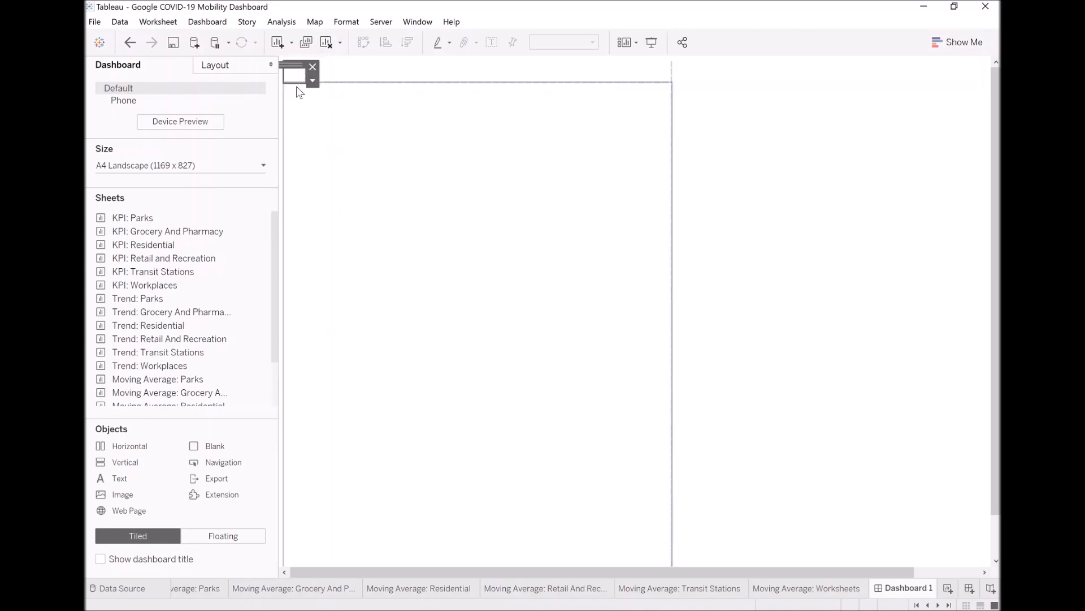
{"action": "left_click_drag", "start_coordinate": [297, 84], "coordinate": [307, 392]}
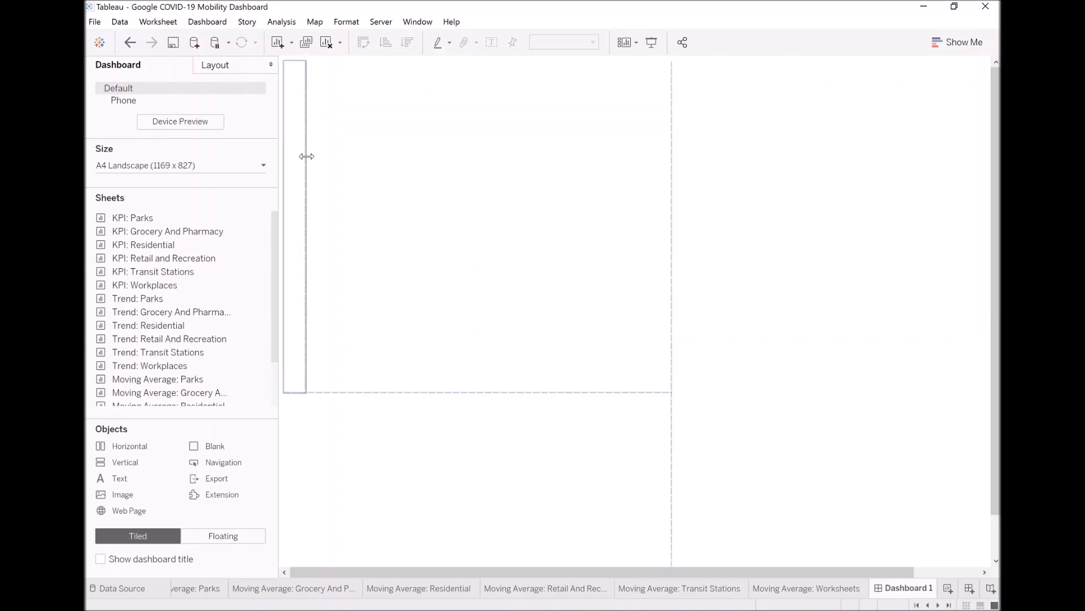
{"action": "left_click_drag", "start_coordinate": [305, 136], "coordinate": [474, 171]}
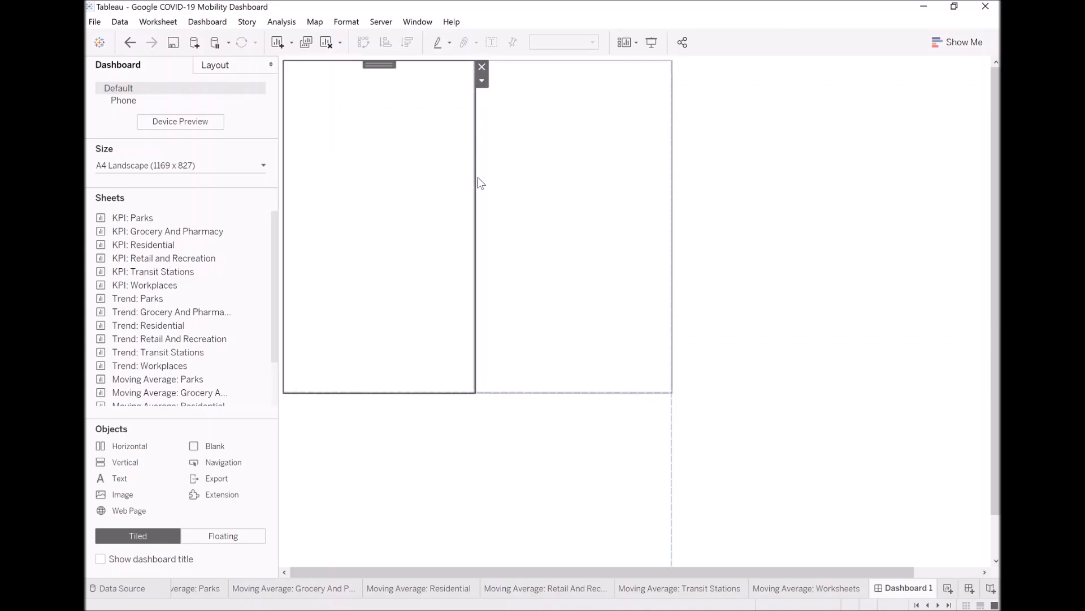
{"action": "left_click_drag", "start_coordinate": [474, 179], "coordinate": [469, 181]}
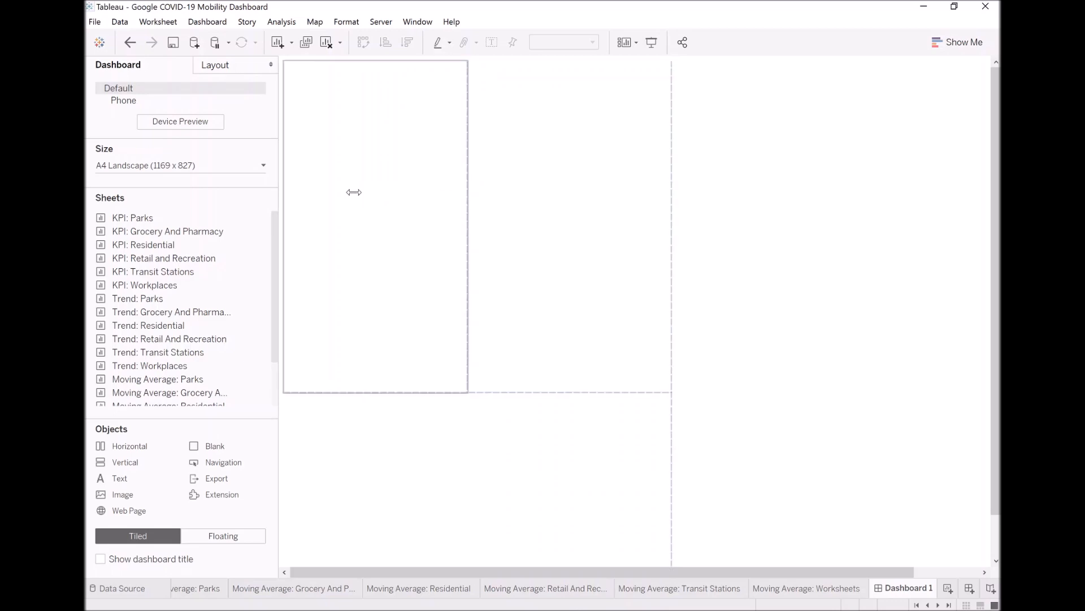
- Add another tiled blank beside the lower one and align their dividing border with the upper pair's border
{"action": "left_click_drag", "start_coordinate": [215, 446], "coordinate": [577, 458]}
{"action": "left_click_drag", "start_coordinate": [478, 422], "coordinate": [467, 369]}
{"action": "left_click", "coordinate": [444, 376]}
{"action": "left_click", "coordinate": [431, 446]}
{"action": "left_click", "coordinate": [517, 346]}
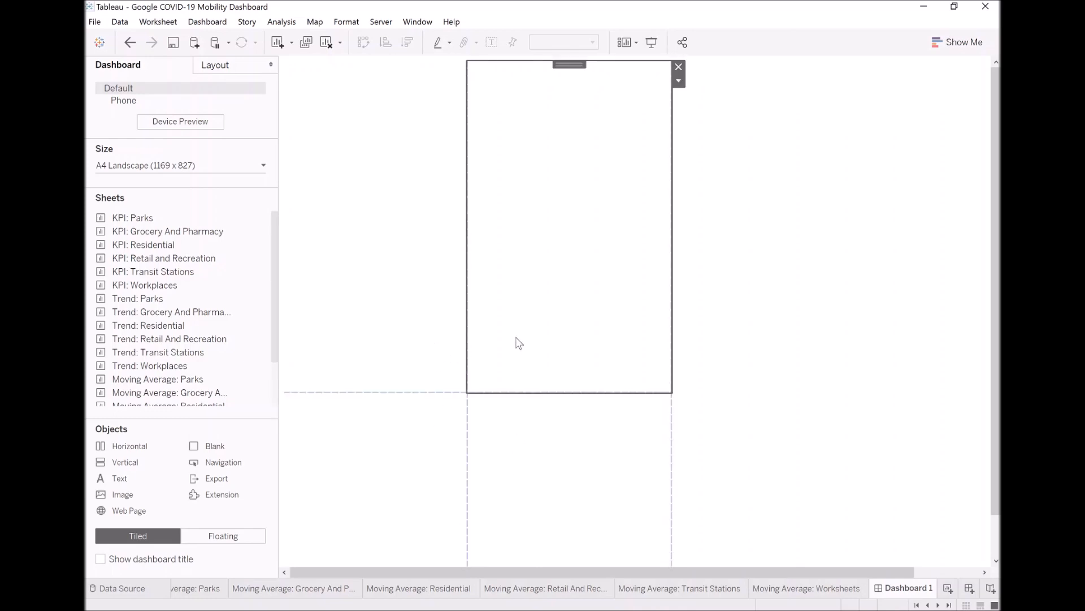
{"action": "left_click", "coordinate": [373, 460]}
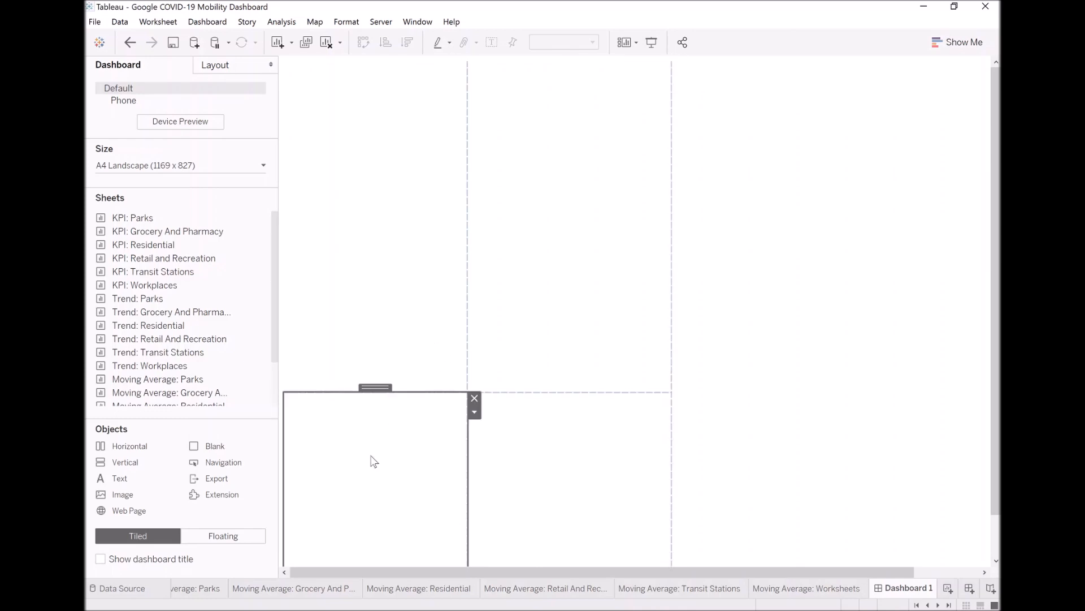
- Select the parent tiled container that holds the blanks and remove it from the dashboard
{"action": "left_click", "coordinate": [409, 266]}
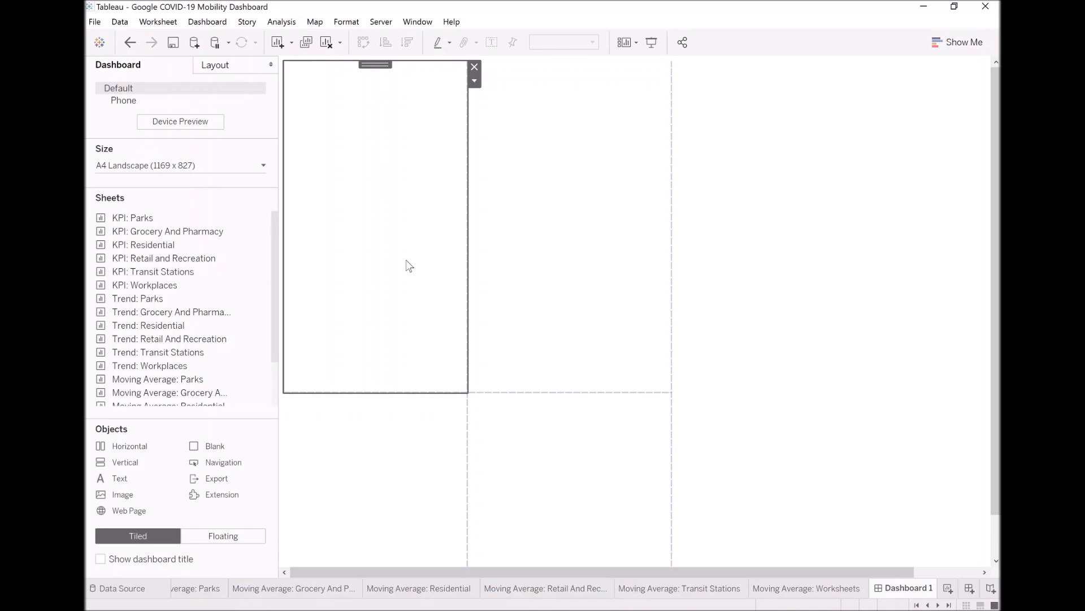
{"action": "double_click", "coordinate": [375, 71]}
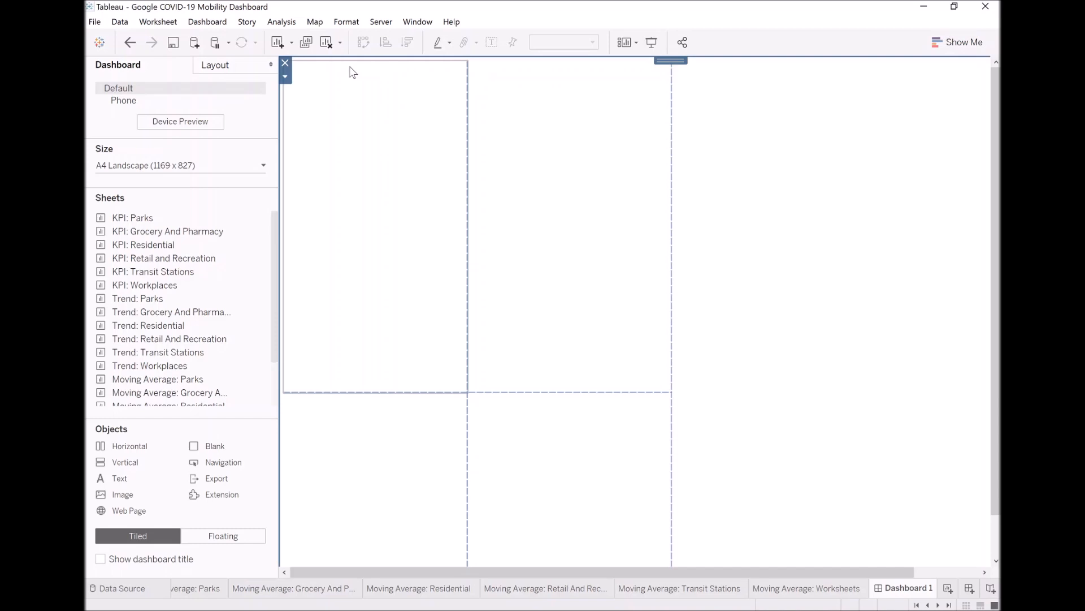
{"action": "left_click", "coordinate": [285, 63]}
{"action": "left_click", "coordinate": [594, 334]}
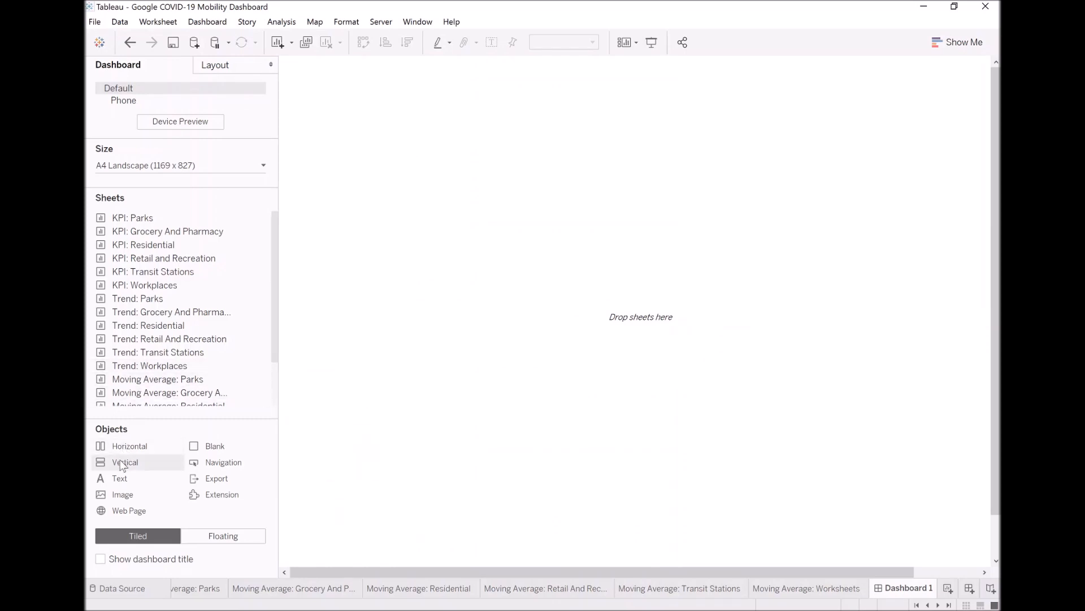
- Add a tiled vertical container to the empty dashboard and inspect it in the item hierarchy
{"action": "left_click_drag", "start_coordinate": [124, 463], "coordinate": [330, 290]}
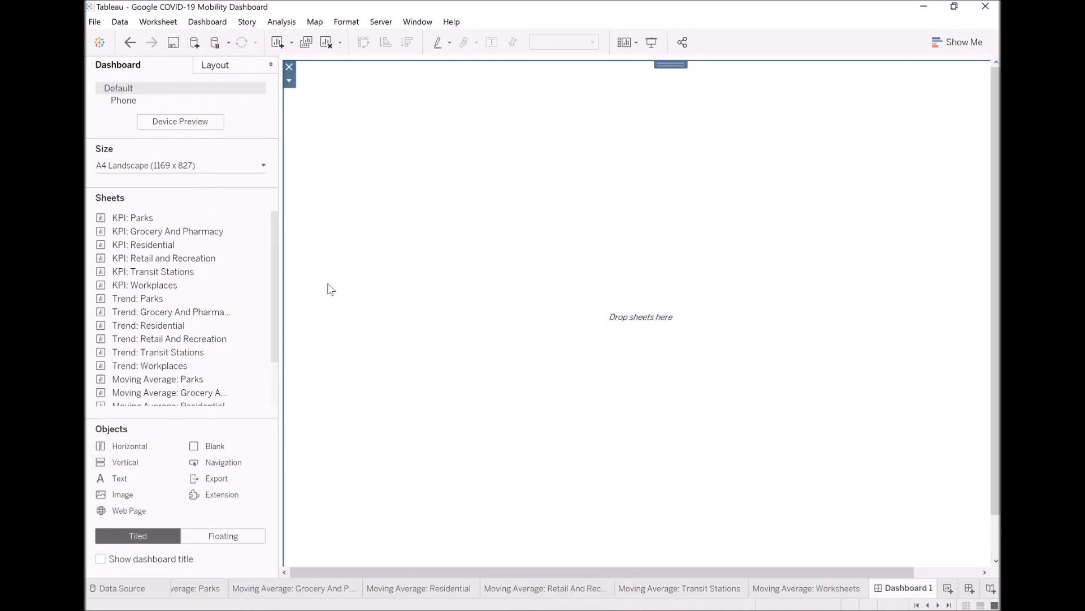
{"action": "left_click", "coordinate": [210, 67]}
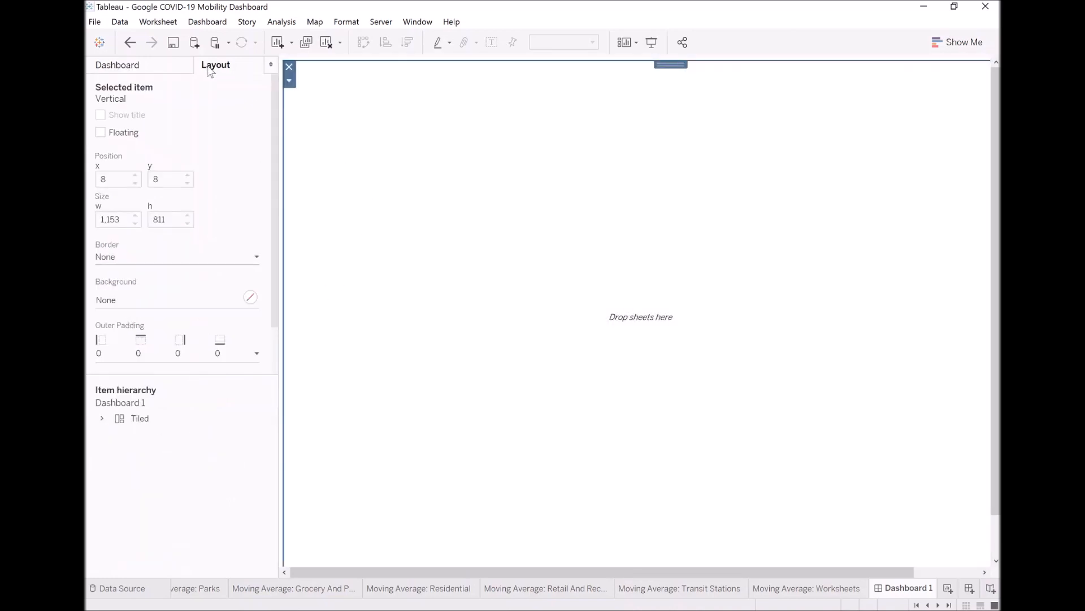
{"action": "left_click", "coordinate": [103, 419]}
{"action": "left_click", "coordinate": [141, 419]}
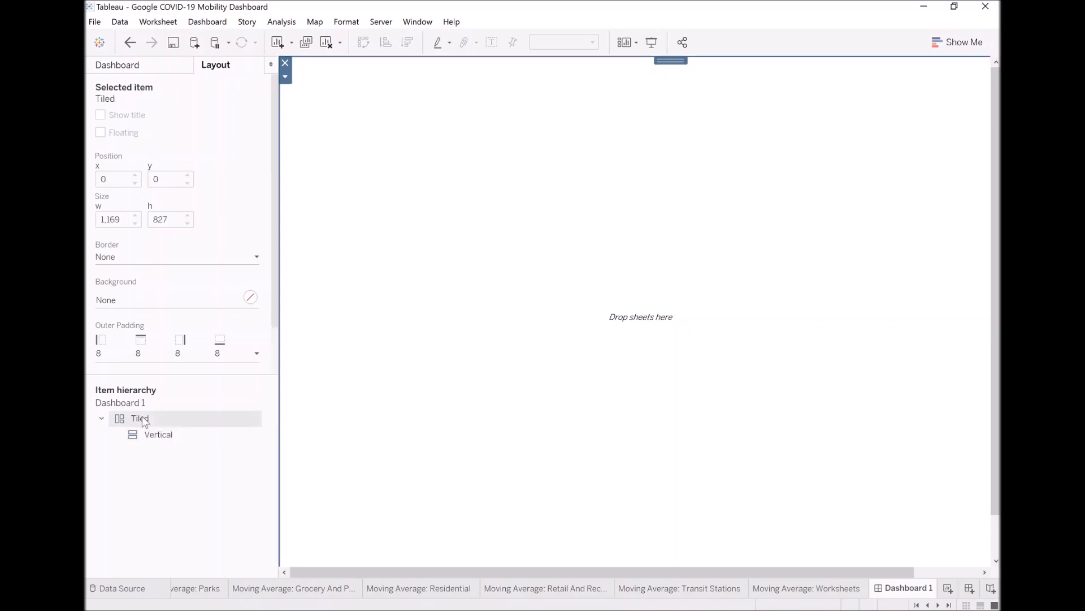
{"action": "left_click", "coordinate": [164, 435]}
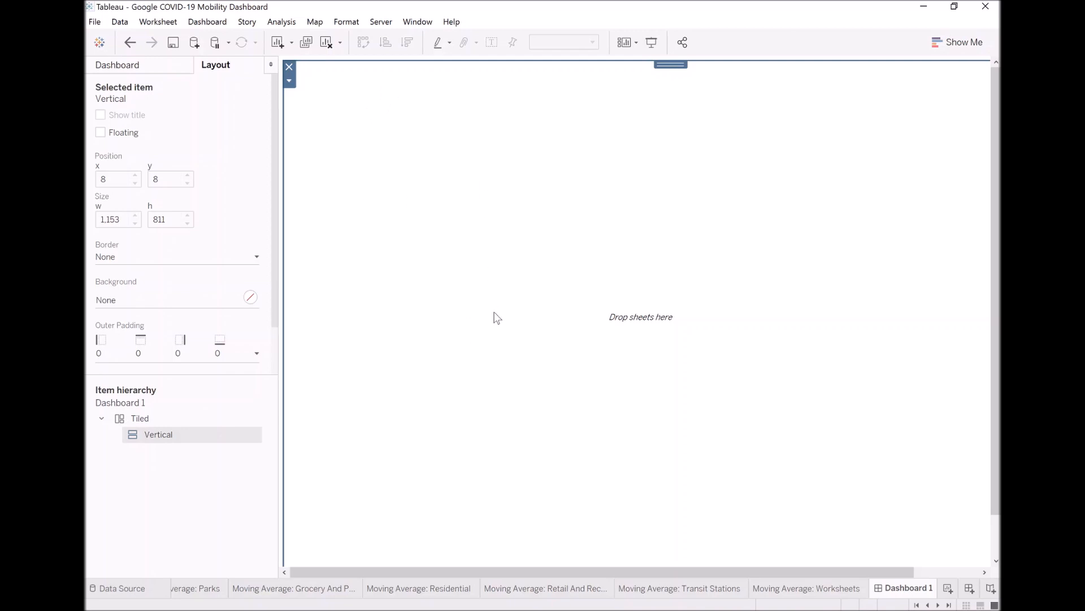
- Stack three blank objects inside the vertical container and check each one in the item hierarchy
{"action": "left_click", "coordinate": [150, 67]}
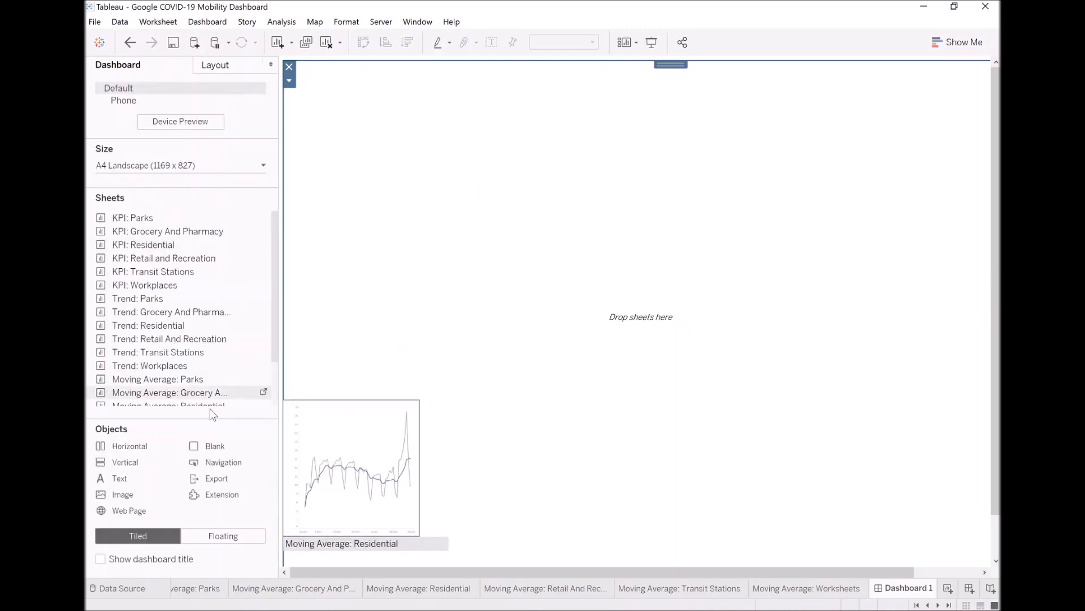
{"action": "left_click_drag", "start_coordinate": [214, 448], "coordinate": [468, 290]}
{"action": "left_click_drag", "start_coordinate": [217, 447], "coordinate": [563, 173]}
{"action": "left_click_drag", "start_coordinate": [214, 446], "coordinate": [432, 341]}
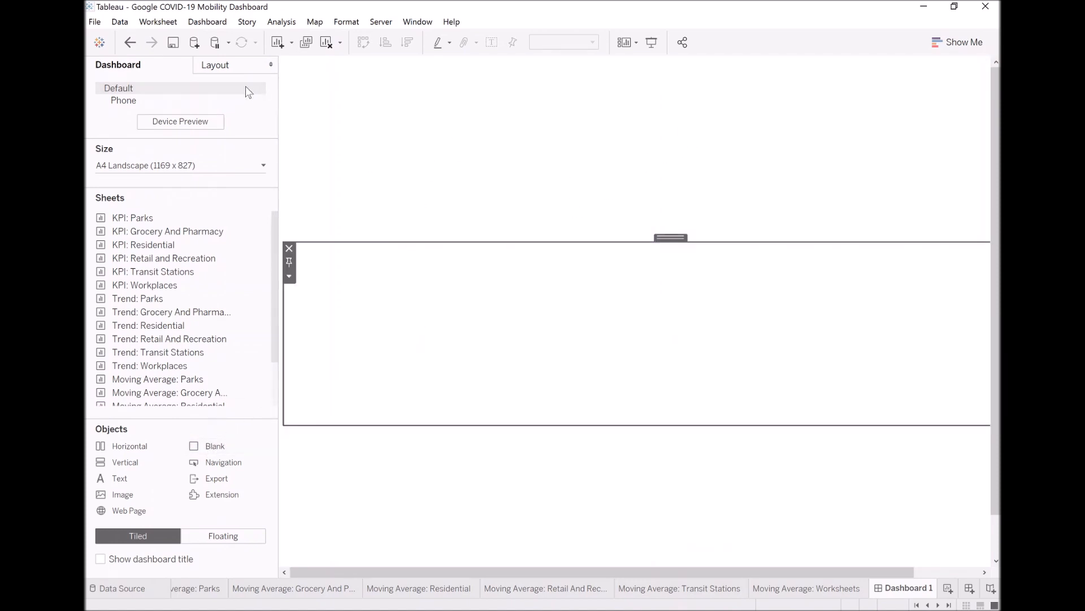
{"action": "left_click", "coordinate": [223, 66]}
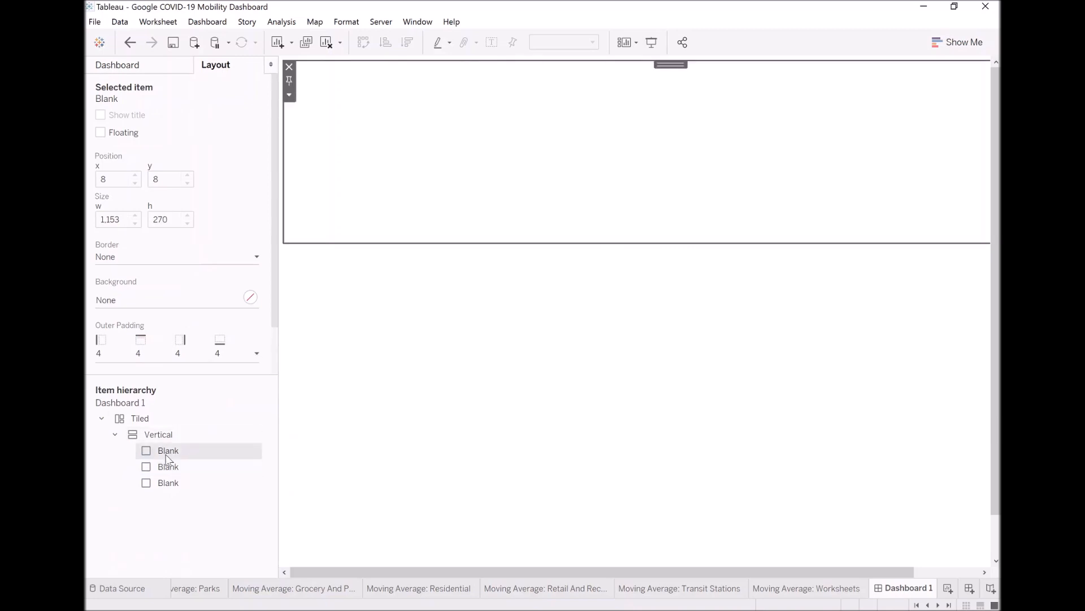
{"action": "left_click", "coordinate": [167, 481]}
{"action": "left_click", "coordinate": [168, 466]}
{"action": "left_click", "coordinate": [169, 452]}
- Insert a horizontal container between the first and second stacked blanks and fill it with three side-by-side blank objects
{"action": "left_click", "coordinate": [127, 68]}
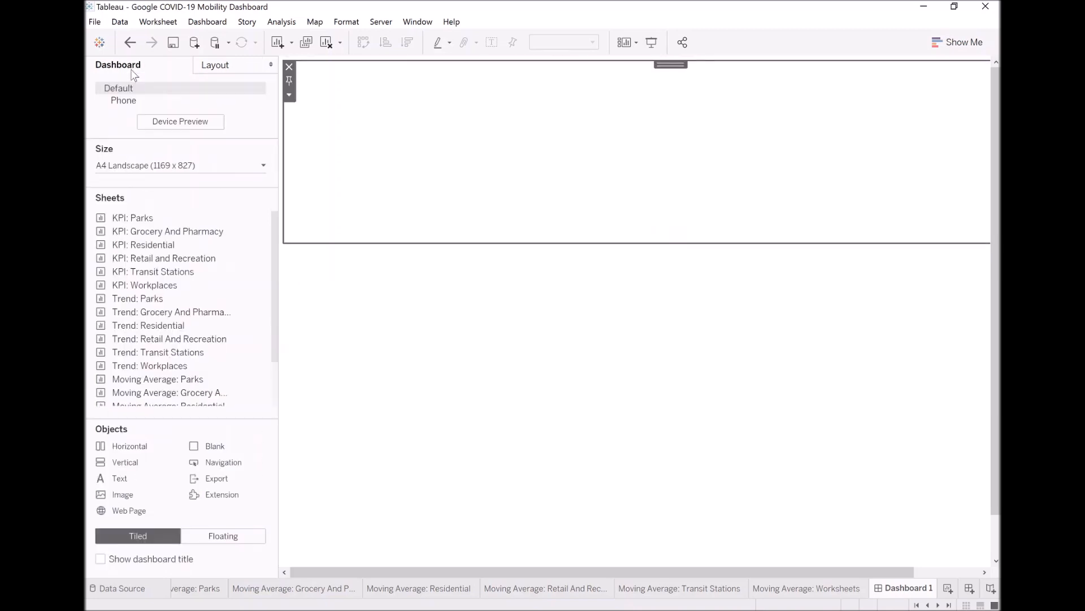
{"action": "left_click_drag", "start_coordinate": [107, 446], "coordinate": [334, 281]}
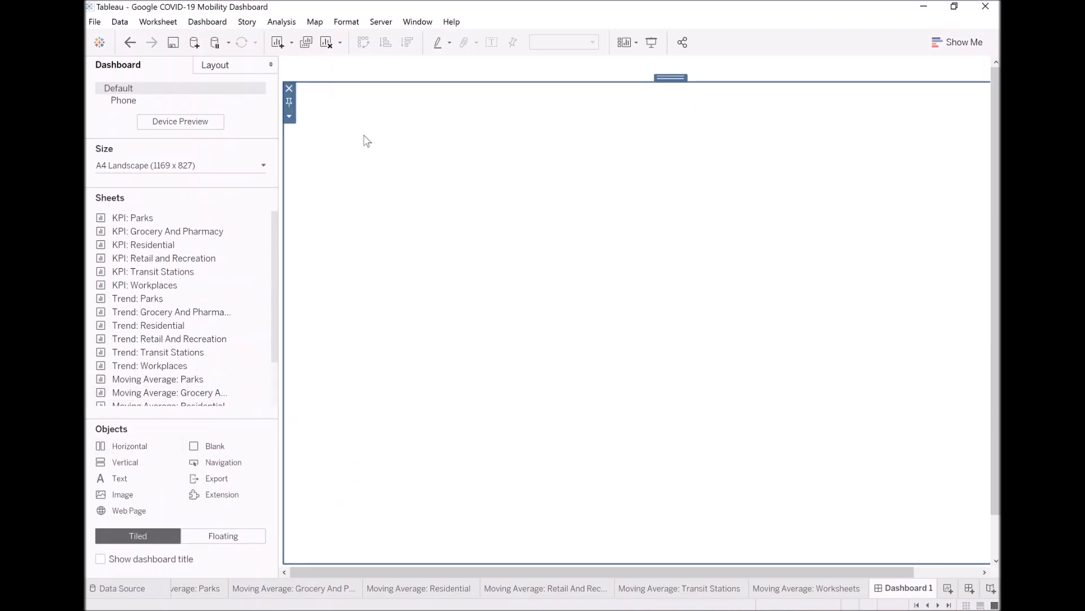
{"action": "left_click_drag", "start_coordinate": [215, 446], "coordinate": [392, 315]}
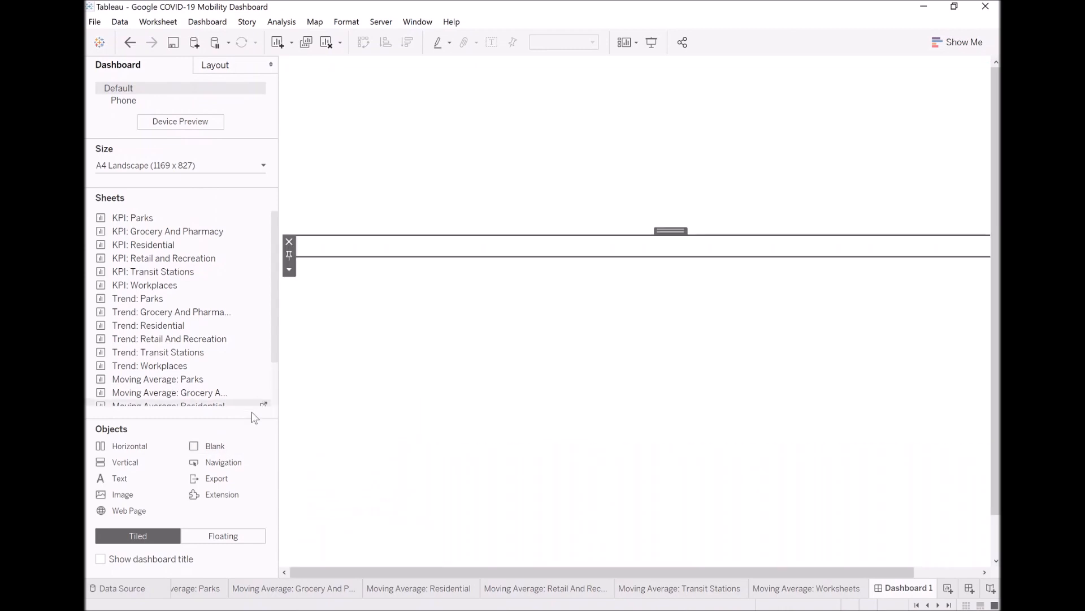
{"action": "left_click_drag", "start_coordinate": [223, 447], "coordinate": [317, 254]}
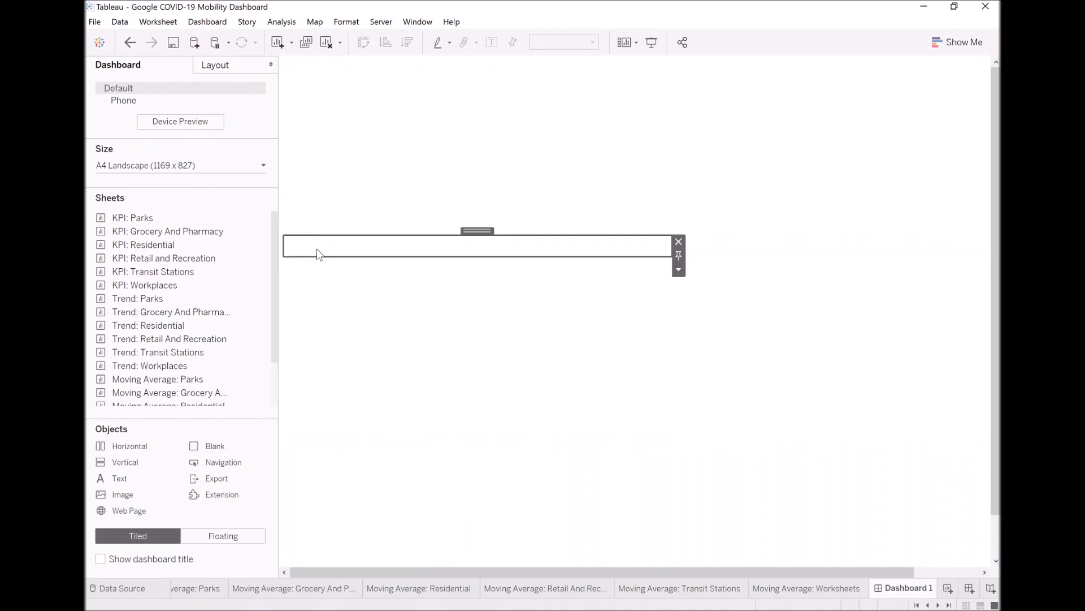
{"action": "left_click_drag", "start_coordinate": [194, 442], "coordinate": [341, 252]}
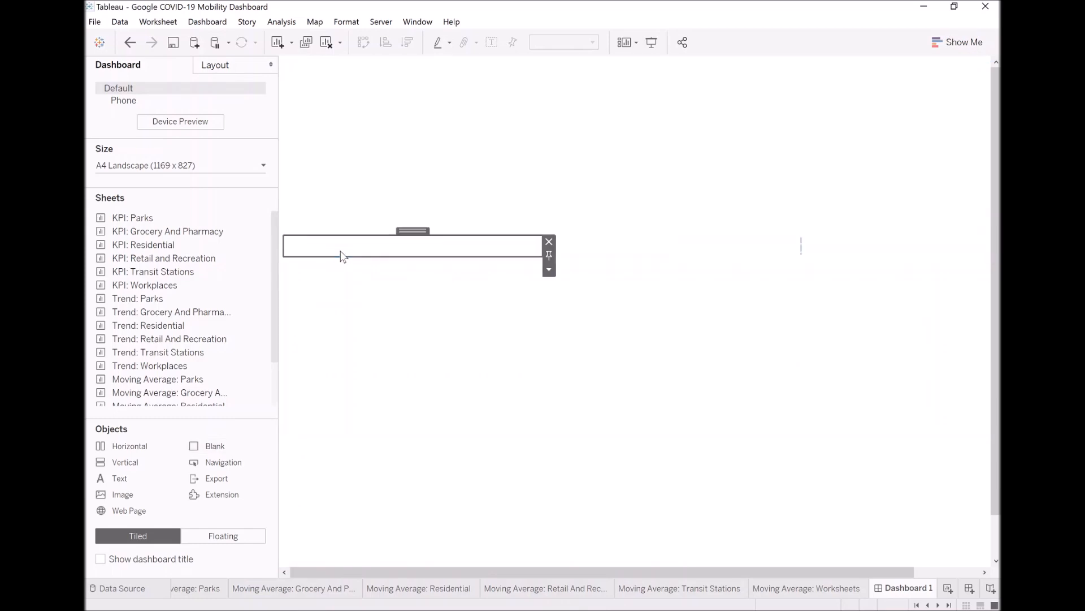
{"action": "left_click", "coordinate": [360, 305]}
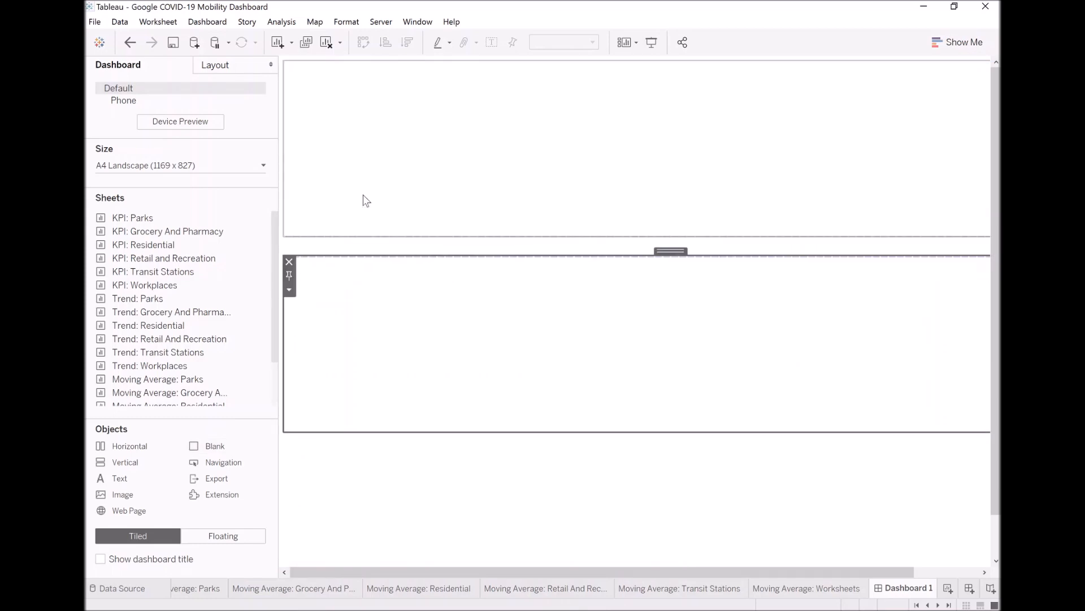
- Fill the backgrounds of the three full-width stacked blanks with the same pale pinkish-grey colour
{"action": "left_click", "coordinate": [223, 65]}
{"action": "left_click", "coordinate": [179, 301]}
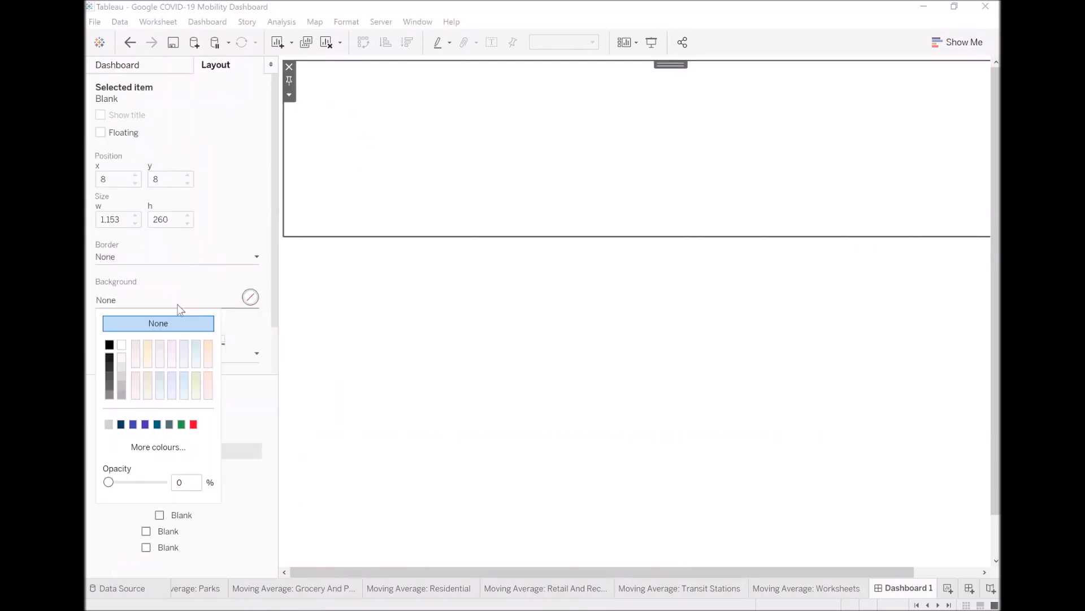
{"action": "left_click", "coordinate": [135, 351]}
{"action": "left_click", "coordinate": [381, 334]}
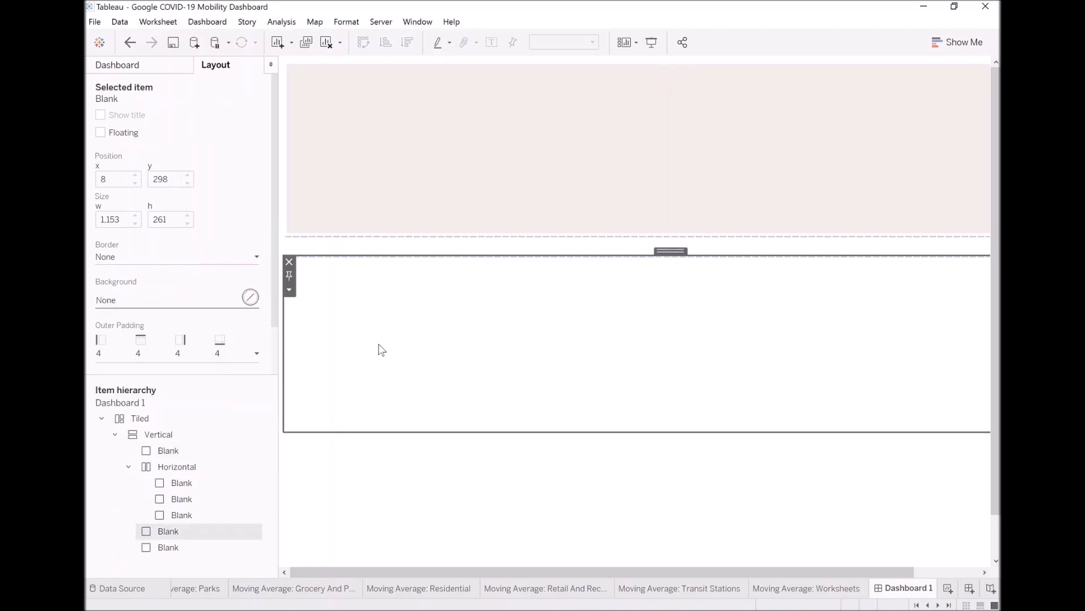
{"action": "left_click", "coordinate": [145, 301]}
{"action": "left_click", "coordinate": [141, 352]}
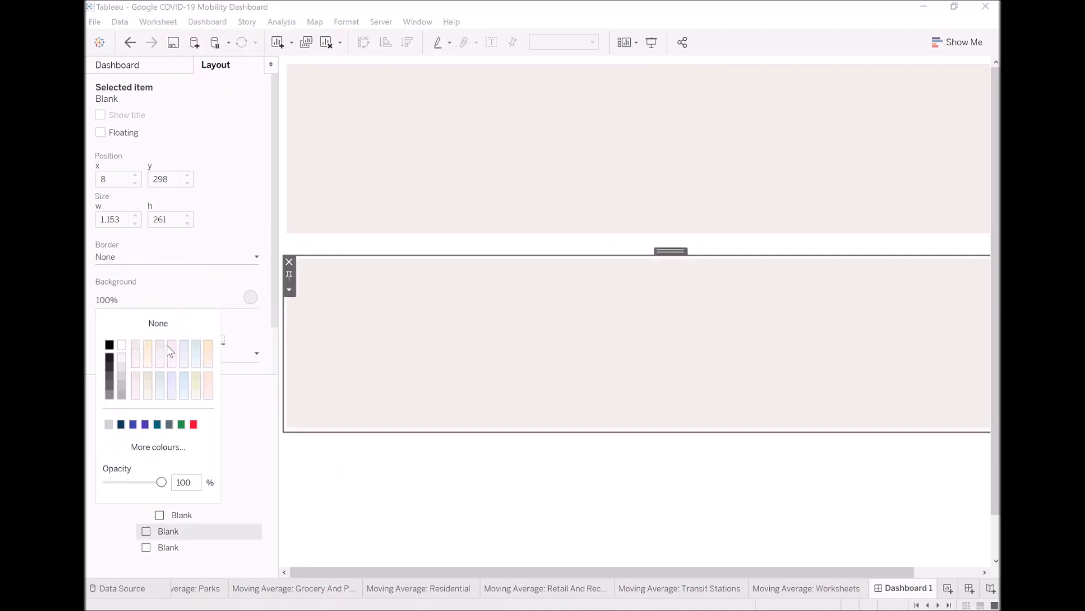
{"action": "left_click", "coordinate": [397, 483]}
{"action": "left_click", "coordinate": [155, 301]}
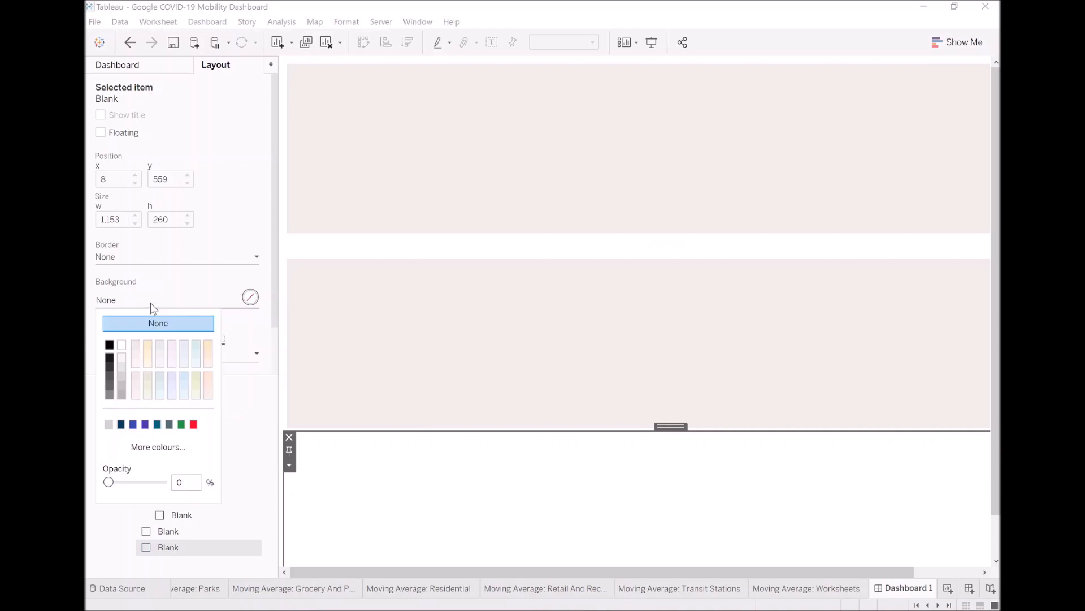
{"action": "left_click", "coordinate": [136, 349]}
- Fill the backgrounds of the three side-by-side blanks in the horizontal container with a pale teal colour
{"action": "left_click", "coordinate": [395, 245]}
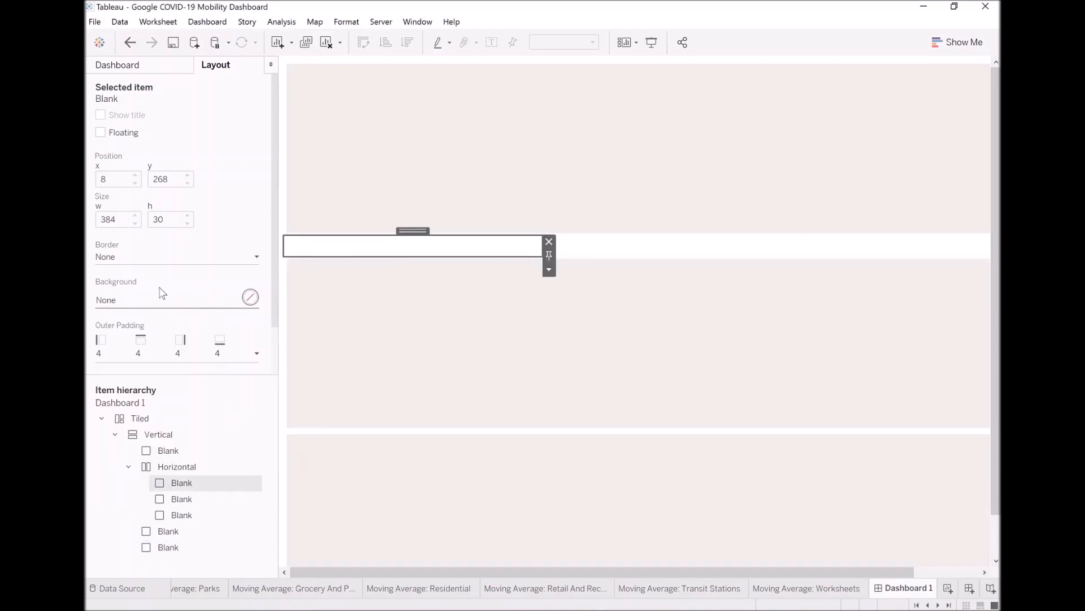
{"action": "left_click", "coordinate": [154, 259]}
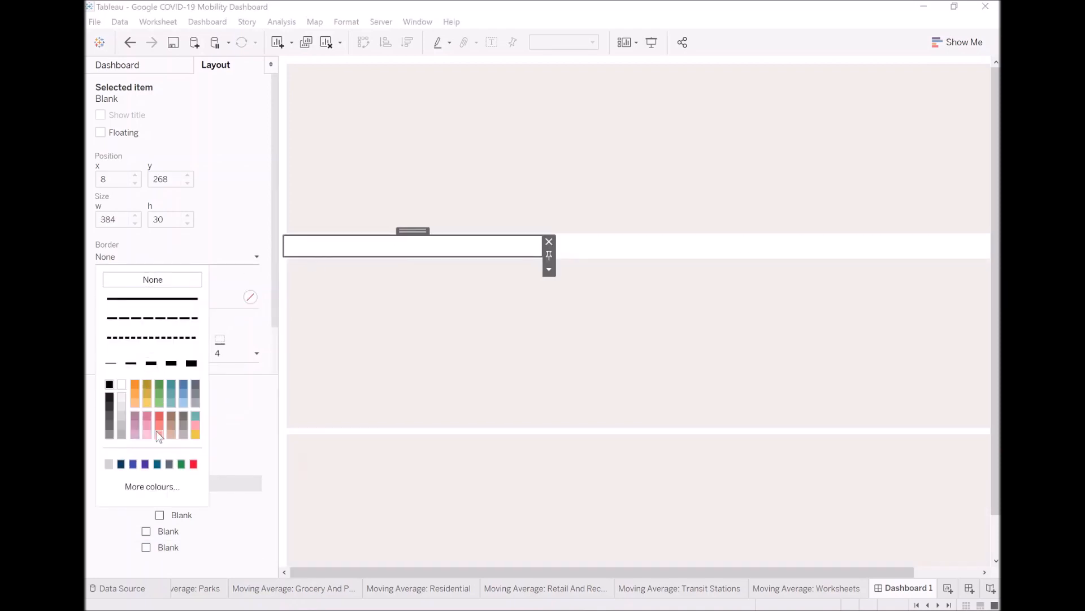
{"action": "left_click", "coordinate": [203, 238]}
{"action": "left_click", "coordinate": [192, 298]}
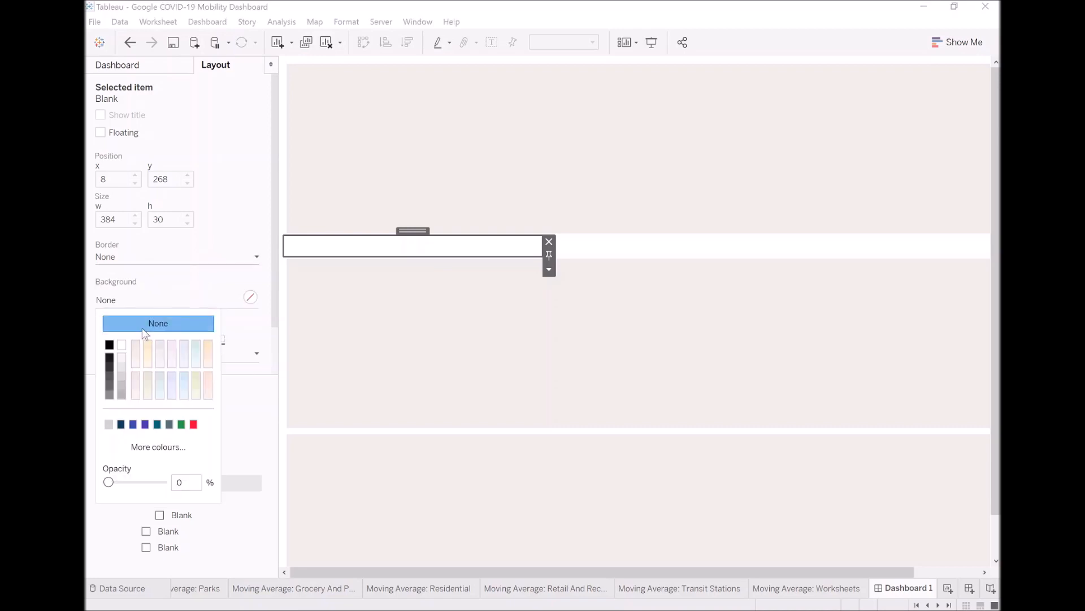
{"action": "left_click", "coordinate": [195, 348]}
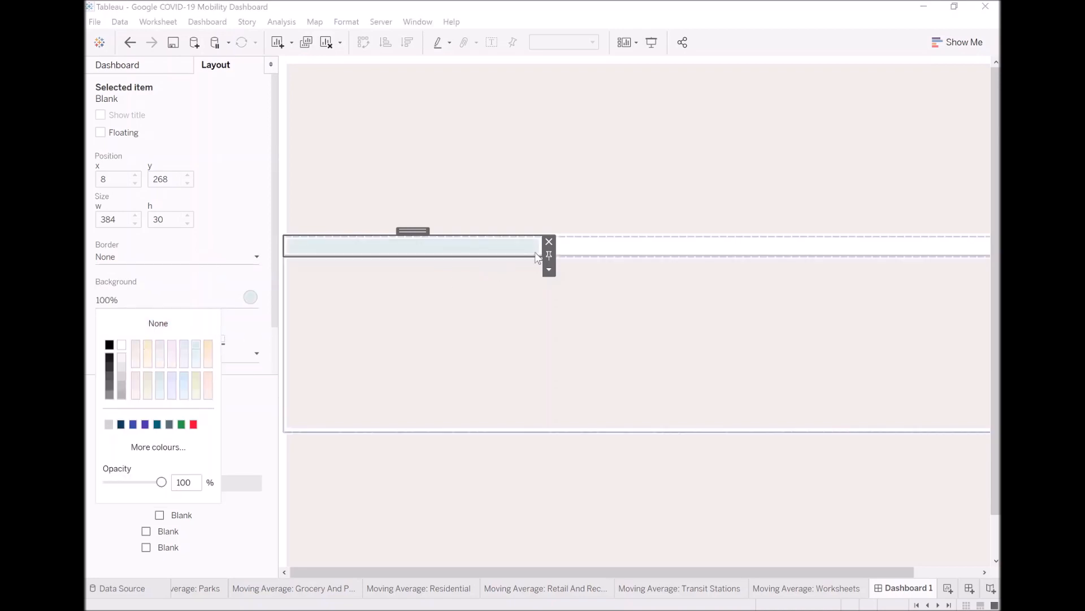
{"action": "left_click", "coordinate": [596, 248]}
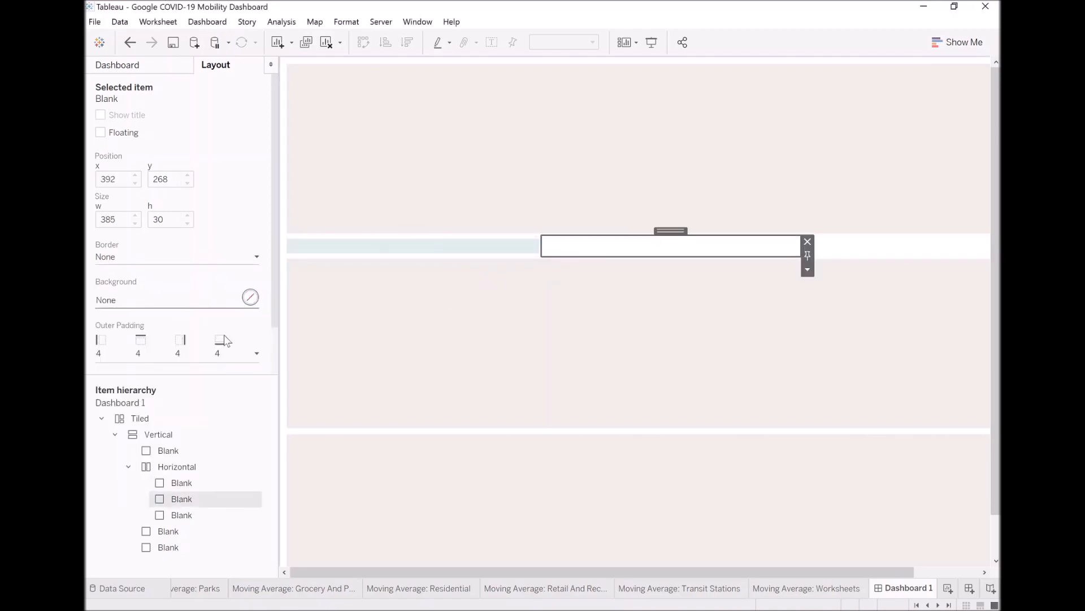
{"action": "left_click", "coordinate": [169, 301]}
{"action": "left_click", "coordinate": [197, 345]}
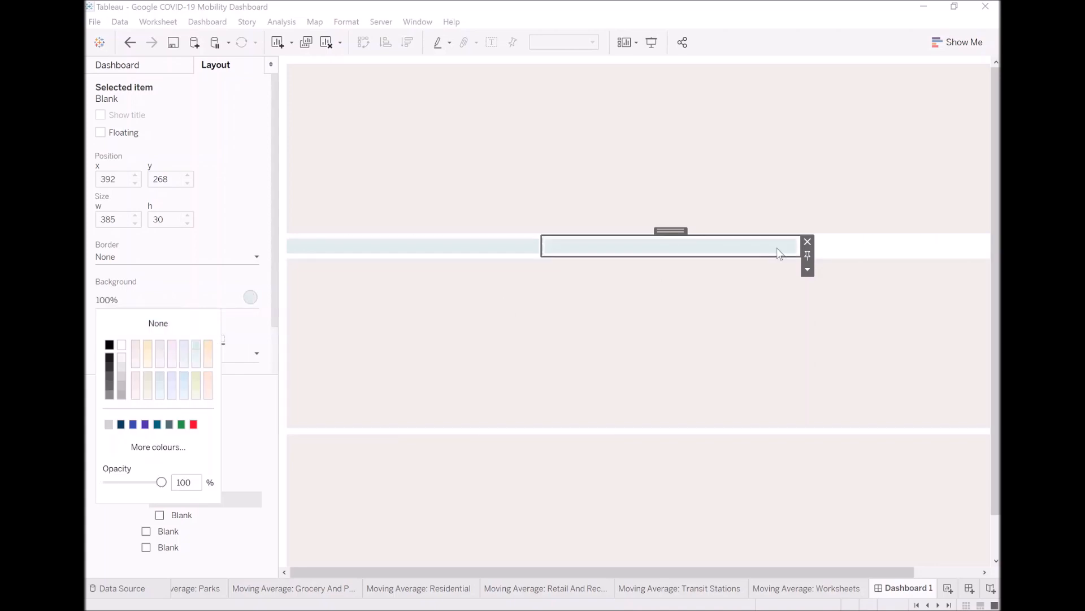
{"action": "left_click", "coordinate": [865, 249]}
{"action": "left_click", "coordinate": [195, 300]}
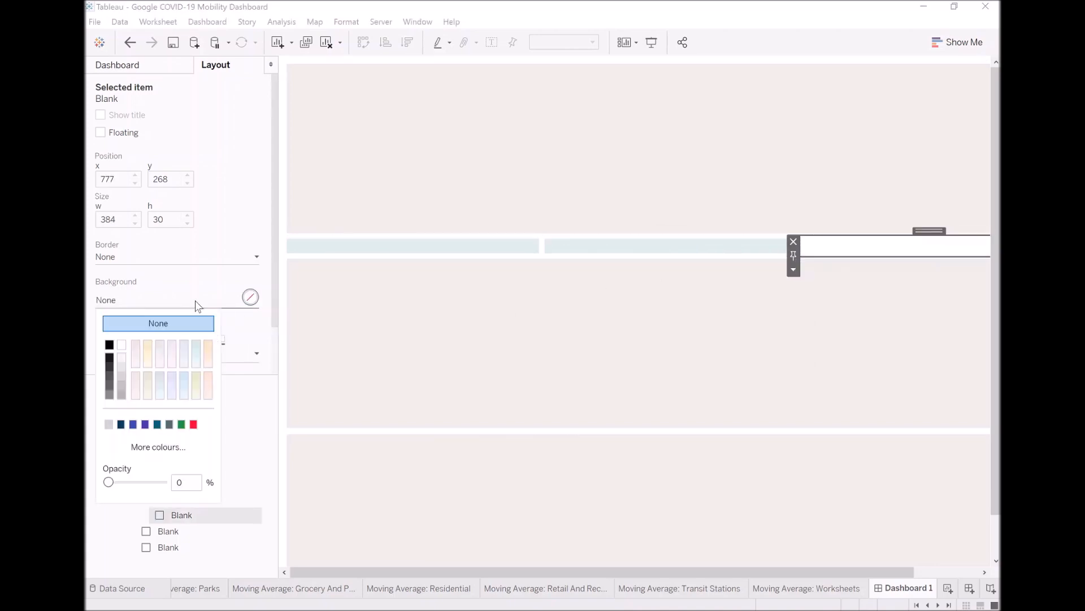
{"action": "left_click", "coordinate": [196, 345]}
{"action": "left_click", "coordinate": [287, 354]}
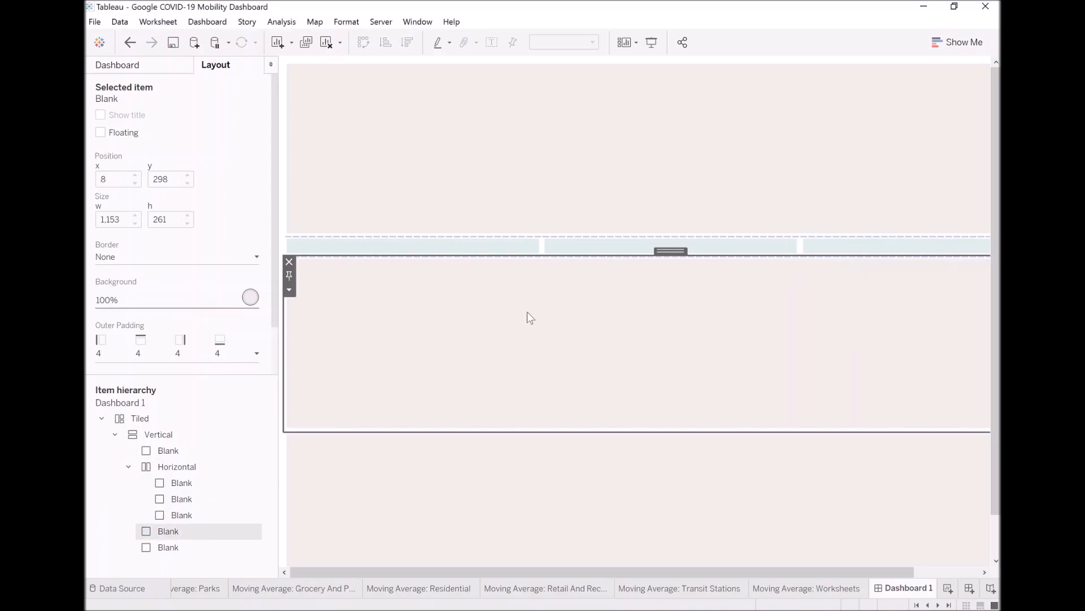
{"action": "left_click", "coordinate": [631, 166]}
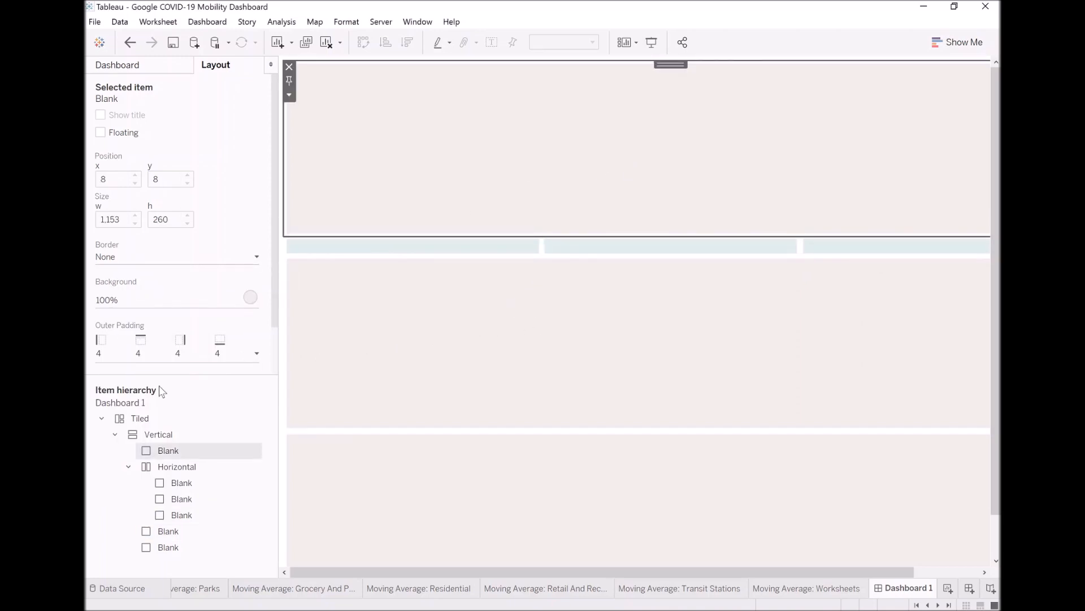
- Set the width of the first blank in the horizontal container to 10 pixels
{"action": "left_click", "coordinate": [479, 250]}
{"action": "right_click", "coordinate": [480, 250]}
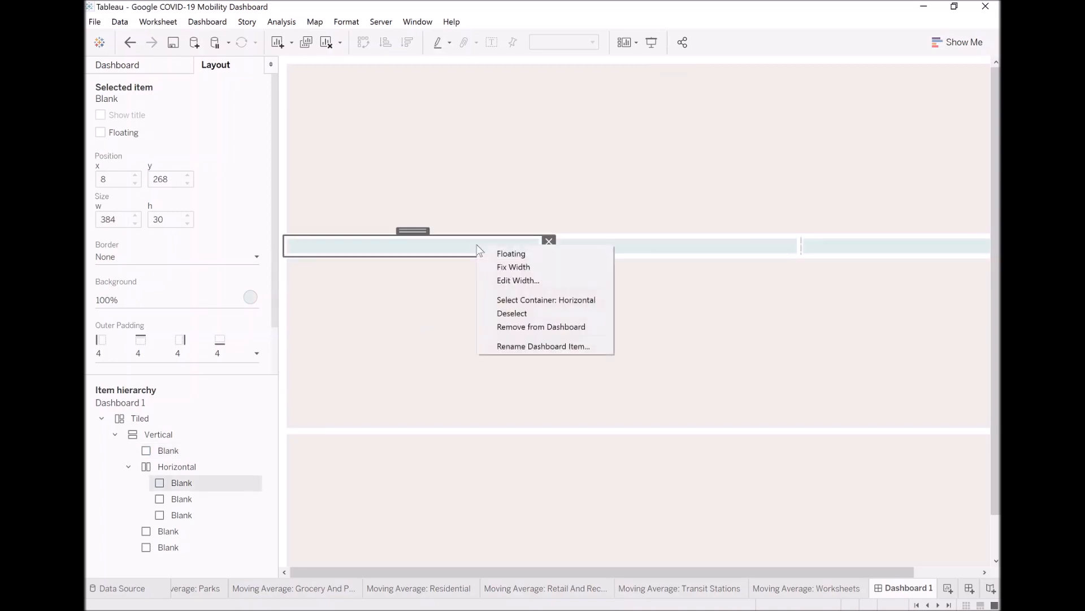
{"action": "left_click", "coordinate": [520, 279]}
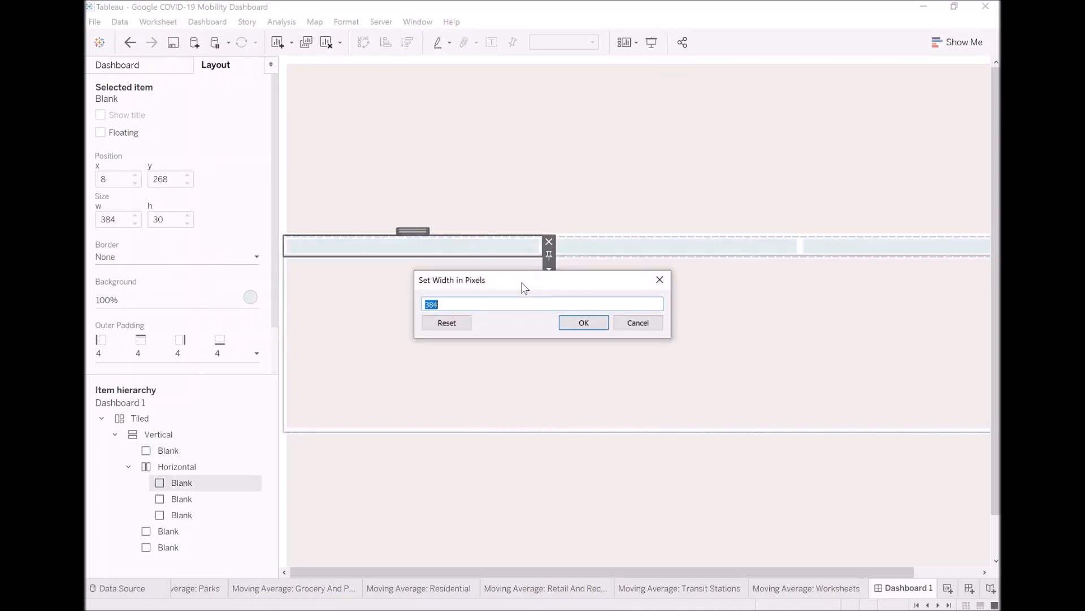
{"action": "type", "text": "10"}
{"action": "key", "text": "Return"}
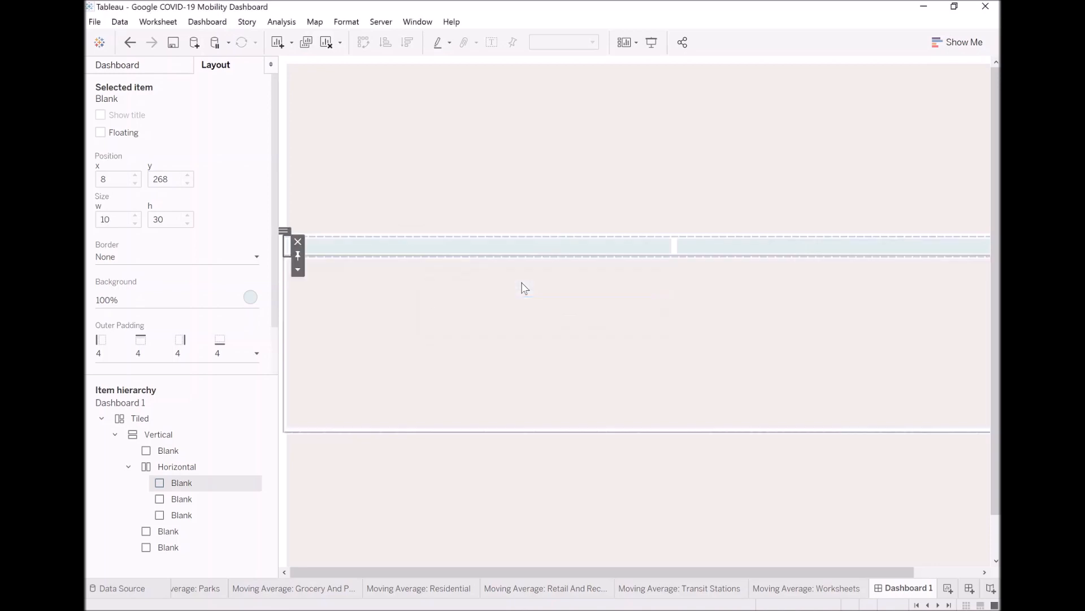
- Set the height of the full-width blank directly below the horizontal container to 50 pixels
{"action": "left_click", "coordinate": [507, 292]}
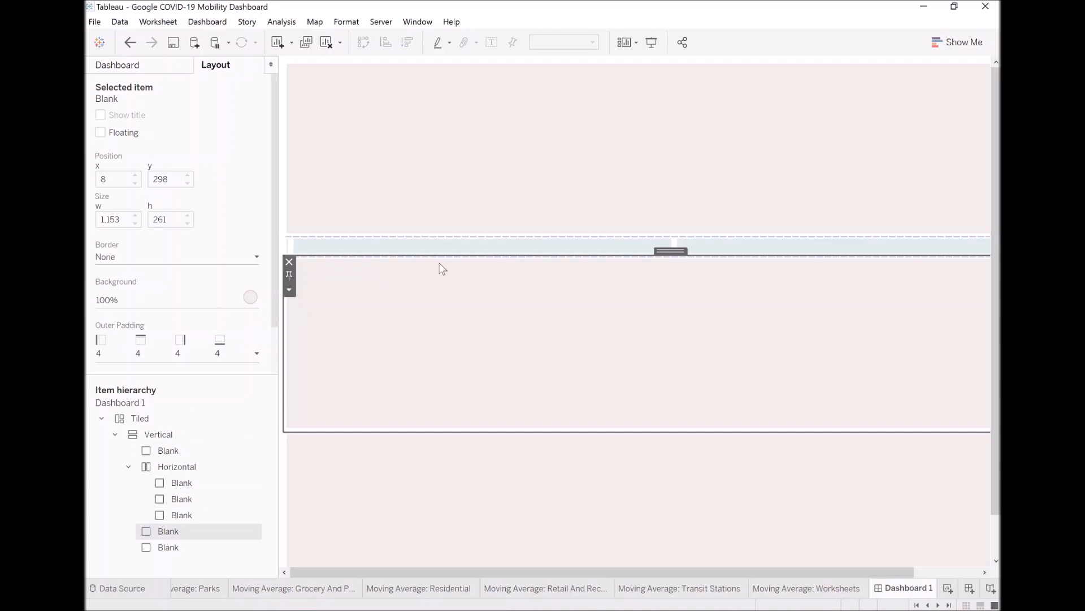
{"action": "left_click", "coordinate": [289, 289]}
{"action": "left_click", "coordinate": [528, 316]}
{"action": "left_click", "coordinate": [289, 289]}
{"action": "left_click", "coordinate": [315, 335]}
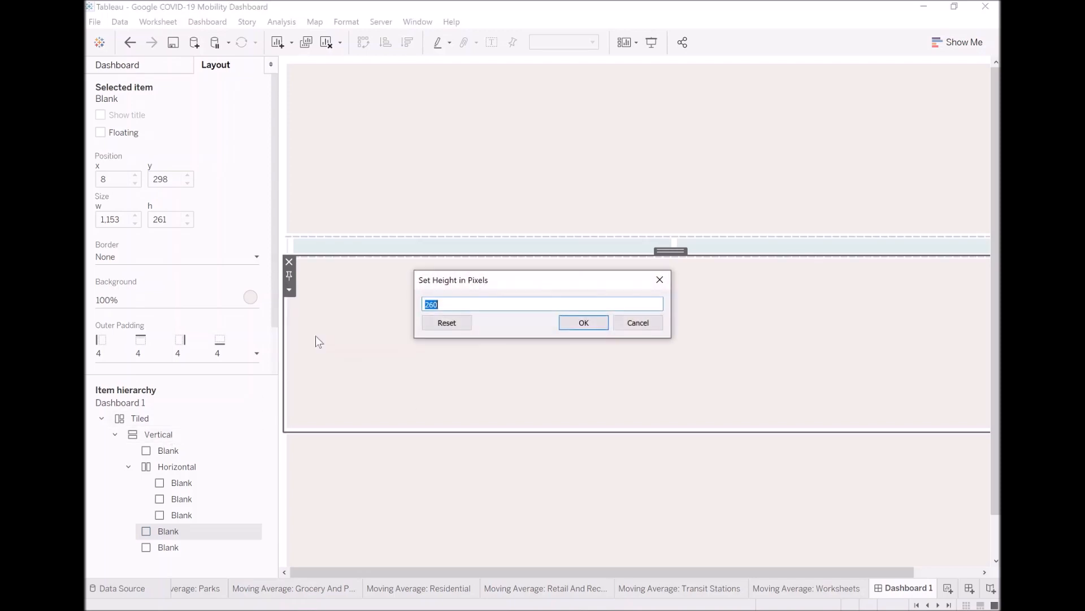
{"action": "type", "text": "50"}
{"action": "key", "text": "Return"}
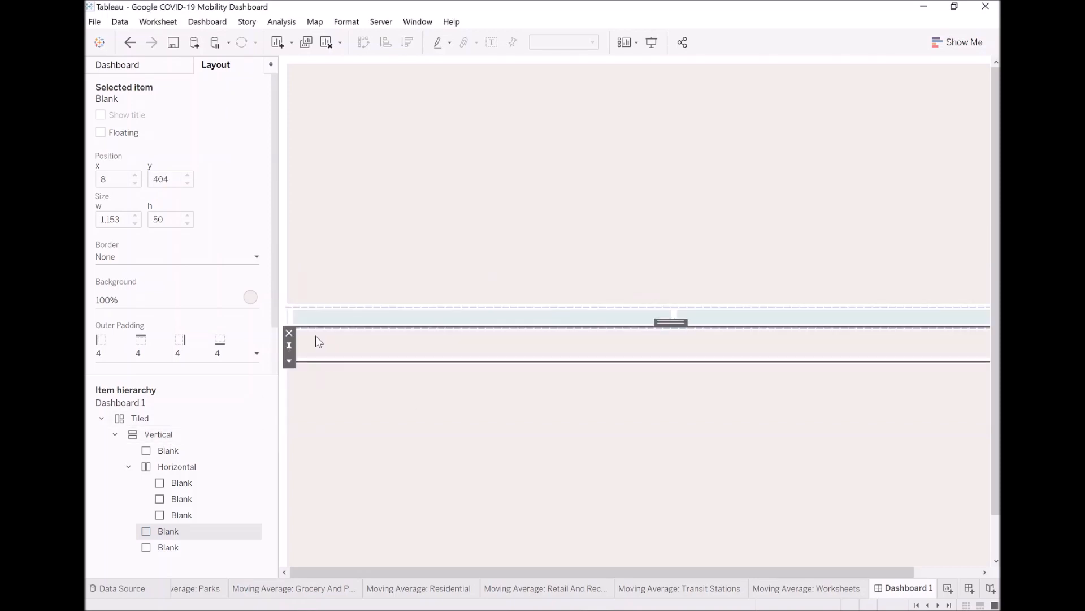
- Set the height of the topmost blank in the vertical container to 50 pixels
{"action": "left_click", "coordinate": [324, 230]}
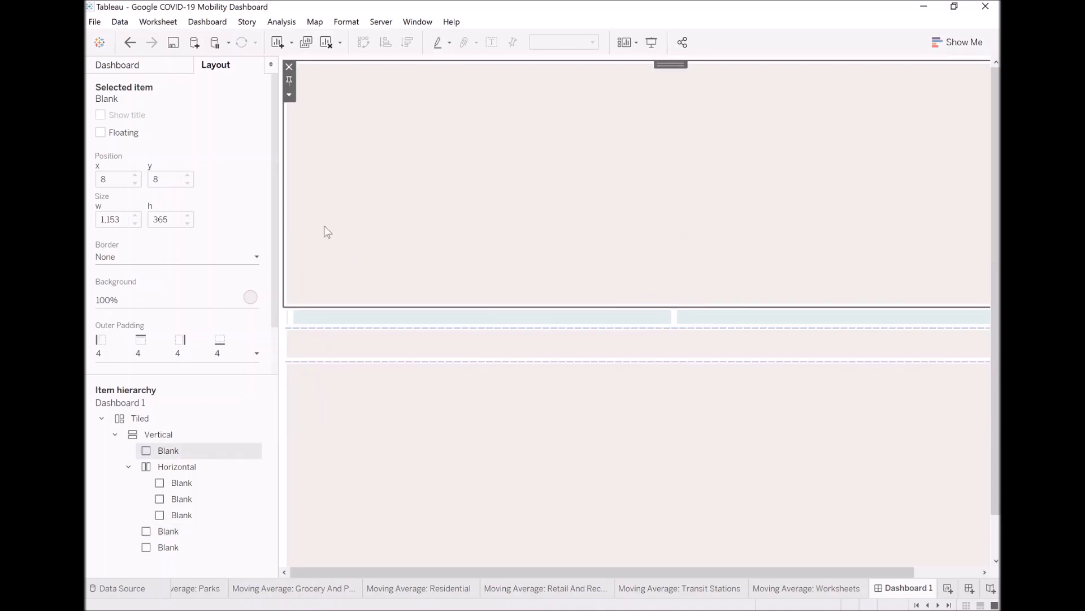
{"action": "right_click", "coordinate": [171, 457]}
{"action": "left_click", "coordinate": [206, 487]}
{"action": "type", "text": "50"}
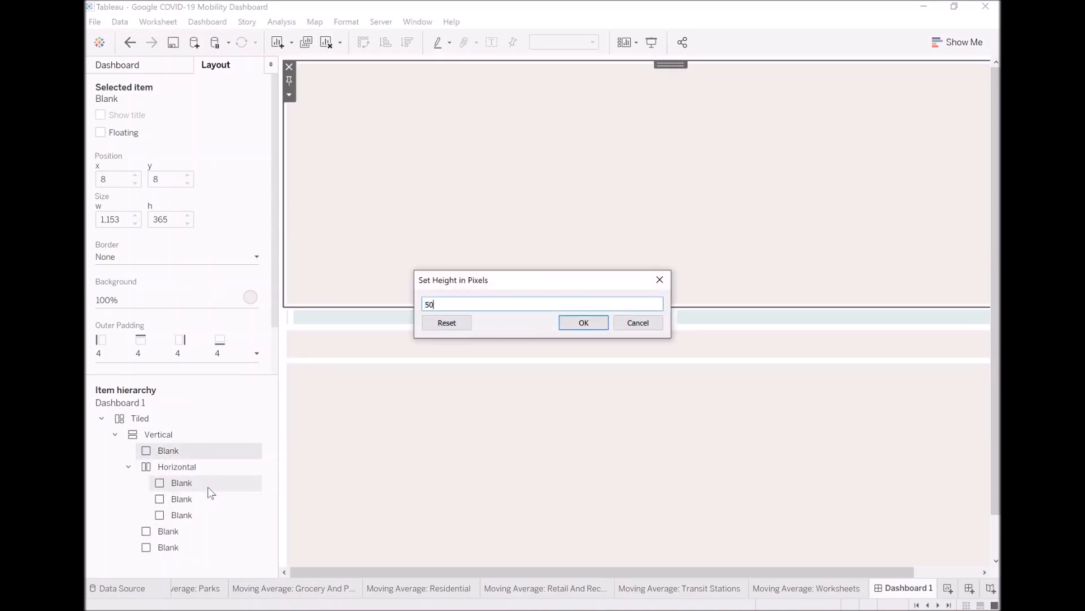
{"action": "key", "text": "Return"}
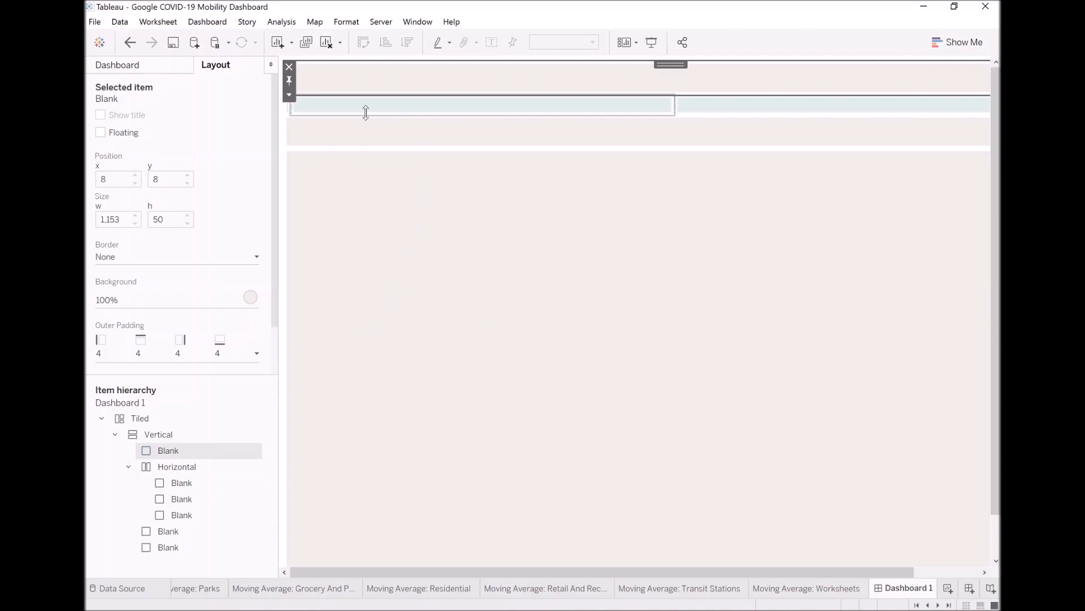
- Set the width of the first blank in the horizontal container to 20 pixels
{"action": "left_click", "coordinate": [175, 483]}
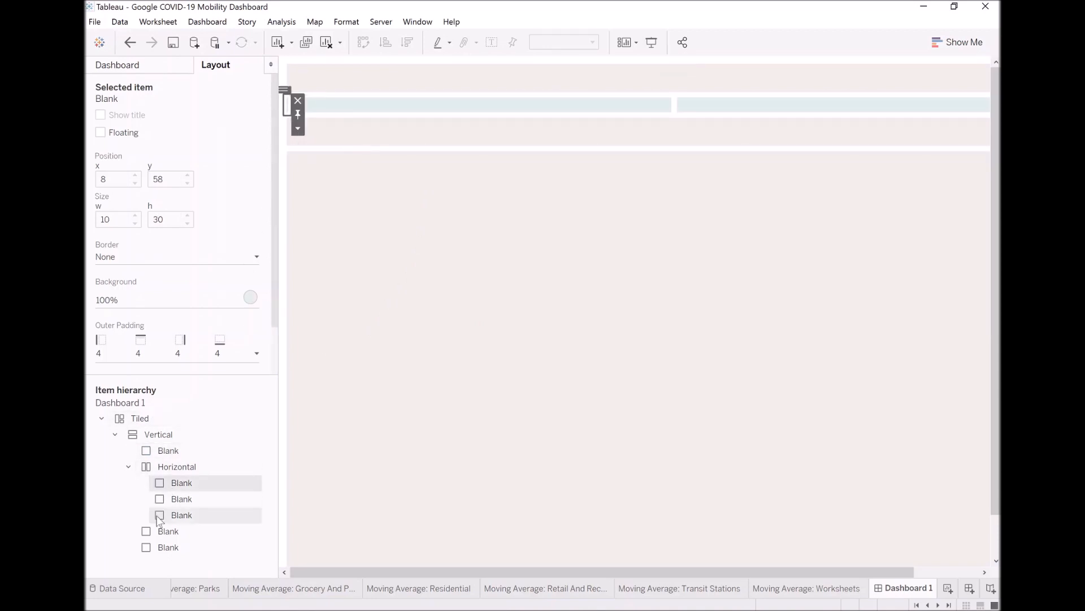
{"action": "left_click", "coordinate": [298, 129]}
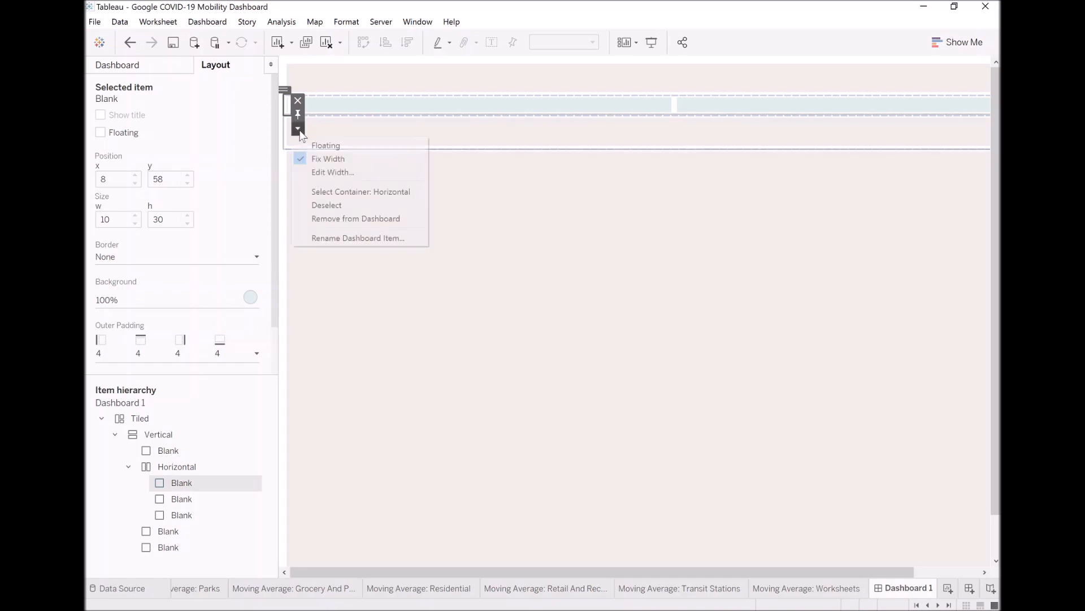
{"action": "left_click", "coordinate": [327, 172]}
{"action": "key", "text": "Return"}
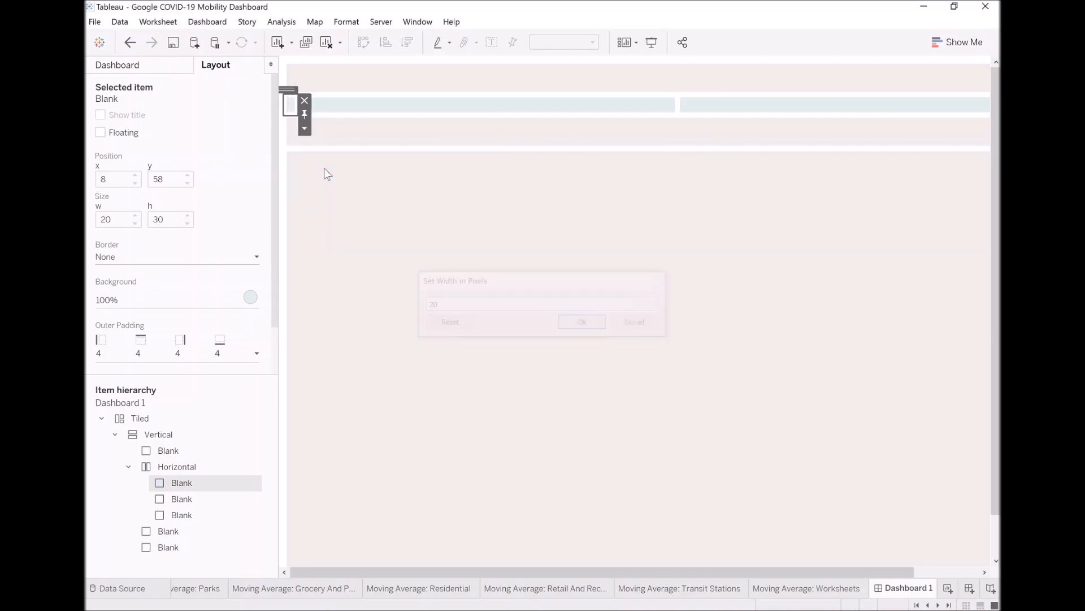
{"action": "left_click", "coordinate": [452, 252]}
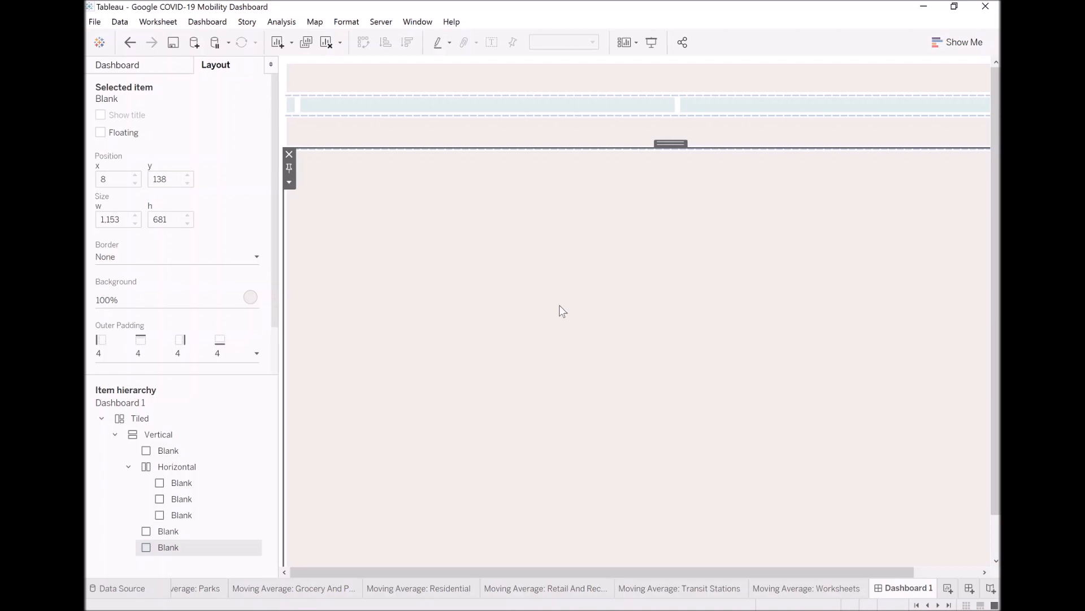
- Remove the vertical container and all items inside it from the dashboard
{"action": "left_click", "coordinate": [158, 435]}
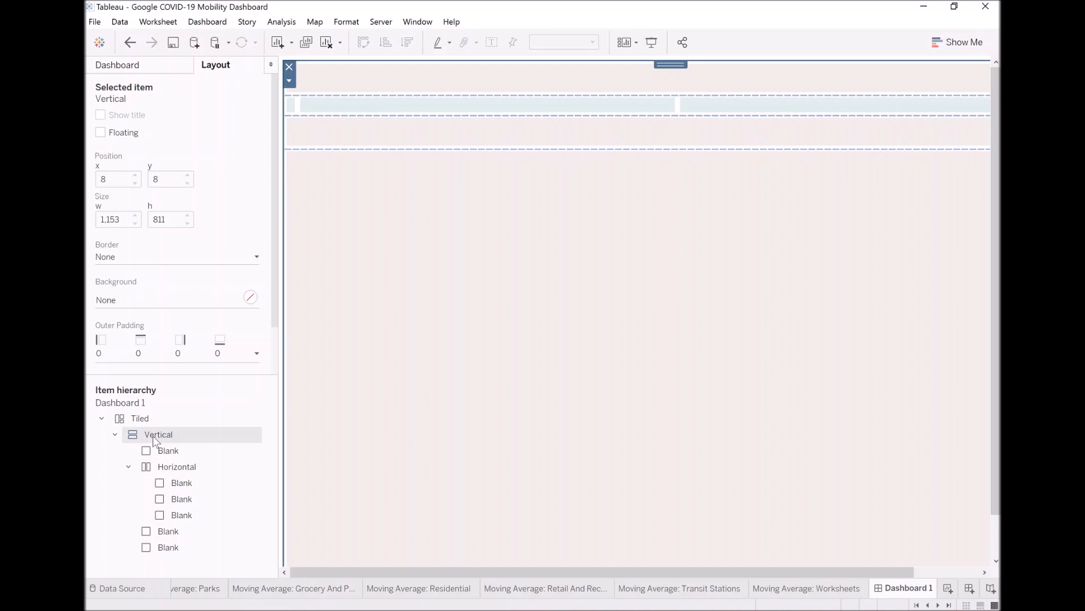
{"action": "left_click", "coordinate": [290, 67]}
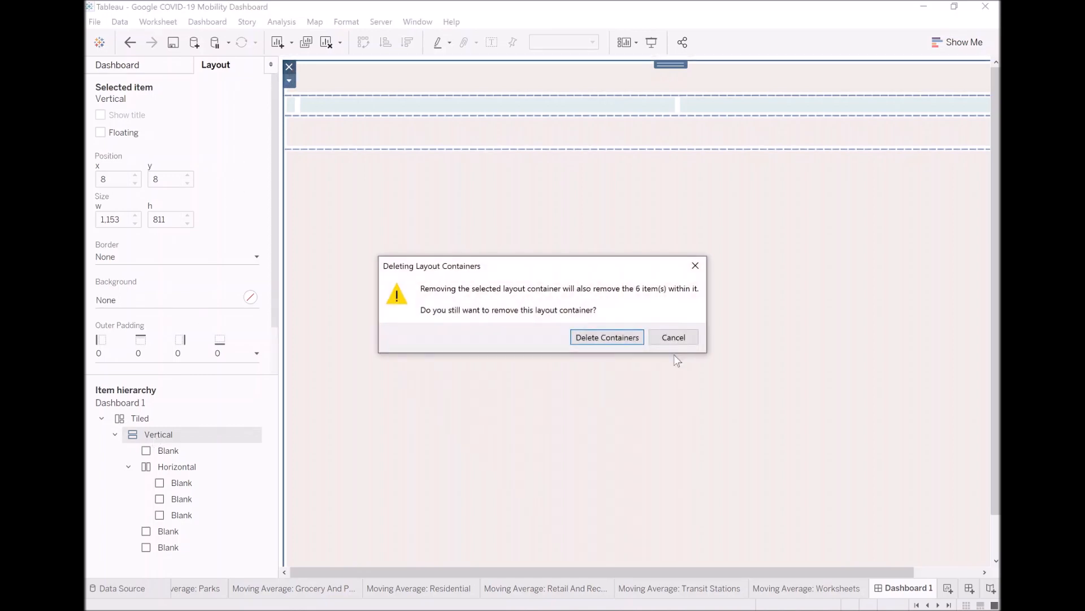
{"action": "left_click", "coordinate": [630, 340]}
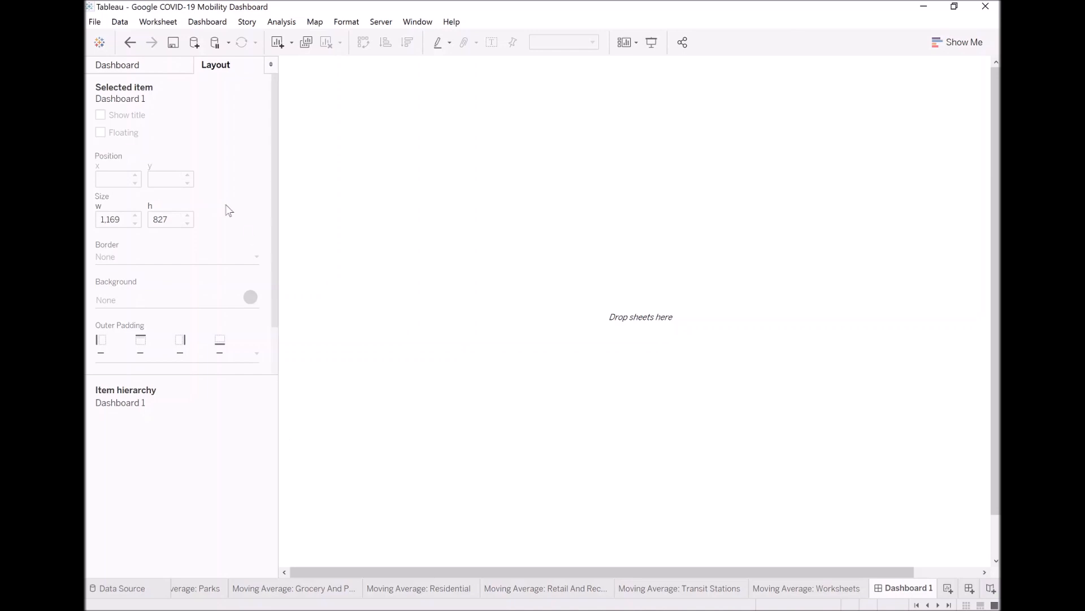
- Add a new tiled vertical container to the emptied dashboard and check it and its tiled parent in the item hierarchy
{"action": "left_click", "coordinate": [128, 66]}
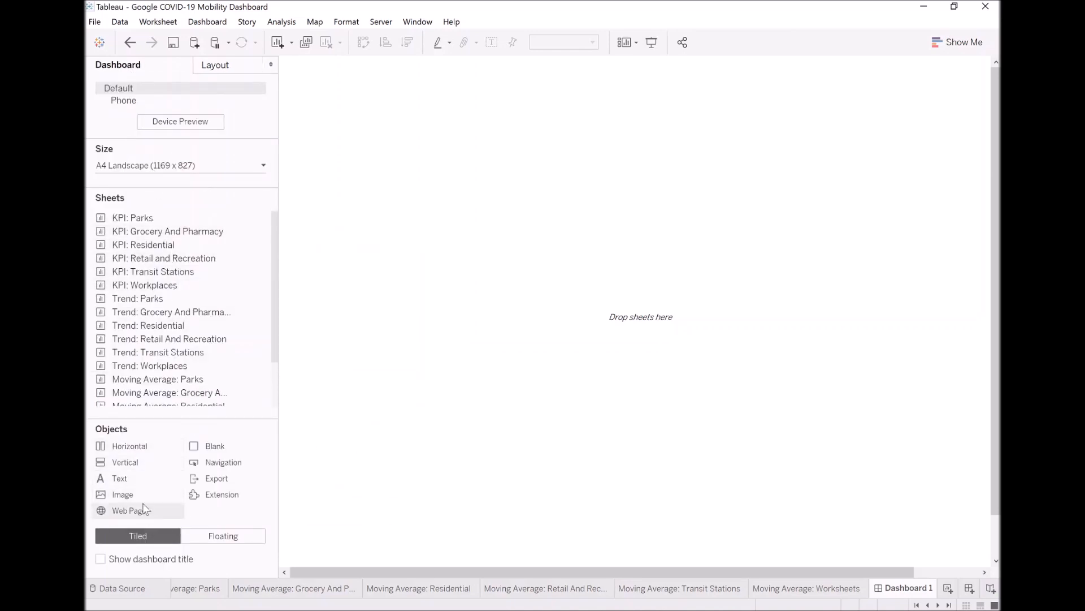
{"action": "left_click_drag", "start_coordinate": [120, 460], "coordinate": [398, 294]}
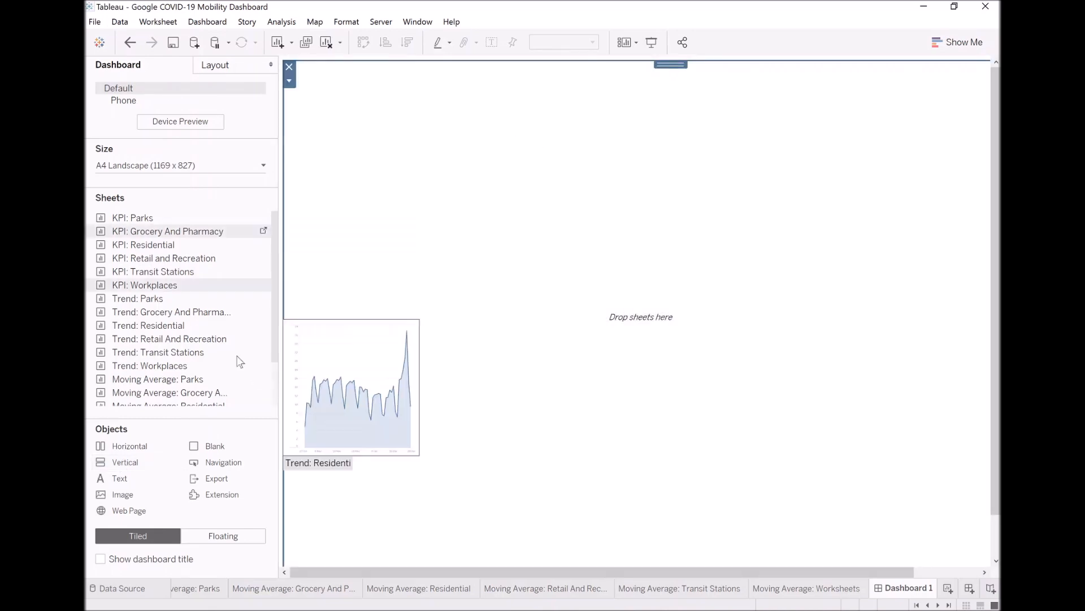
{"action": "left_click", "coordinate": [215, 63]}
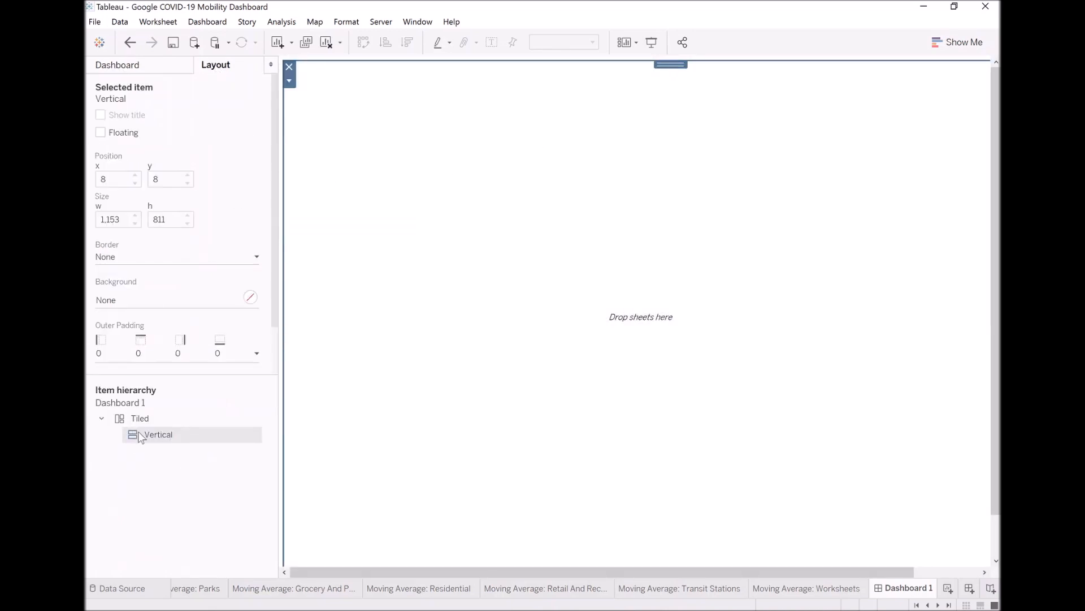
{"action": "left_click", "coordinate": [139, 419]}
{"action": "left_click", "coordinate": [151, 440]}
- Place a blank object inside the new vertical container and check their nesting in the item hierarchy
{"action": "left_click", "coordinate": [129, 66]}
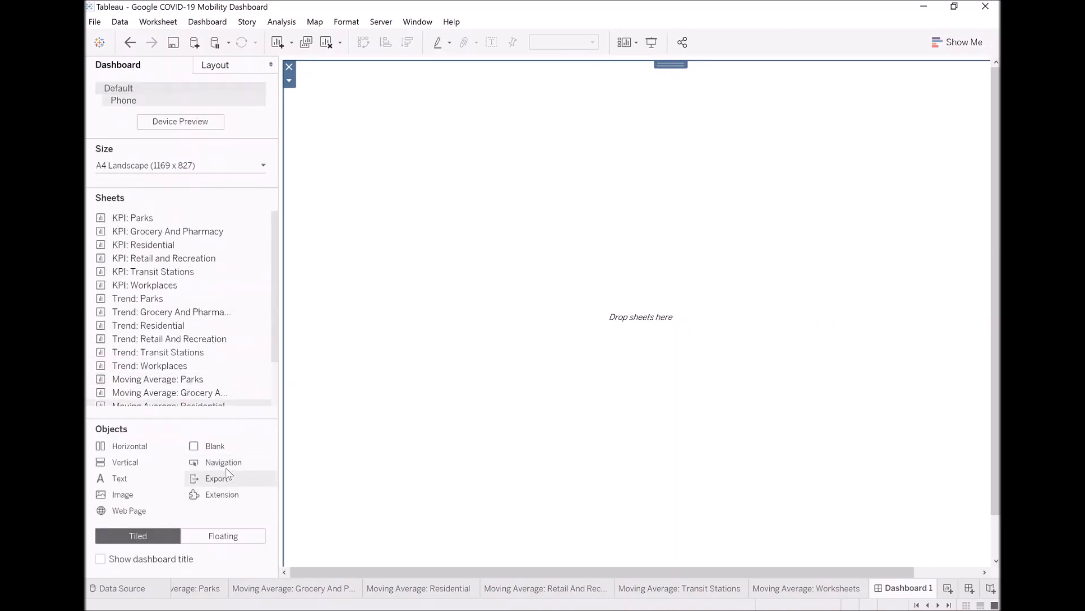
{"action": "left_click_drag", "start_coordinate": [226, 441], "coordinate": [480, 300]}
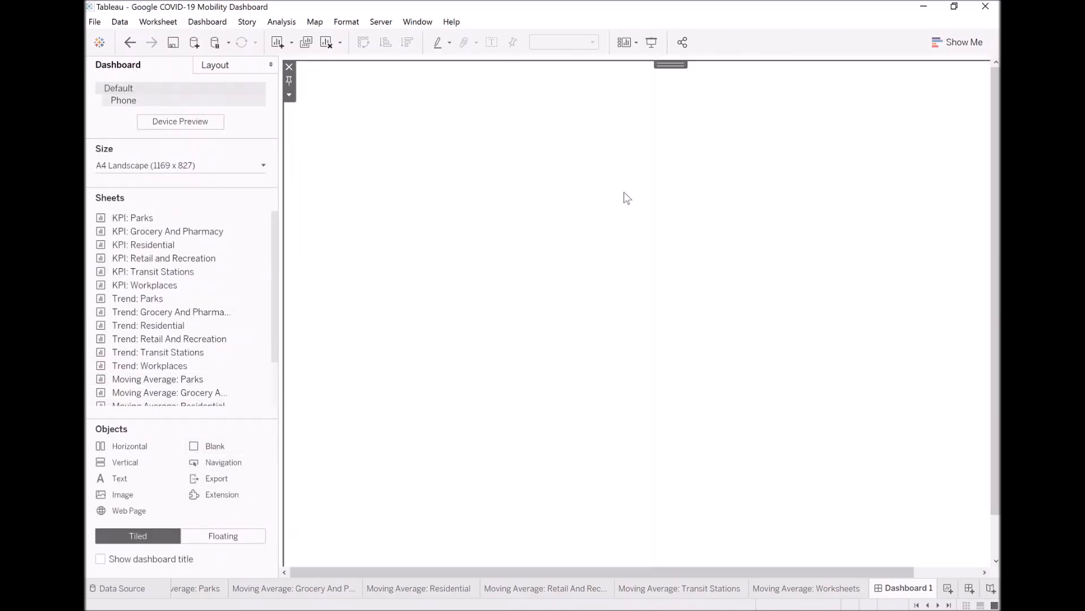
{"action": "left_click", "coordinate": [210, 66]}
{"action": "left_click", "coordinate": [161, 436]}
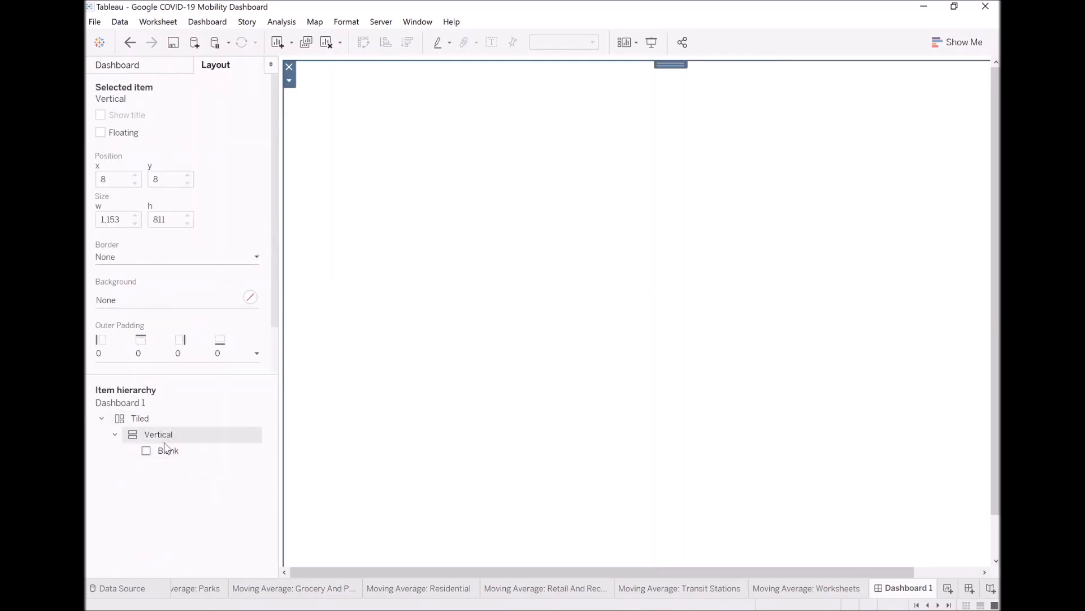
- Add a tiled horizontal container above the blank inside the vertical container and set its height to 60 pixels
{"action": "left_click", "coordinate": [168, 452]}
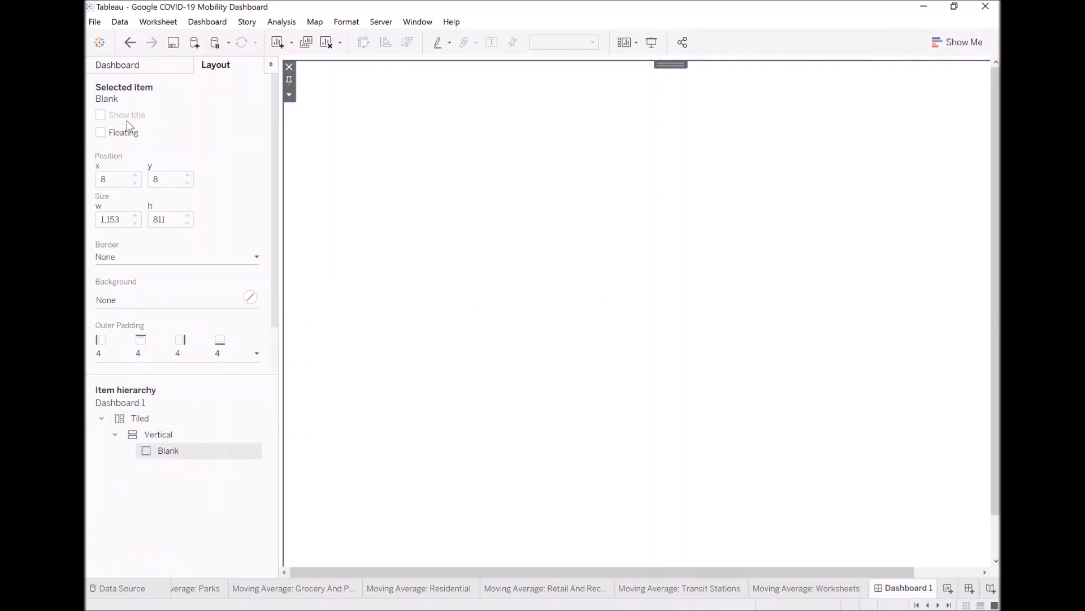
{"action": "left_click", "coordinate": [135, 67]}
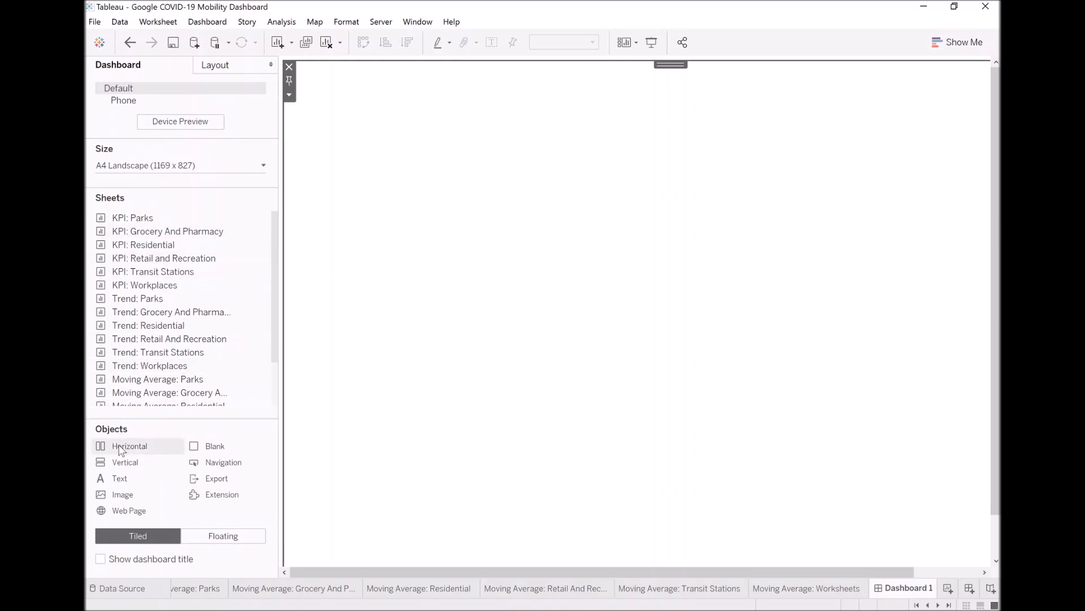
{"action": "left_click_drag", "start_coordinate": [119, 446], "coordinate": [659, 177]}
{"action": "left_click", "coordinate": [289, 95]}
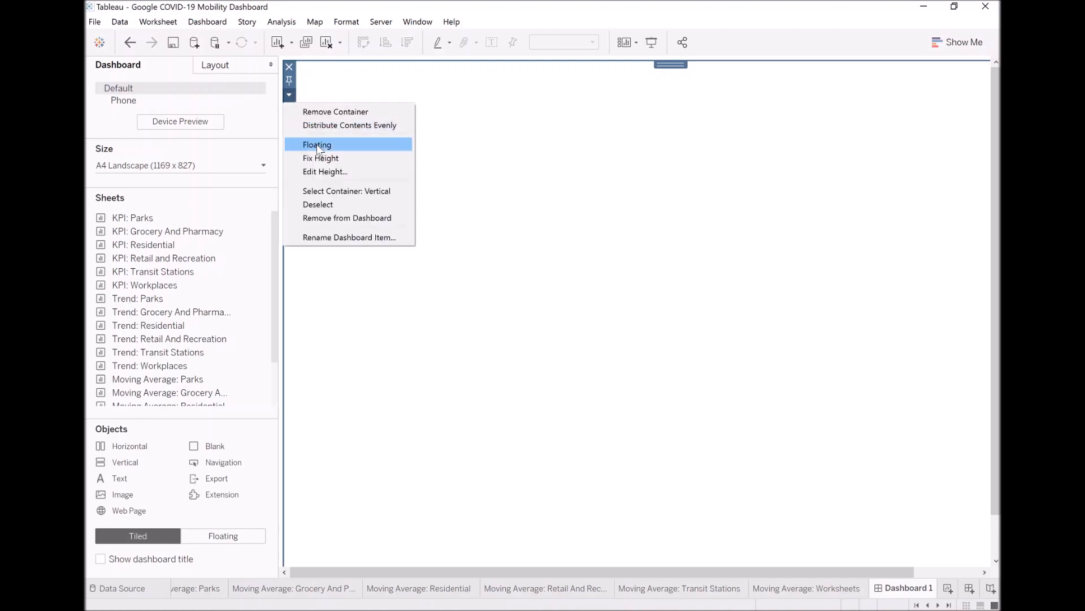
{"action": "left_click", "coordinate": [325, 173]}
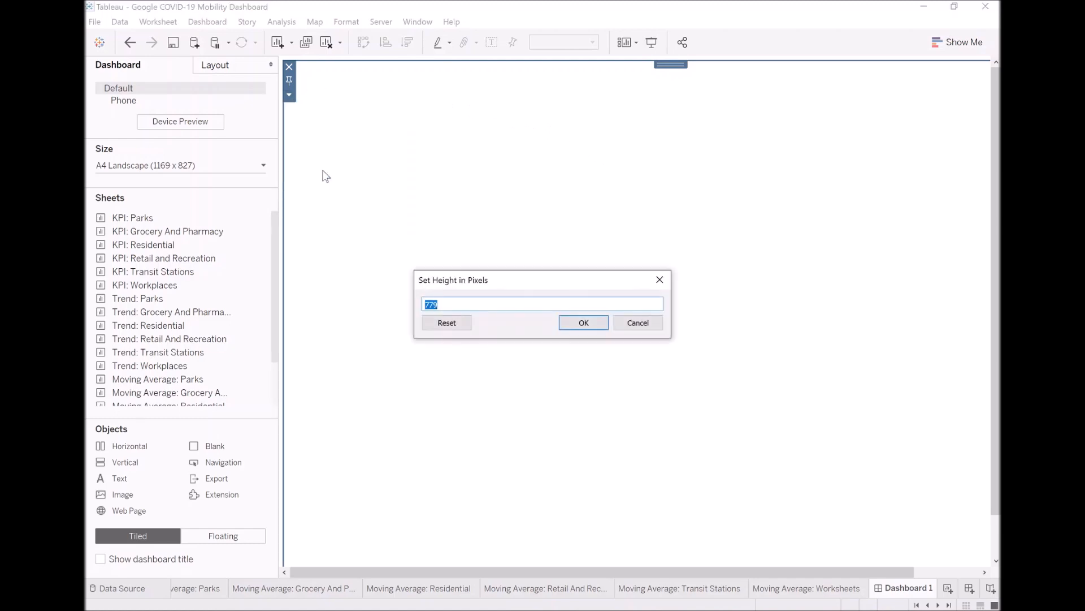
{"action": "type", "text": "70"}
{"action": "key", "text": "Return"}
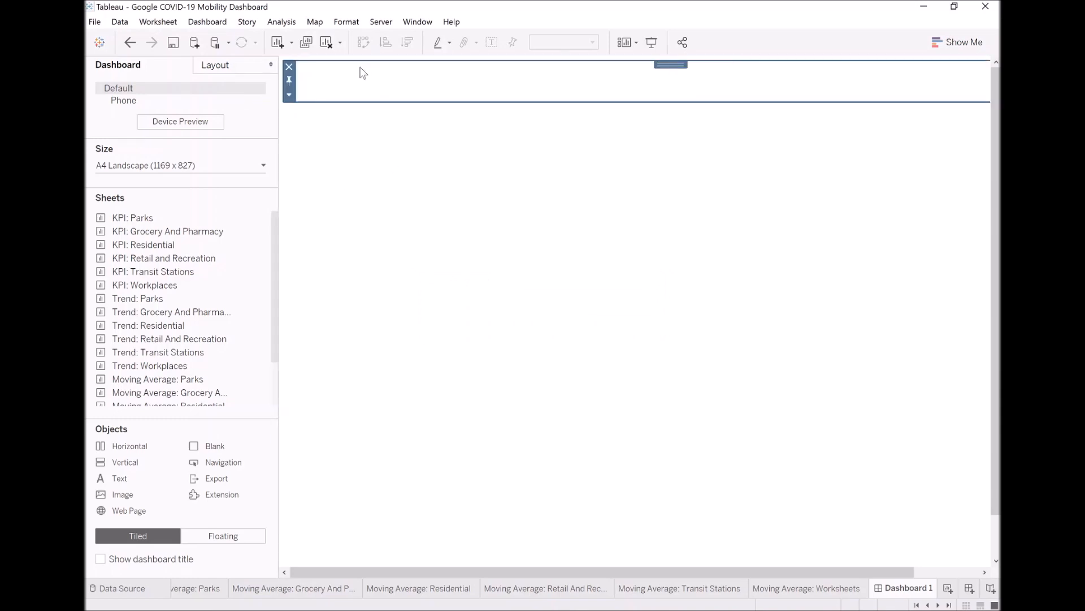
- Check the layout properties and nesting of the horizontal container and the blank in the item hierarchy
{"action": "left_click", "coordinate": [207, 66]}
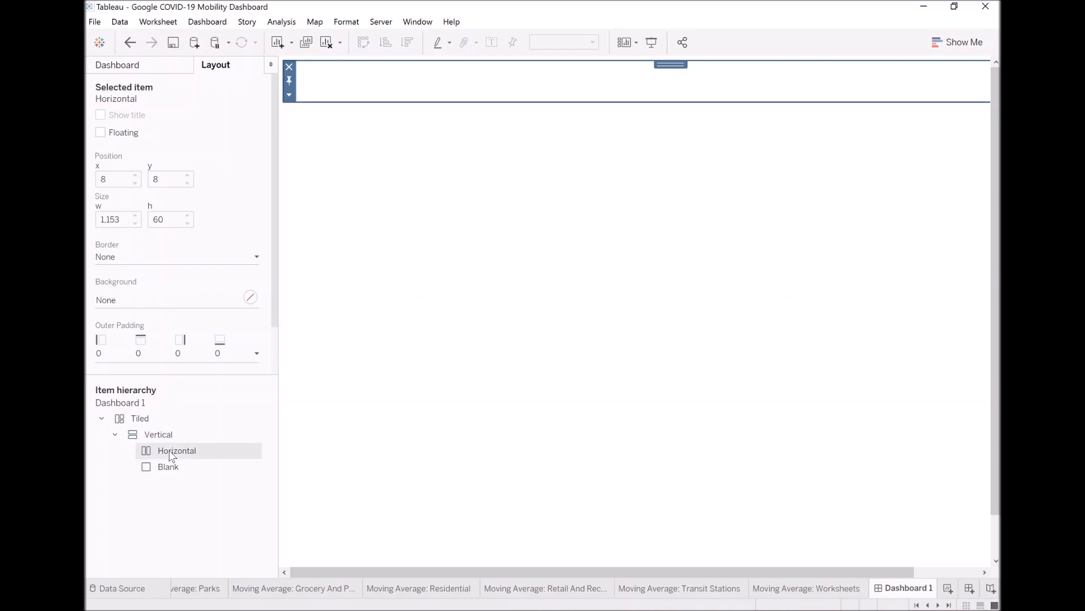
{"action": "left_click", "coordinate": [169, 467]}
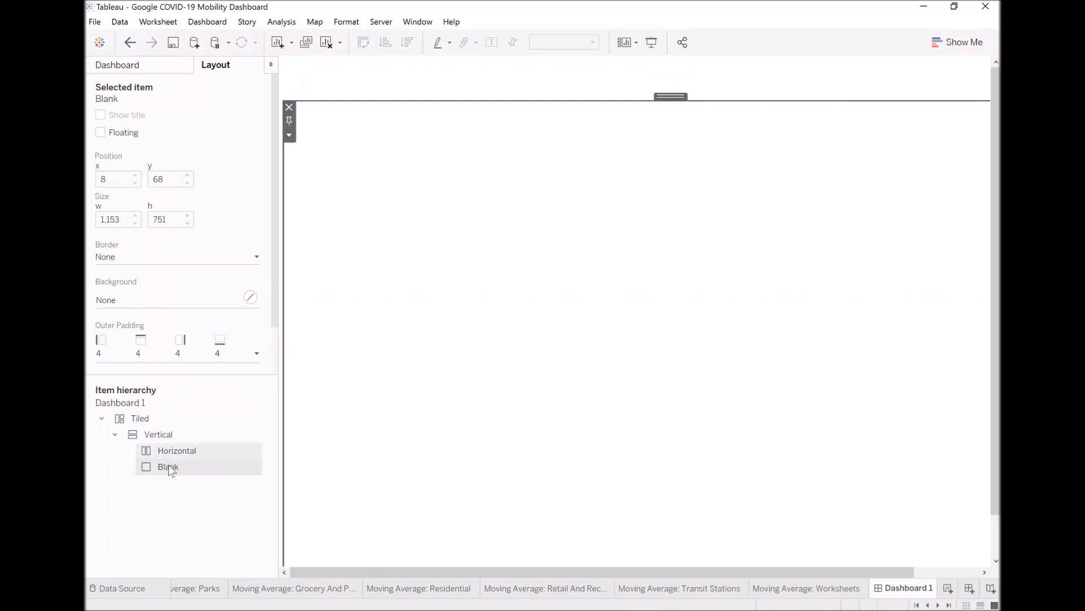
{"action": "left_click", "coordinate": [358, 83]}
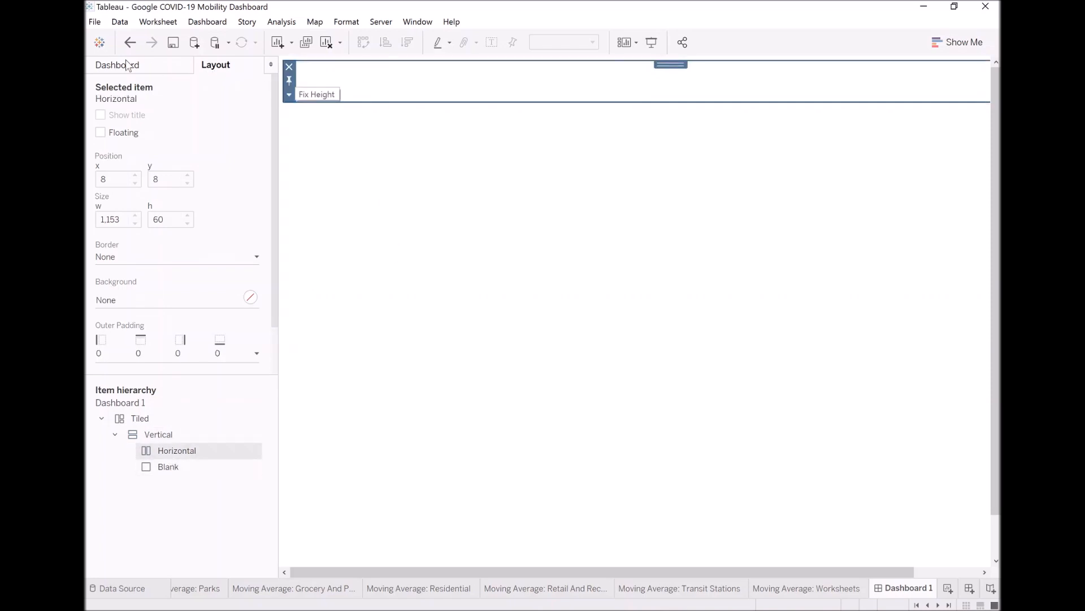
- Insert google-icon.png as an image object in the horizontal container, with Fit Image and Centre Image enabled
{"action": "left_click", "coordinate": [120, 65]}
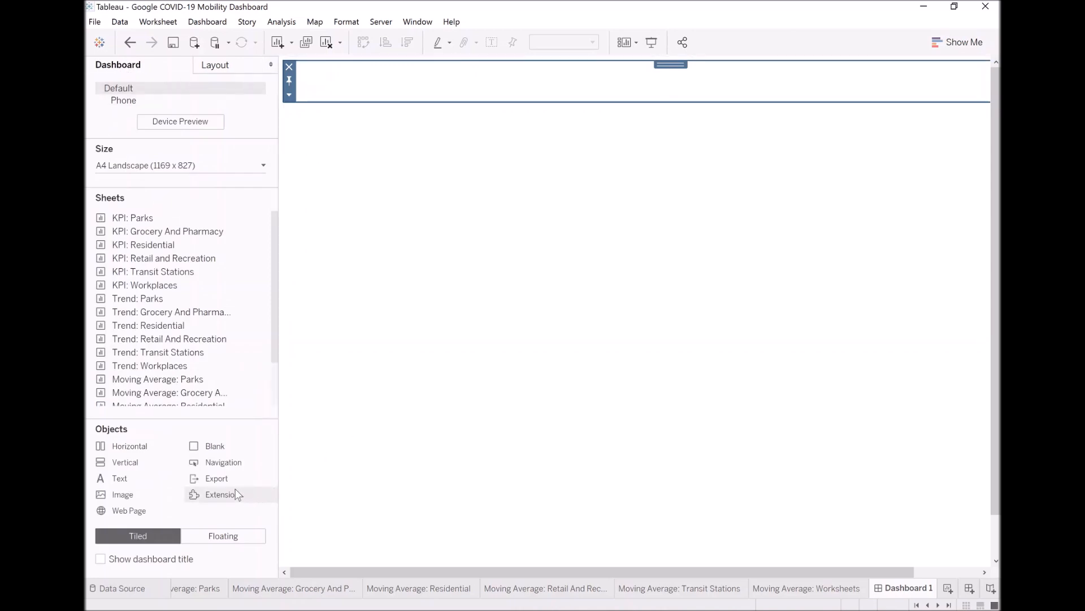
{"action": "left_click_drag", "start_coordinate": [107, 493], "coordinate": [384, 90]}
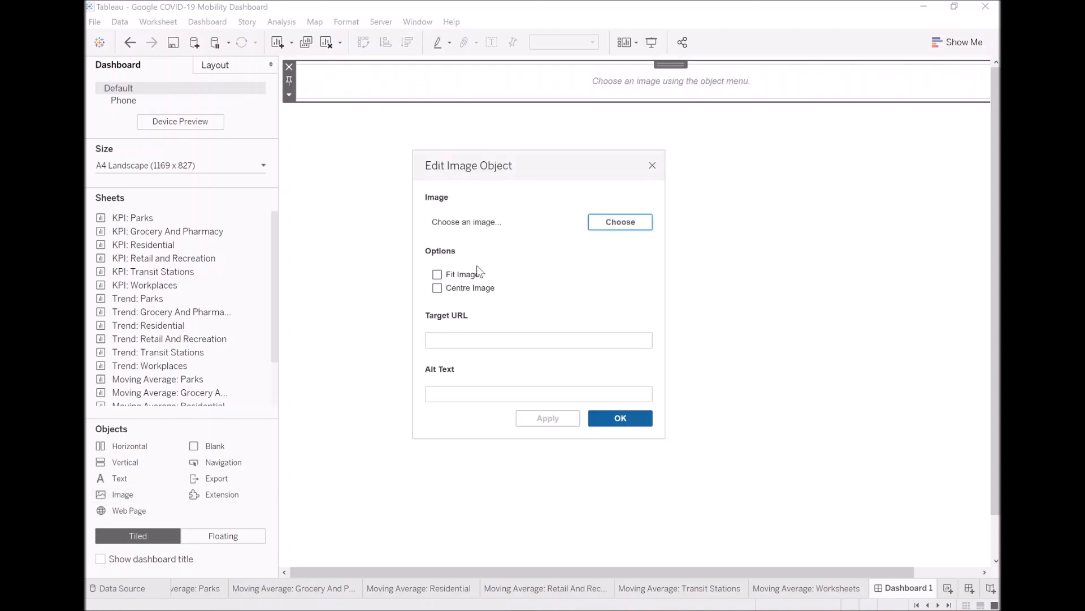
{"action": "left_click", "coordinate": [472, 274]}
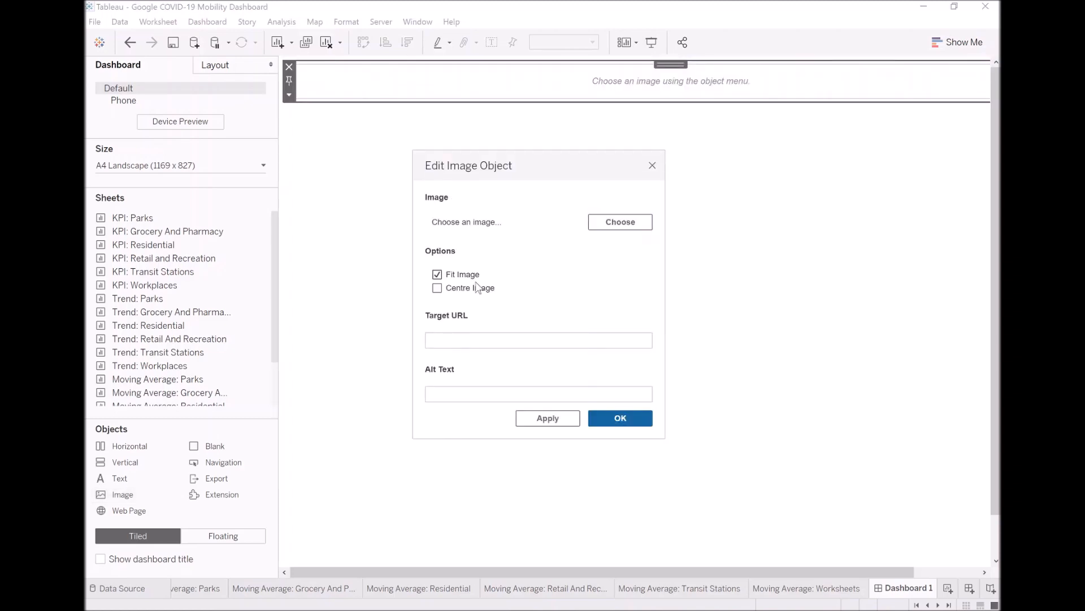
{"action": "left_click", "coordinate": [475, 289]}
{"action": "left_click", "coordinate": [620, 222]}
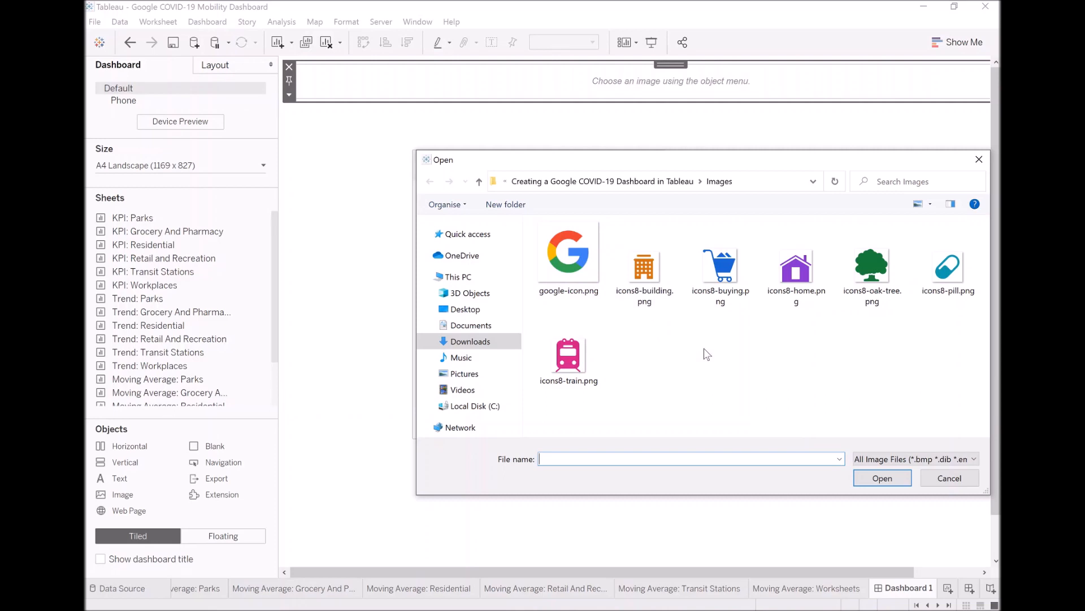
{"action": "double_click", "coordinate": [559, 261]}
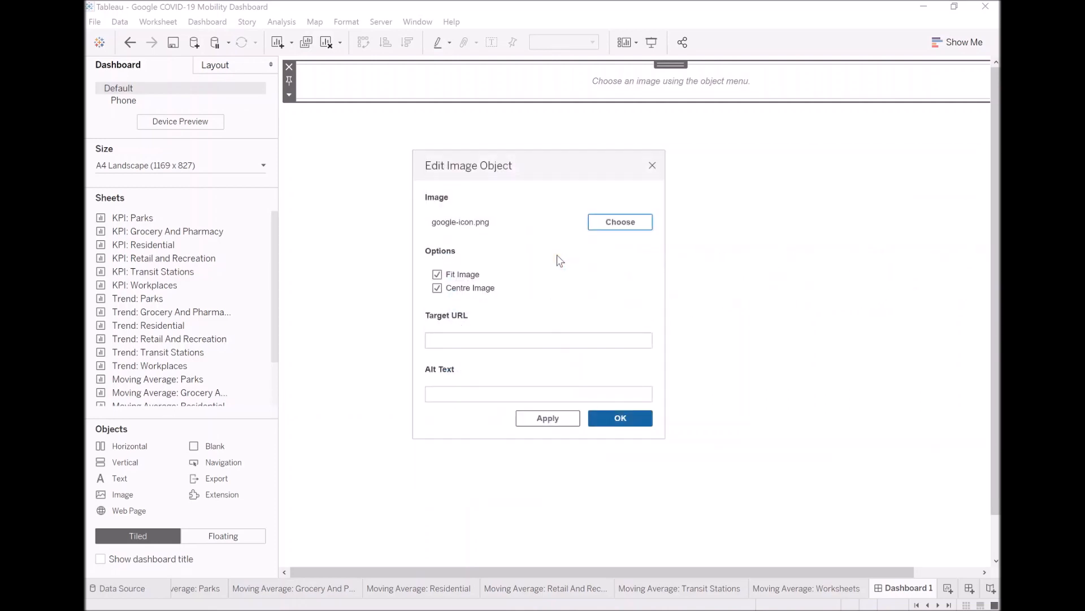
{"action": "left_click", "coordinate": [560, 421]}
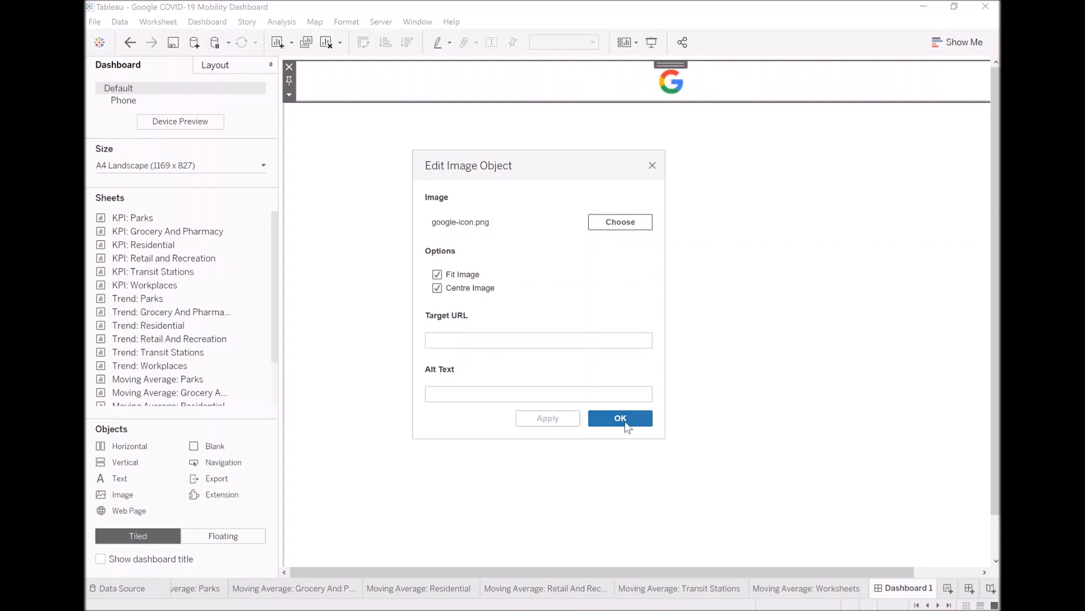
{"action": "left_click", "coordinate": [624, 420]}
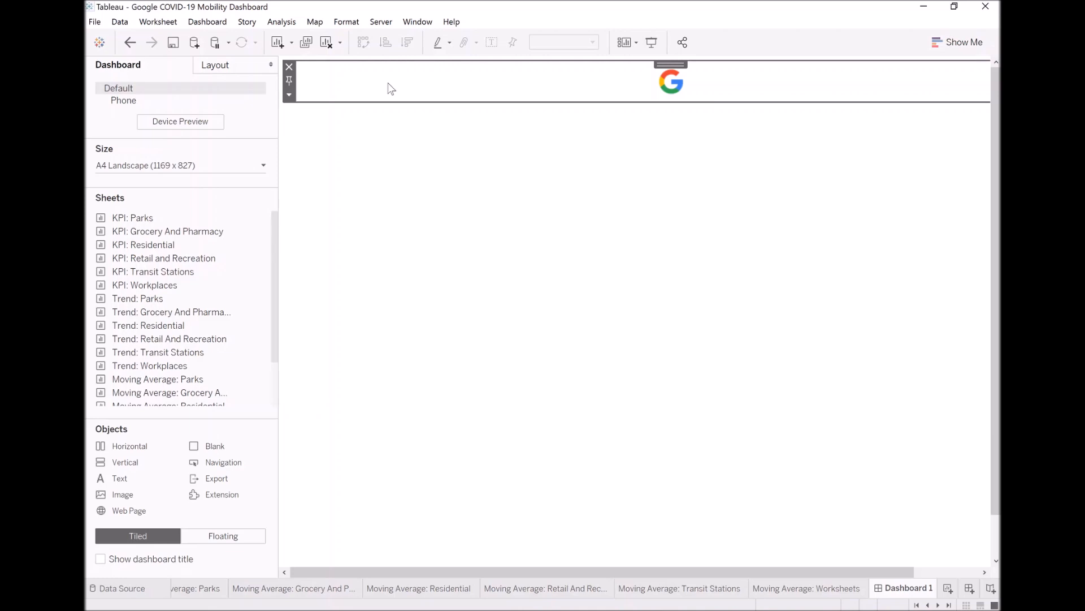
- Set the width of the Google logo image to 60 pixels
{"action": "left_click", "coordinate": [289, 95]}
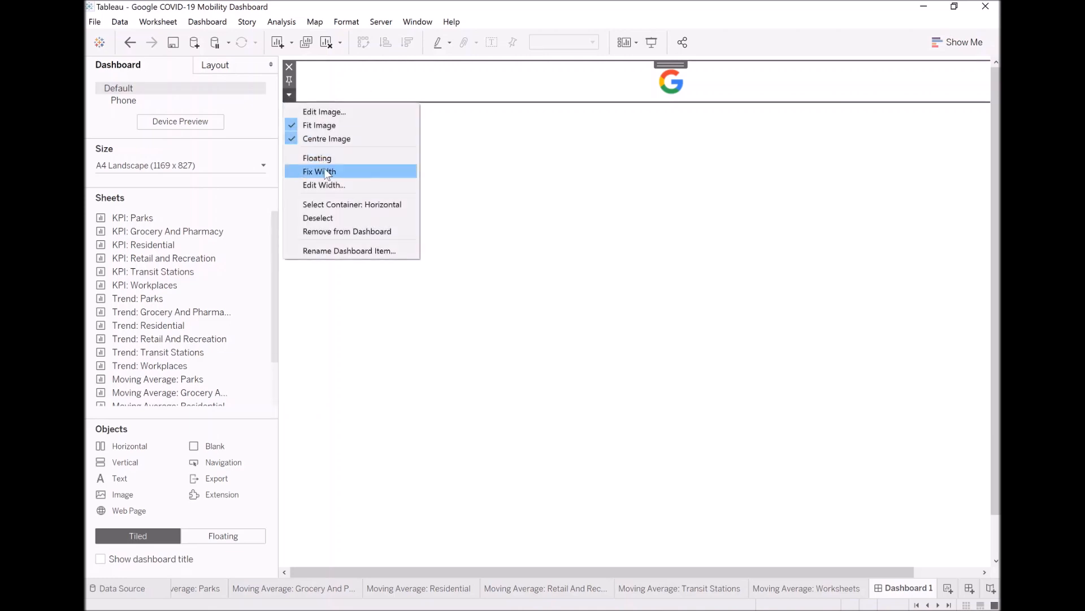
{"action": "left_click", "coordinate": [324, 185]}
{"action": "type", "text": "70"}
{"action": "key", "text": "Return"}
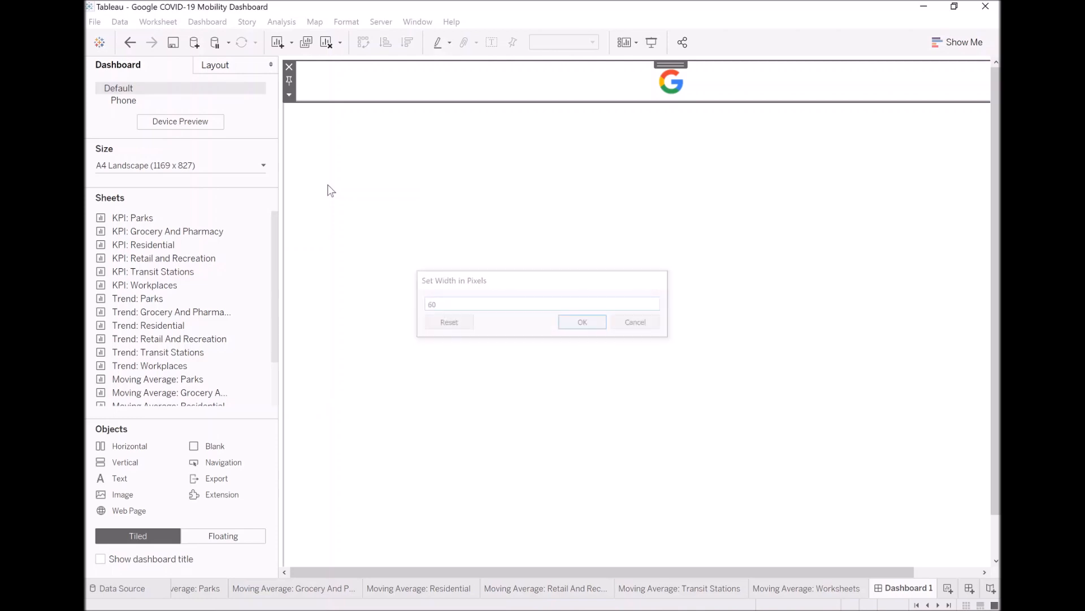
- Add a text object after the logo in the horizontal container, reading "Google COVID-19 Mobility Dashboard"
{"action": "left_click", "coordinate": [959, 572]}
{"action": "left_click_drag", "start_coordinate": [120, 480], "coordinate": [933, 96]}
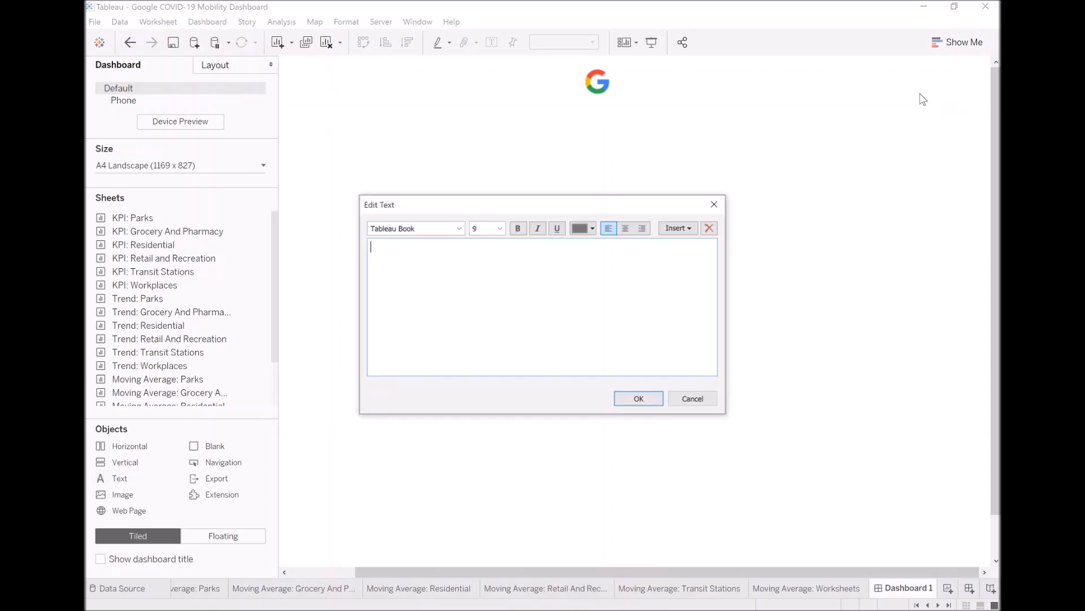
{"action": "type", "text": "Google COVID-19 M"}
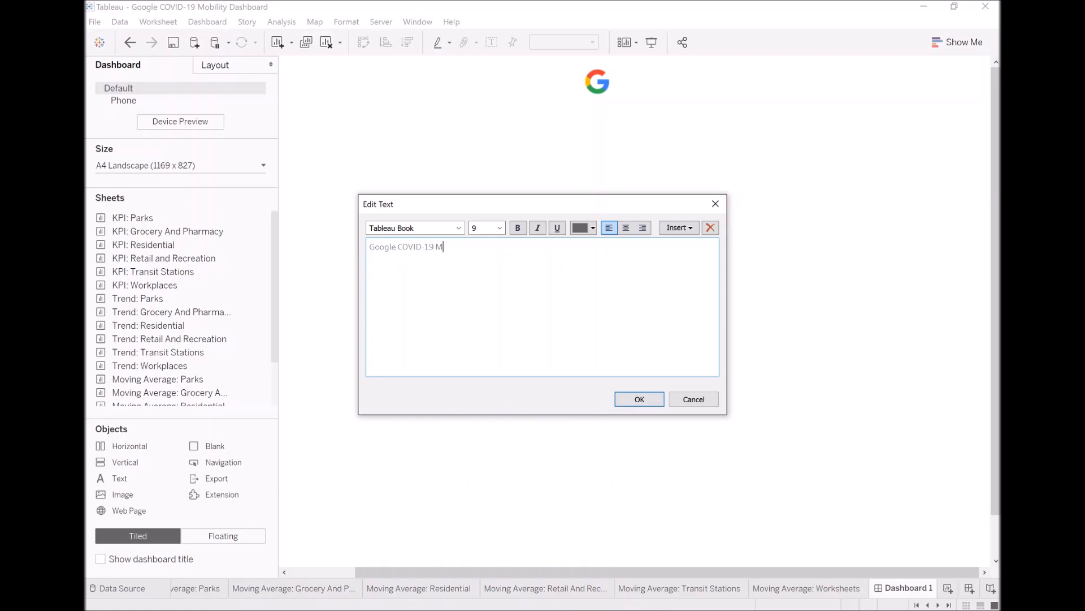
{"action": "type", "text": "obility Das"}
- Format the whole title text in Tableau Bold at size 28 and apply it
{"action": "key", "text": "ctrl+a"}
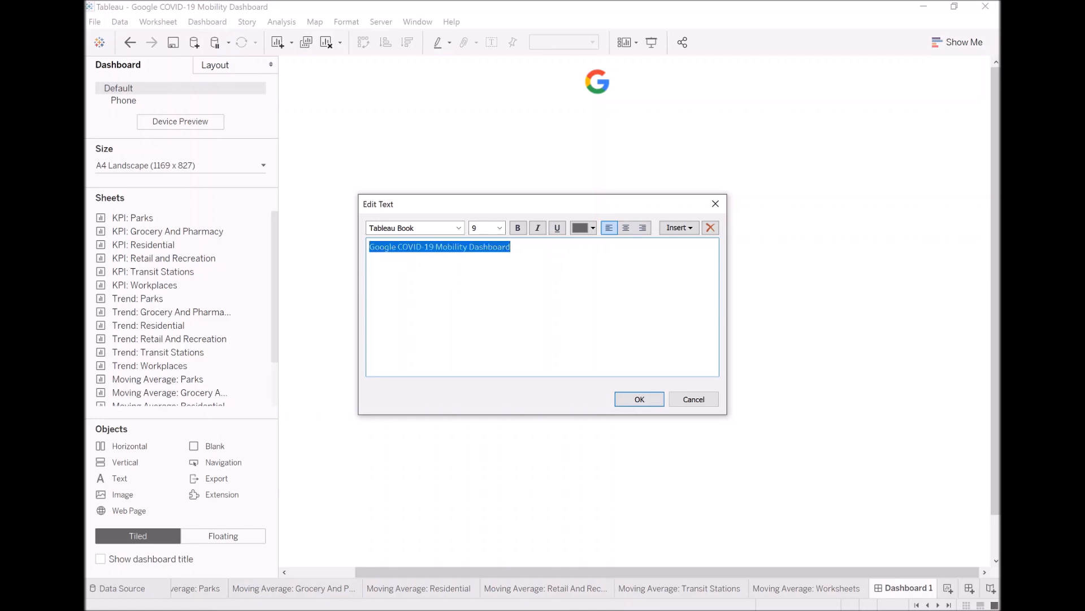
{"action": "left_click", "coordinate": [459, 227]}
{"action": "left_click", "coordinate": [452, 244]}
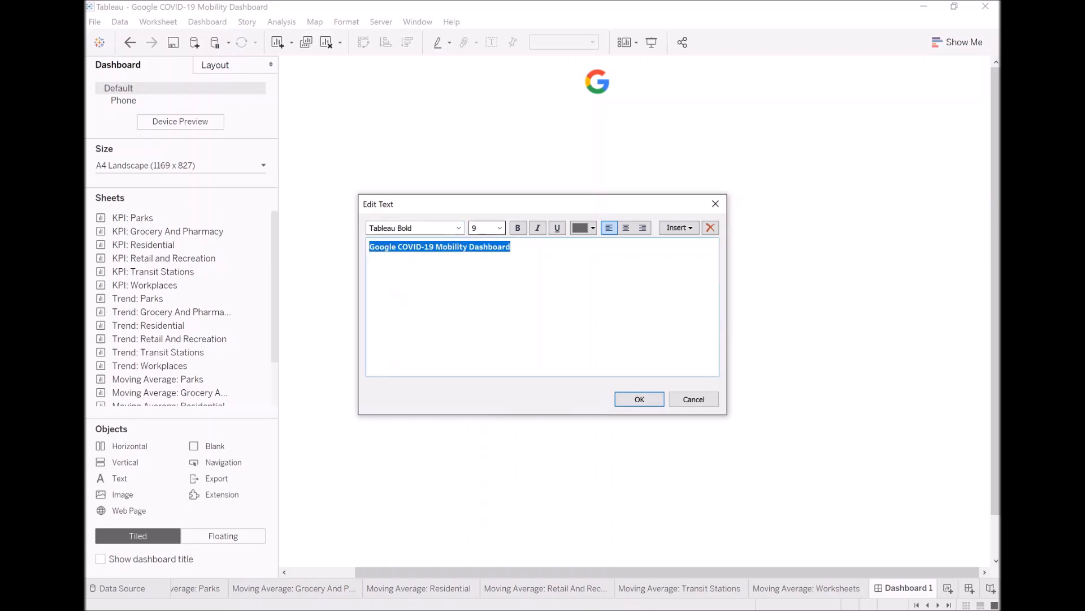
{"action": "left_click", "coordinate": [500, 228]}
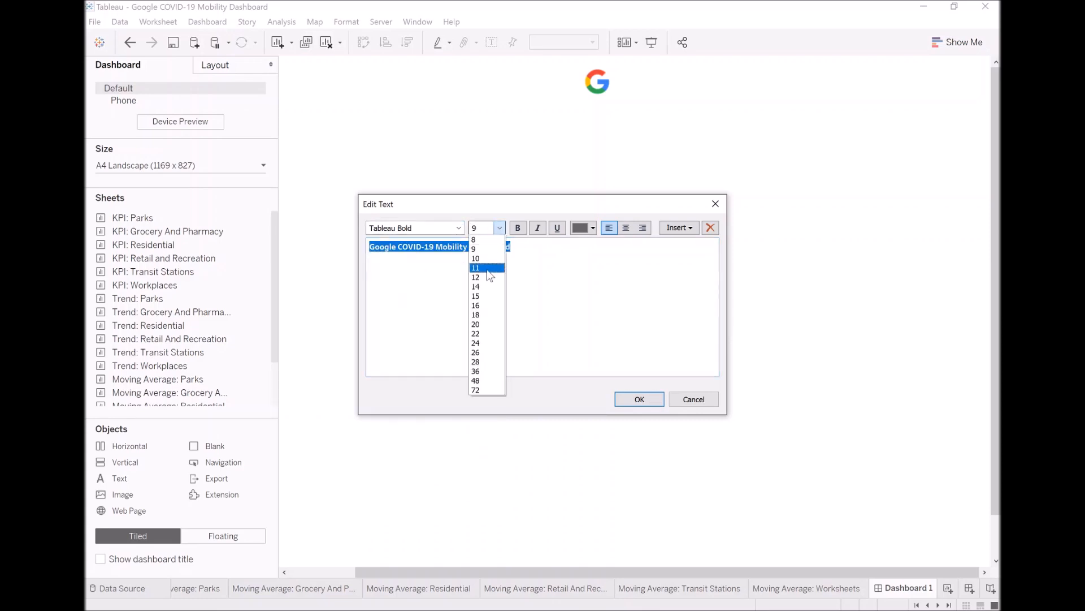
{"action": "left_click", "coordinate": [487, 362]}
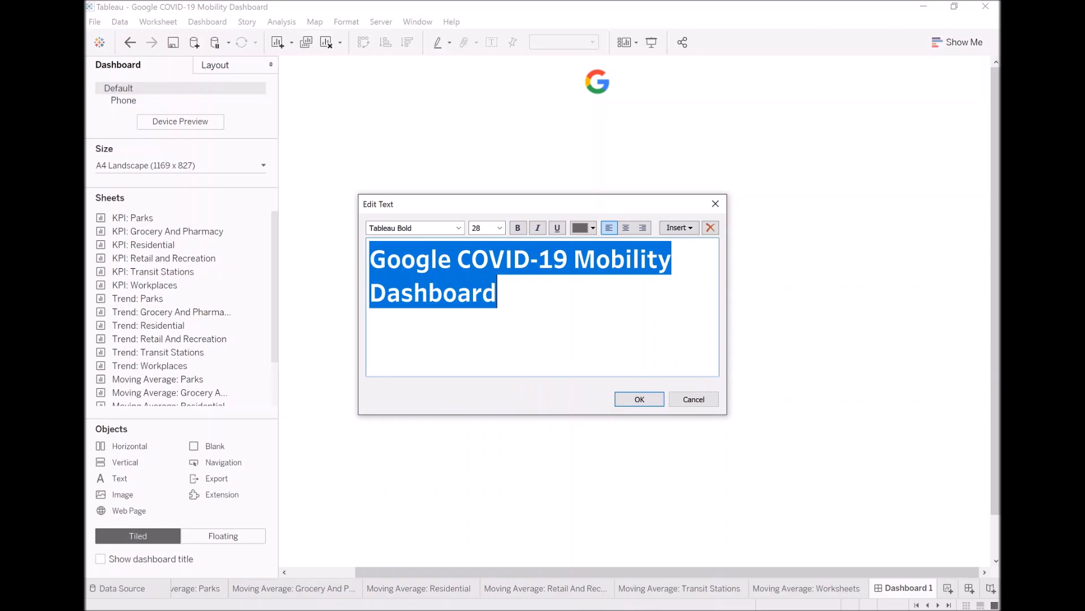
{"action": "left_click", "coordinate": [636, 399]}
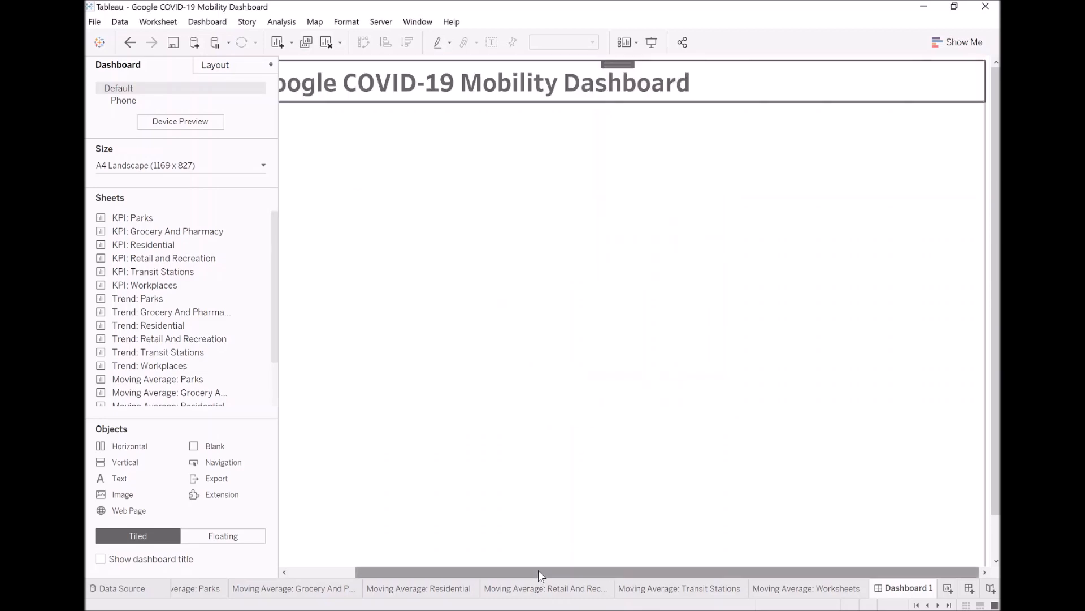
- Set the height of the blank below the title row to 20 pixels
{"action": "left_click_drag", "start_coordinate": [539, 572], "coordinate": [391, 570]}
{"action": "left_click", "coordinate": [436, 394]}
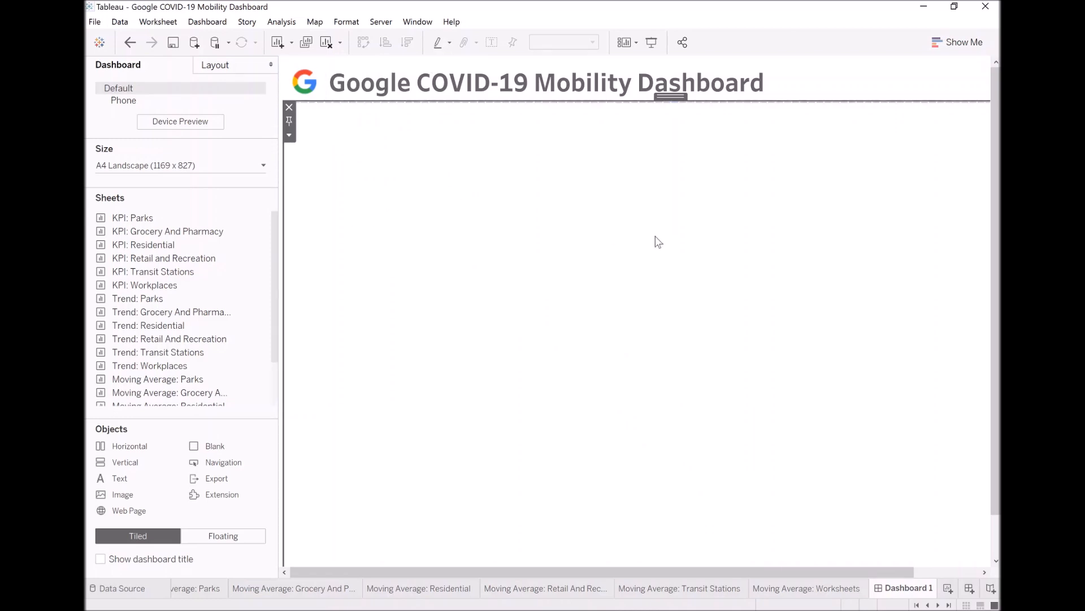
{"action": "left_click", "coordinate": [362, 85]}
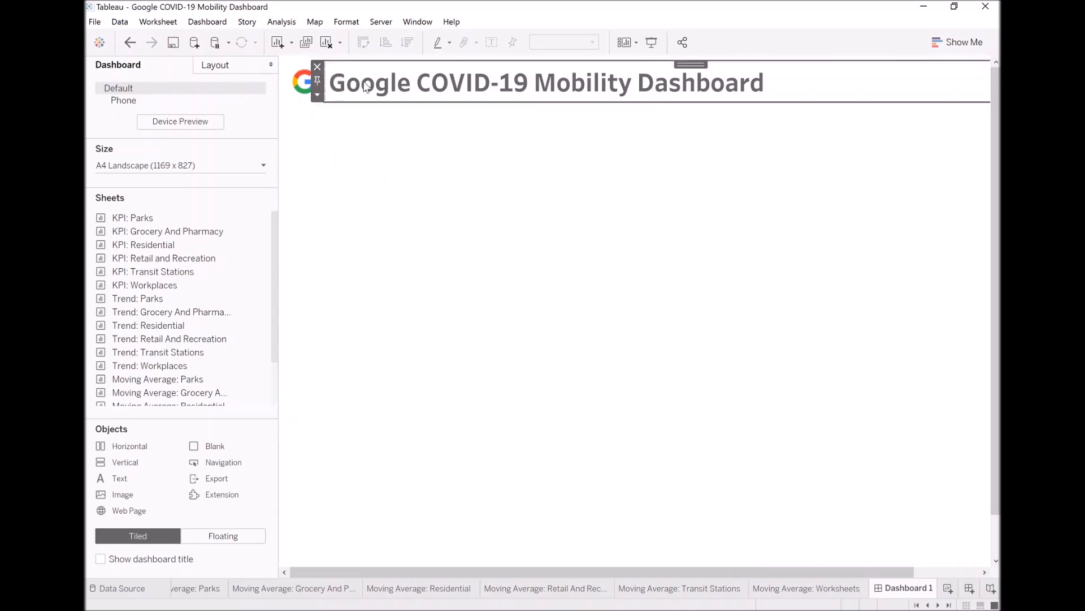
{"action": "left_click", "coordinate": [390, 142]}
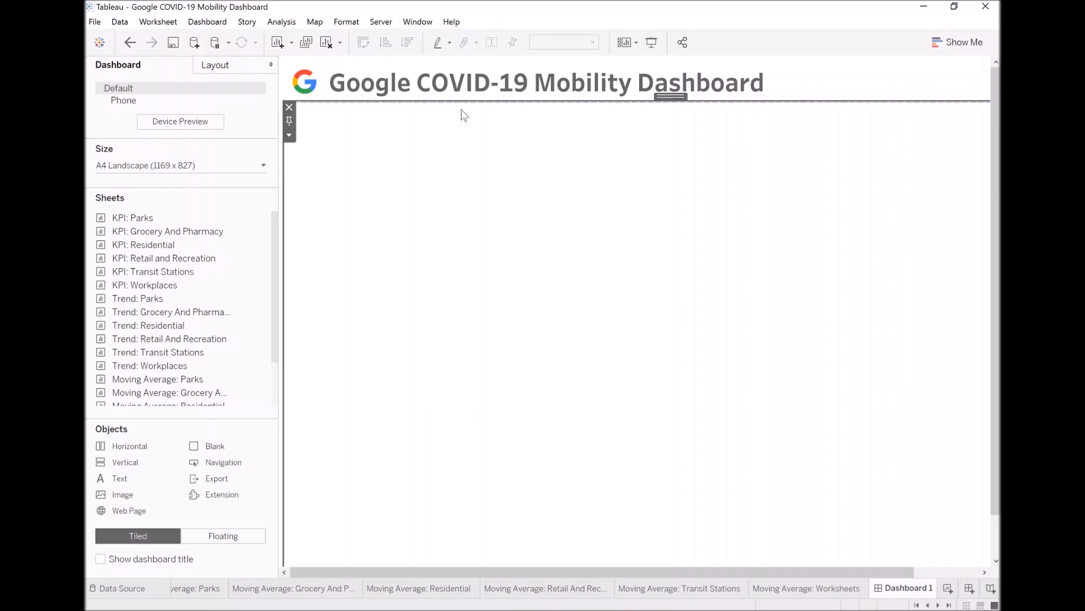
{"action": "right_click", "coordinate": [348, 142]}
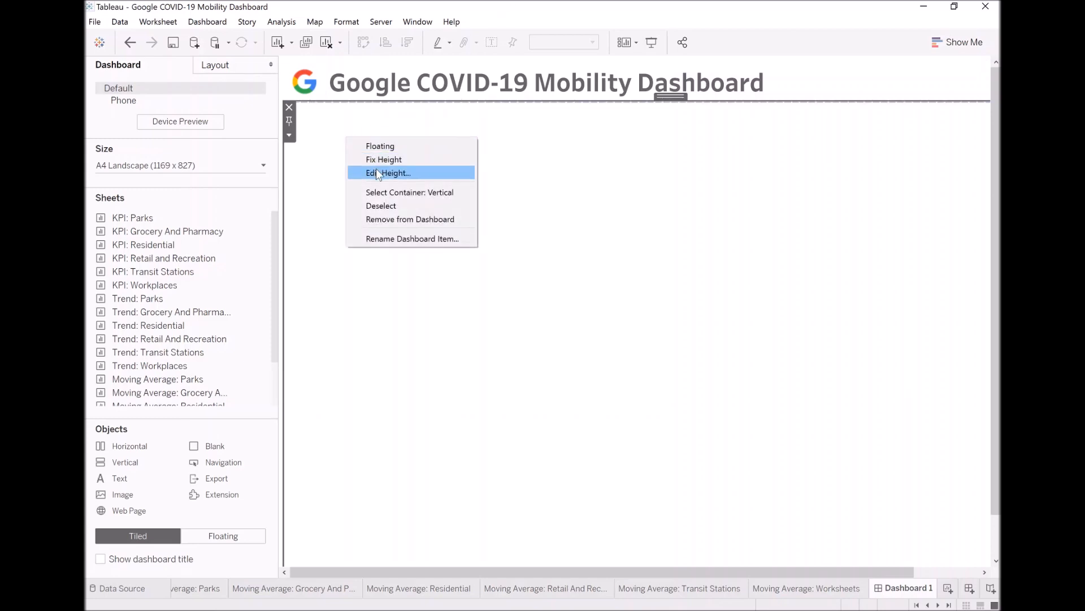
{"action": "left_click", "coordinate": [375, 169]}
{"action": "type", "text": "20"}
{"action": "key", "text": "Return"}
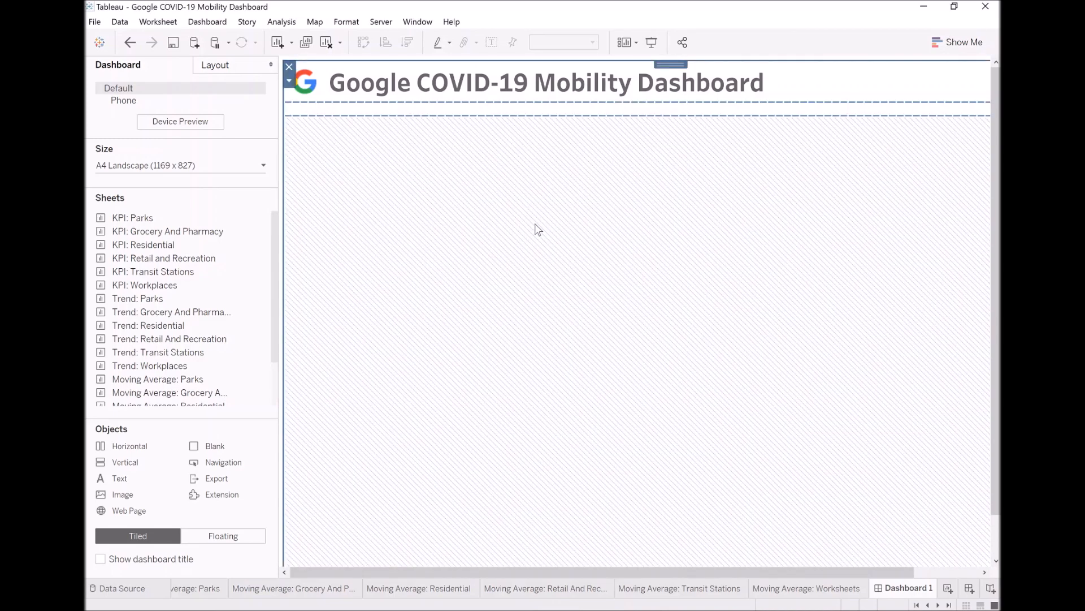
- Inspect how the logo, its horizontal container, the outer vertical container and the blank are nested by selecting each one
{"action": "left_click", "coordinate": [304, 77]}
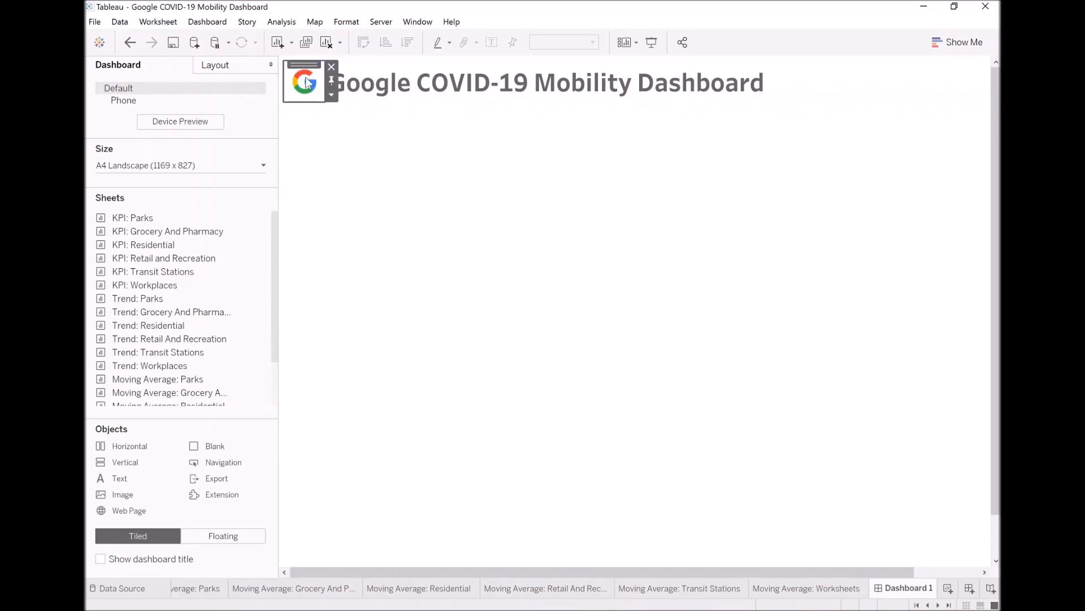
{"action": "double_click", "coordinate": [308, 65]}
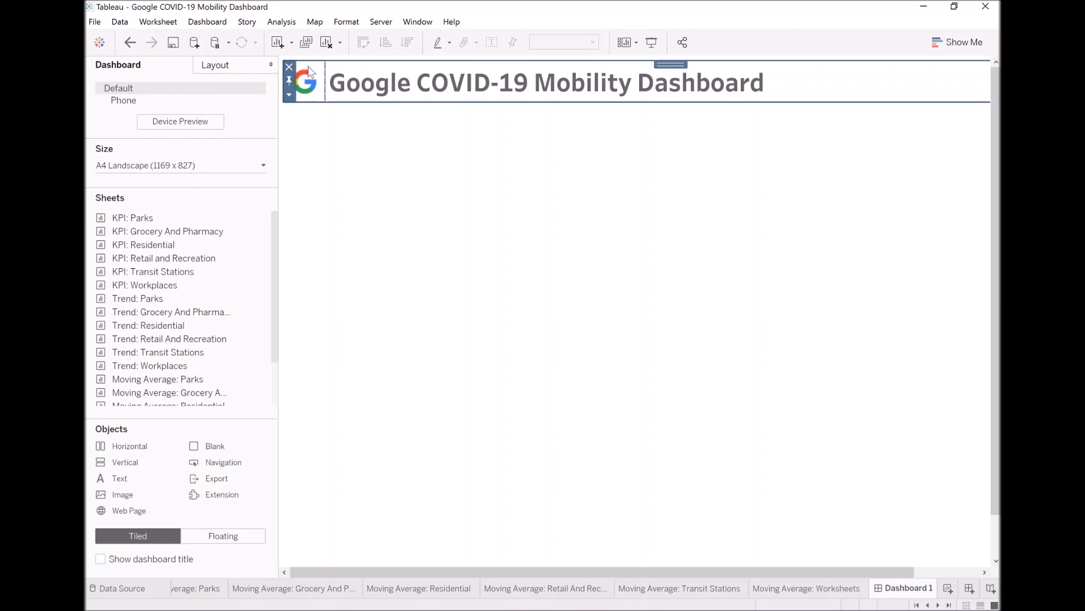
{"action": "double_click", "coordinate": [665, 66]}
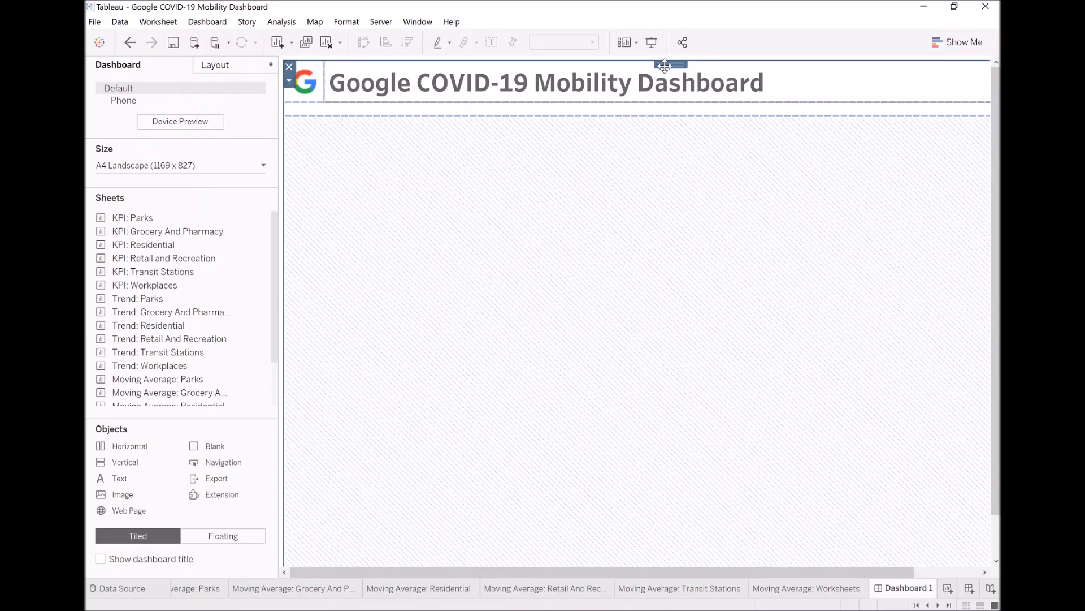
{"action": "left_click", "coordinate": [350, 111]}
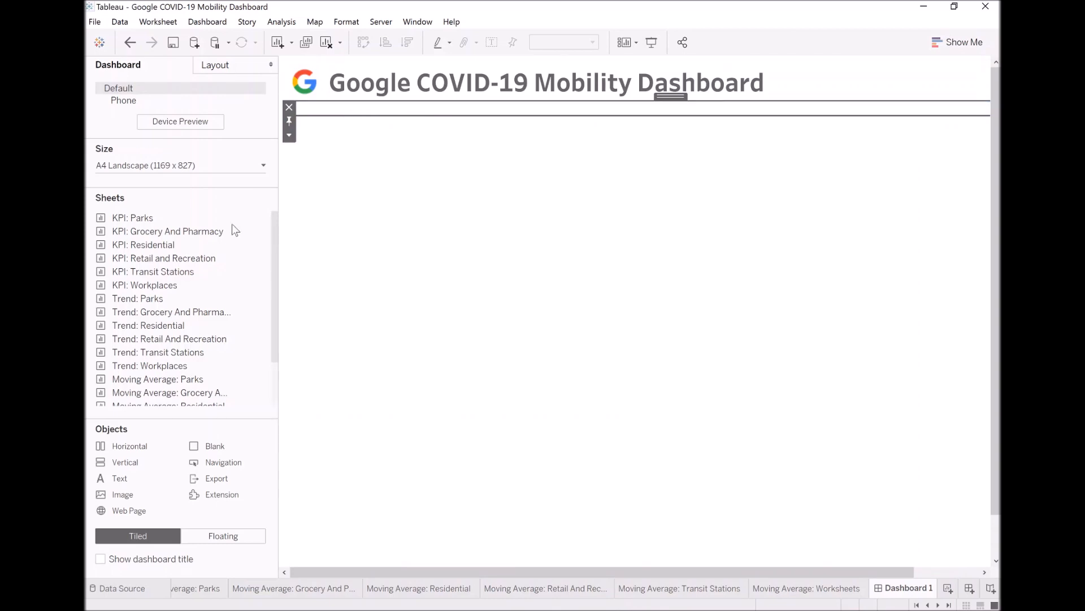
- Add a horizontal container below the blank spacer under the title row and set its height to 60 pixels
{"action": "left_click_drag", "start_coordinate": [107, 446], "coordinate": [388, 350]}
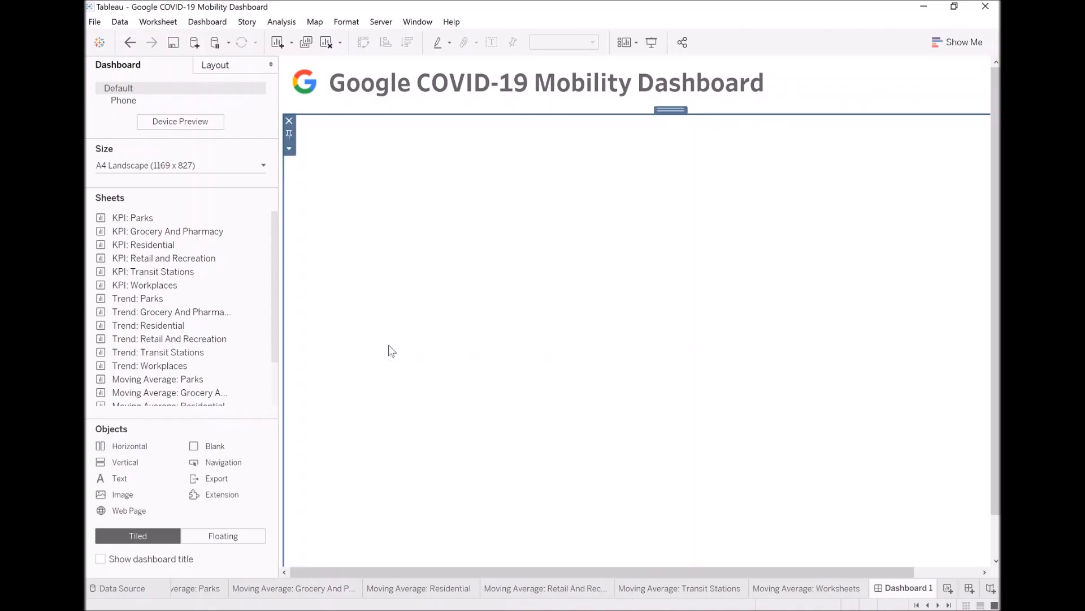
{"action": "left_click", "coordinate": [289, 149]}
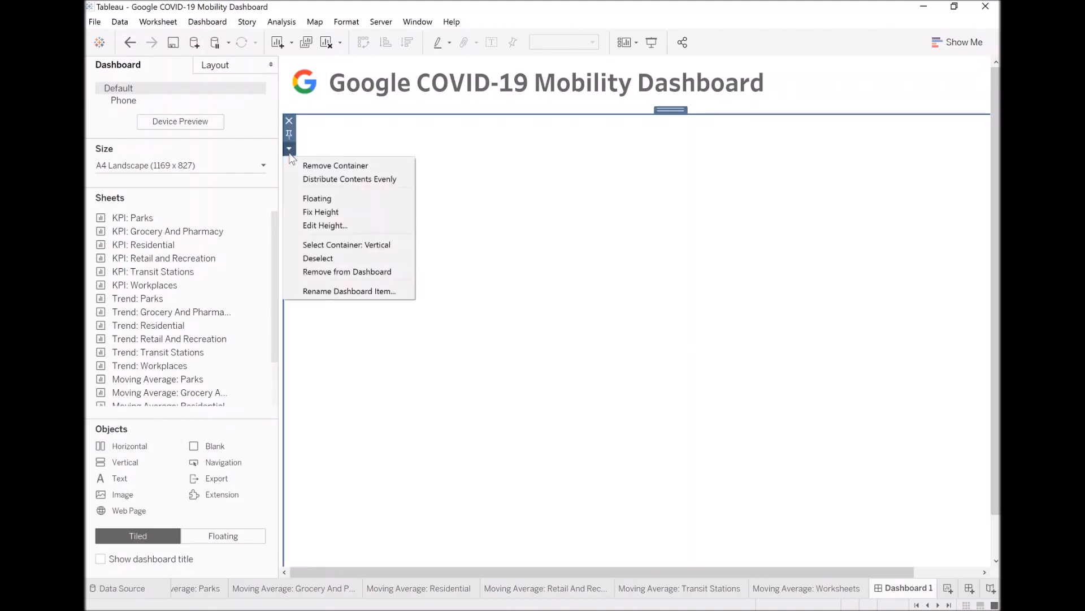
{"action": "left_click", "coordinate": [318, 227]}
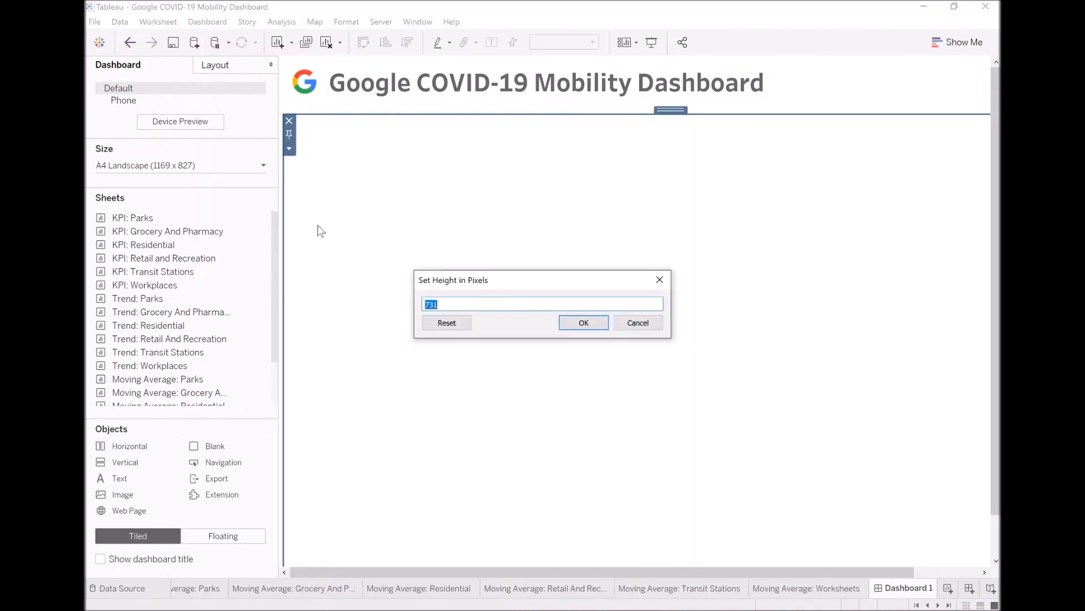
{"action": "type", "text": "60"}
{"action": "key", "text": "Return"}
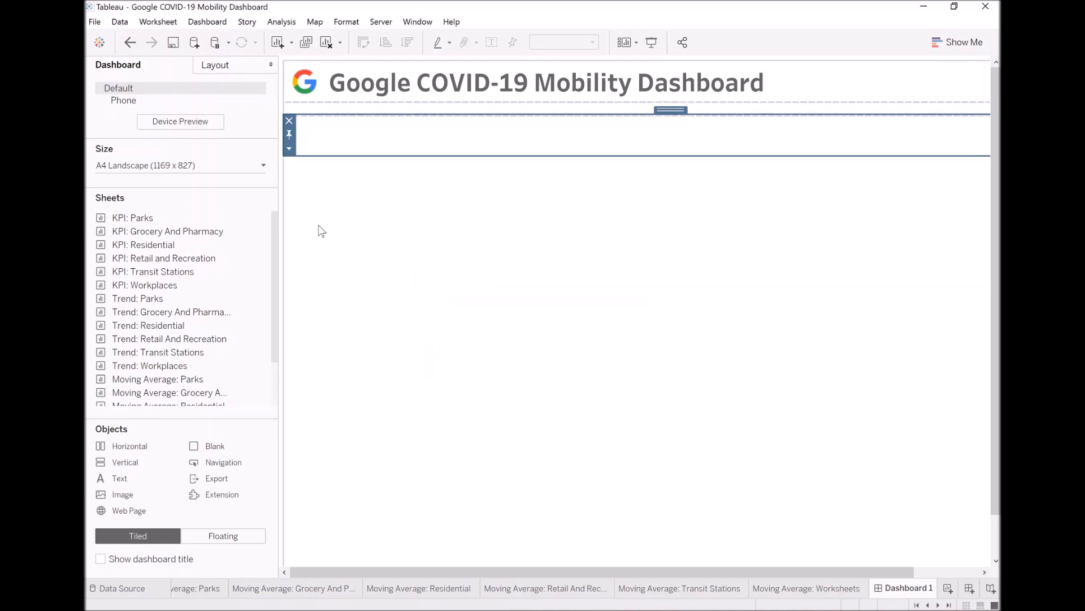
- Place a blank in the new horizontal container, plus a text object before it reading "Parameters"
{"action": "left_click", "coordinate": [381, 242]}
{"action": "left_click_drag", "start_coordinate": [195, 446], "coordinate": [417, 149]}
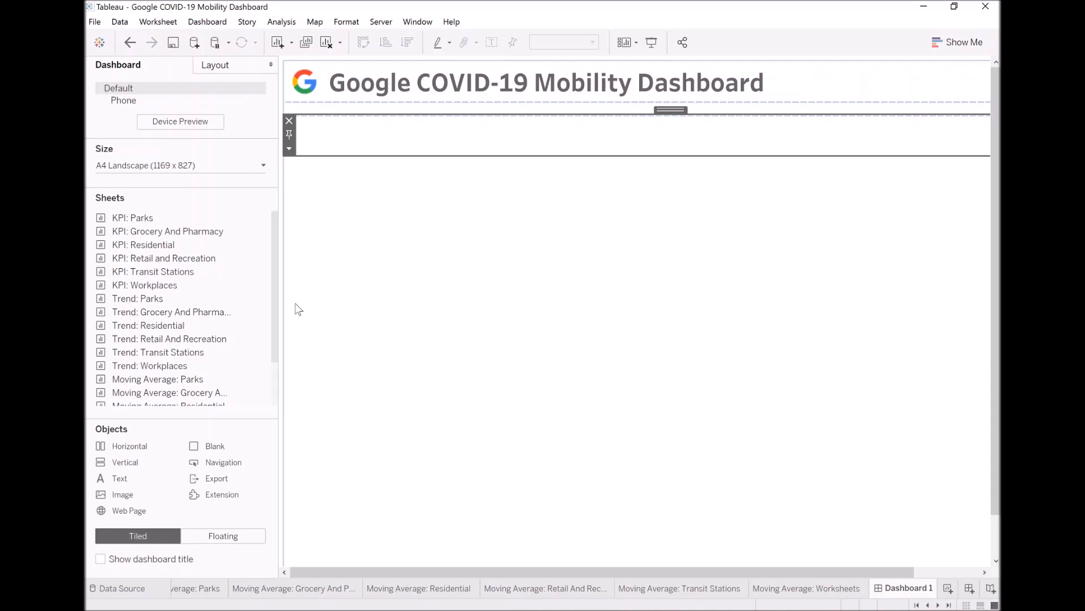
{"action": "left_click_drag", "start_coordinate": [109, 485], "coordinate": [315, 145]}
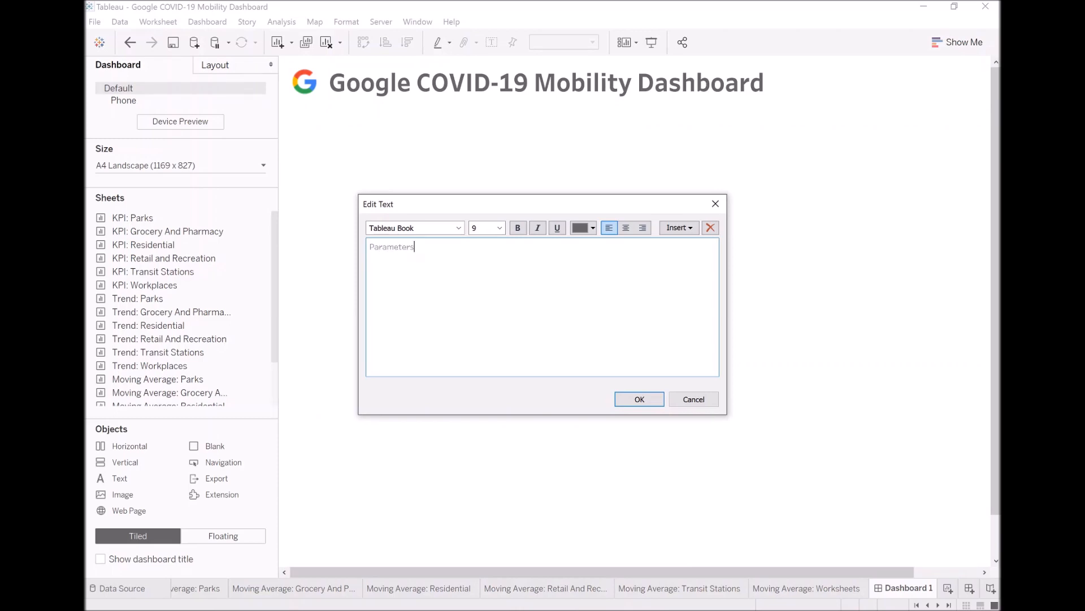
{"action": "left_click", "coordinate": [637, 399]}
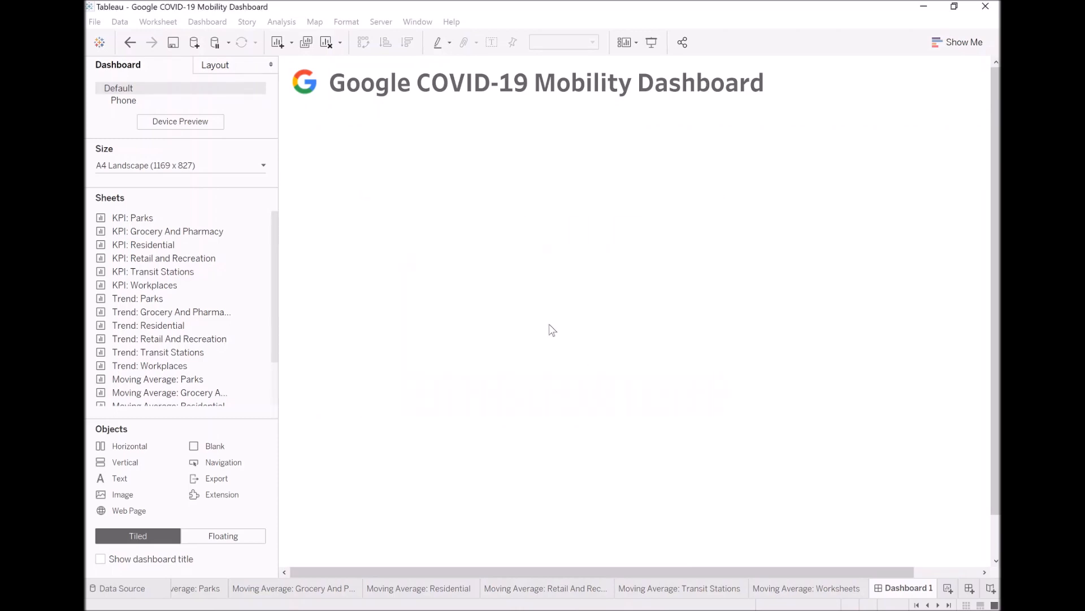
- Add a blank below the Parameters row and set its height to 20 pixels
{"action": "left_click", "coordinate": [463, 216]}
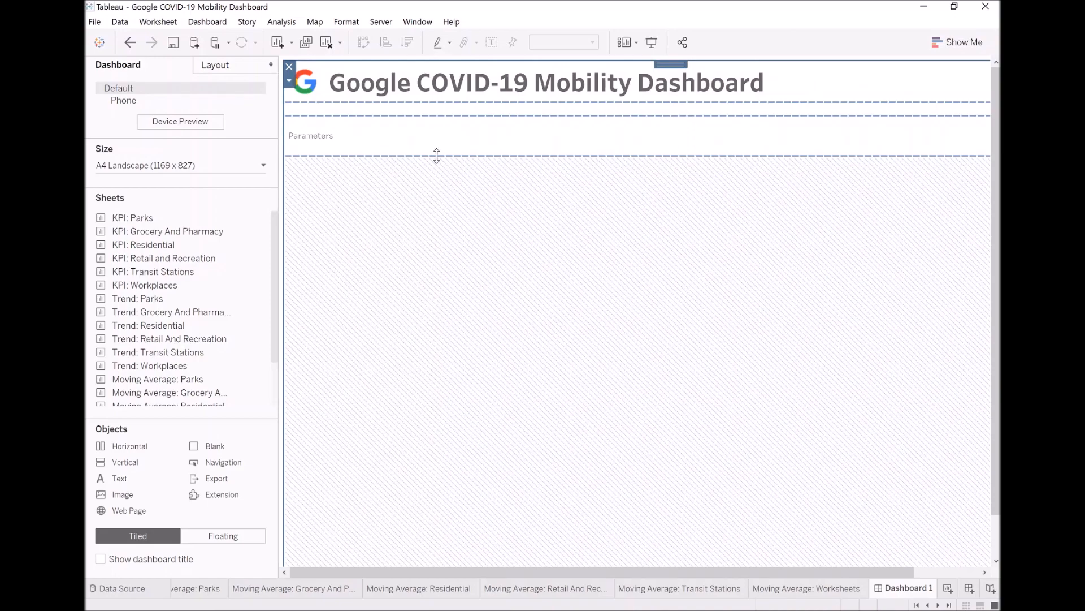
{"action": "left_click_drag", "start_coordinate": [237, 441], "coordinate": [366, 165]}
{"action": "right_click", "coordinate": [365, 167]}
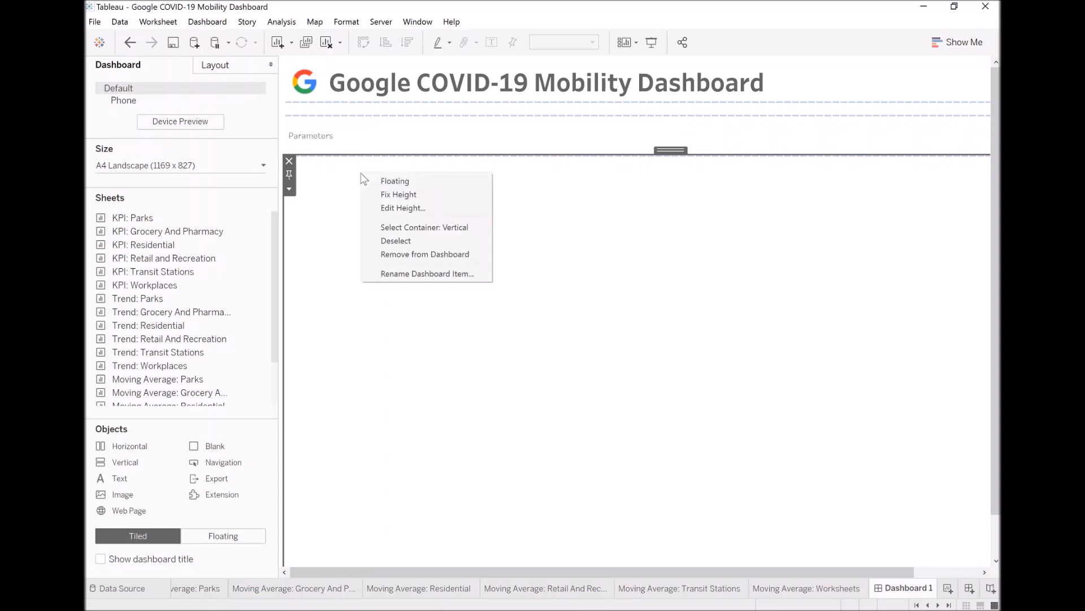
{"action": "left_click", "coordinate": [395, 204]}
{"action": "type", "text": "20"}
{"action": "key", "text": "Return"}
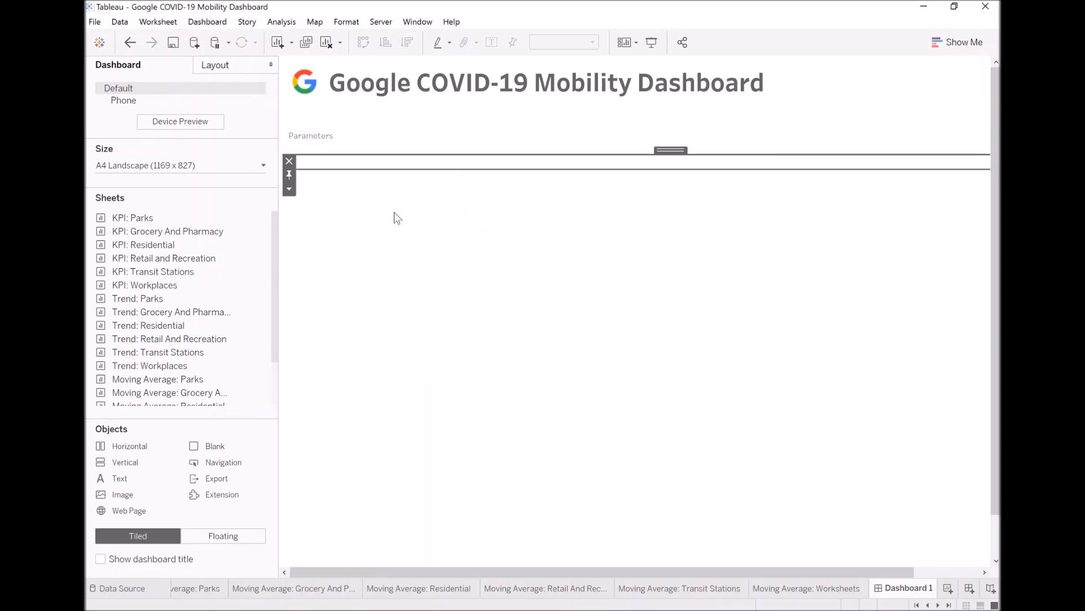
{"action": "left_click", "coordinate": [375, 140]}
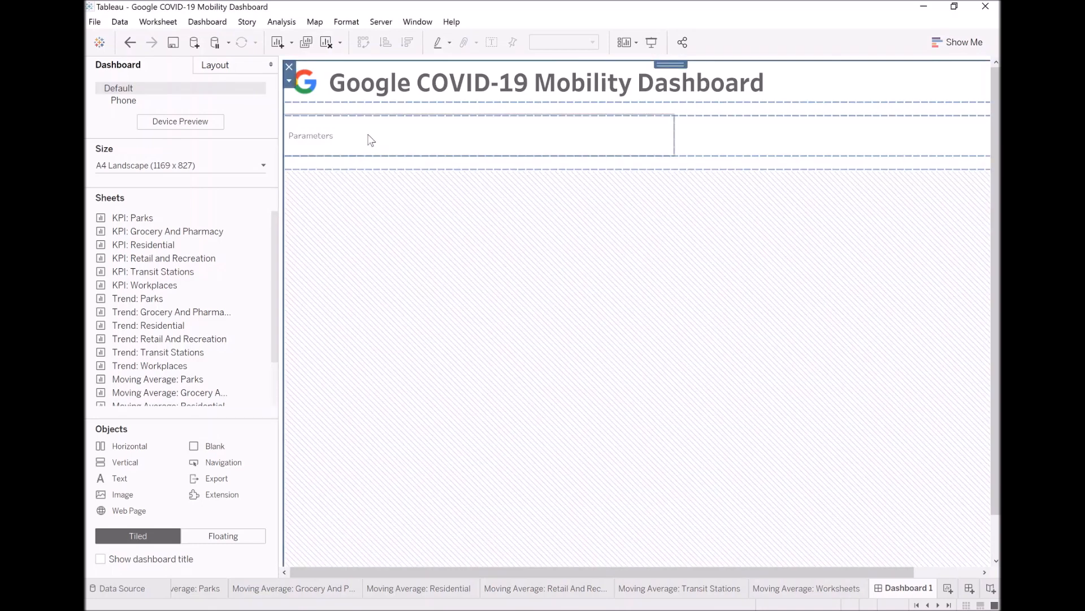
{"action": "left_click", "coordinate": [368, 138]}
{"action": "left_click", "coordinate": [769, 138]}
{"action": "left_click", "coordinate": [582, 140]}
{"action": "left_click", "coordinate": [516, 227]}
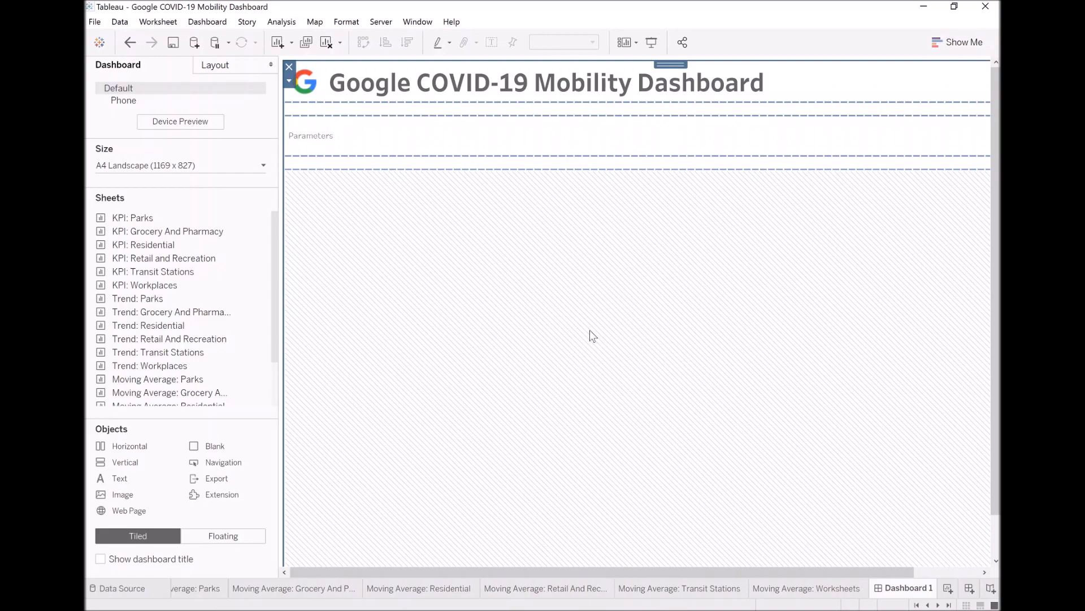
- Add a floating vertical container, enlarge it and position it in the empty area below the Parameters row
{"action": "left_click", "coordinate": [229, 540]}
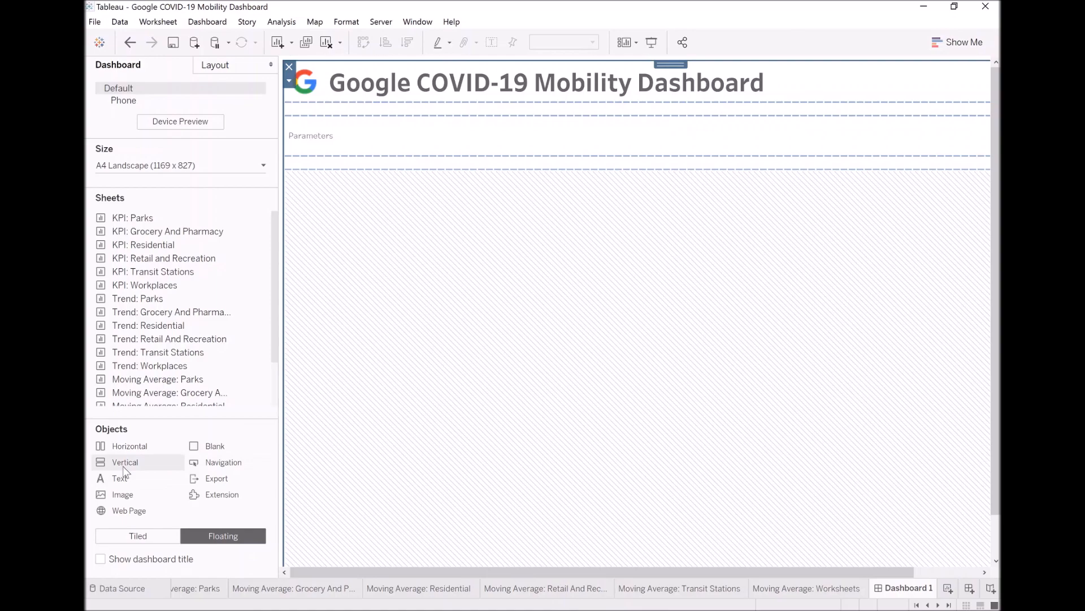
{"action": "left_click_drag", "start_coordinate": [107, 463], "coordinate": [450, 232]}
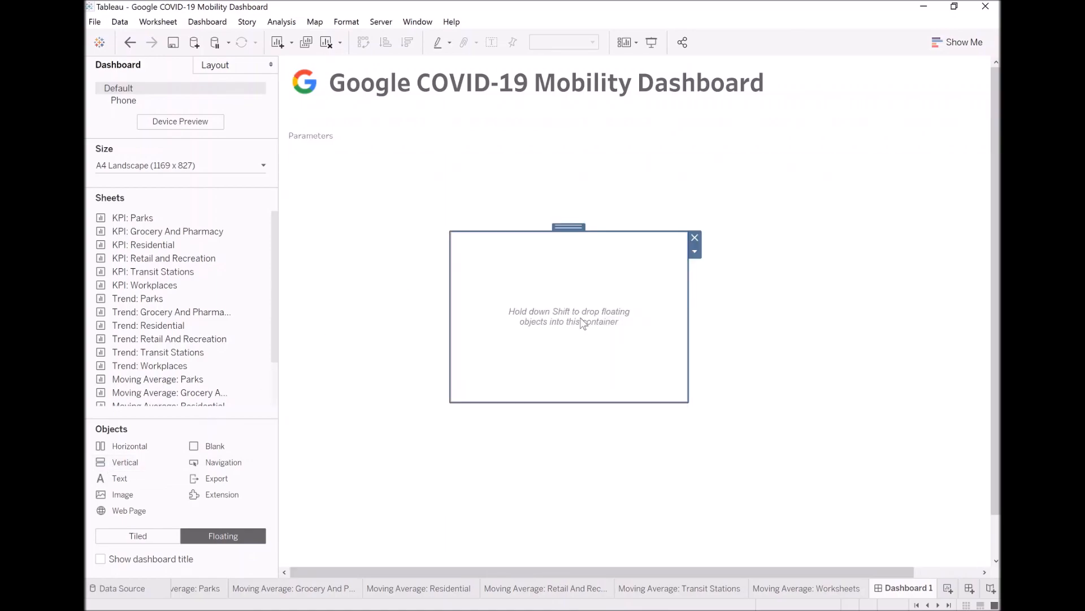
{"action": "left_click", "coordinate": [687, 407]}
{"action": "left_click", "coordinate": [658, 385]}
{"action": "left_click_drag", "start_coordinate": [688, 402], "coordinate": [802, 485]}
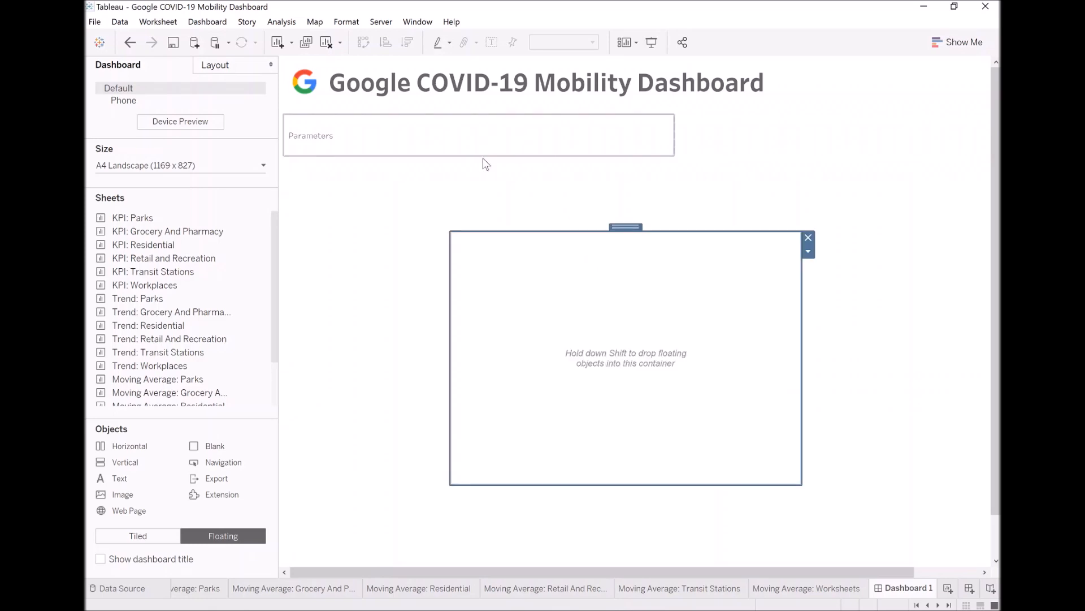
{"action": "left_click_drag", "start_coordinate": [631, 224], "coordinate": [510, 230]}
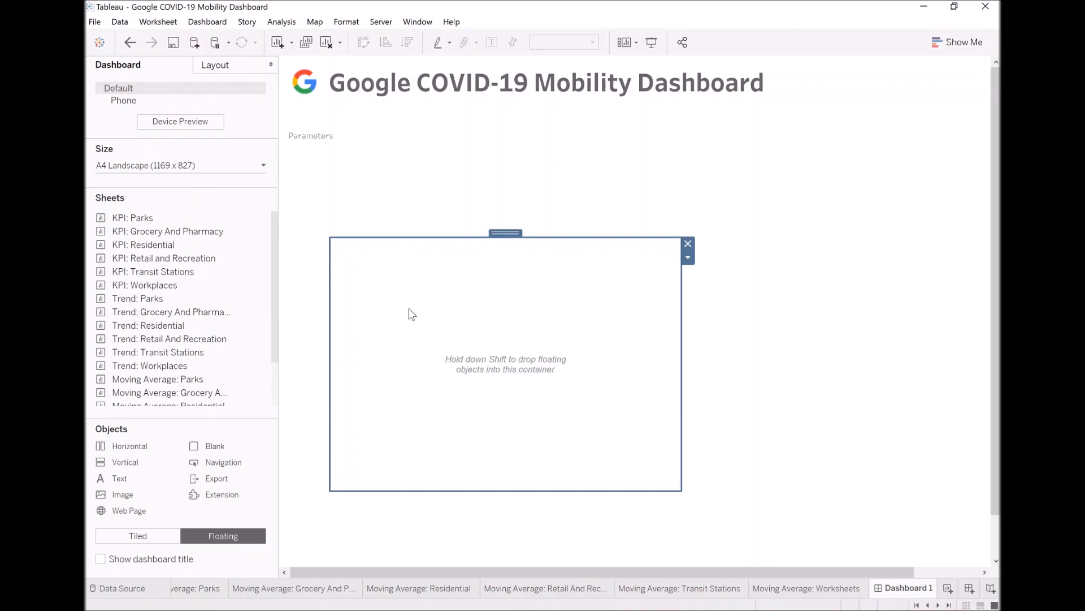
- Place a tiled blank in the floating vertical container and stack two tiled horizontal containers above it
{"action": "left_click", "coordinate": [143, 535]}
{"action": "left_click_drag", "start_coordinate": [237, 438], "coordinate": [425, 364]}
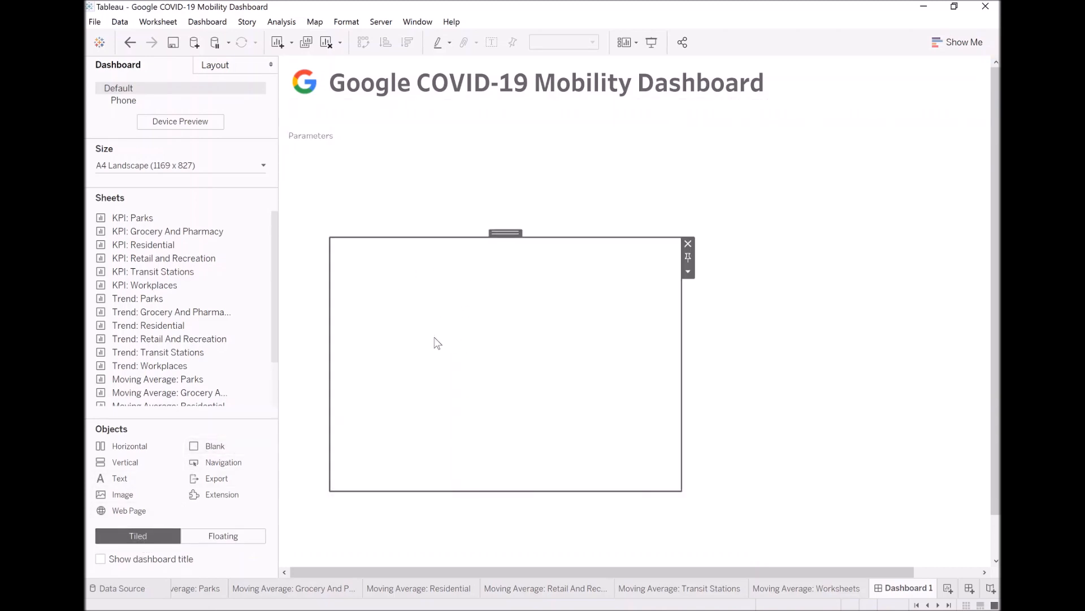
{"action": "left_click_drag", "start_coordinate": [130, 446], "coordinate": [456, 266]}
{"action": "left_click_drag", "start_coordinate": [401, 469], "coordinate": [421, 356]}
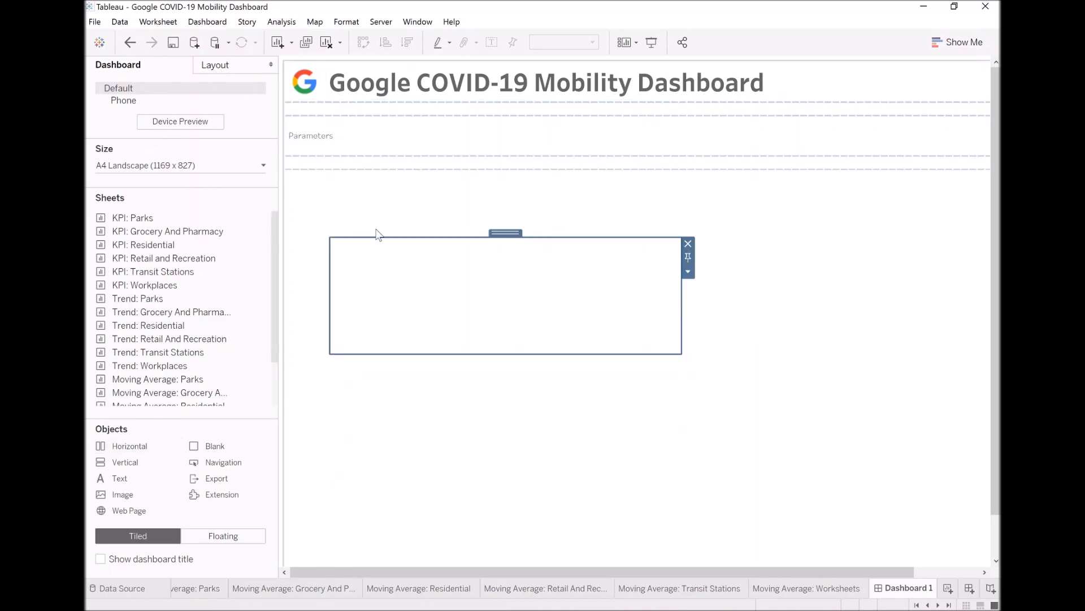
- Remove the blank beneath the two horizontal containers and check the nesting by selecting the inner and outer containers
{"action": "left_click", "coordinate": [420, 411]}
{"action": "left_click", "coordinate": [425, 483]}
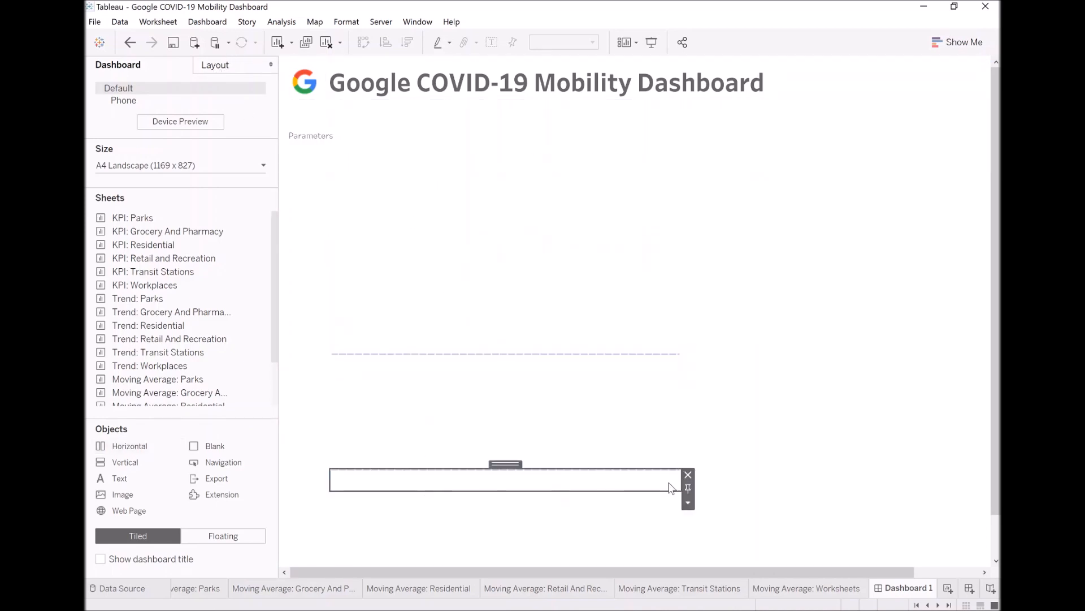
{"action": "left_click", "coordinate": [688, 475]}
{"action": "left_click", "coordinate": [545, 426]}
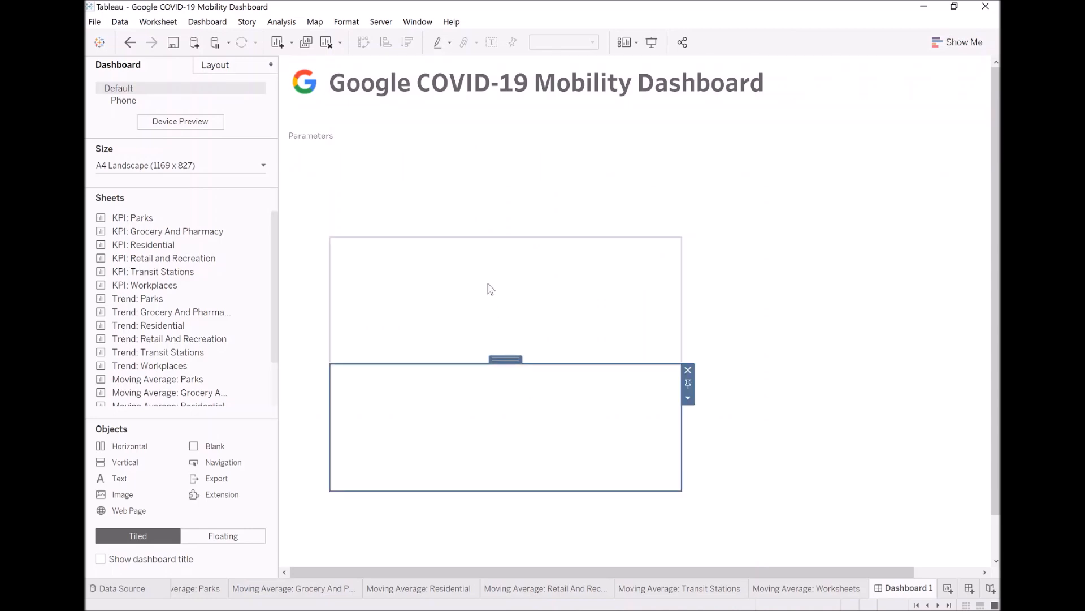
{"action": "left_click", "coordinate": [491, 289]}
{"action": "double_click", "coordinate": [494, 231]}
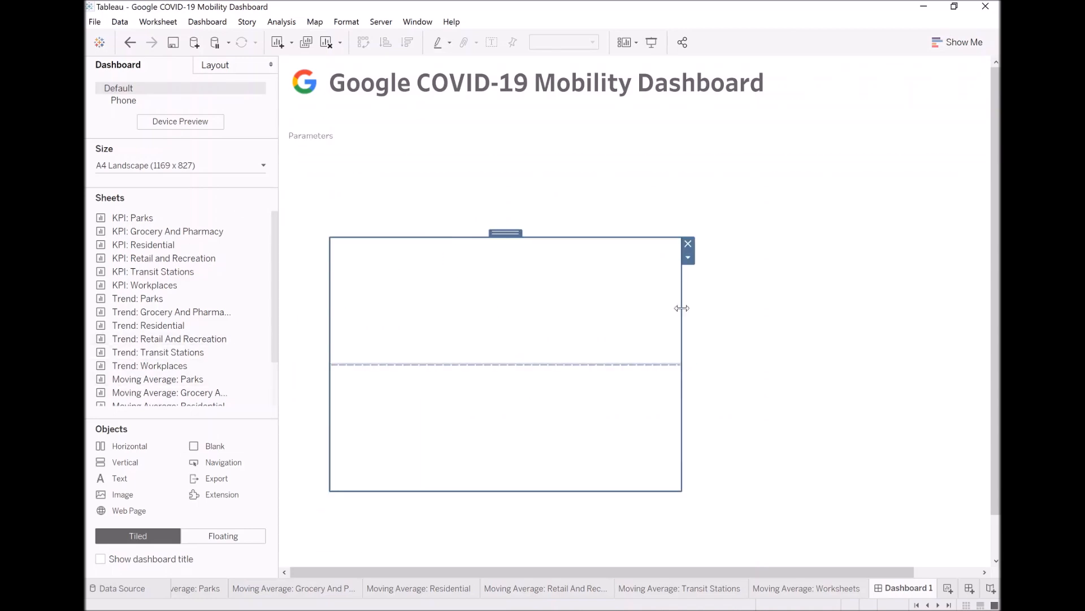
{"action": "left_click", "coordinate": [480, 274]}
{"action": "left_click", "coordinate": [475, 404]}
{"action": "left_click", "coordinate": [482, 299]}
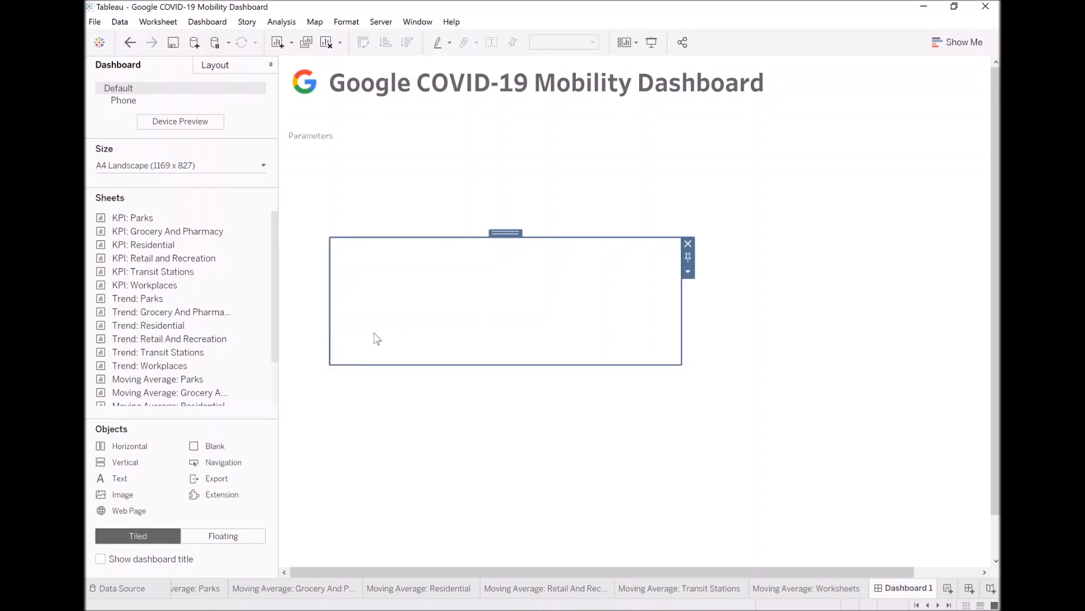
- Add the image icons8-oak-tree.png to the upper horizontal container, fitted and centred
{"action": "left_click_drag", "start_coordinate": [113, 497], "coordinate": [428, 319]}
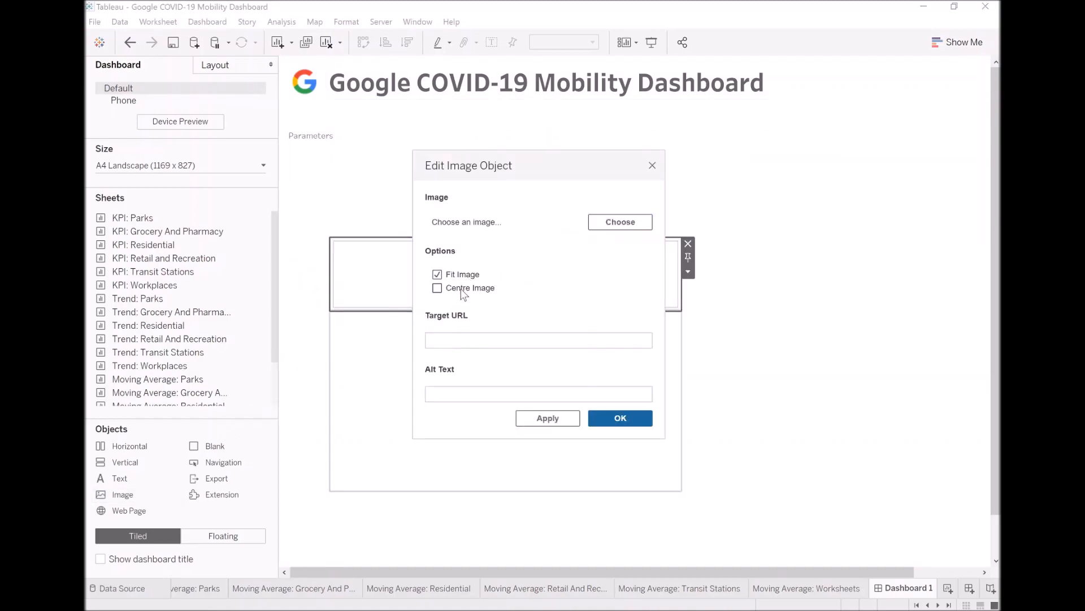
{"action": "left_click", "coordinate": [622, 223]}
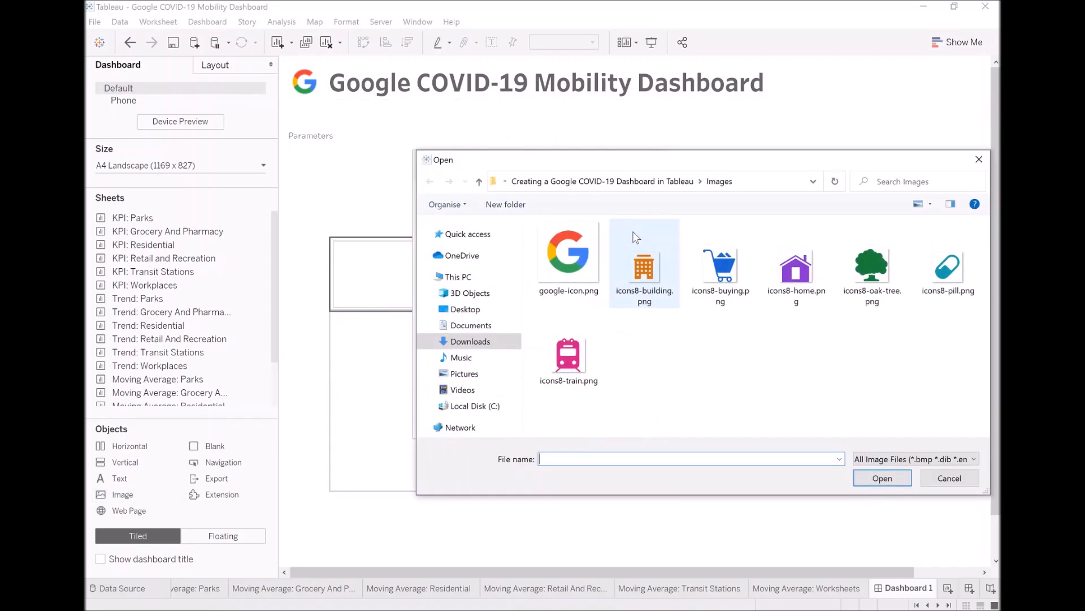
{"action": "double_click", "coordinate": [869, 277]}
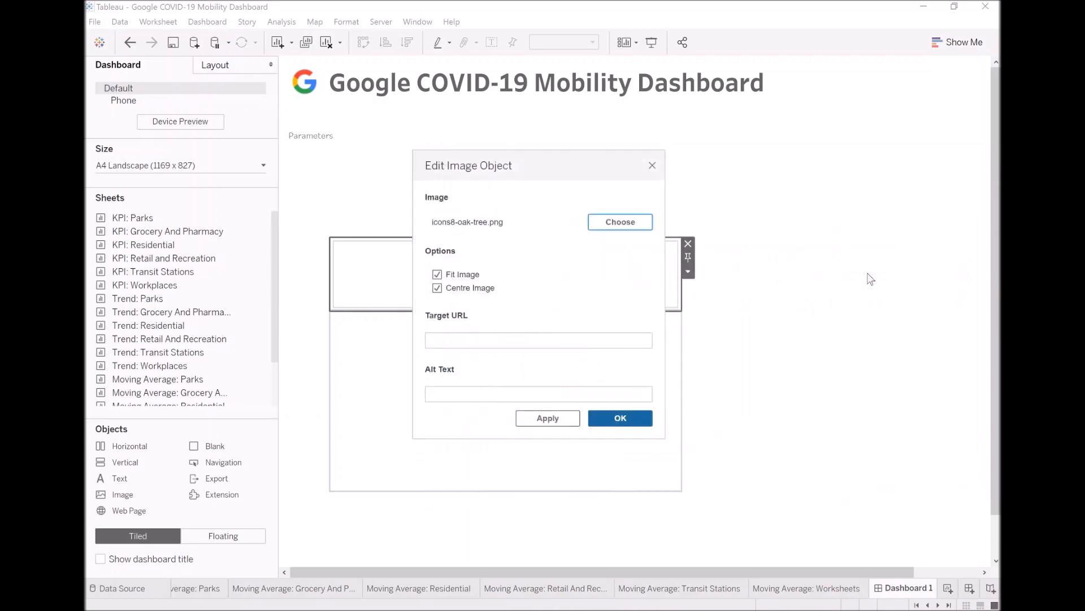
{"action": "left_click", "coordinate": [615, 418]}
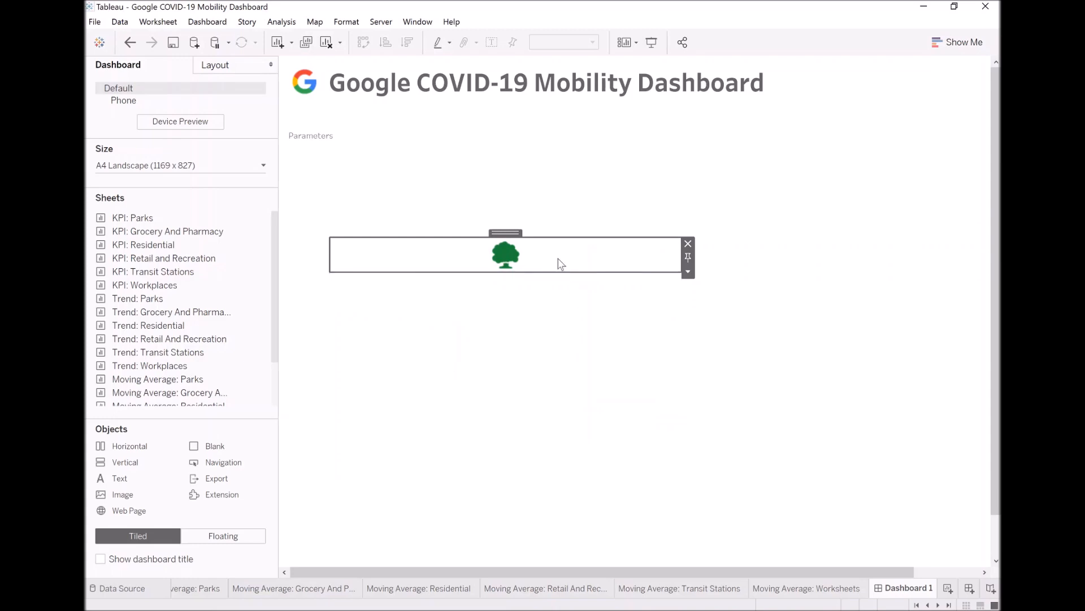
- Add a text object after the tree image reading "Parks", formatted in Tableau Bold at size 12
{"action": "left_click_drag", "start_coordinate": [116, 480], "coordinate": [668, 255]}
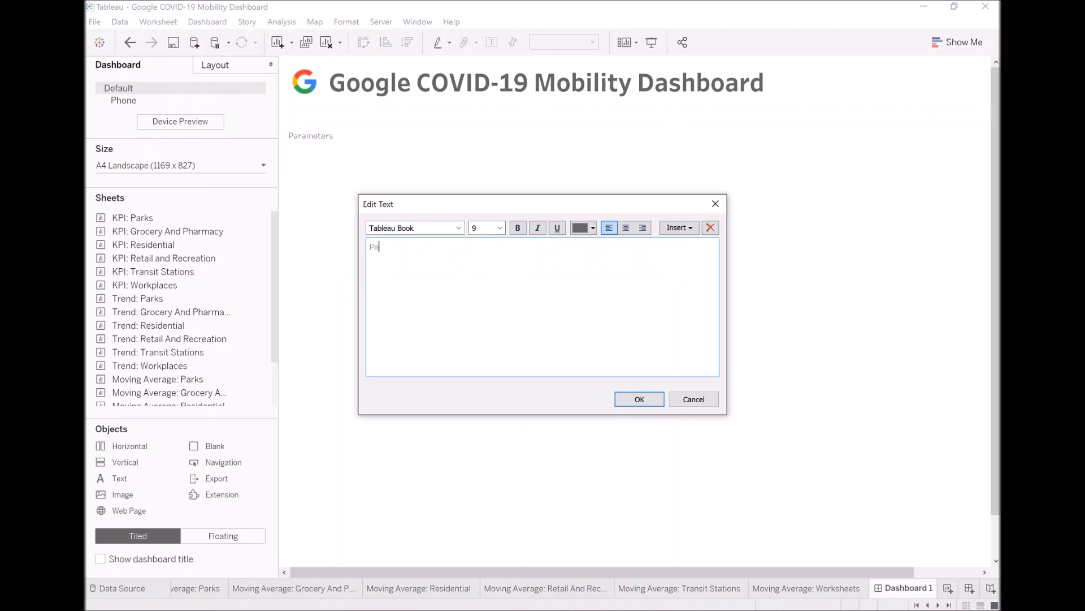
{"action": "key", "text": "ctrl+a"}
{"action": "left_click", "coordinate": [458, 227]}
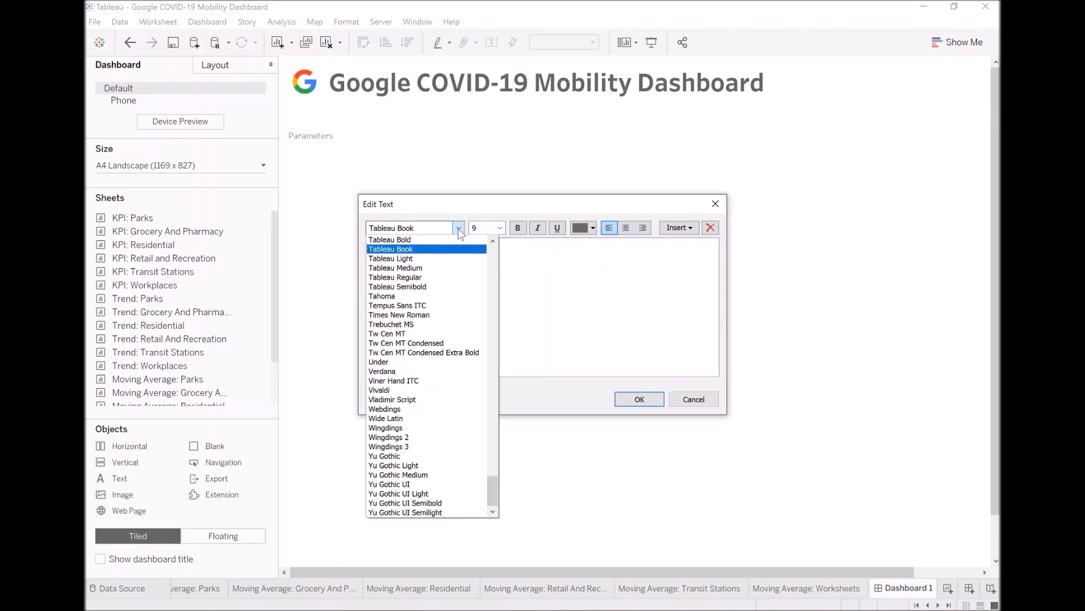
{"action": "left_click", "coordinate": [426, 242]}
{"action": "left_click", "coordinate": [500, 228]}
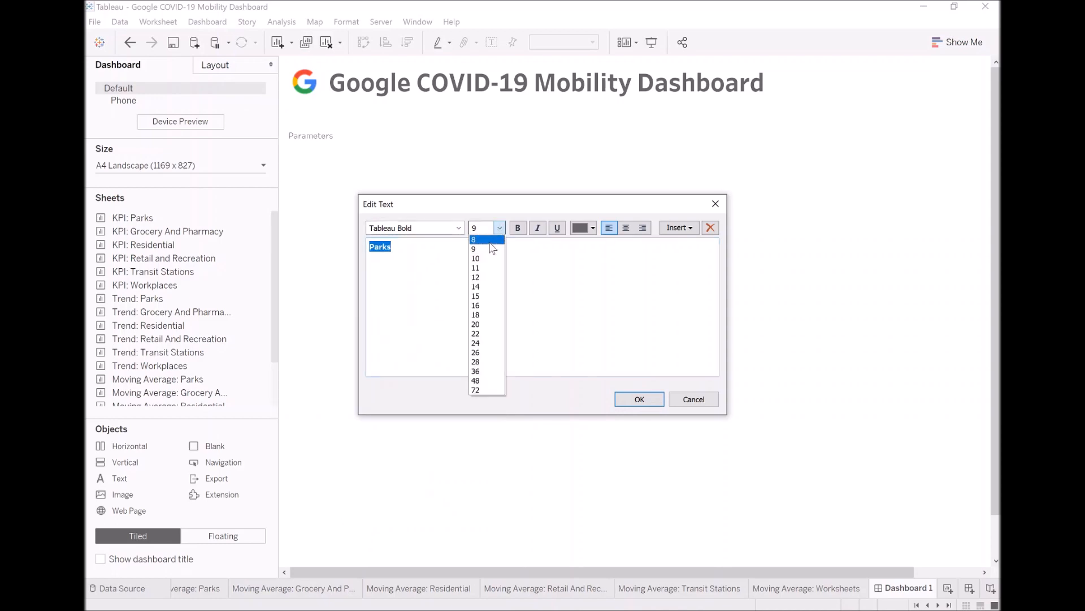
{"action": "left_click", "coordinate": [482, 277]}
{"action": "left_click", "coordinate": [482, 278]}
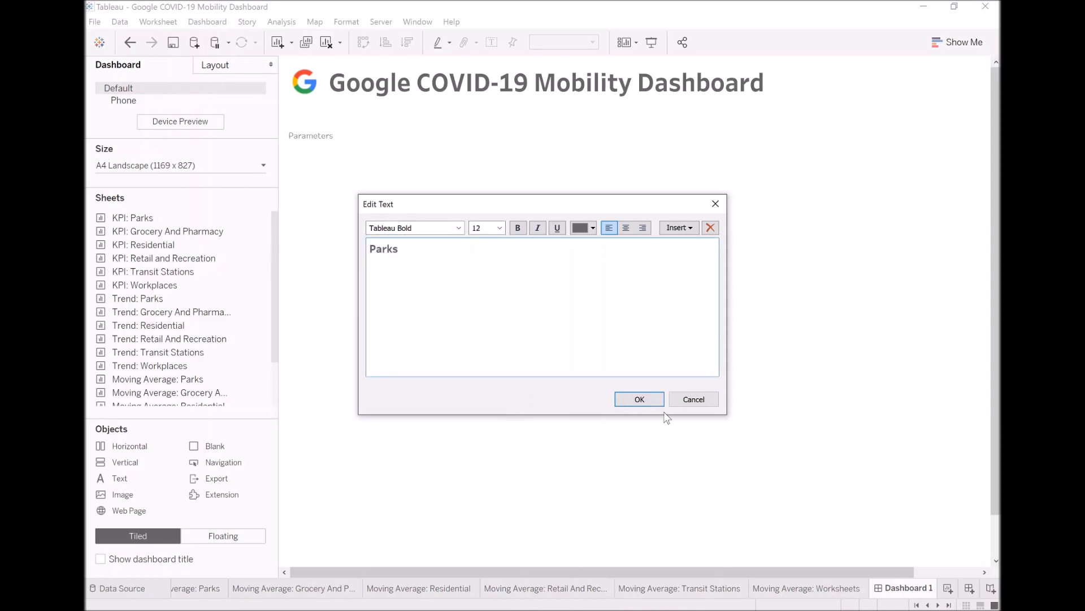
{"action": "left_click", "coordinate": [646, 402]}
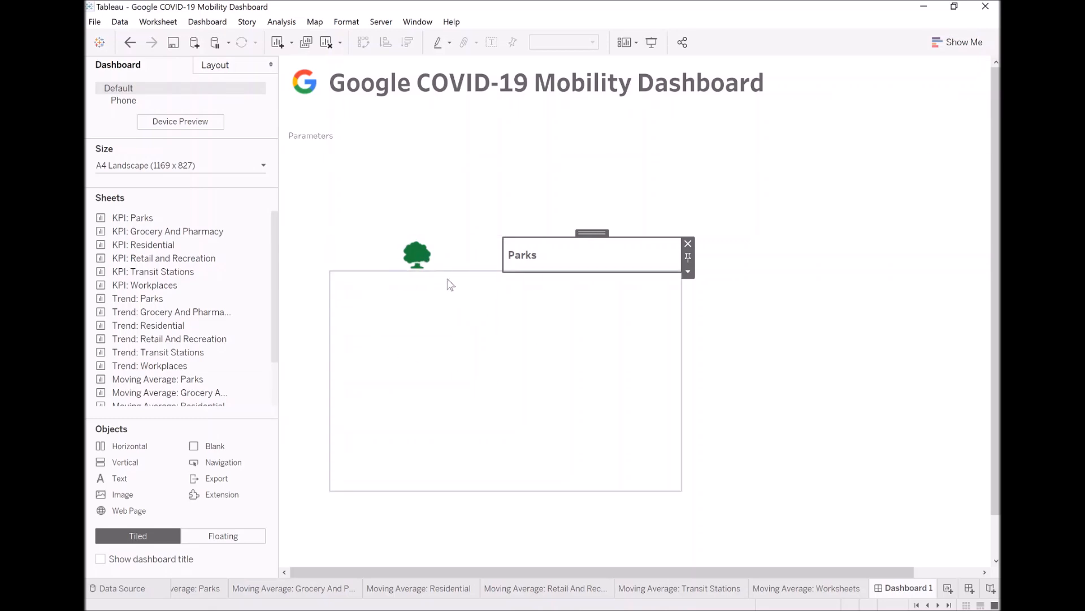
- Set the width of the tree image to 40 pixels
{"action": "left_click", "coordinate": [417, 255]}
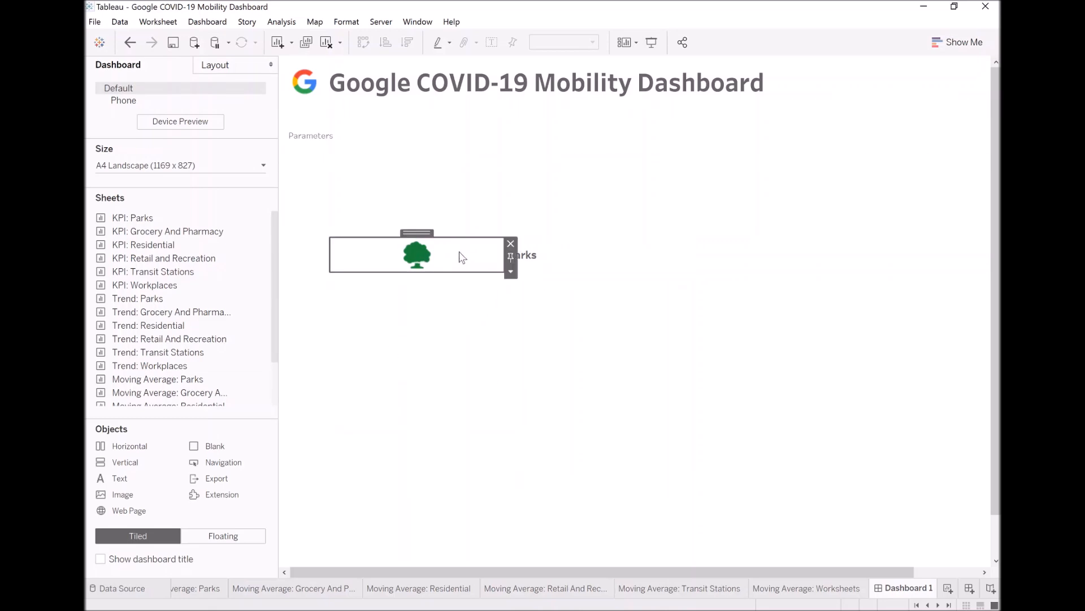
{"action": "left_click", "coordinate": [511, 272]}
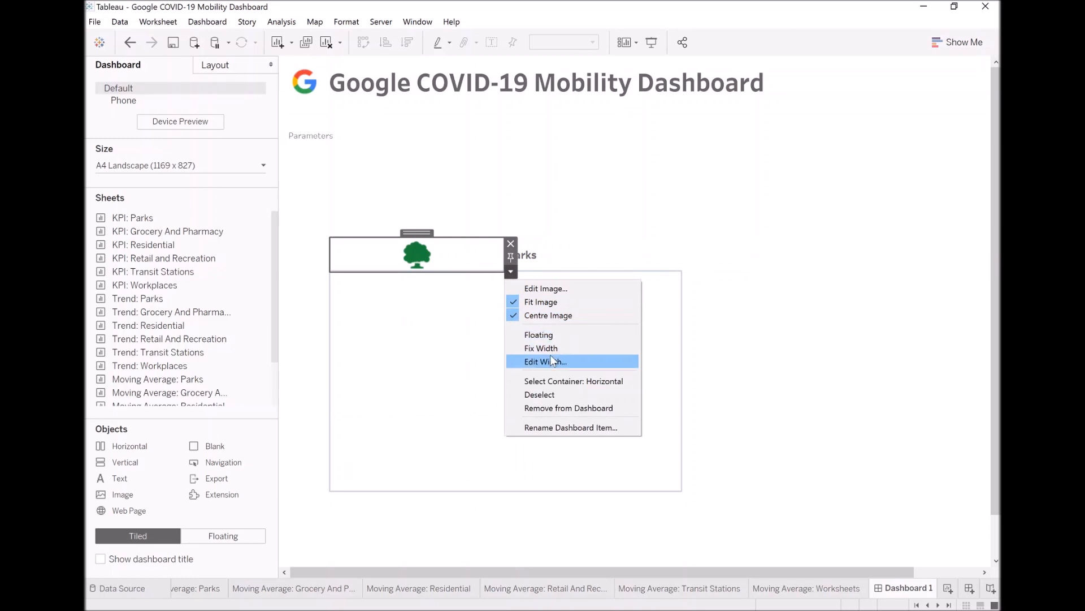
{"action": "left_click", "coordinate": [550, 361]}
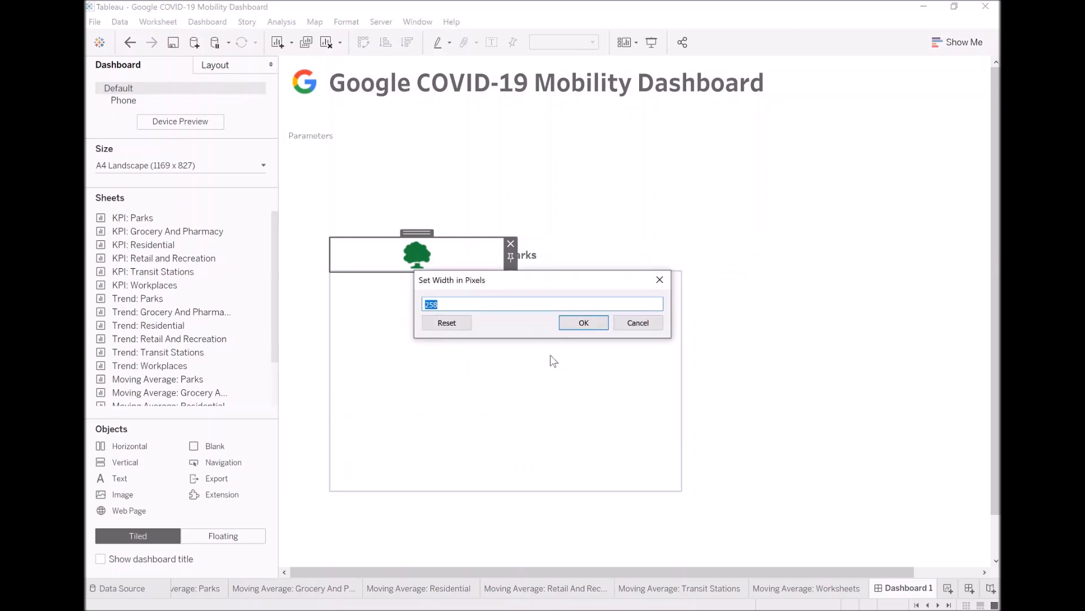
{"action": "type", "text": "40"}
{"action": "key", "text": "Return"}
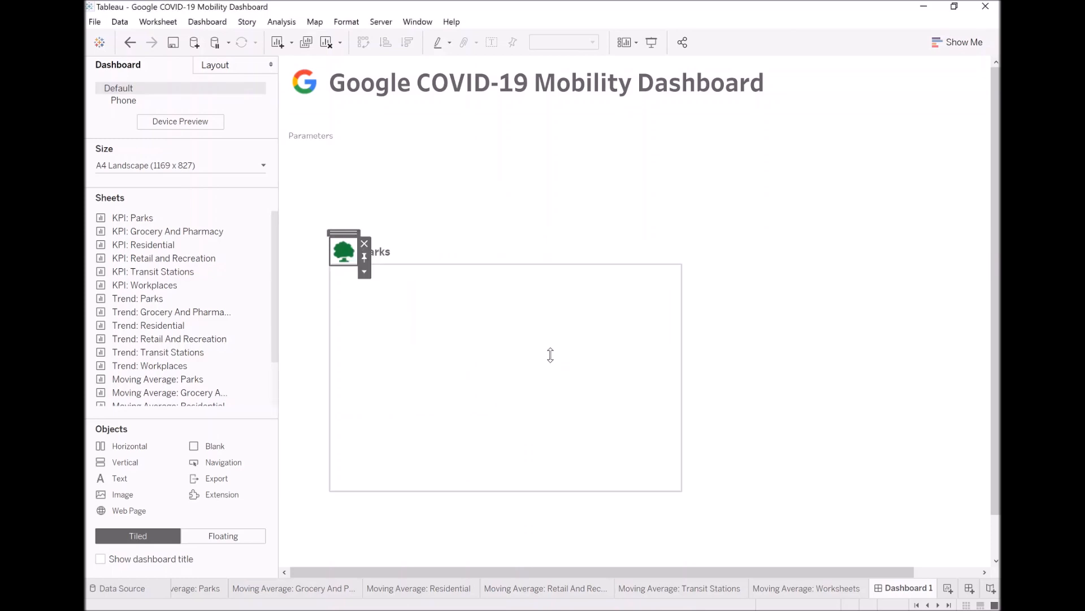
- Check the Parks card's nesting by selecting the lower container, the title text, the header container and the outer vertical container
{"action": "left_click", "coordinate": [553, 372]}
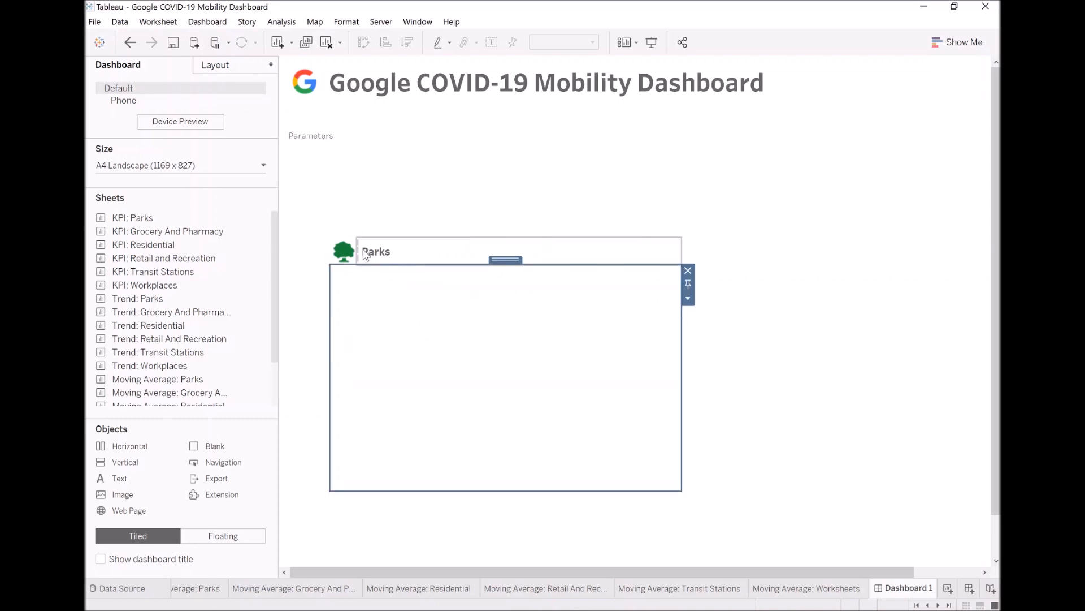
{"action": "left_click", "coordinate": [432, 252]}
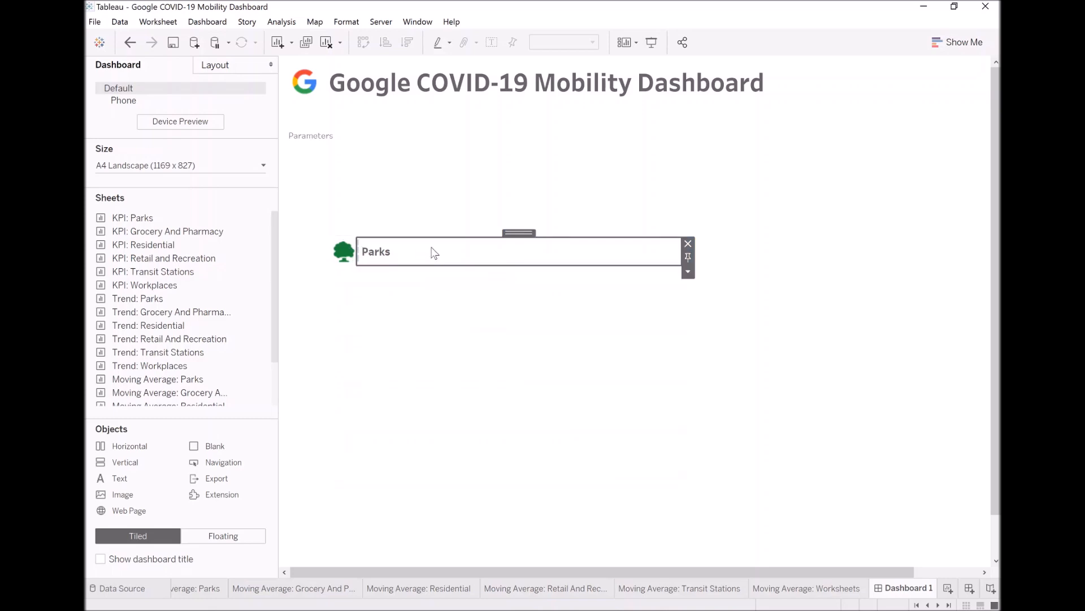
{"action": "double_click", "coordinate": [511, 231]}
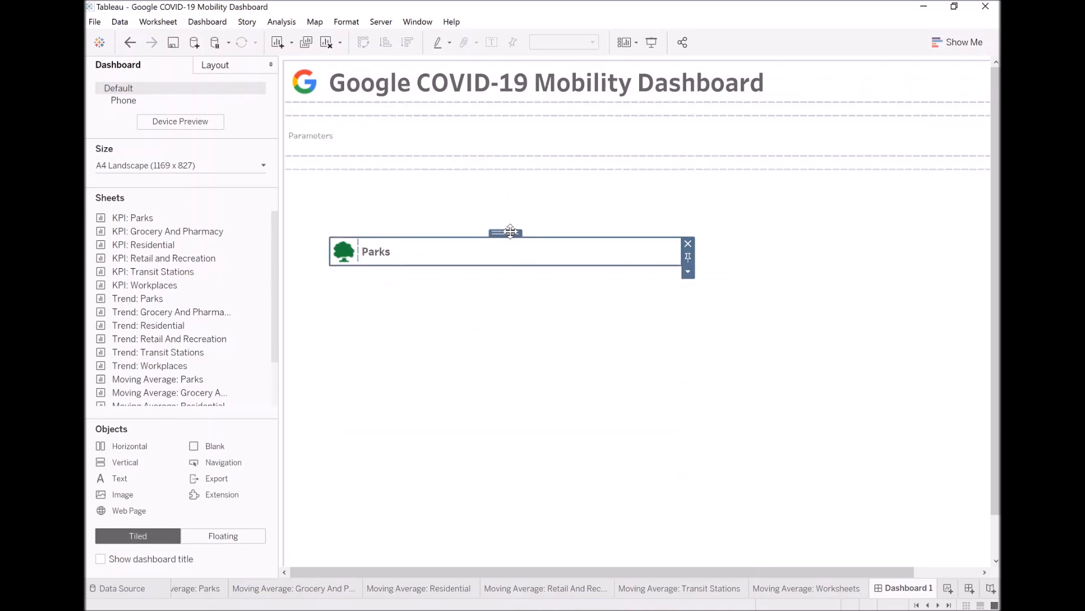
{"action": "double_click", "coordinate": [511, 231]}
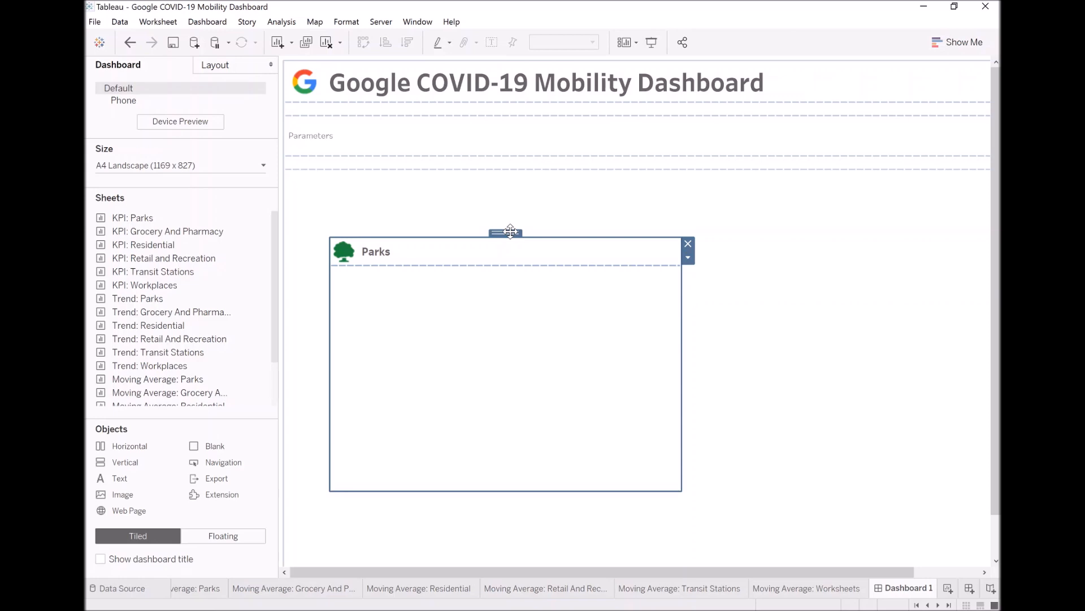
{"action": "left_click", "coordinate": [511, 359]}
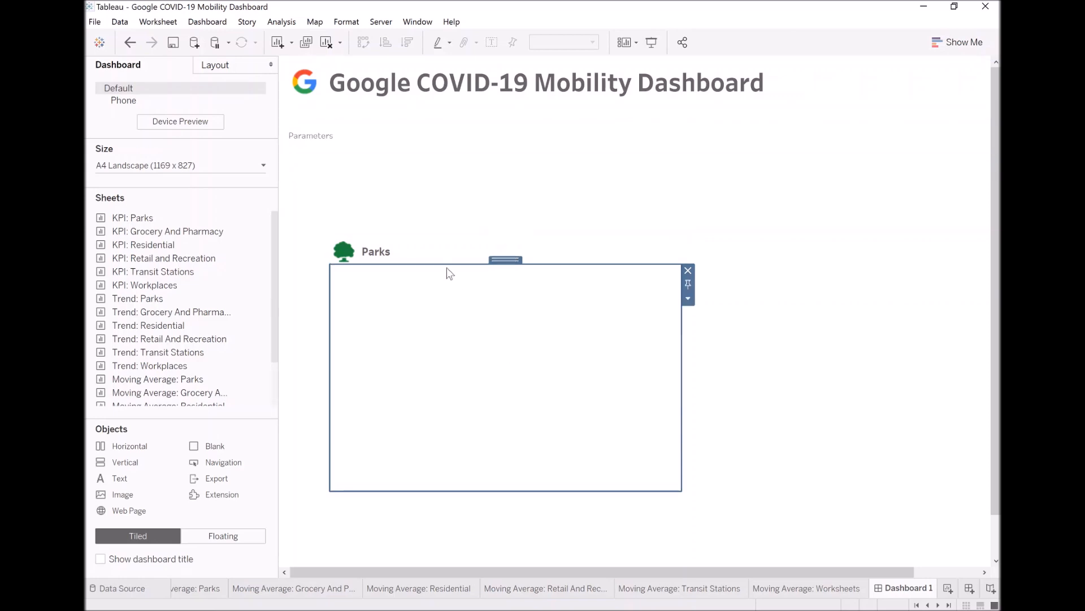
- Give the outer vertical container of the Parks card a solid grey border
{"action": "double_click", "coordinate": [502, 261]}
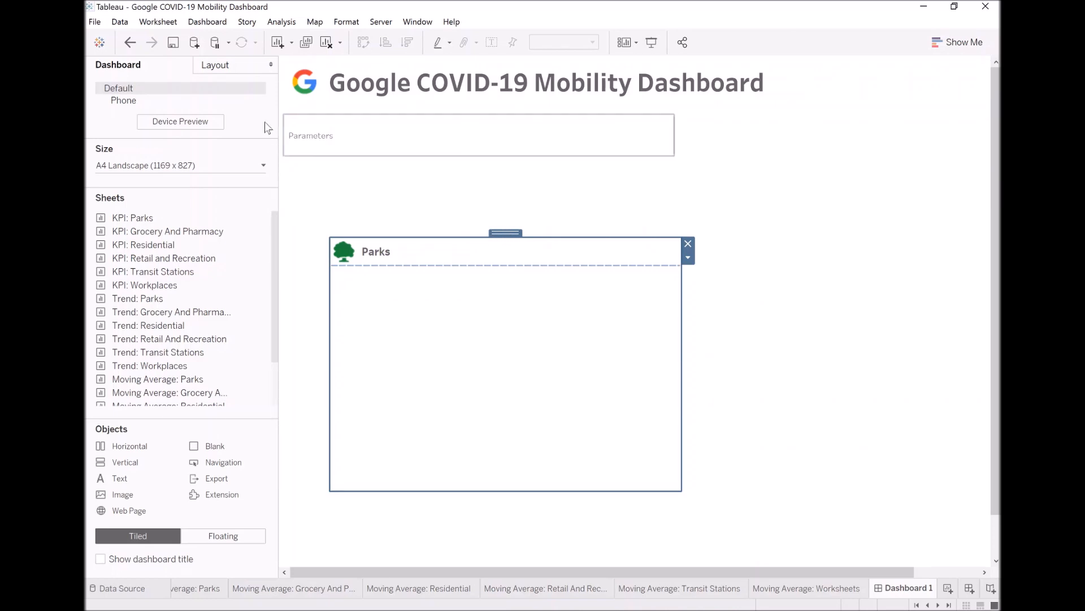
{"action": "left_click", "coordinate": [216, 65]}
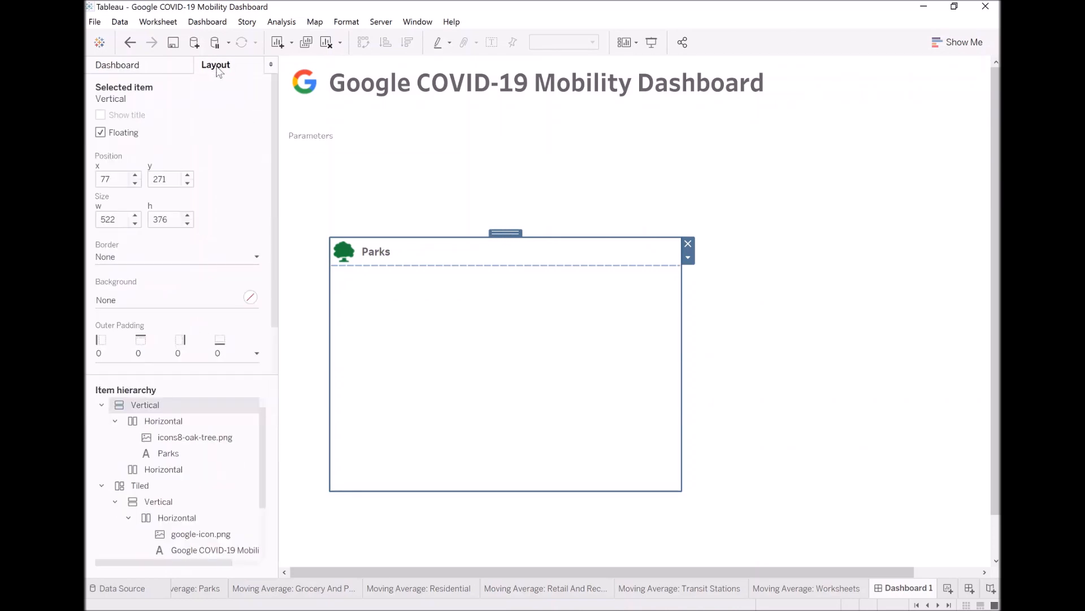
{"action": "left_click", "coordinate": [170, 256]}
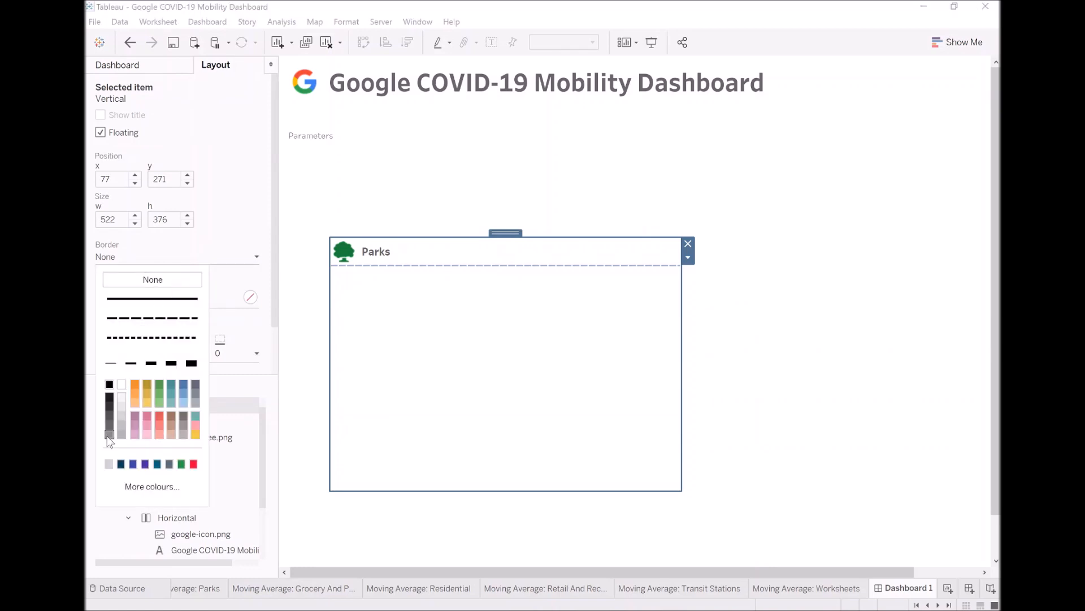
{"action": "left_click", "coordinate": [625, 390]}
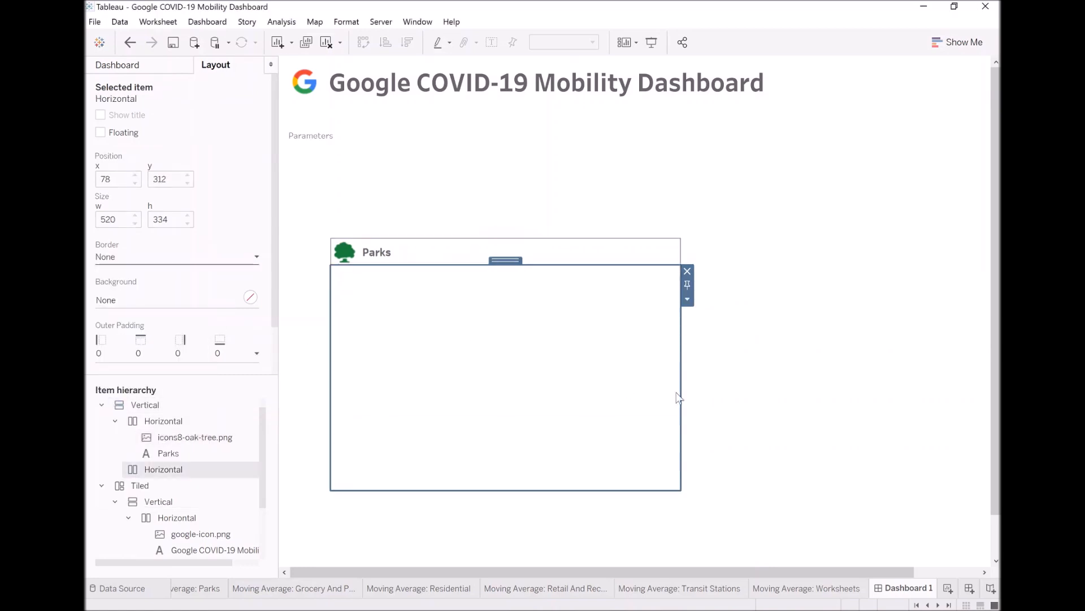
{"action": "left_click", "coordinate": [835, 390]}
{"action": "left_click", "coordinate": [620, 372]}
- Set the inner padding of the Parks card's outer vertical container to 10 on all sides
{"action": "double_click", "coordinate": [511, 262]}
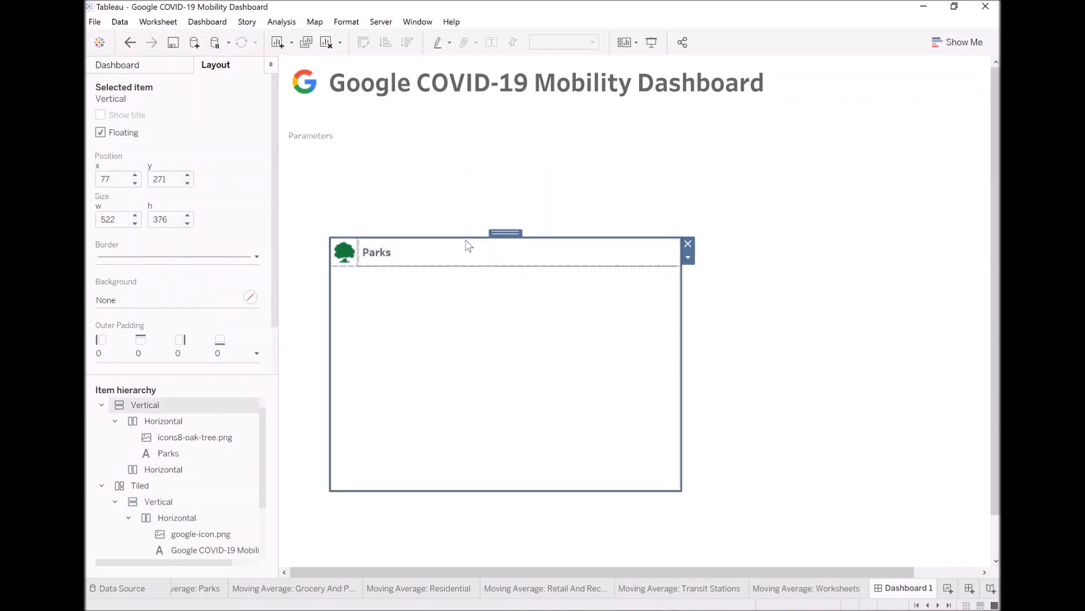
{"action": "scroll", "coordinate": [209, 311], "scroll_direction": "down", "scroll_amount": 2}
{"action": "left_click", "coordinate": [218, 350]}
{"action": "left_click", "coordinate": [180, 398]}
{"action": "left_click", "coordinate": [180, 398]}
{"action": "left_click", "coordinate": [179, 399]}
{"action": "left_click", "coordinate": [179, 398]}
{"action": "left_click", "coordinate": [180, 398]}
{"action": "left_click", "coordinate": [180, 399]}
{"action": "left_click", "coordinate": [180, 399]}
{"action": "left_click", "coordinate": [180, 399]}
{"action": "left_click", "coordinate": [180, 399]}
{"action": "left_click", "coordinate": [179, 398]}
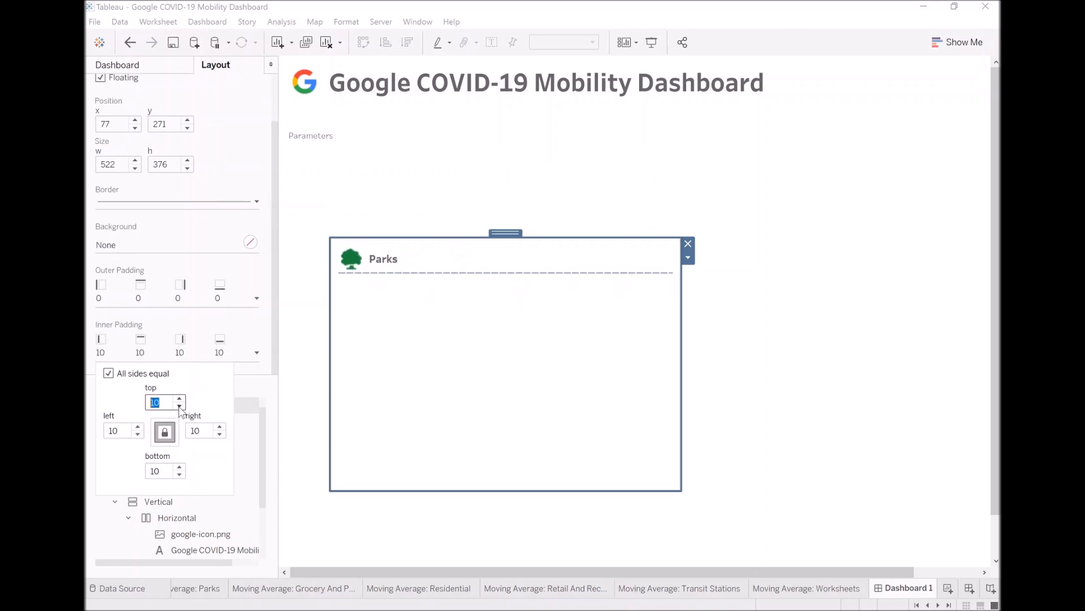
{"action": "left_click", "coordinate": [821, 388]}
{"action": "left_click", "coordinate": [343, 287]}
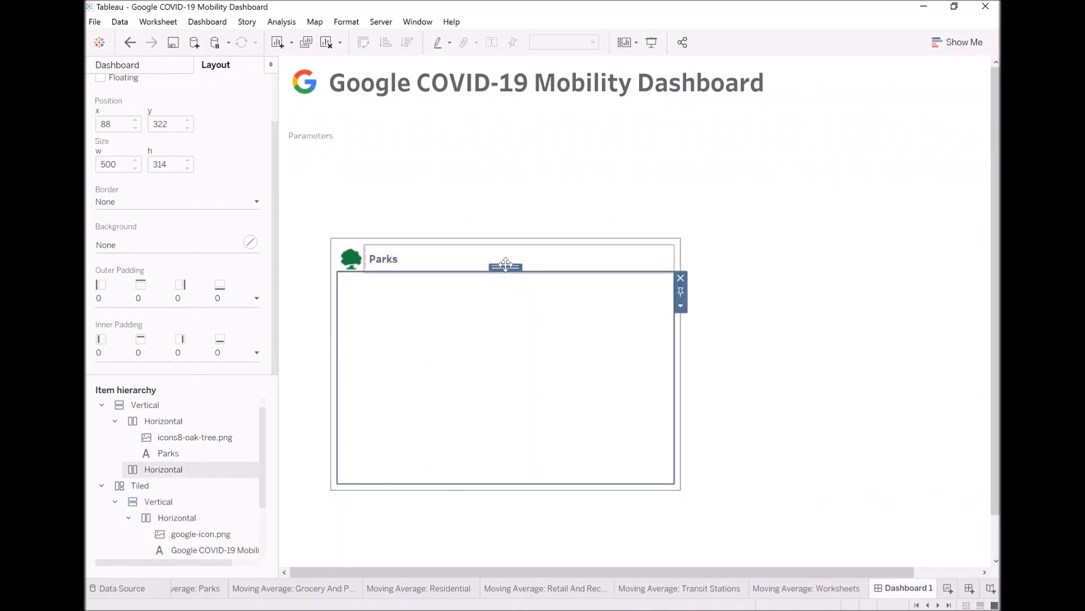
{"action": "double_click", "coordinate": [394, 261]}
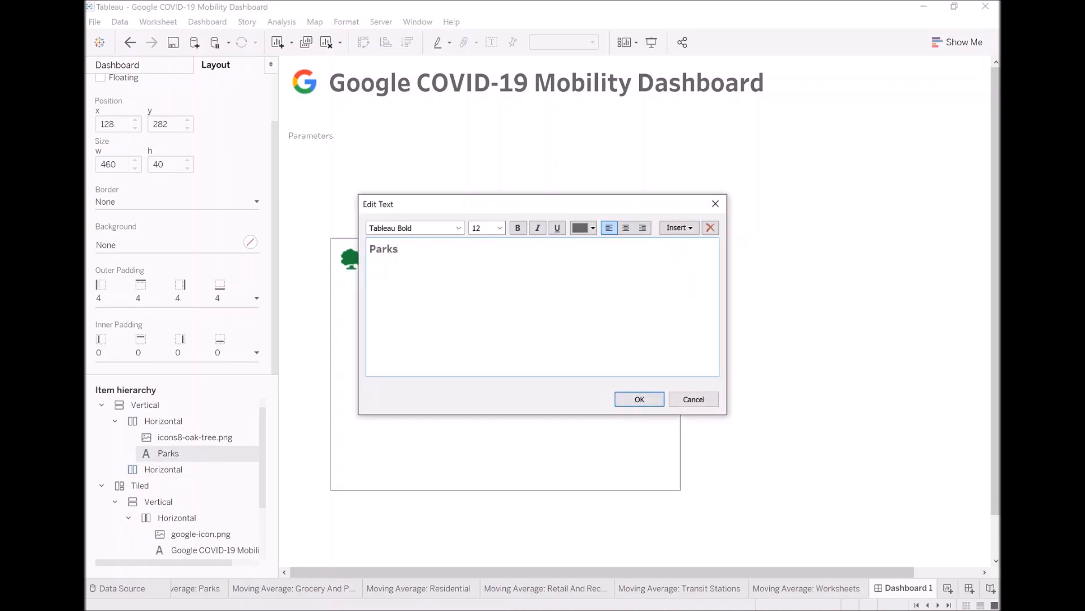
{"action": "left_click", "coordinate": [691, 398]}
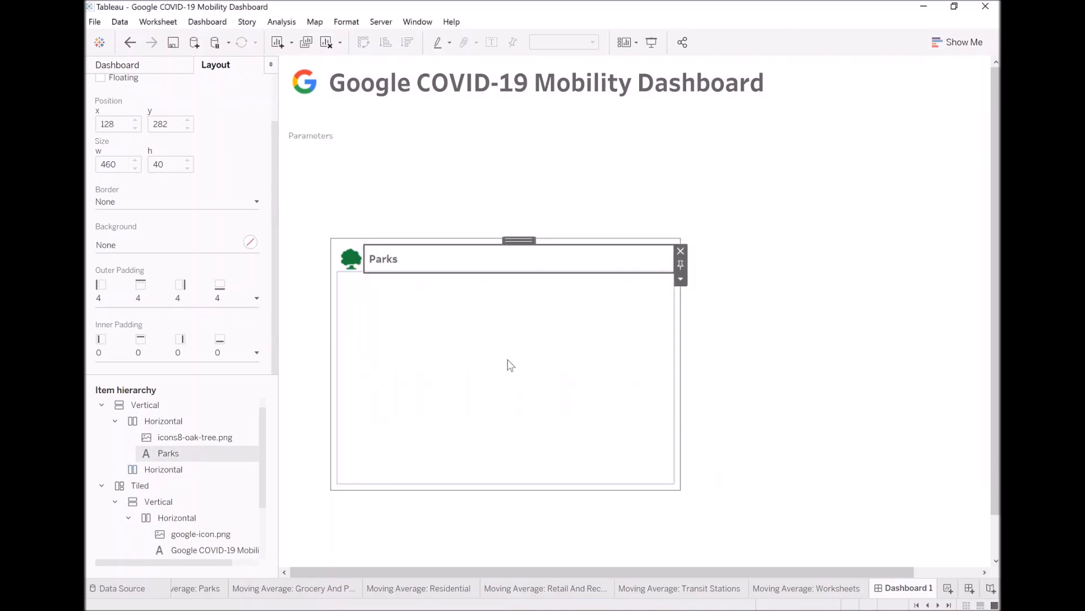
- Place the sheets KPI: Parks, Trend: Parks and Moving Average: Parks side by side in the card's lower horizontal container
{"action": "left_click", "coordinate": [149, 66]}
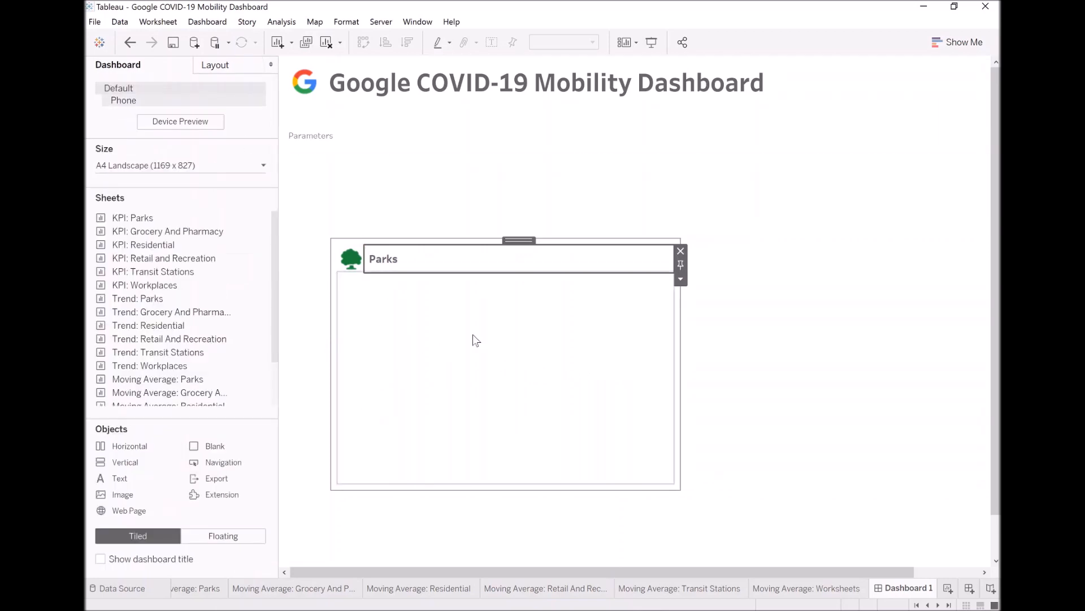
{"action": "left_click", "coordinate": [423, 331]}
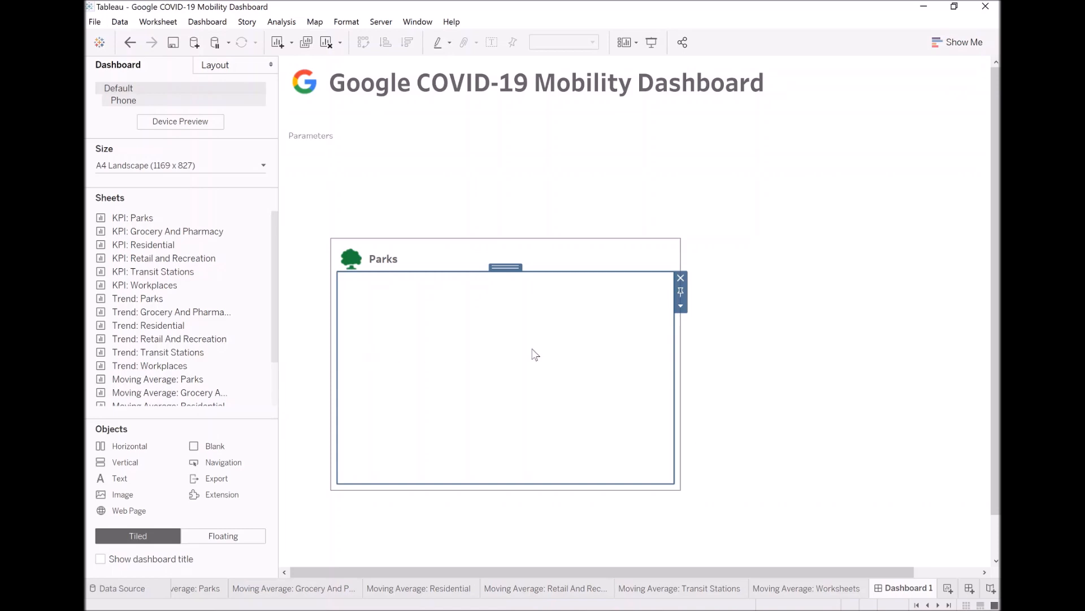
{"action": "left_click_drag", "start_coordinate": [135, 218], "coordinate": [413, 364]}
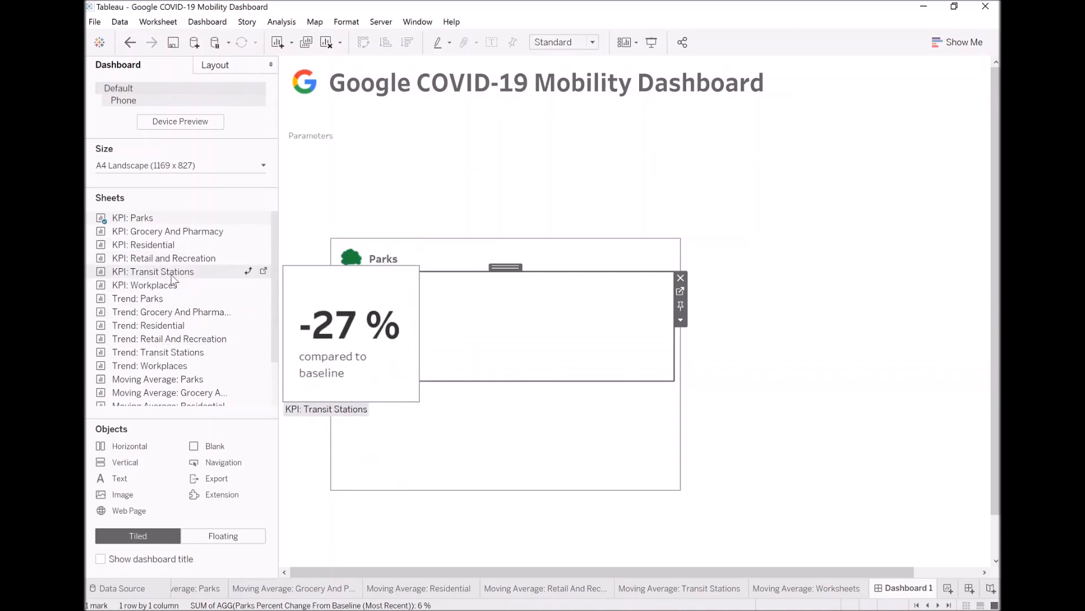
{"action": "left_click_drag", "start_coordinate": [493, 331], "coordinate": [590, 331]}
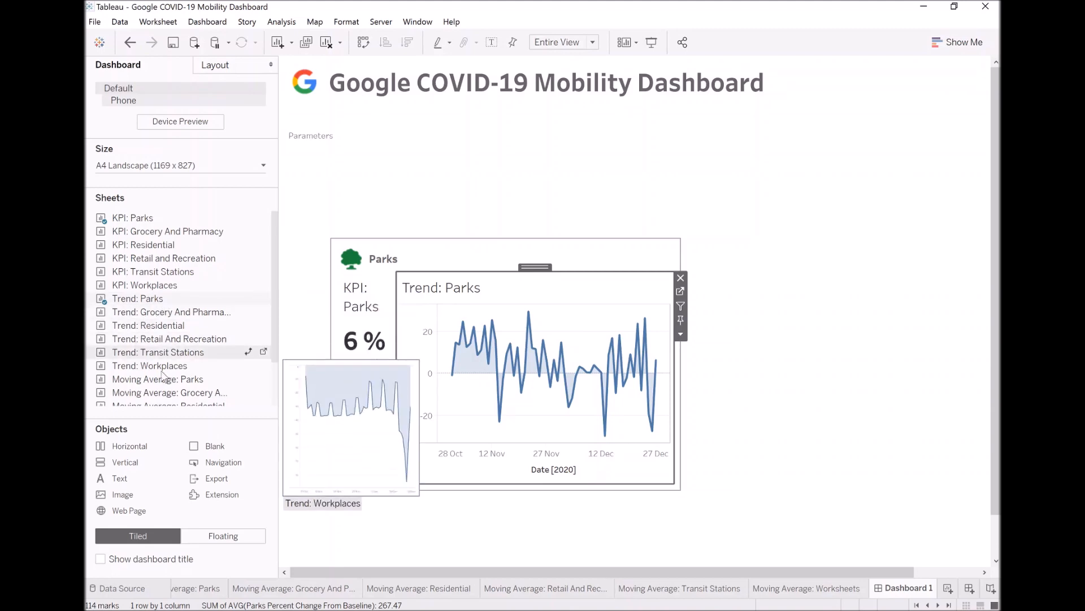
{"action": "scroll", "coordinate": [185, 388], "scroll_direction": "down", "scroll_amount": 2}
{"action": "left_click_drag", "start_coordinate": [148, 338], "coordinate": [642, 336]}
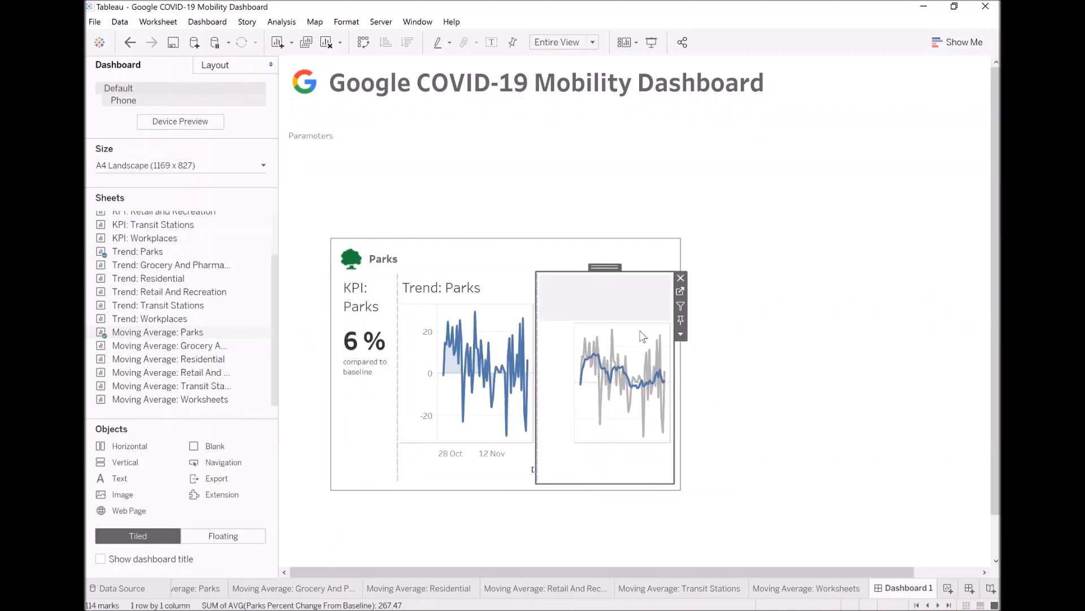
- Hide the titles of the Moving Average: Parks, Trend: Parks and KPI: Parks sheets in the card
{"action": "right_click", "coordinate": [575, 294]}
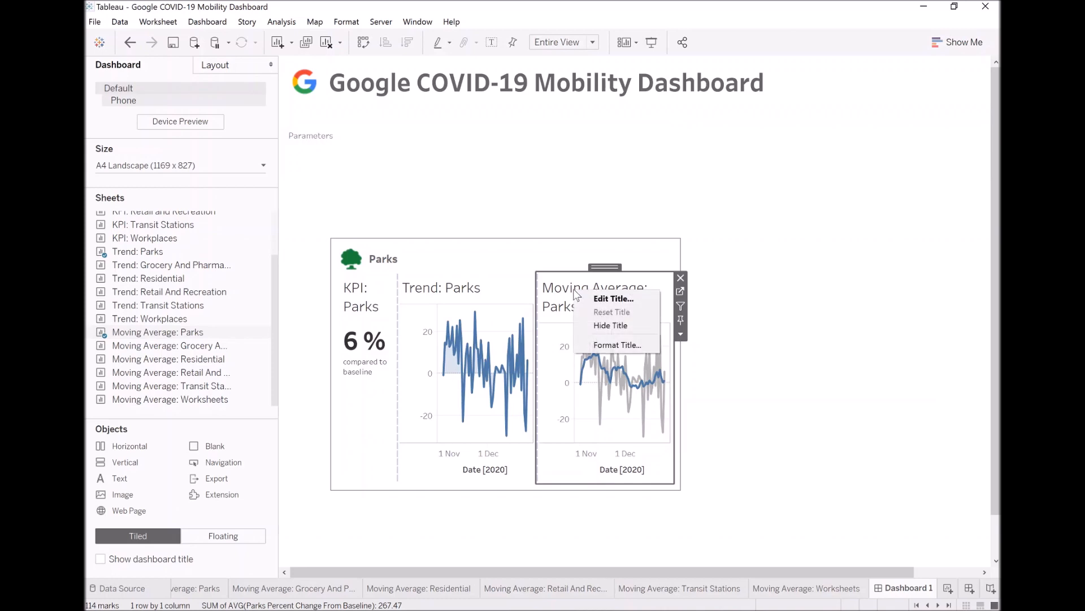
{"action": "left_click", "coordinate": [604, 326]}
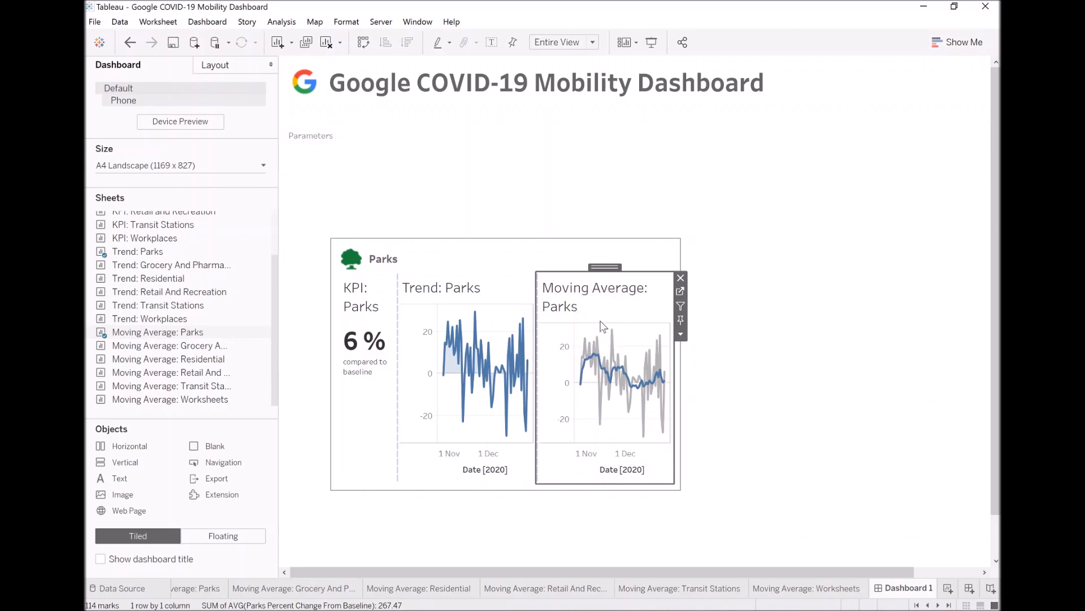
{"action": "right_click", "coordinate": [479, 288]}
{"action": "left_click", "coordinate": [512, 317]}
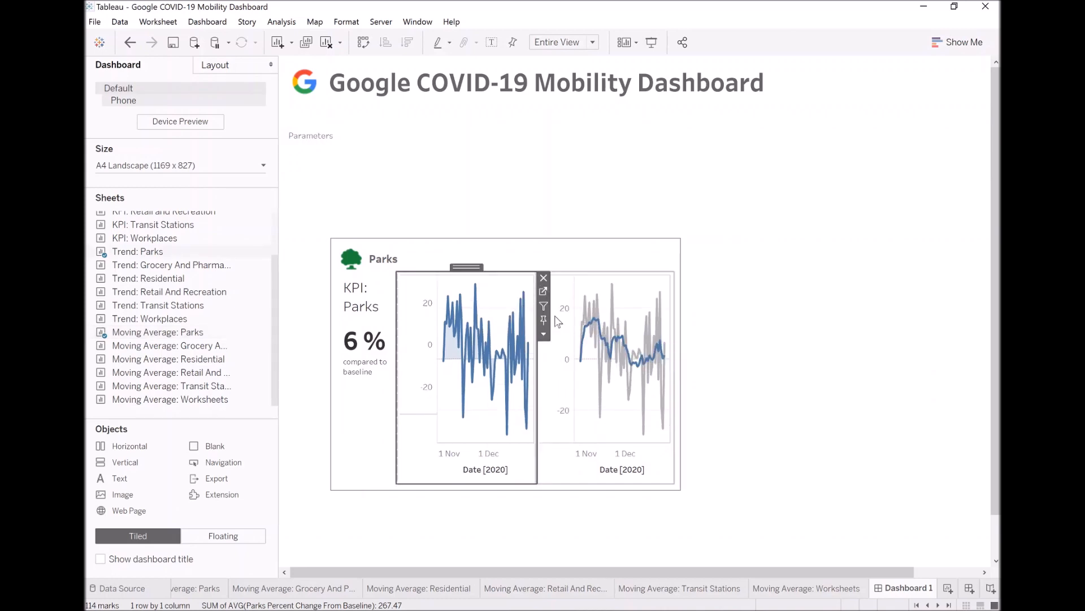
{"action": "left_click", "coordinate": [754, 366]}
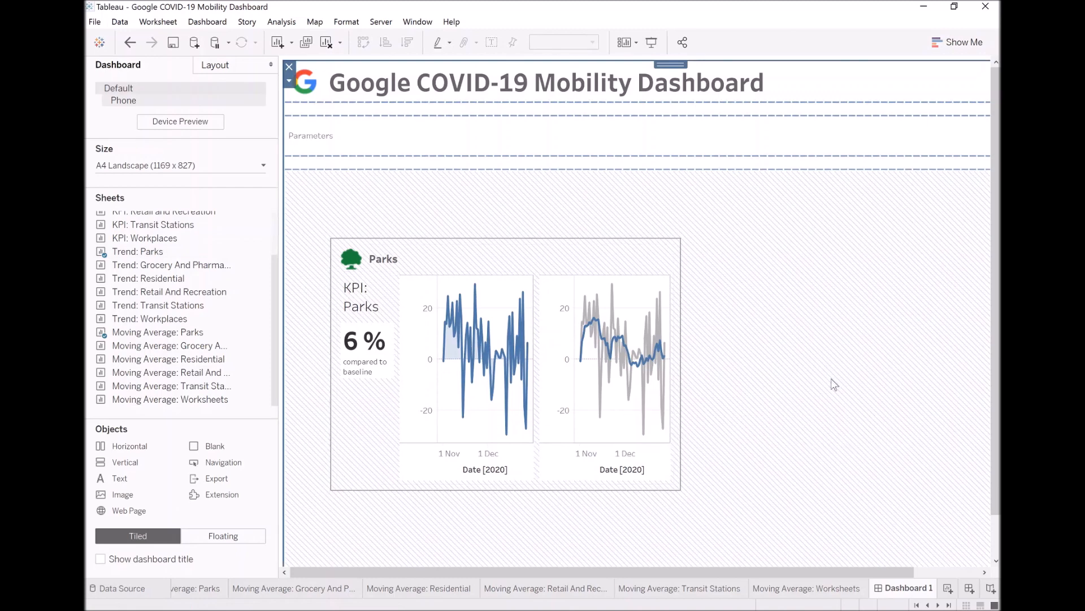
{"action": "right_click", "coordinate": [354, 298]}
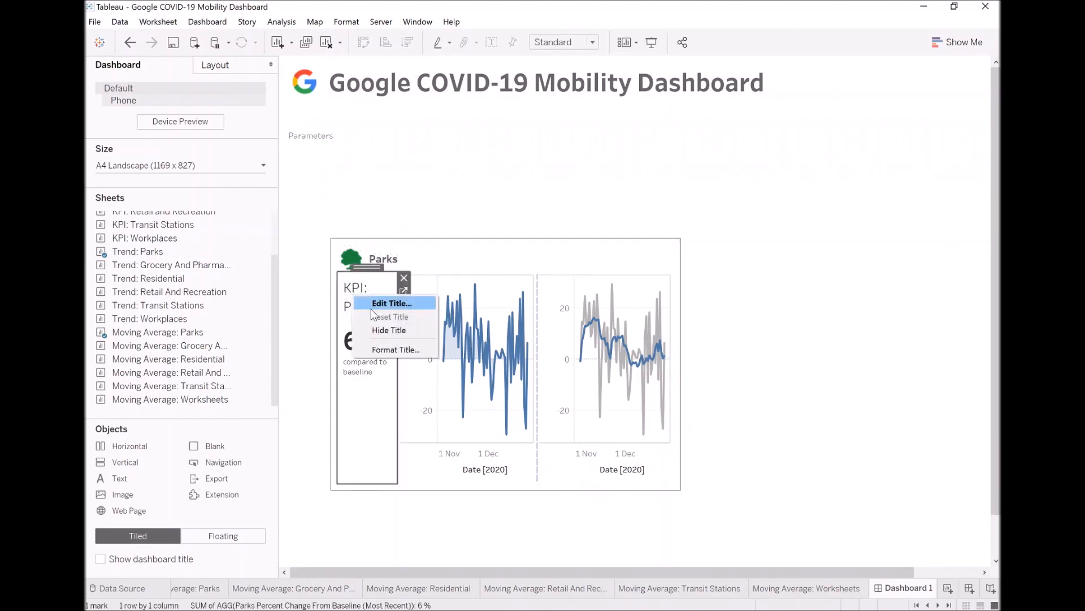
{"action": "left_click", "coordinate": [388, 327]}
{"action": "left_click", "coordinate": [763, 400]}
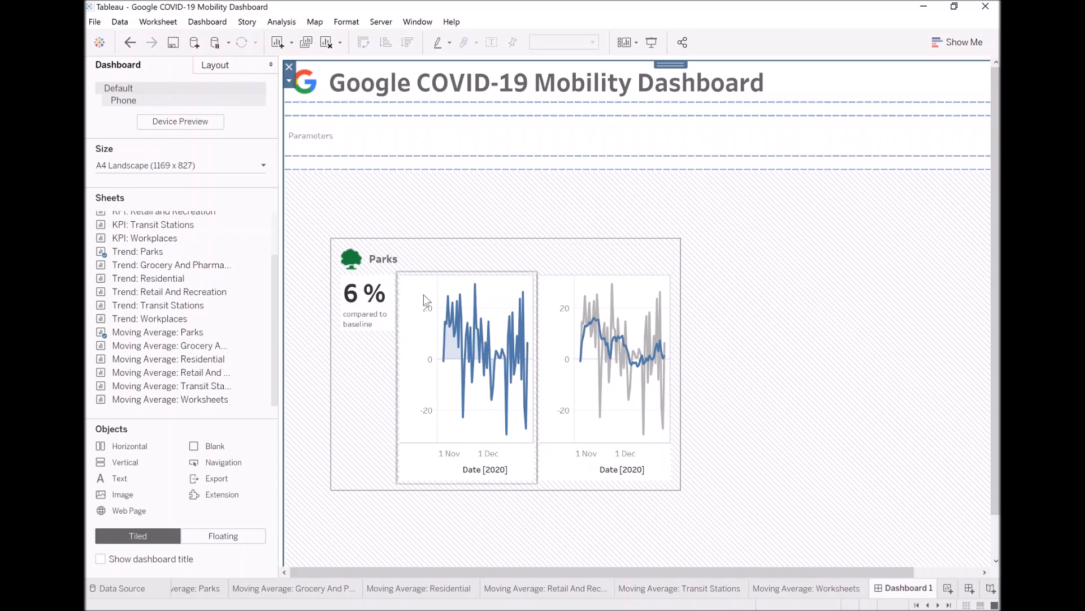
- Set the outer padding of the KPI: Parks sheet to 0 on all sides
{"action": "left_click", "coordinate": [373, 365]}
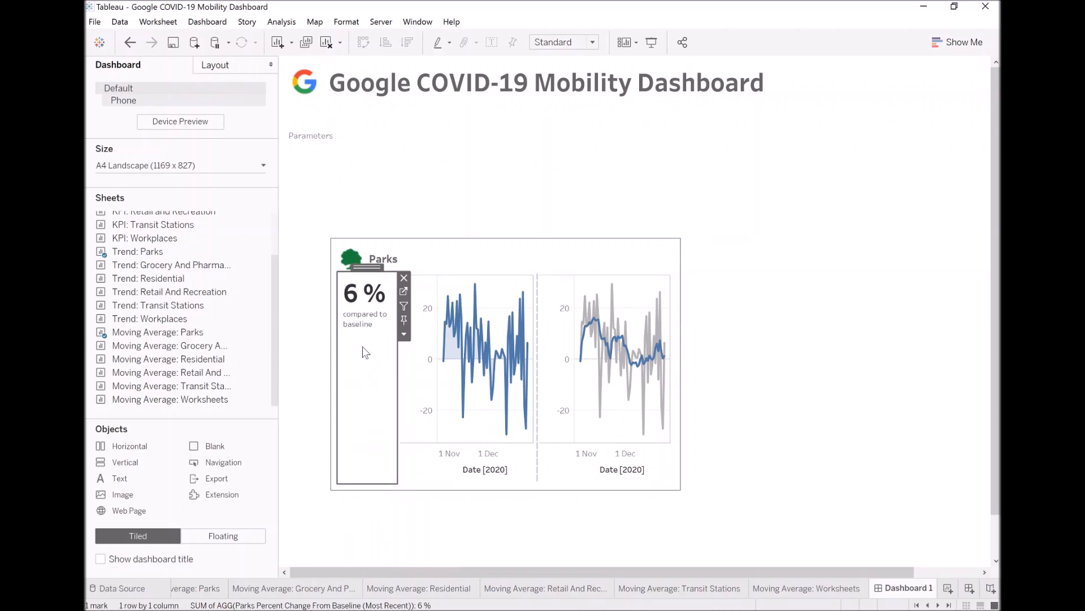
{"action": "left_click", "coordinate": [213, 65]}
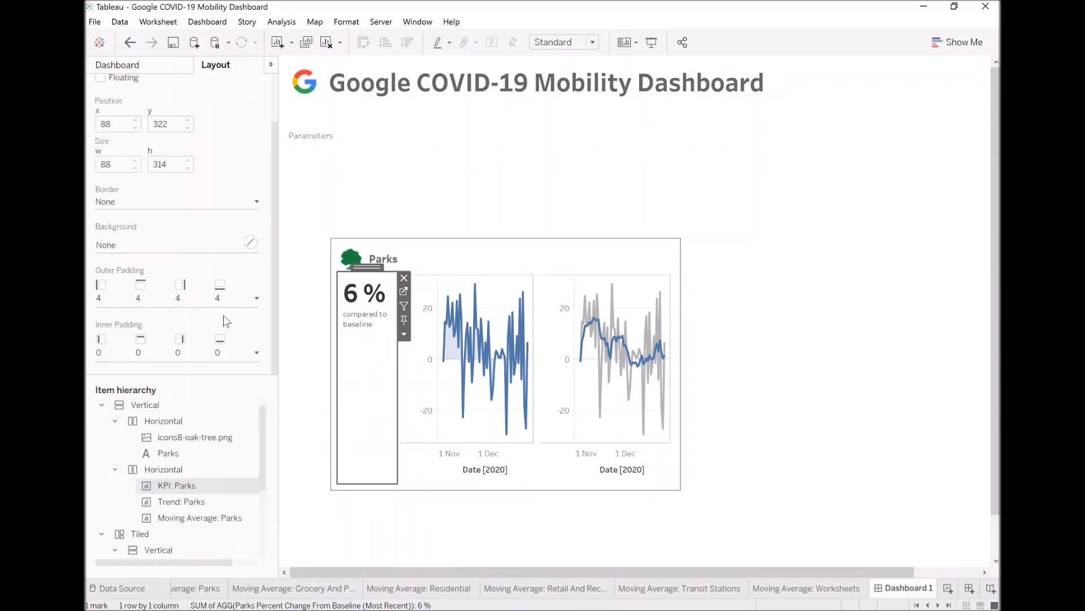
{"action": "left_click", "coordinate": [216, 297]}
{"action": "left_click", "coordinate": [180, 353]}
{"action": "left_click", "coordinate": [180, 353]}
{"action": "left_click", "coordinate": [180, 353]}
{"action": "left_click", "coordinate": [181, 353]}
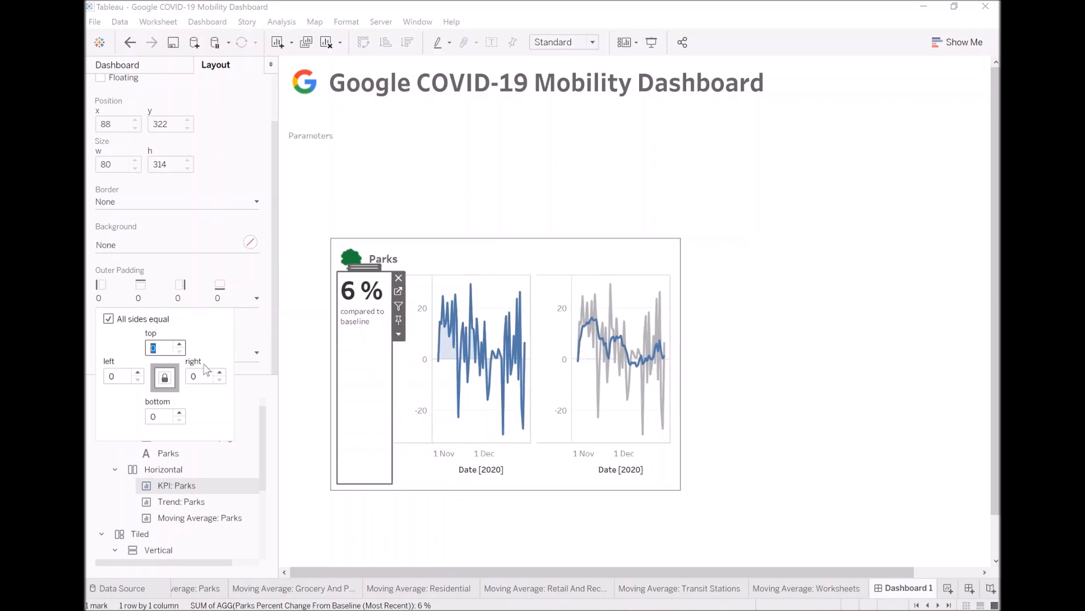
- Set the width of the KPI: Parks sheet to 120 pixels and its fit to Entire View
{"action": "left_click", "coordinate": [399, 336]}
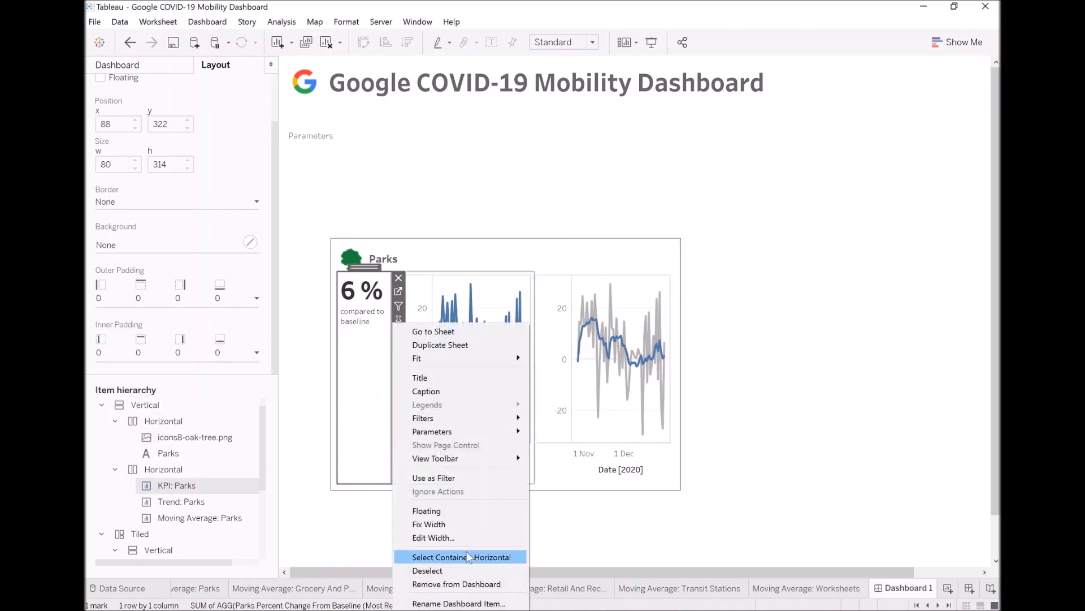
{"action": "left_click", "coordinate": [465, 556]}
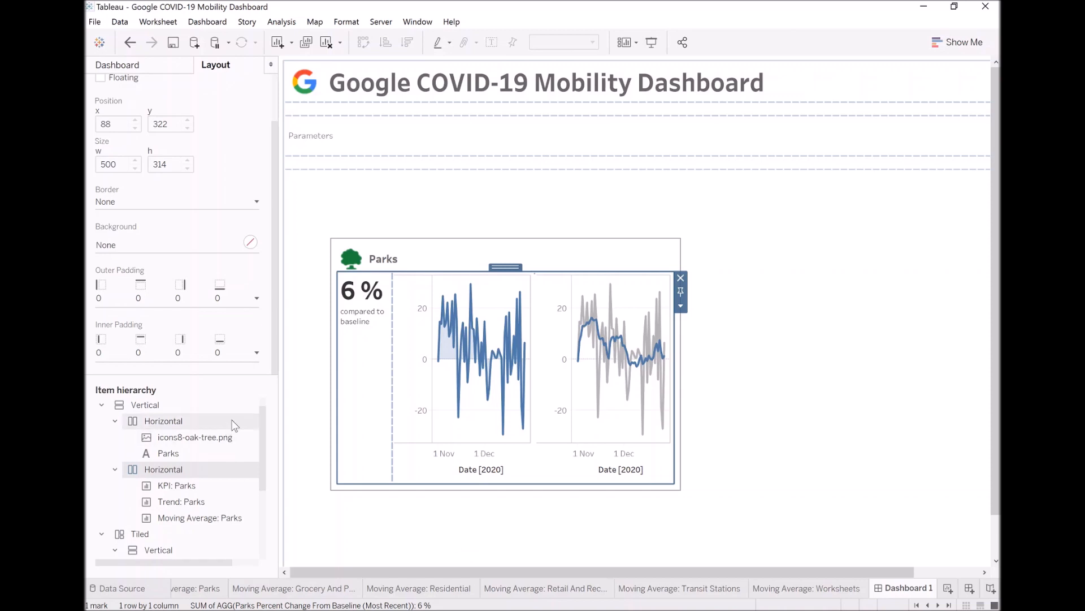
{"action": "left_click", "coordinate": [368, 353]}
{"action": "left_click", "coordinate": [399, 336]}
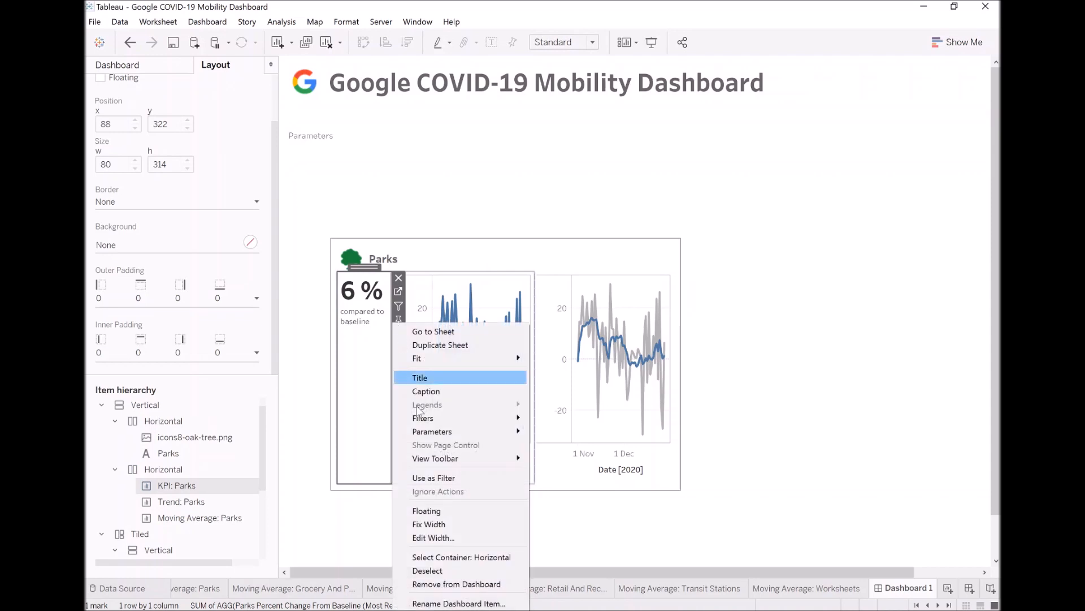
{"action": "left_click", "coordinate": [450, 534]}
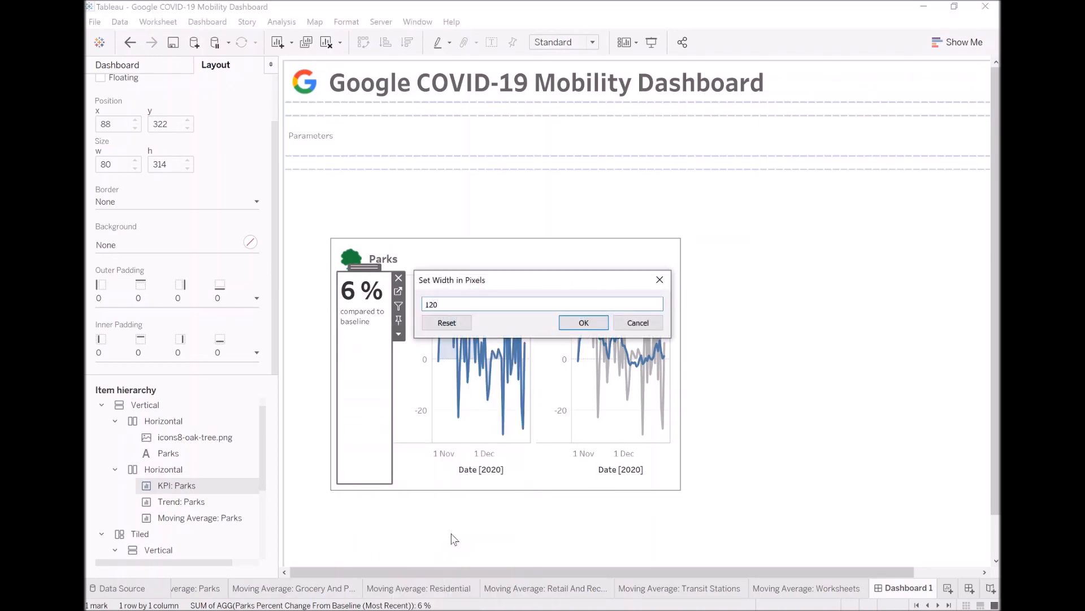
{"action": "key", "text": "Return"}
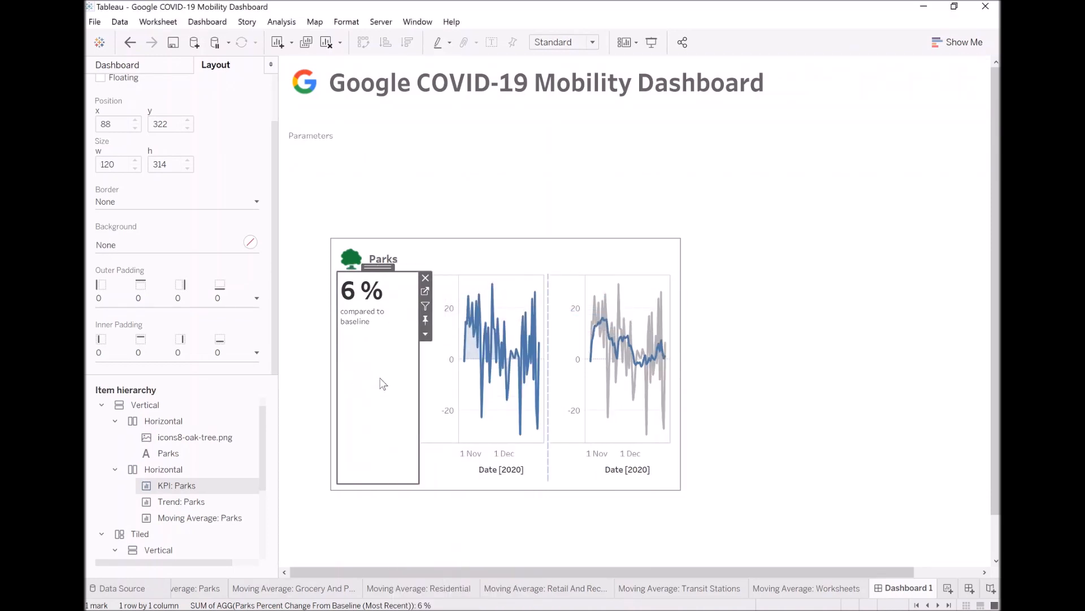
{"action": "left_click", "coordinate": [561, 44]}
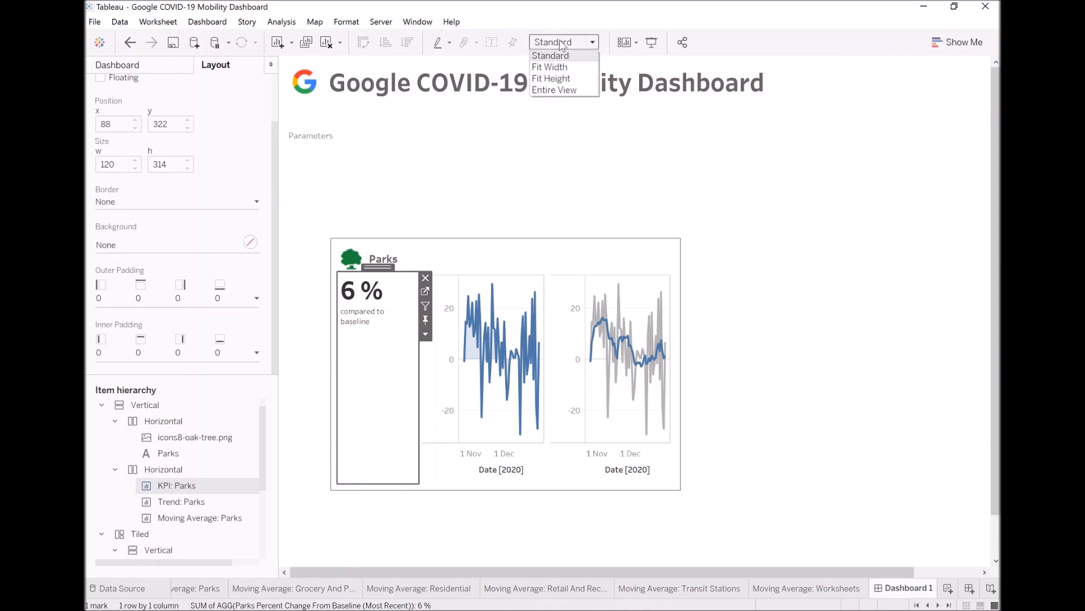
{"action": "left_click", "coordinate": [566, 90]}
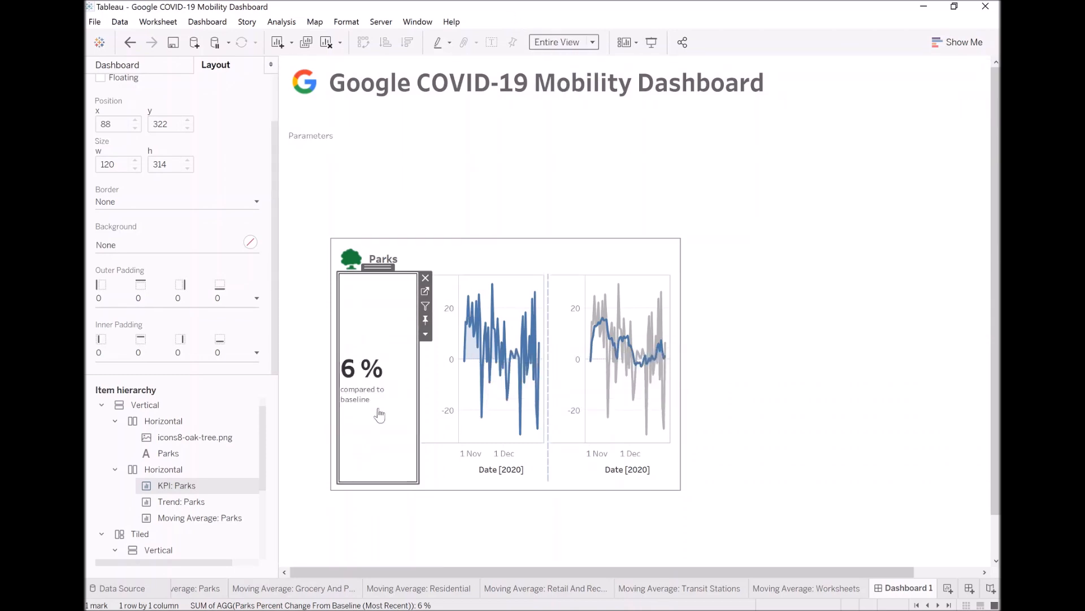
- Add a blank object before the KPI: Parks sheet in the card's lower container and set its width to 40 pixels
{"action": "left_click", "coordinate": [802, 378]}
{"action": "left_click", "coordinate": [360, 324]}
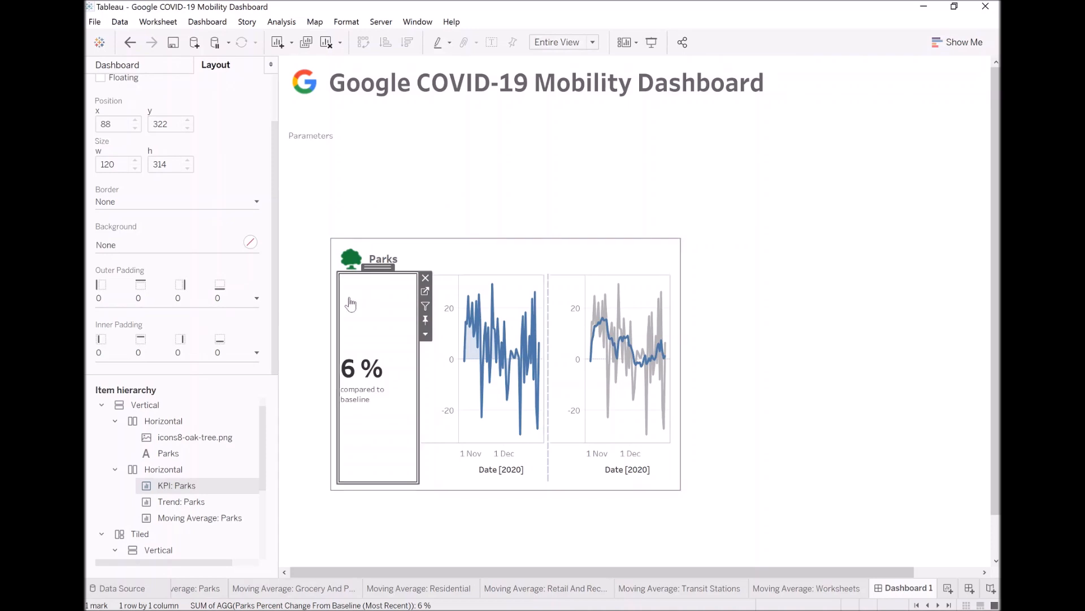
{"action": "left_click", "coordinate": [135, 72]}
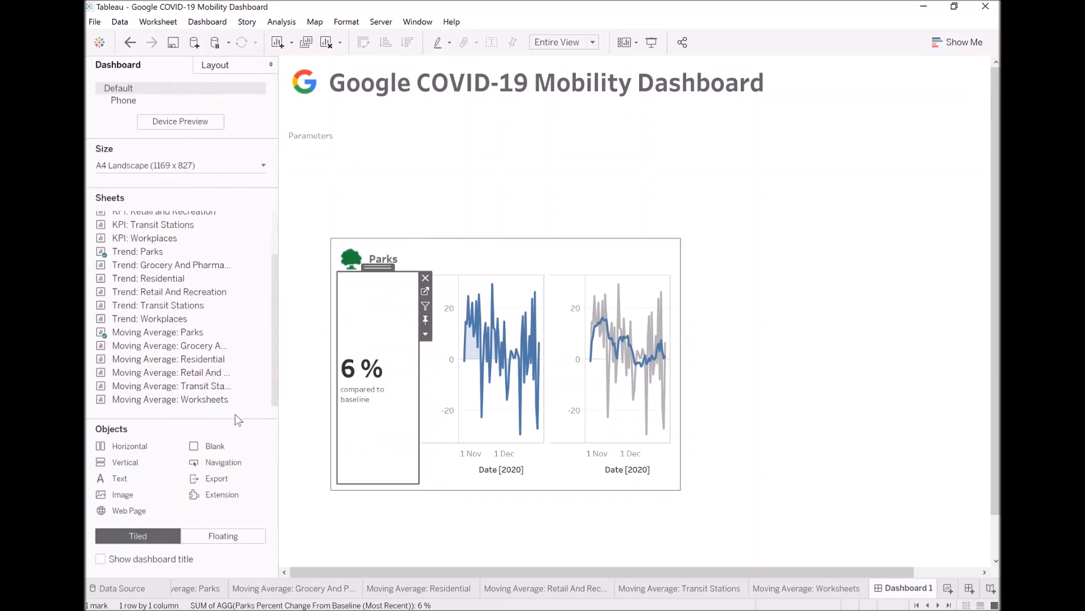
{"action": "left_click_drag", "start_coordinate": [222, 441], "coordinate": [348, 399]}
{"action": "right_click", "coordinate": [359, 345]}
{"action": "left_click", "coordinate": [380, 376]}
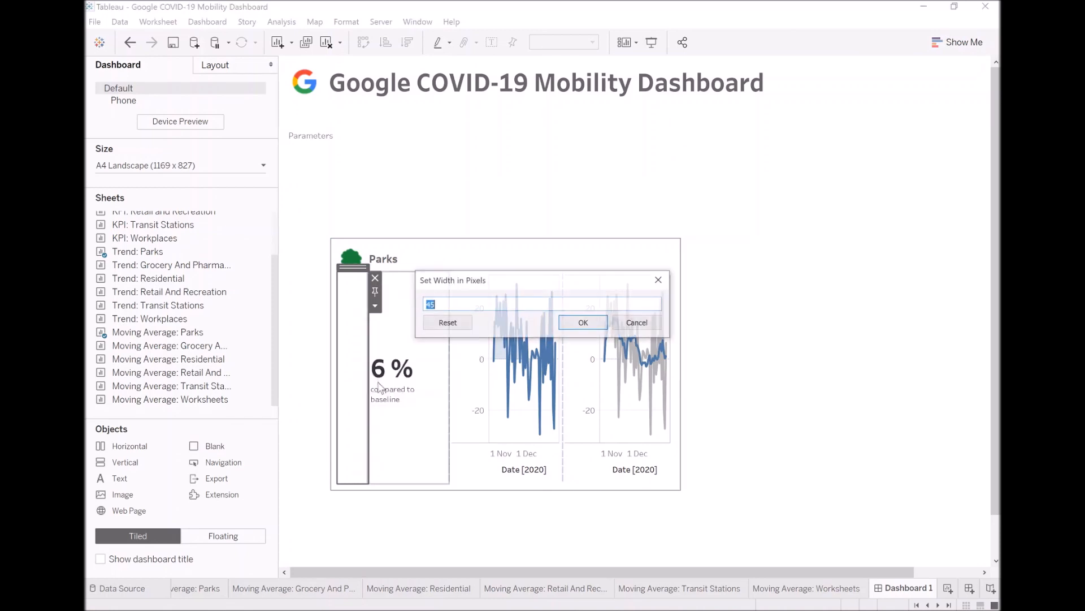
{"action": "type", "text": "40"}
{"action": "key", "text": "Return"}
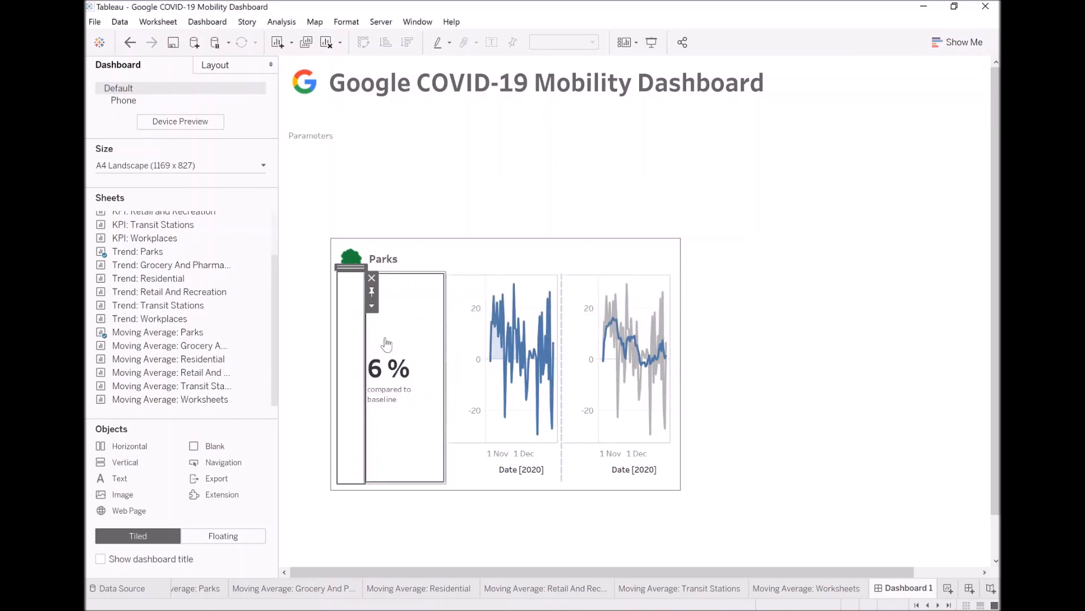
{"action": "left_click", "coordinate": [398, 298]}
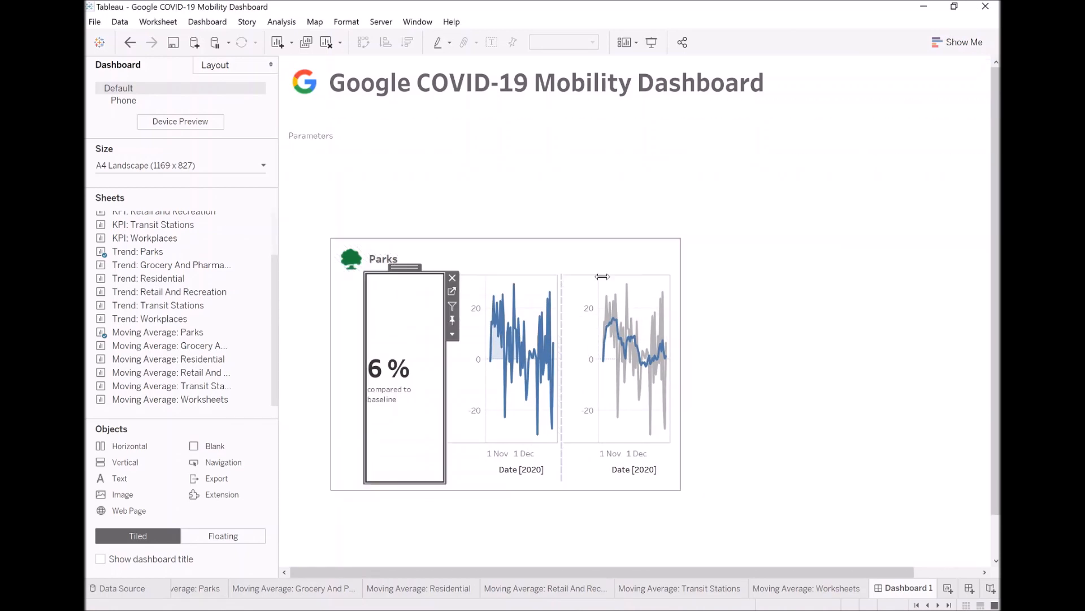
{"action": "left_click", "coordinate": [958, 260]}
{"action": "left_click", "coordinate": [411, 317]}
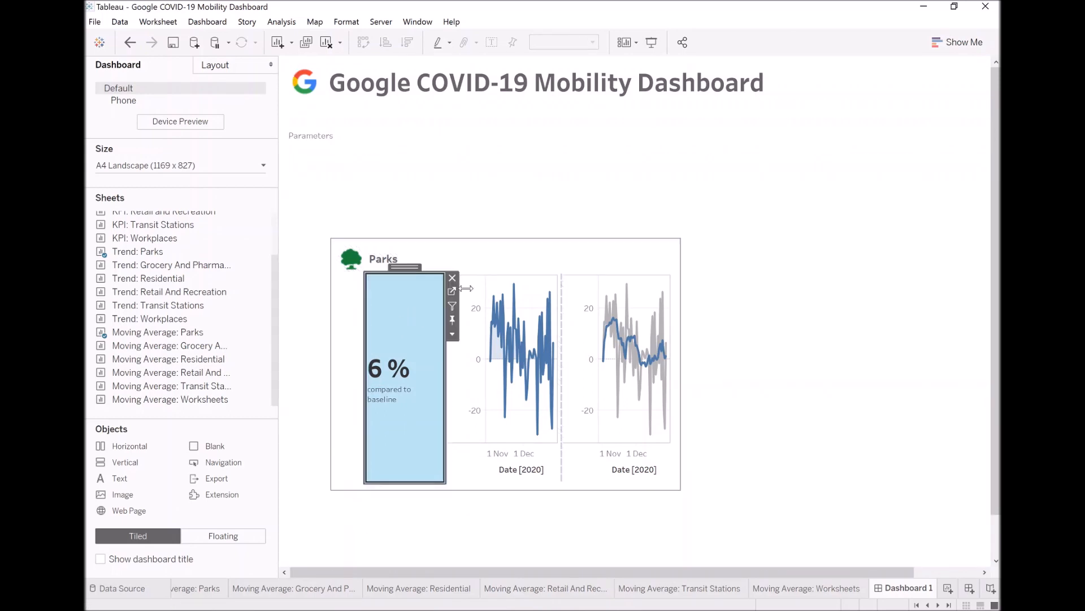
{"action": "left_click", "coordinate": [836, 135]}
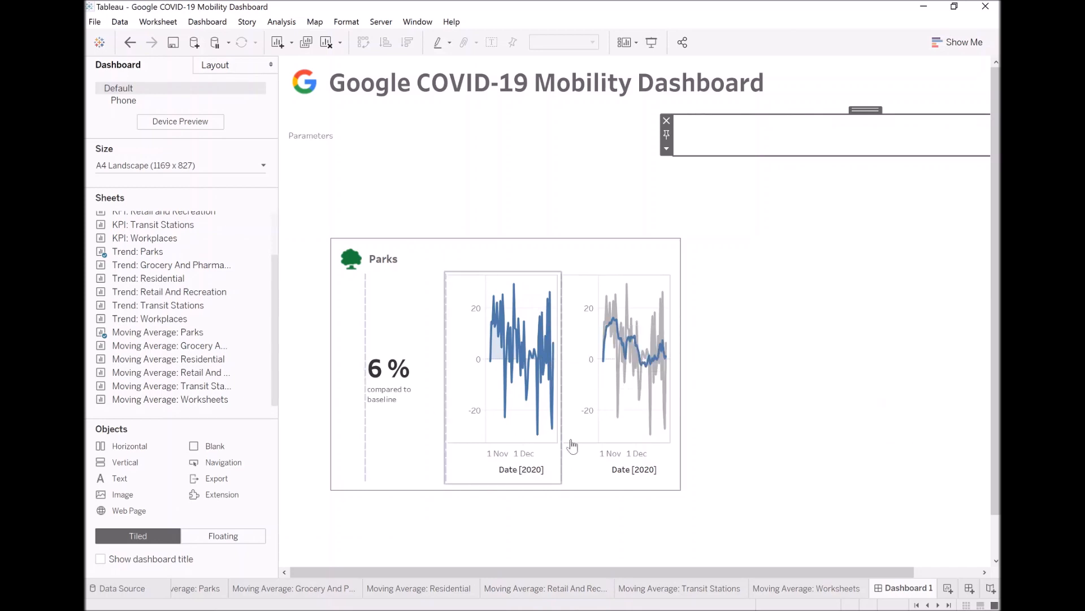
- Open the Trend: Parks worksheet from the dashboard and set its line colour to #188038
{"action": "mouse_move", "coordinate": [540, 416]}
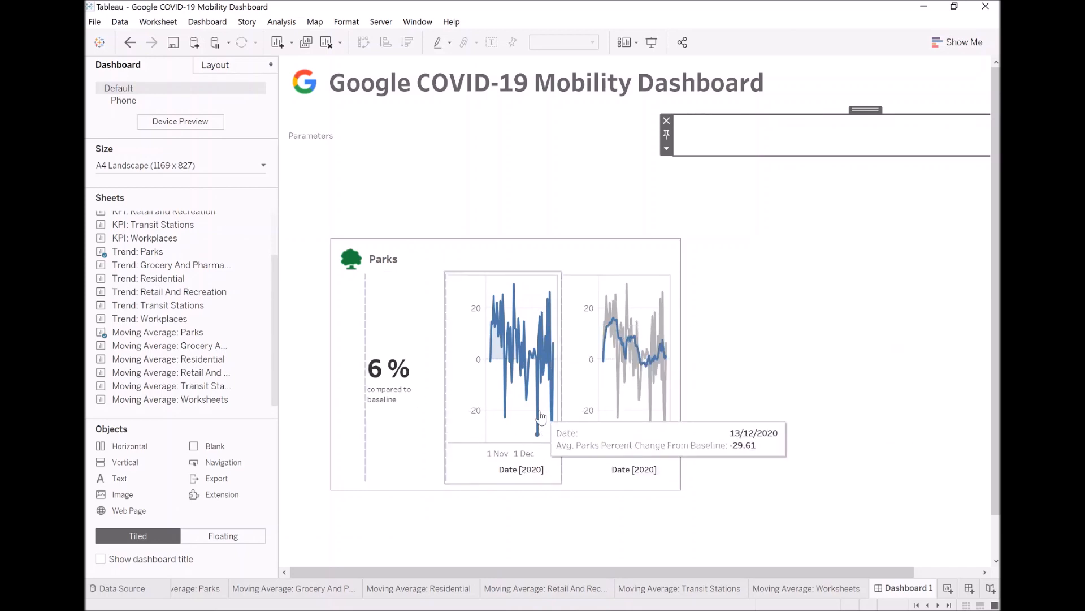
{"action": "left_click", "coordinate": [539, 290]}
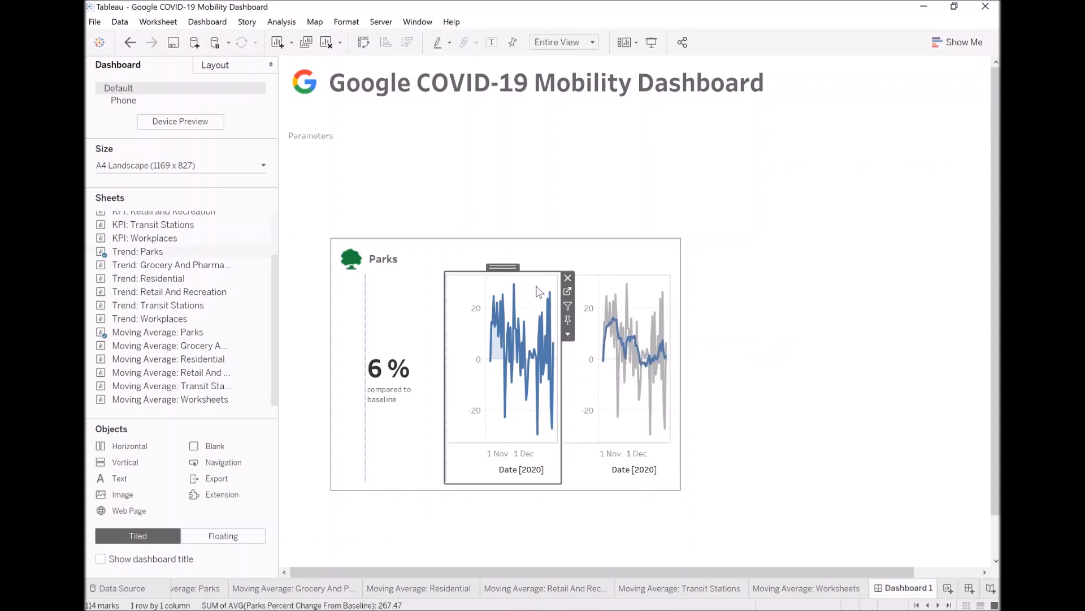
{"action": "left_click", "coordinate": [568, 291]}
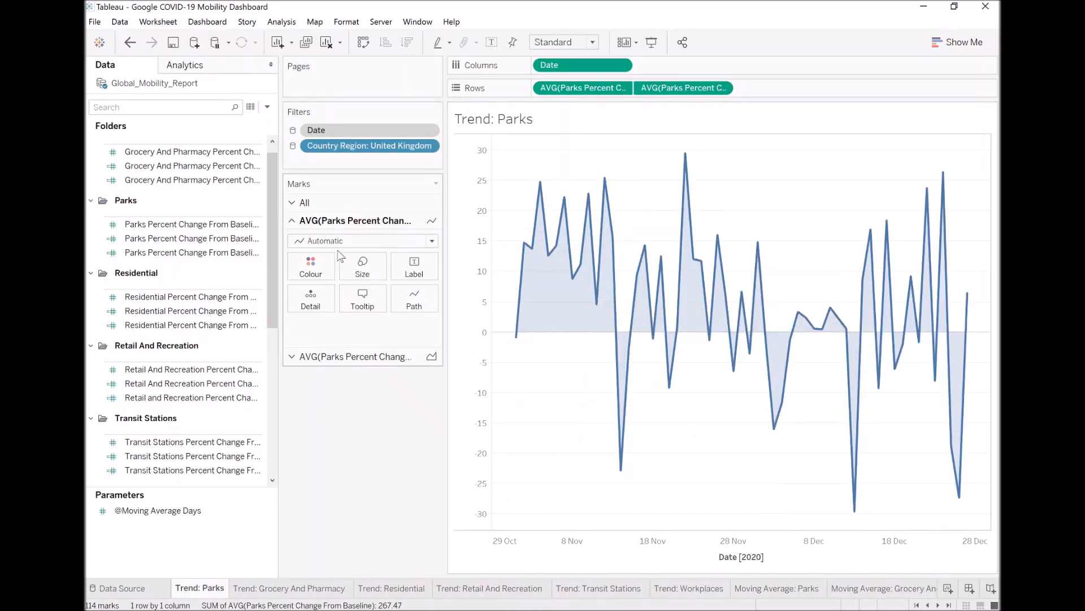
{"action": "left_click", "coordinate": [319, 269]}
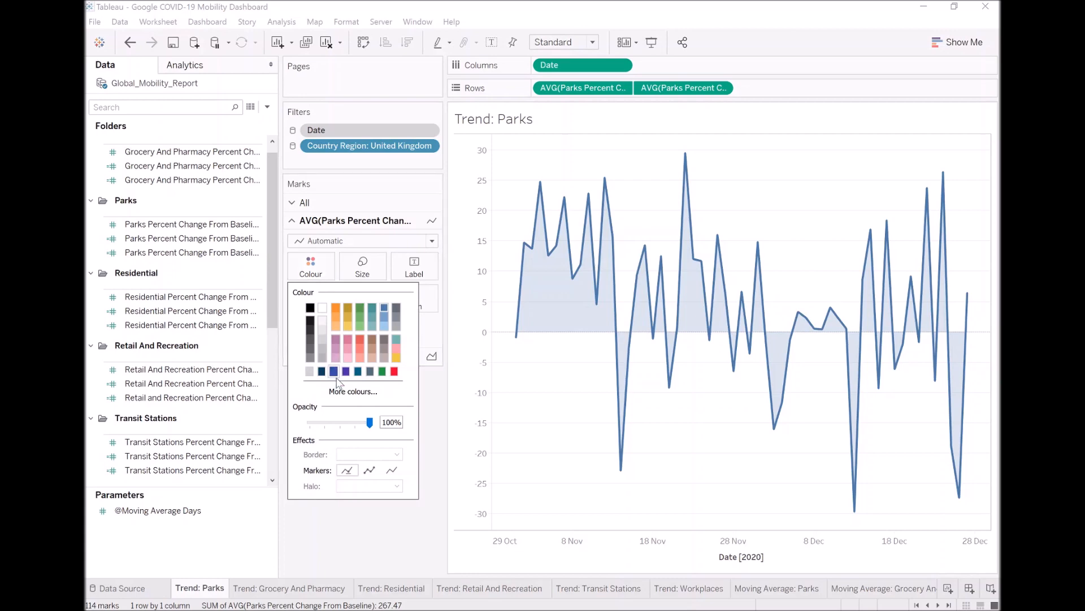
{"action": "left_click", "coordinate": [342, 393]}
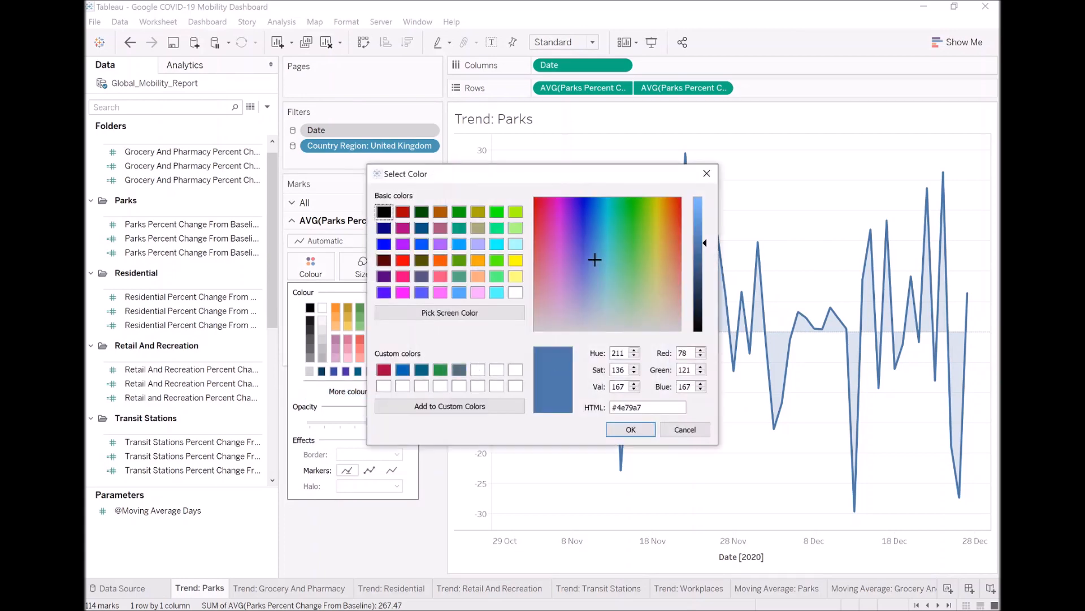
{"action": "double_click", "coordinate": [629, 407]}
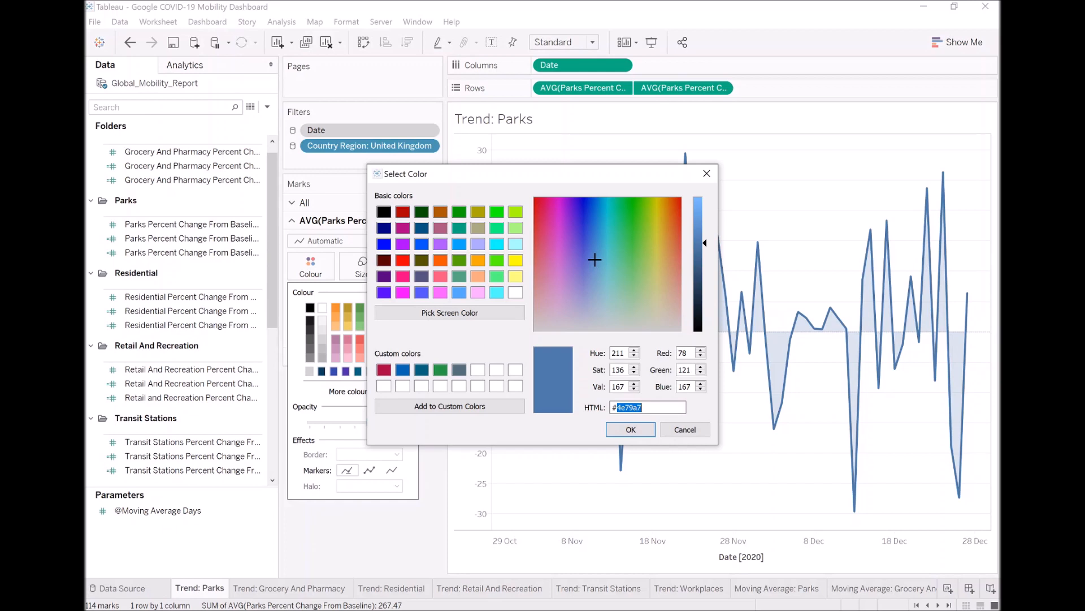
{"action": "type", "text": "188038"}
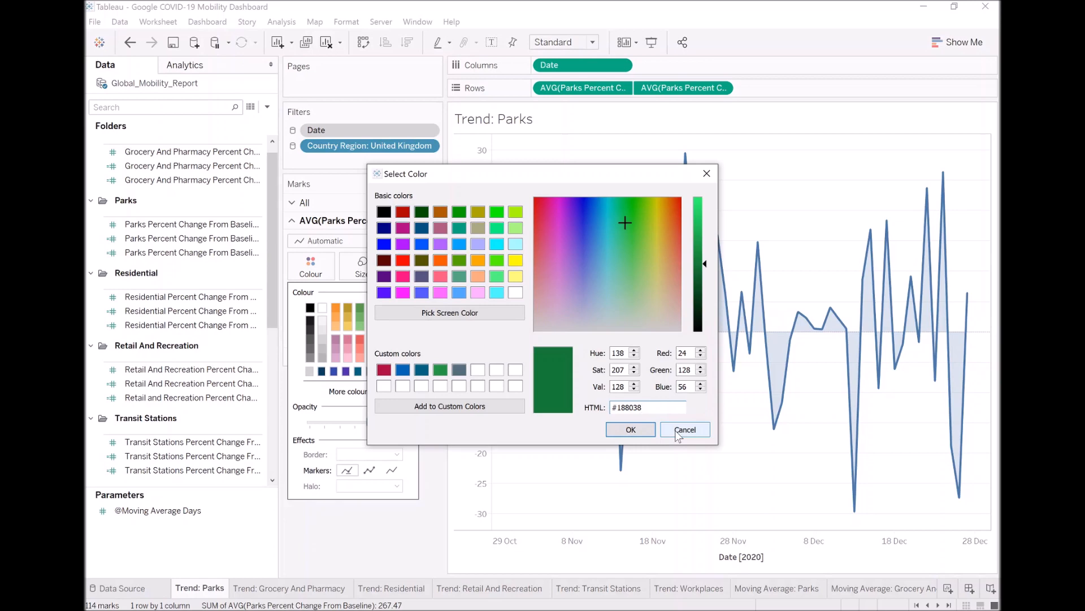
{"action": "left_click", "coordinate": [638, 431]}
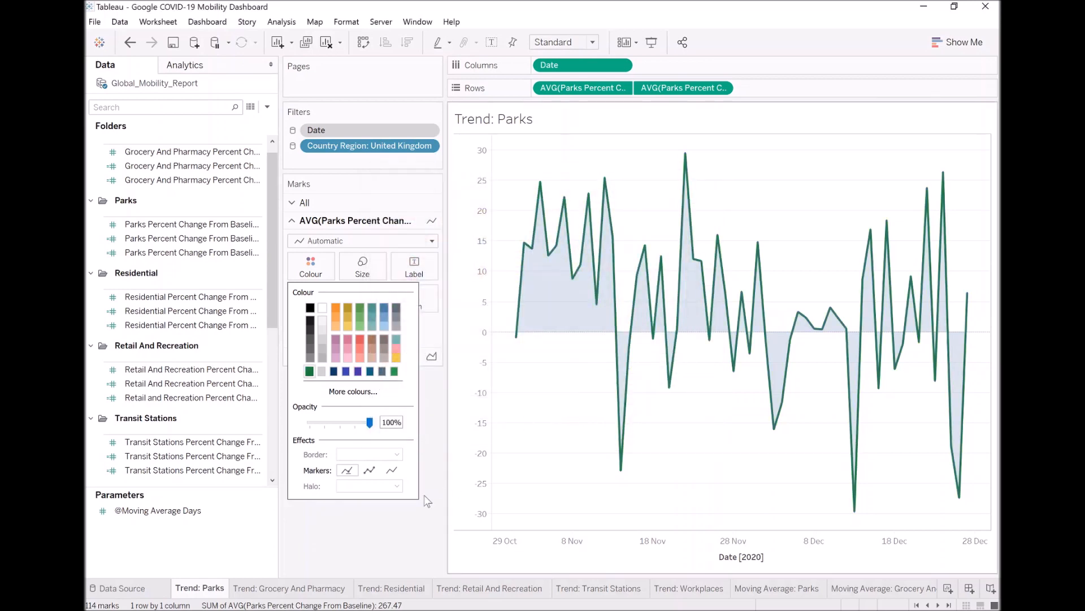
{"action": "left_click", "coordinate": [370, 528]}
- Apply the same green #188038 to the area marks of the Trend: Parks sheet
{"action": "left_click", "coordinate": [340, 360]}
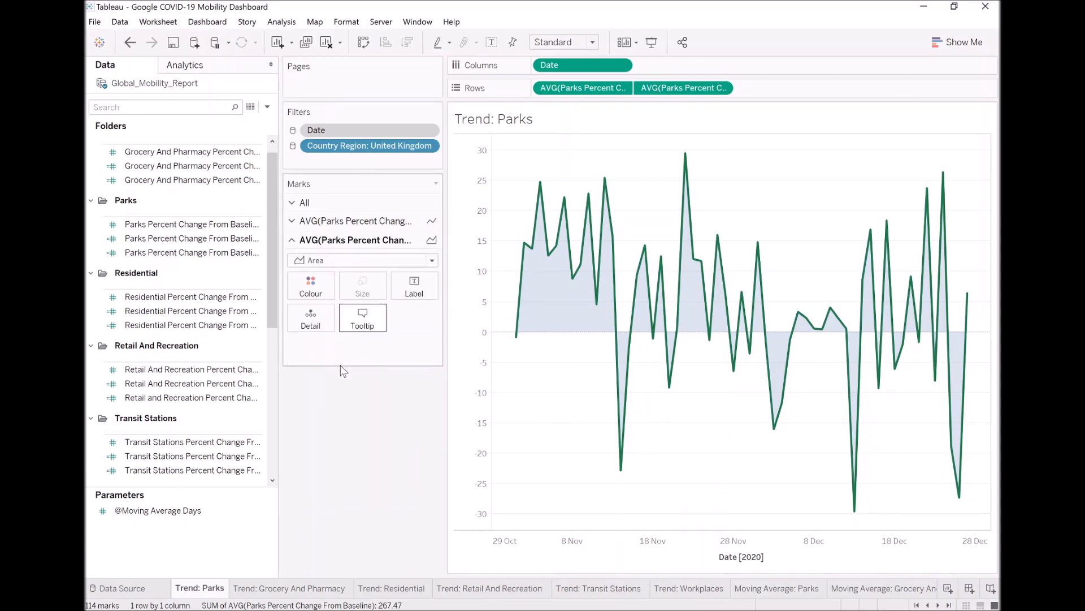
{"action": "left_click", "coordinate": [313, 285]}
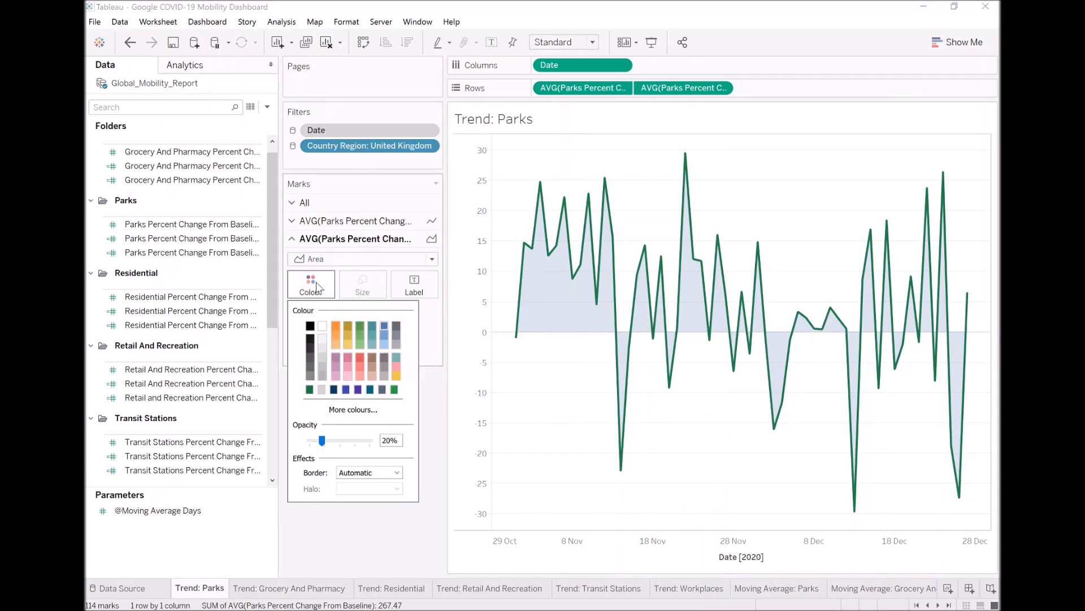
{"action": "left_click", "coordinate": [309, 389]}
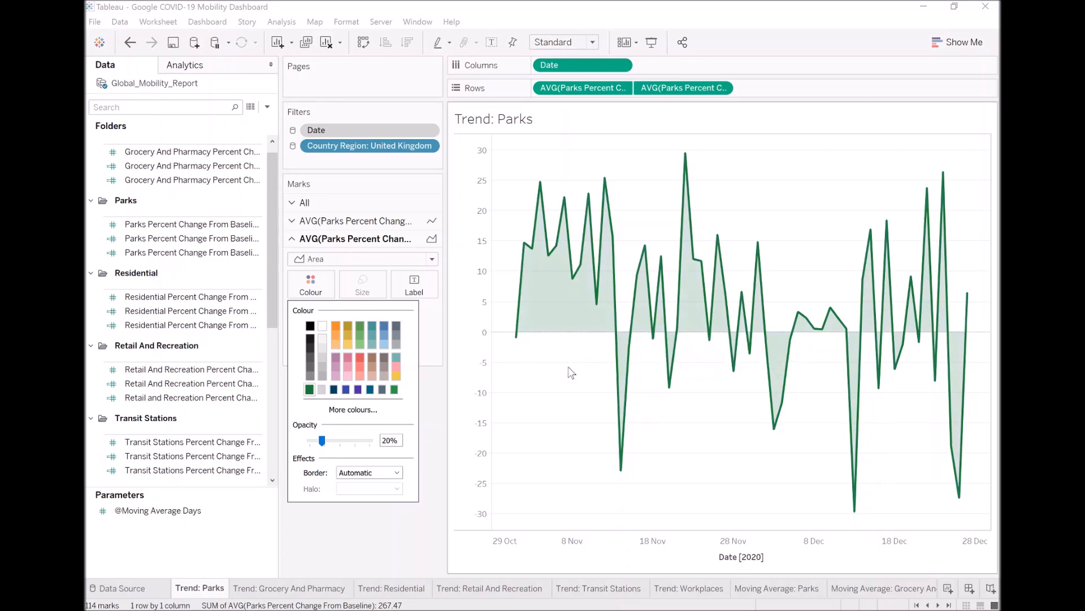
{"action": "left_click", "coordinate": [571, 389]}
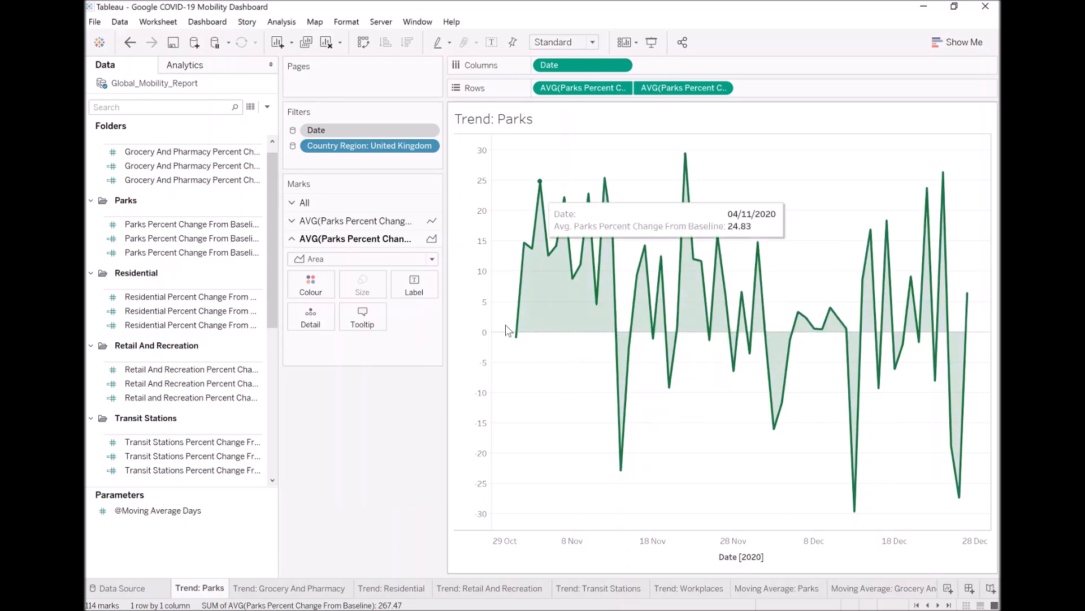
- Open the Moving Average: Parks worksheet from Dashboard 1 and colour its moving-average line in the same green
{"action": "left_click", "coordinate": [949, 605]}
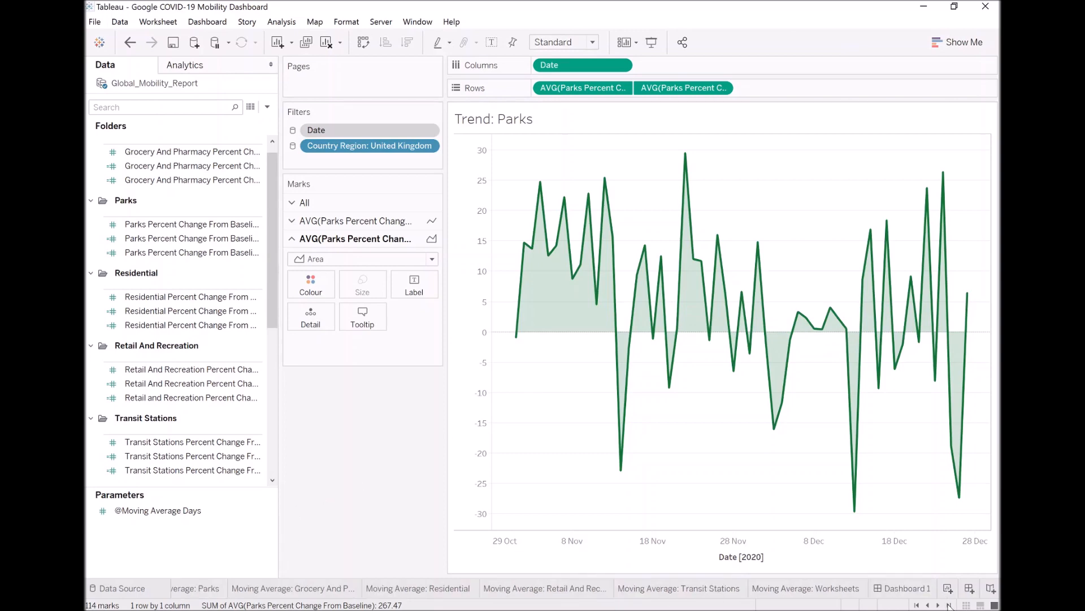
{"action": "left_click", "coordinate": [905, 588]}
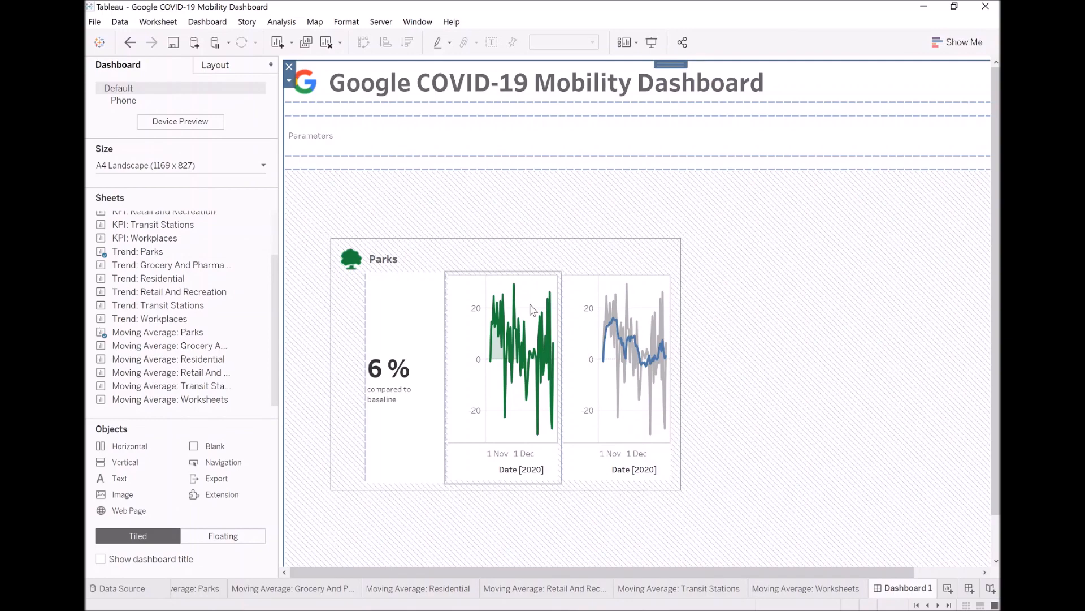
{"action": "left_click", "coordinate": [644, 284]}
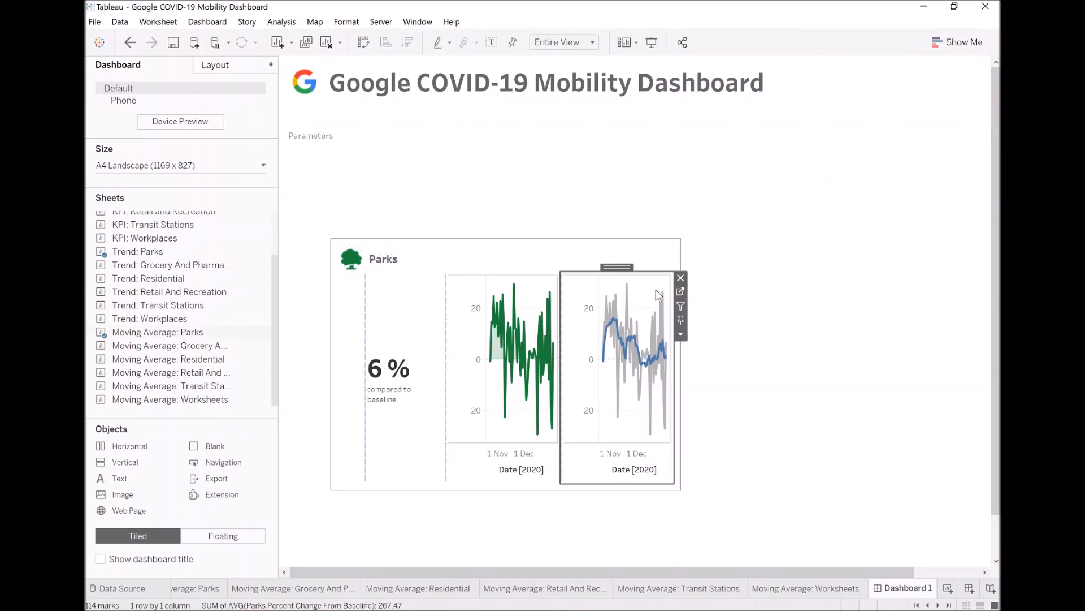
{"action": "left_click", "coordinate": [681, 291]}
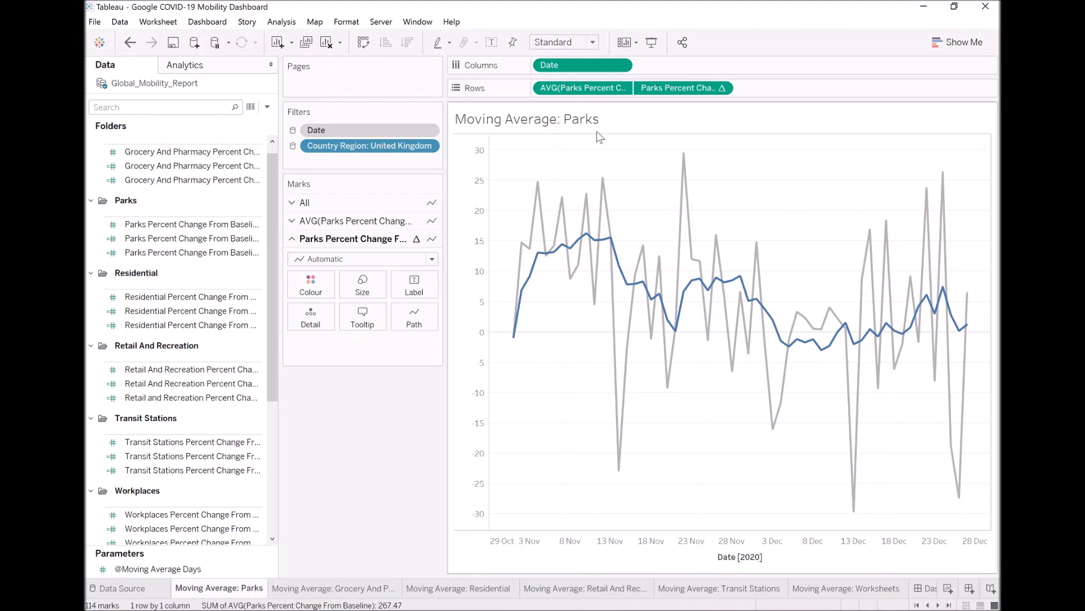
{"action": "left_click", "coordinate": [327, 289]}
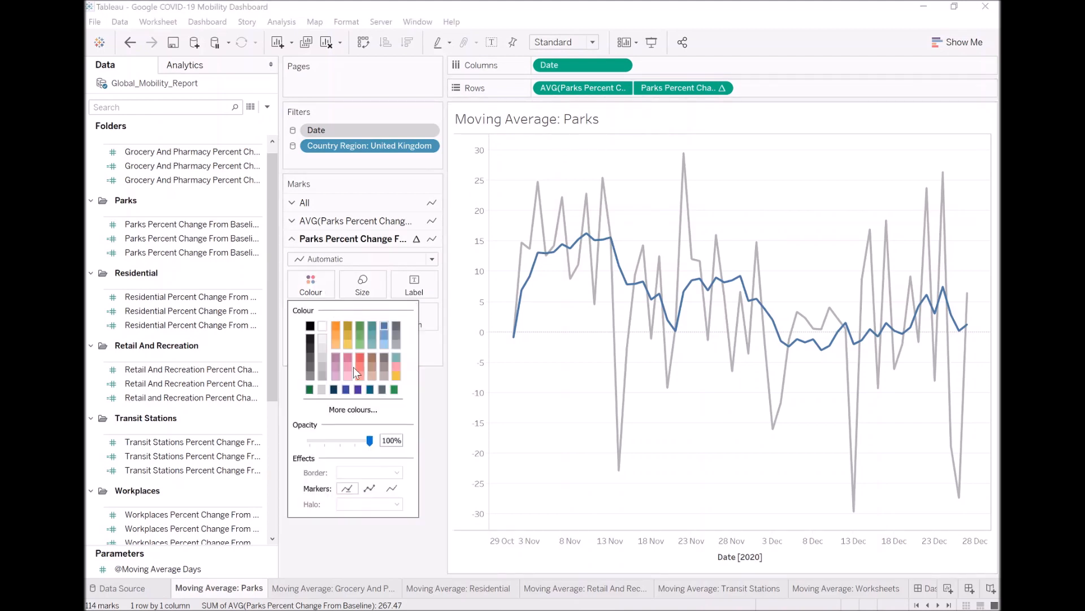
{"action": "left_click", "coordinate": [311, 390]}
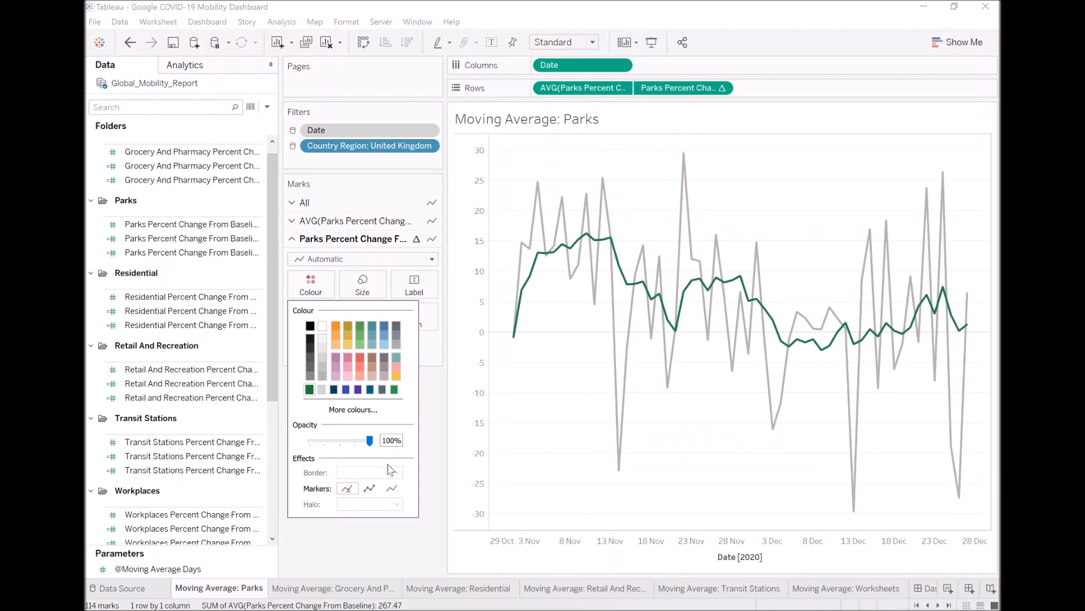
{"action": "left_click", "coordinate": [405, 540]}
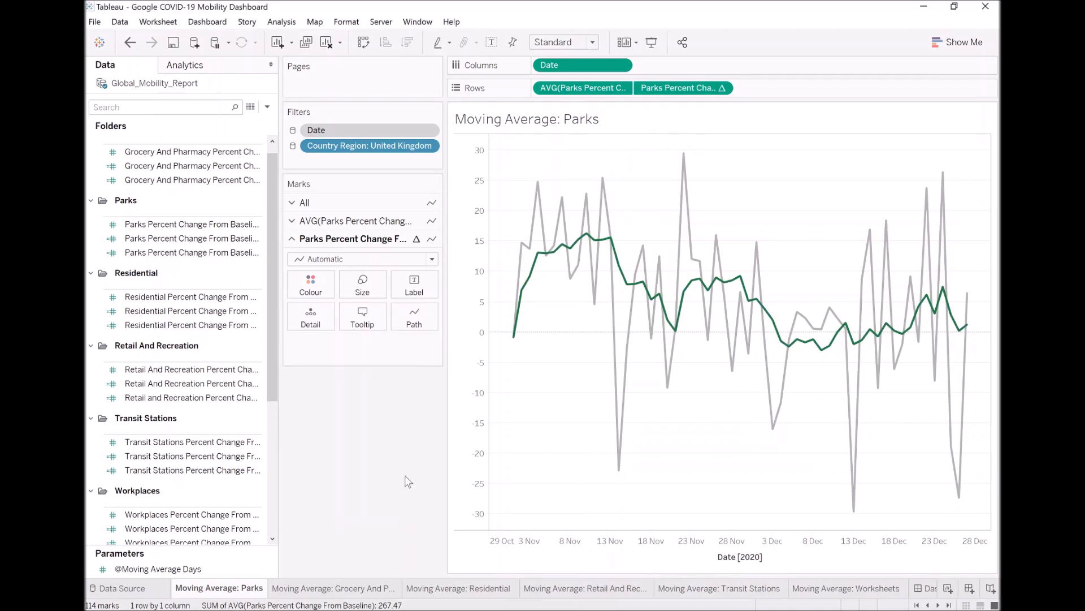
- Set the opacity of the grey average line in the Moving Average: Parks sheet to 50%
{"action": "left_click", "coordinate": [339, 226]}
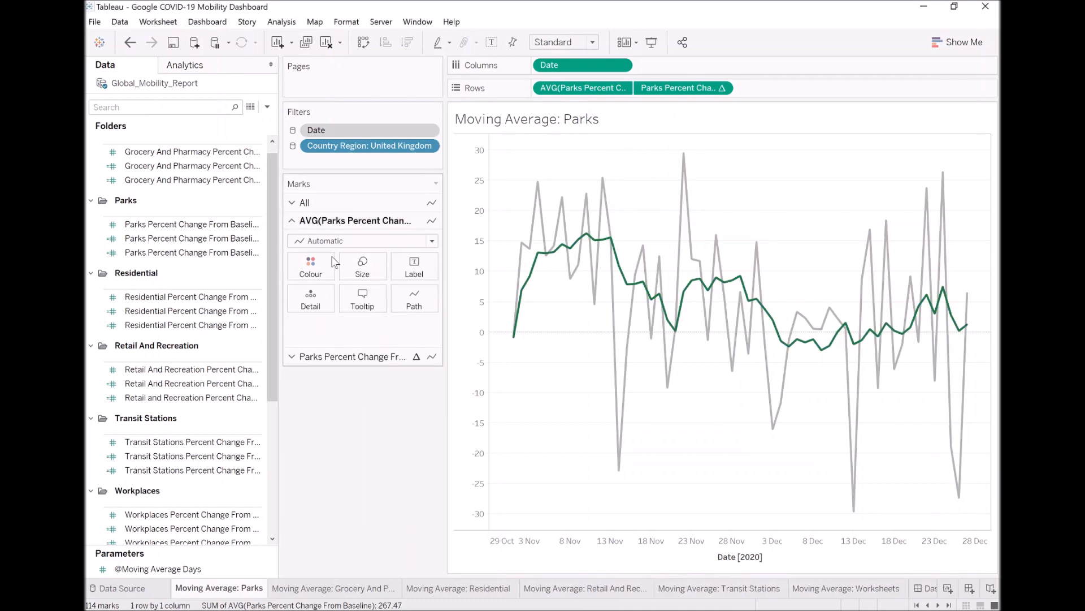
{"action": "left_click", "coordinate": [311, 266]}
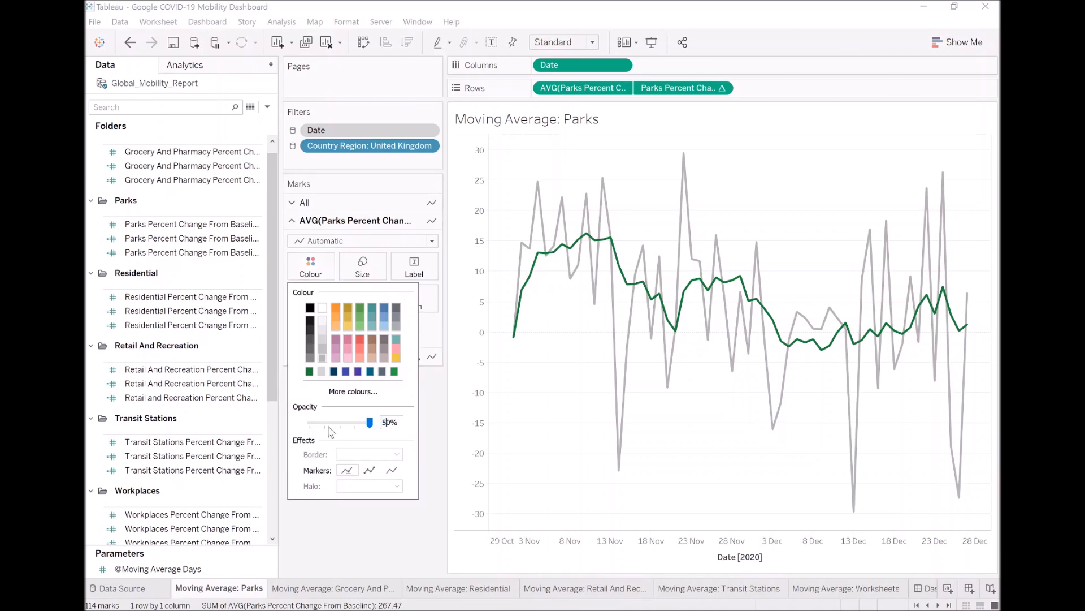
{"action": "key", "text": "Return"}
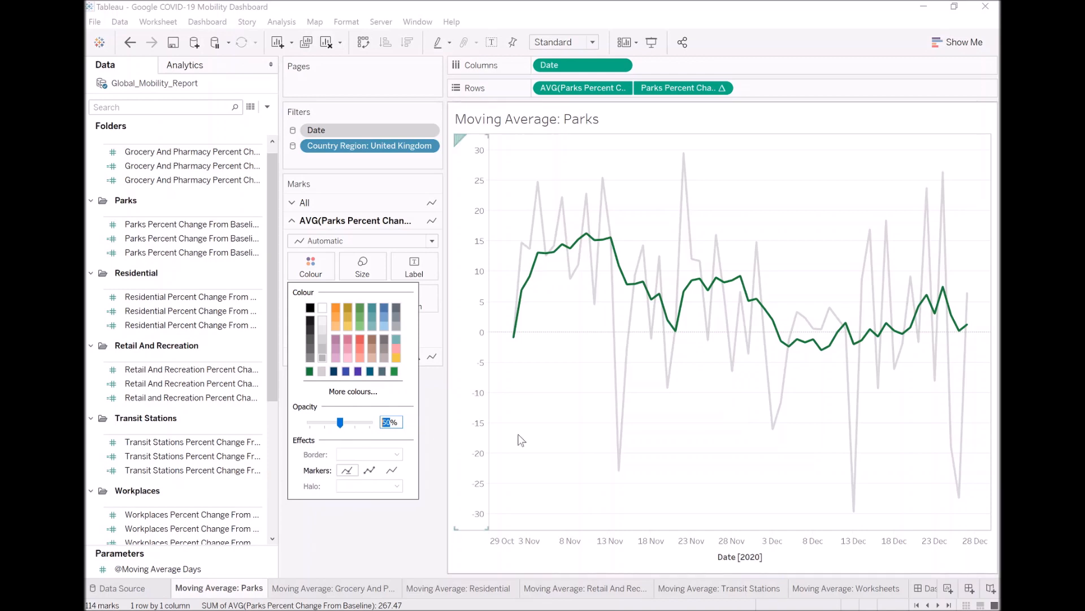
{"action": "left_click", "coordinate": [572, 427]}
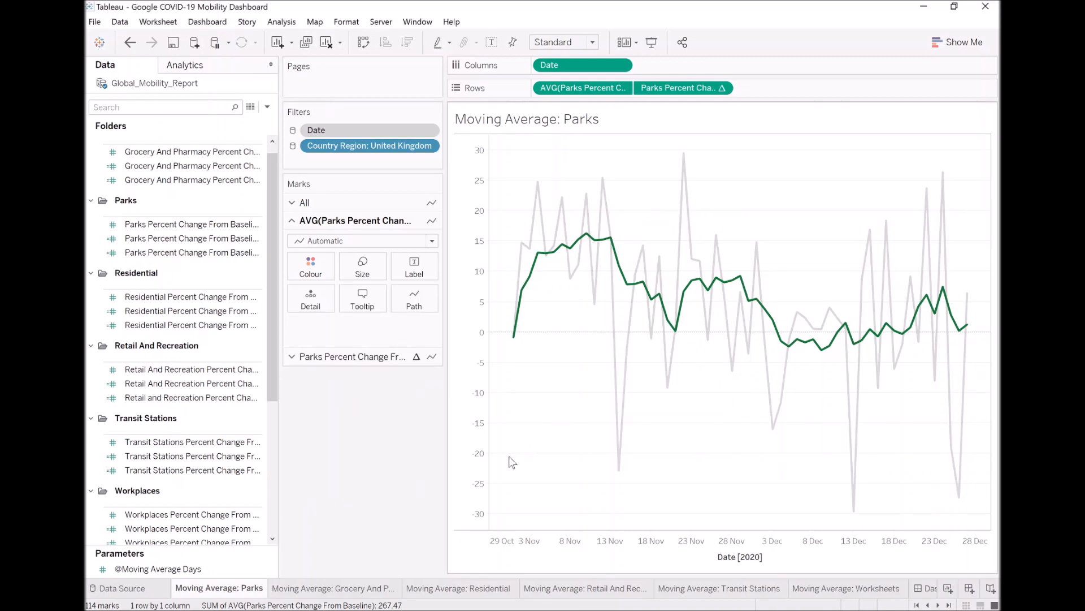
- Remove the title of the Date axis in the Moving Average: Parks sheet
{"action": "double_click", "coordinate": [742, 557]}
{"action": "double_click", "coordinate": [421, 401]}
{"action": "key", "text": "BackSpace"}
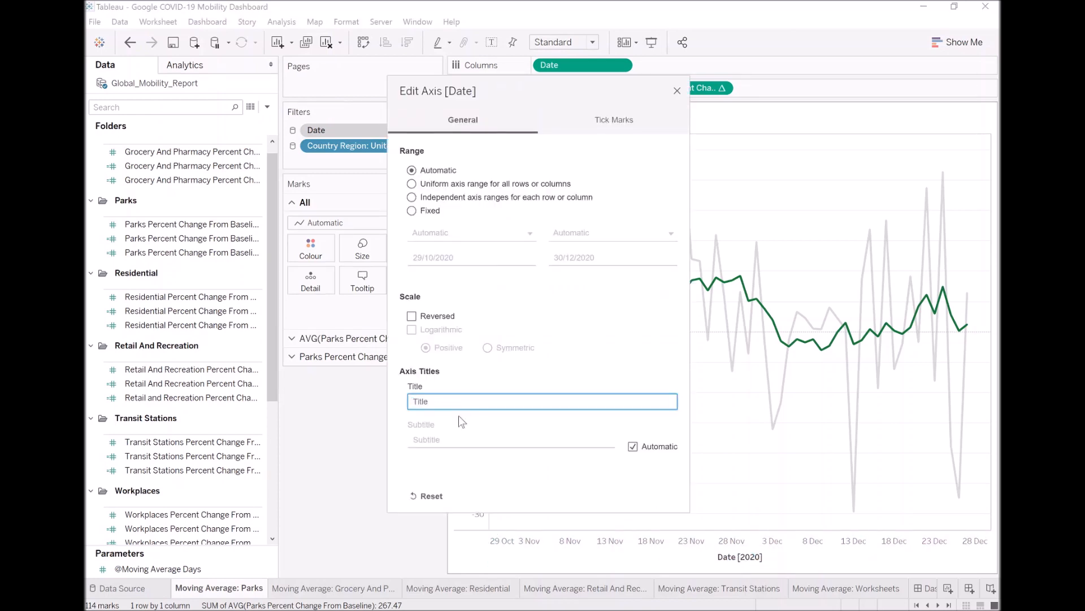
{"action": "left_click", "coordinate": [677, 91]}
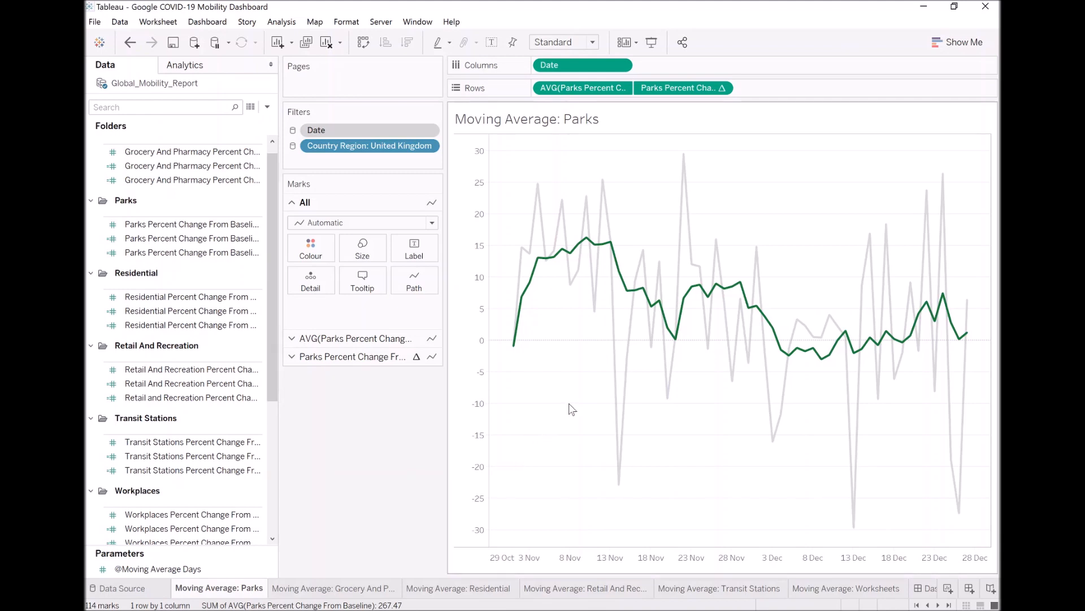
- Set the row divider and column divider pane borders of the Moving Average: Parks sheet to None
{"action": "right_click", "coordinate": [516, 377]}
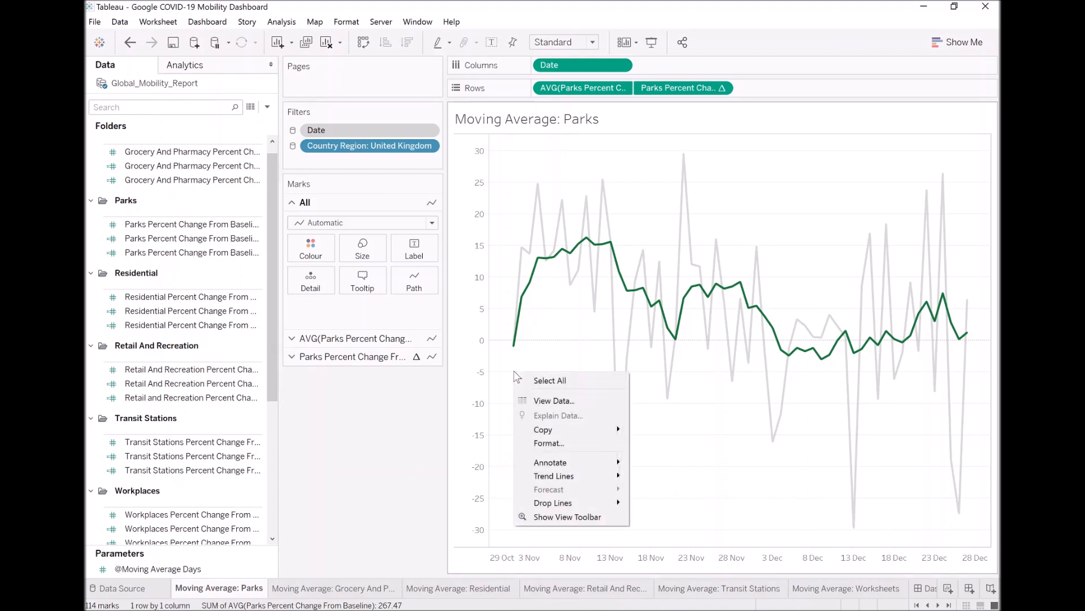
{"action": "left_click", "coordinate": [561, 442]}
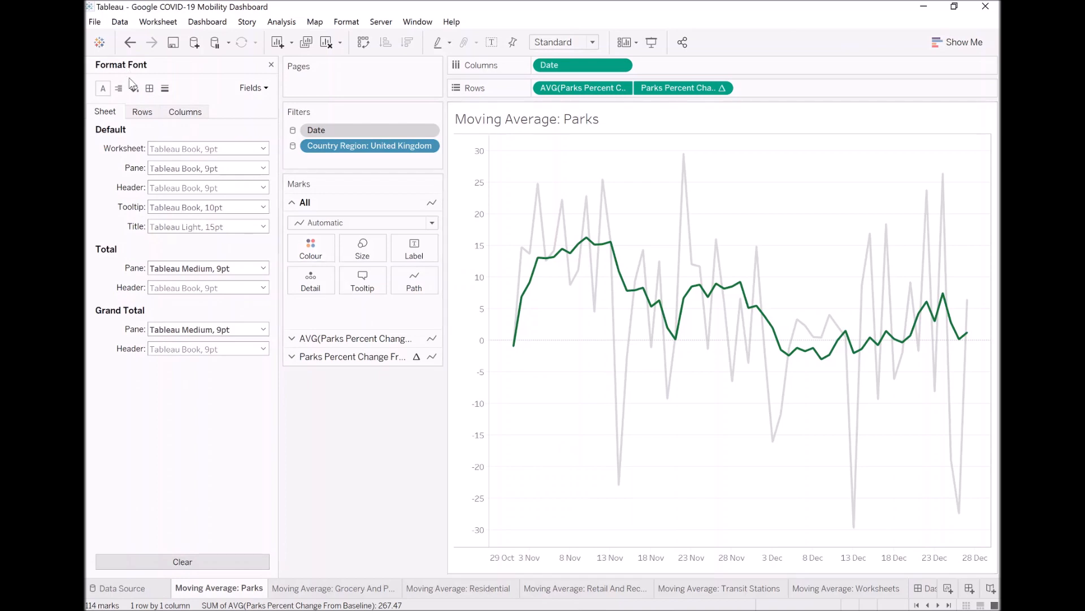
{"action": "left_click", "coordinate": [149, 91]}
{"action": "left_click", "coordinate": [212, 350]}
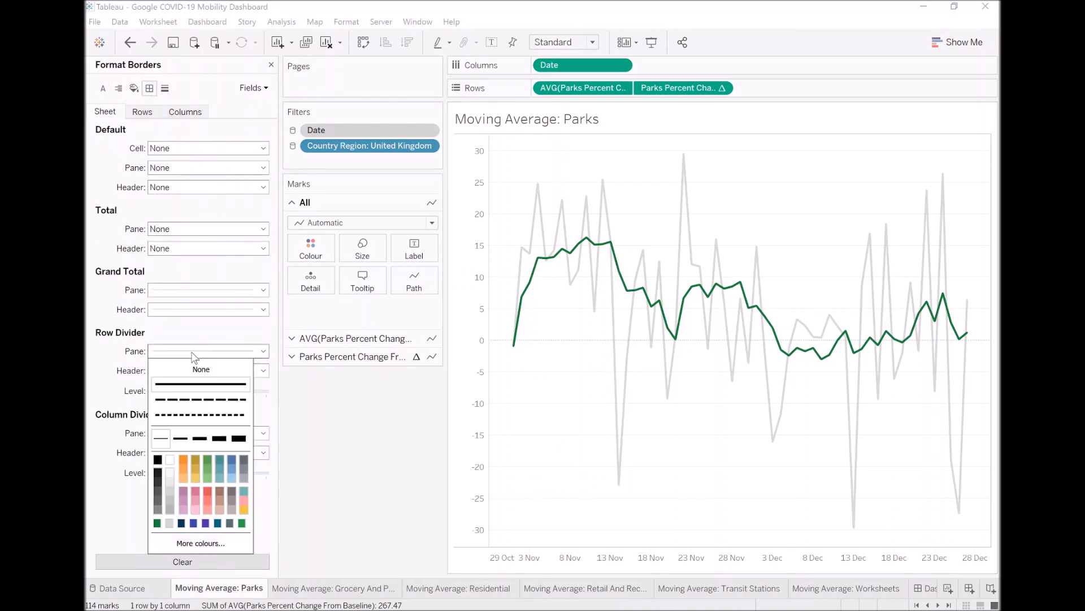
{"action": "left_click", "coordinate": [198, 370]}
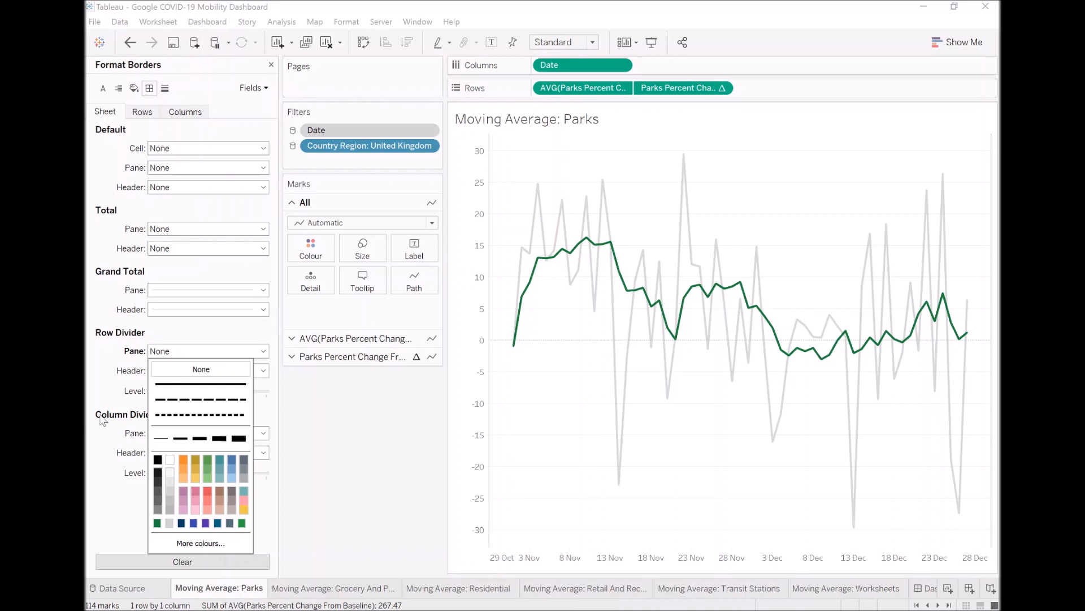
{"action": "left_click", "coordinate": [104, 390]}
{"action": "left_click", "coordinate": [180, 438]}
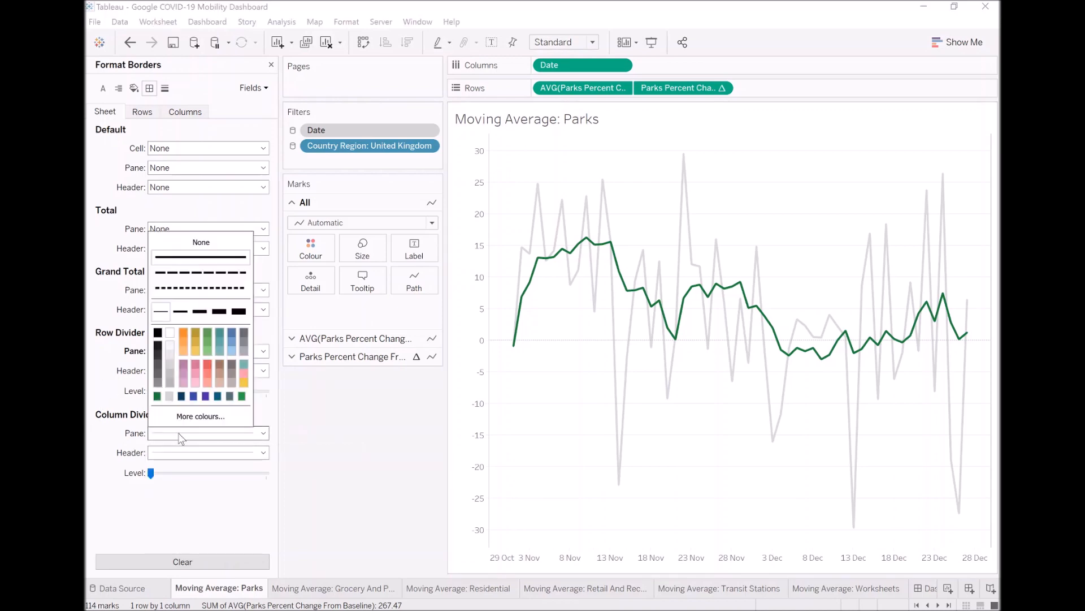
{"action": "left_click", "coordinate": [201, 242]}
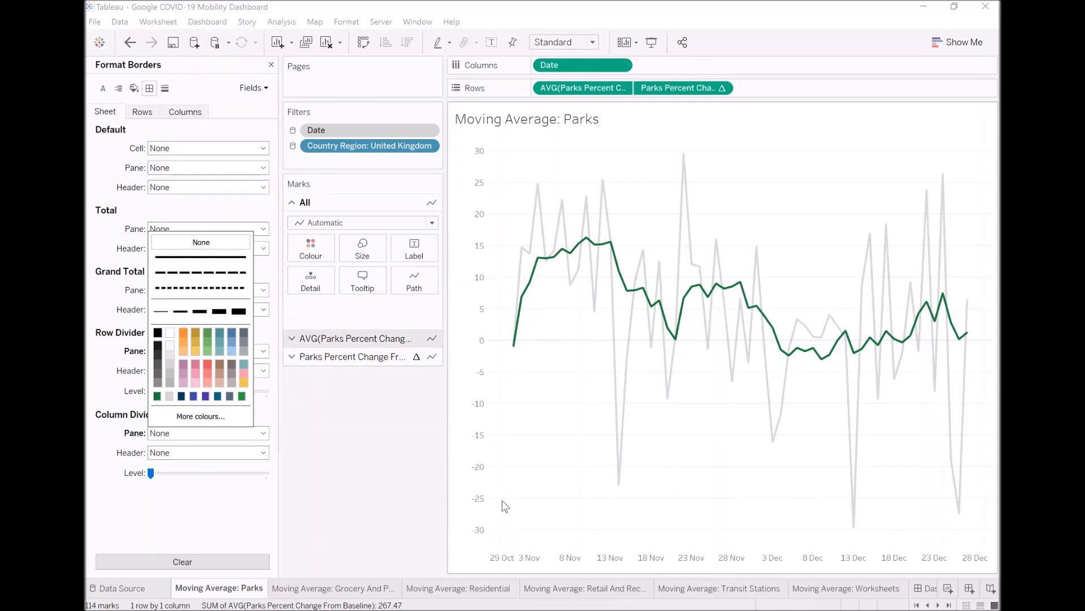
- Format the value axis labels of the Moving Average: Parks sheet with an 8 pt font in medium grey
{"action": "right_click", "coordinate": [473, 180]}
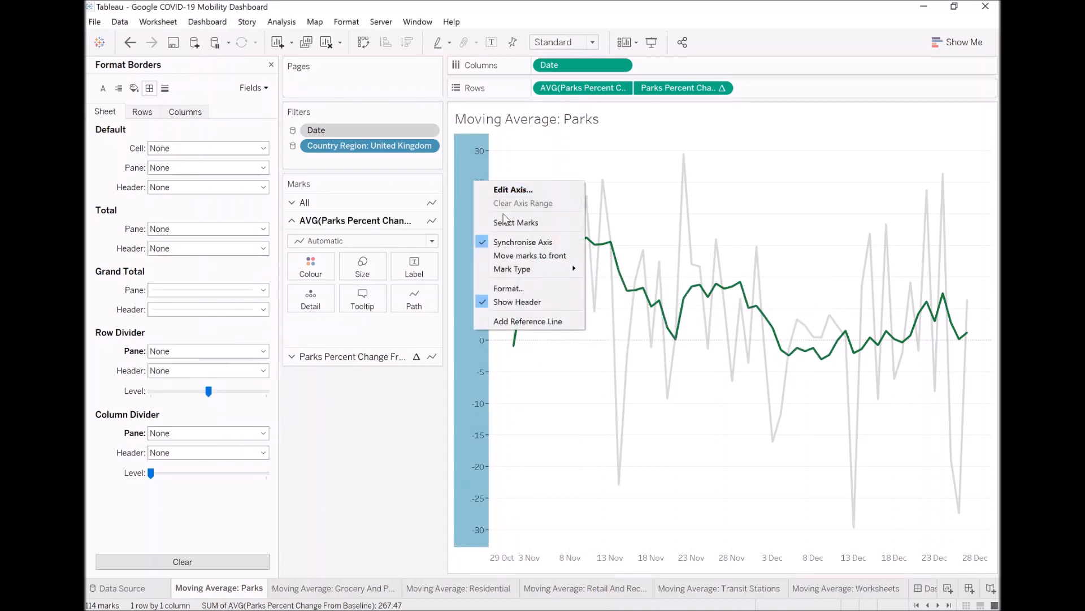
{"action": "left_click", "coordinate": [512, 288]}
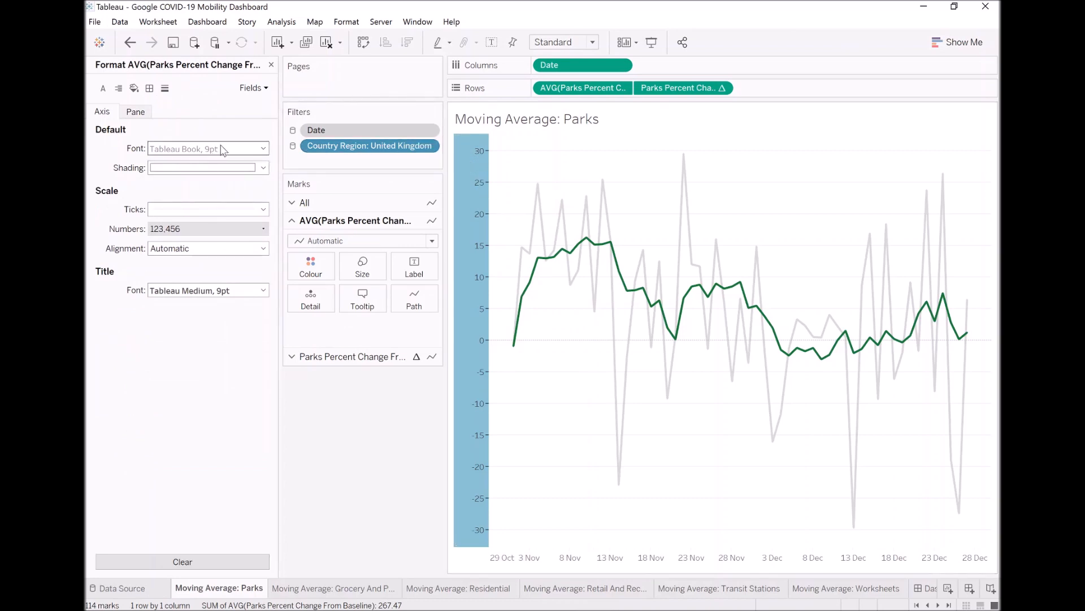
{"action": "left_click", "coordinate": [236, 152]}
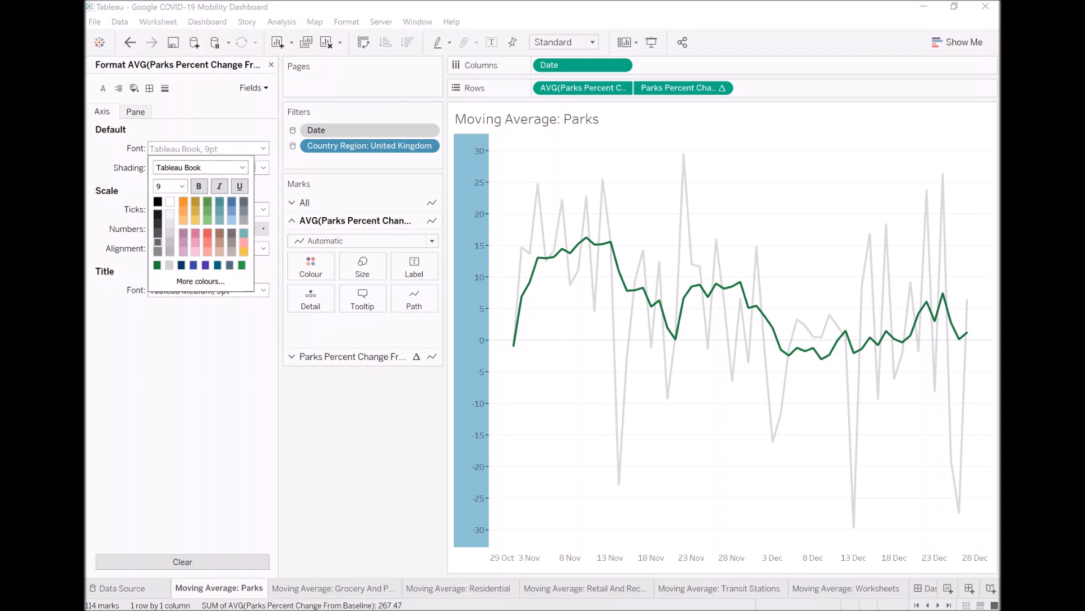
{"action": "left_click", "coordinate": [181, 186]}
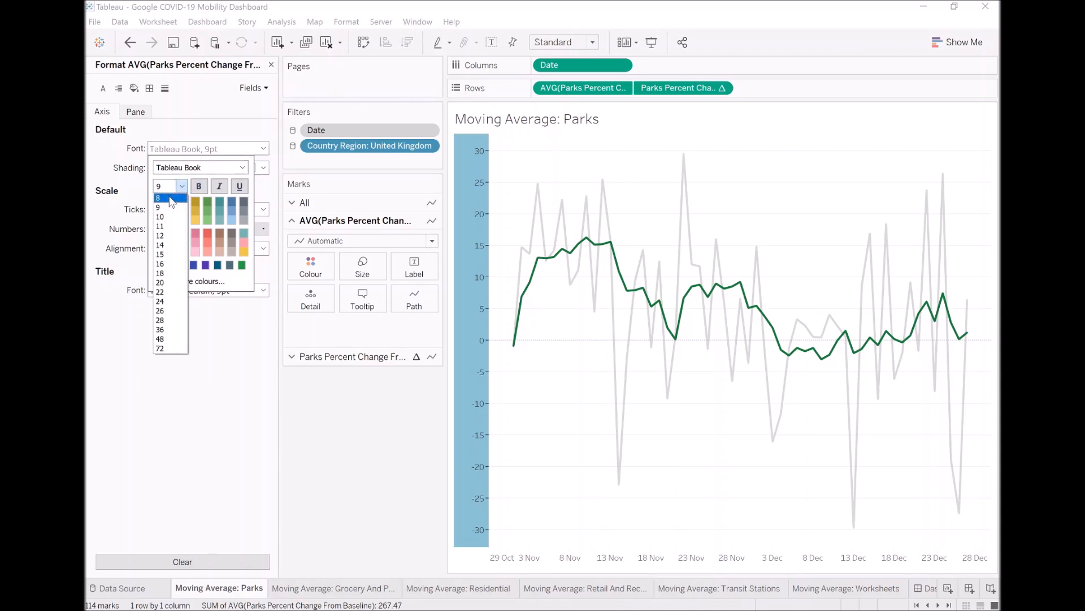
{"action": "left_click", "coordinate": [171, 199]}
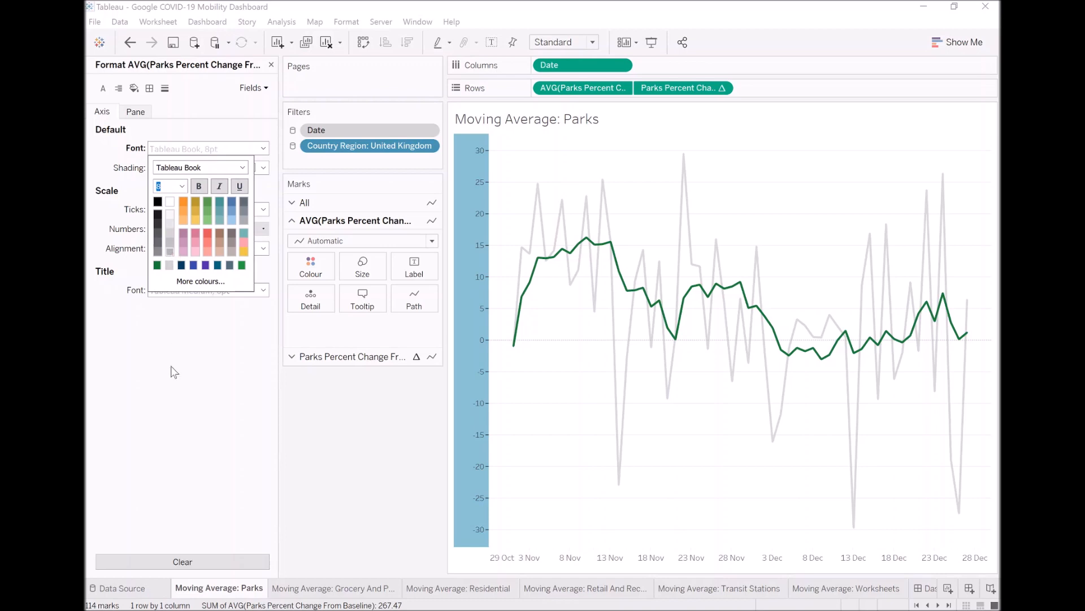
{"action": "left_click", "coordinate": [170, 252]}
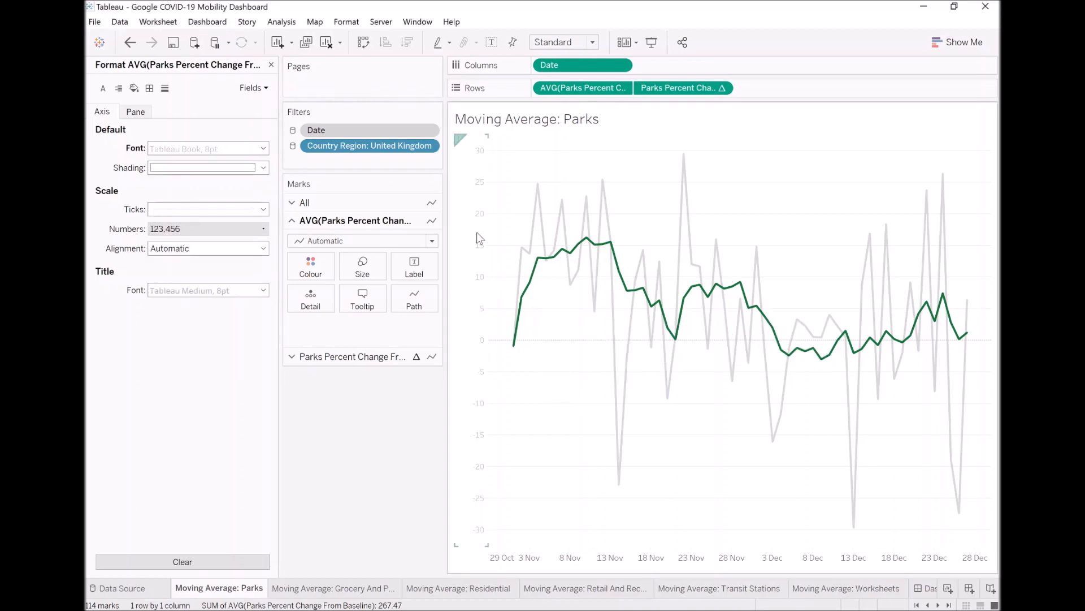
{"action": "left_click", "coordinate": [477, 209]}
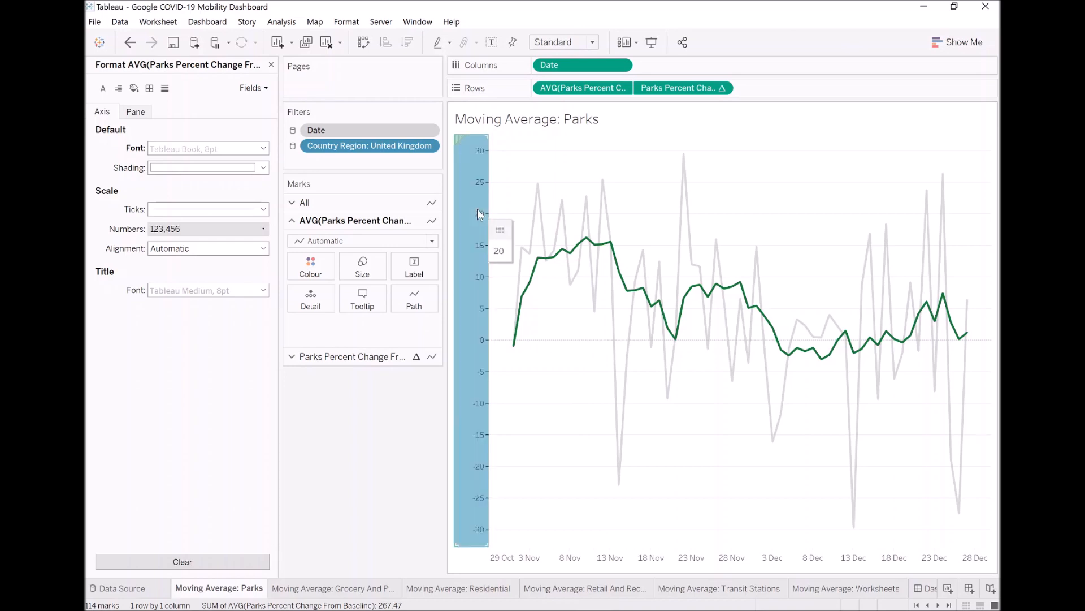
{"action": "left_click", "coordinate": [238, 150]}
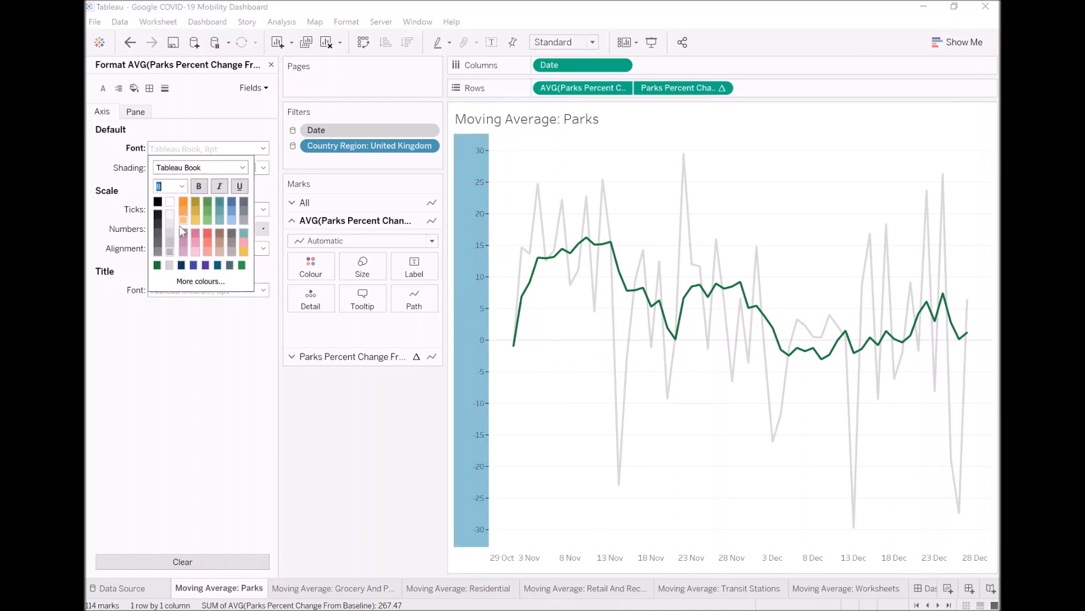
{"action": "left_click", "coordinate": [157, 253]}
{"action": "left_click", "coordinate": [311, 443]}
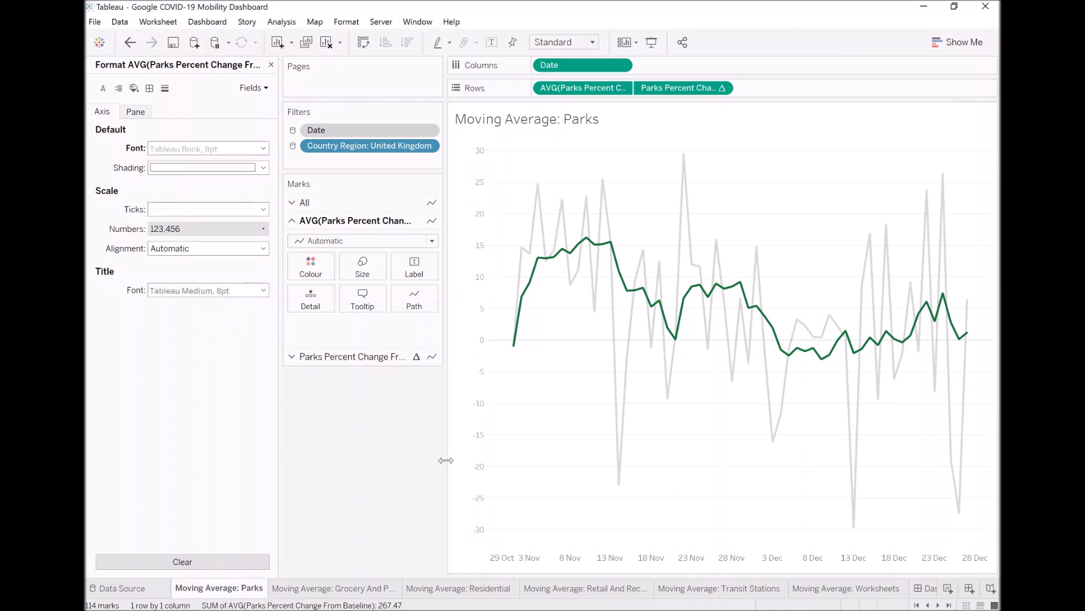
- Format the Date axis labels of the Moving Average: Parks sheet with the same 8 pt medium grey font
{"action": "right_click", "coordinate": [539, 557]}
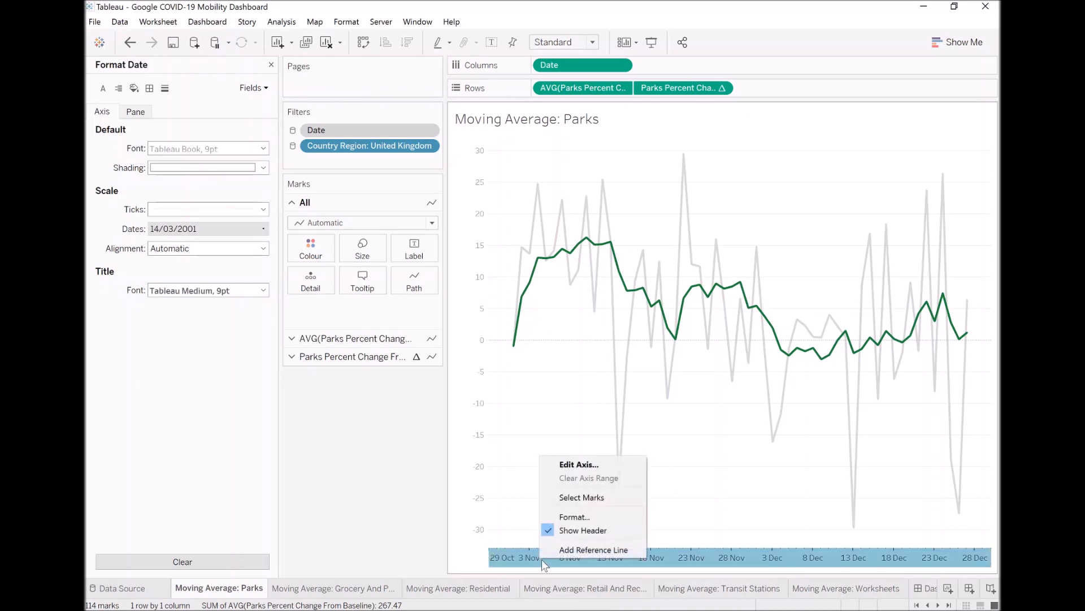
{"action": "left_click", "coordinate": [575, 517]}
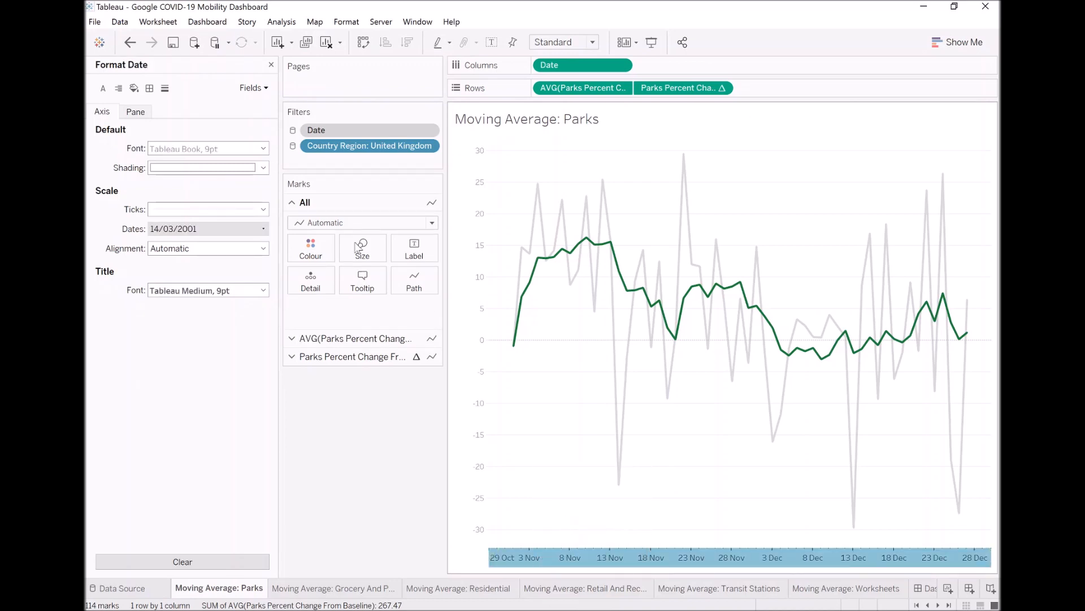
{"action": "left_click", "coordinate": [238, 148]}
{"action": "left_click", "coordinate": [182, 186]}
{"action": "left_click", "coordinate": [173, 207]}
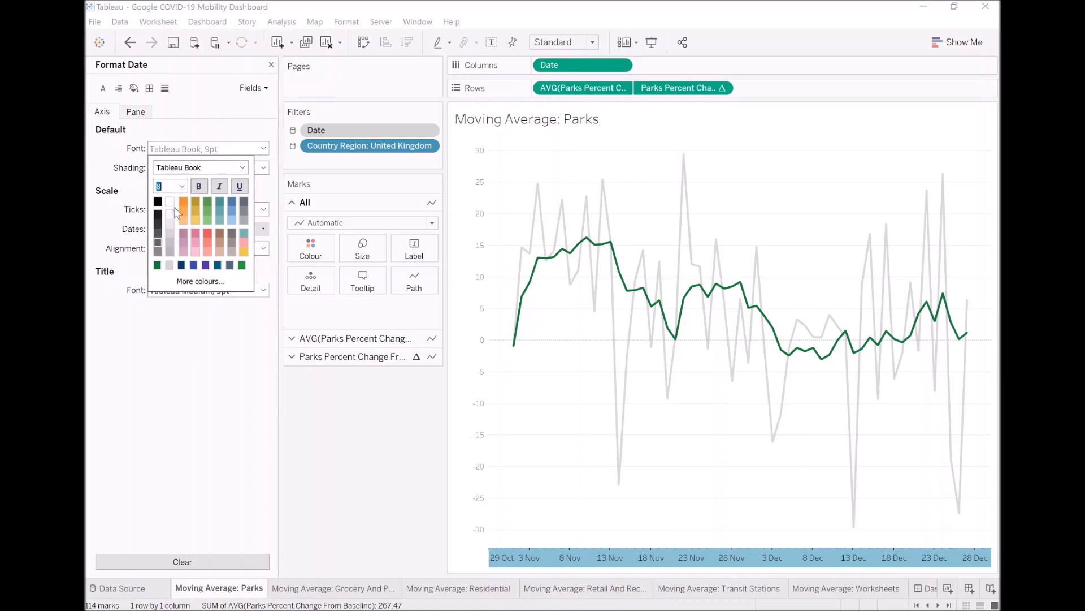
{"action": "left_click", "coordinate": [160, 252]}
{"action": "left_click", "coordinate": [443, 527]}
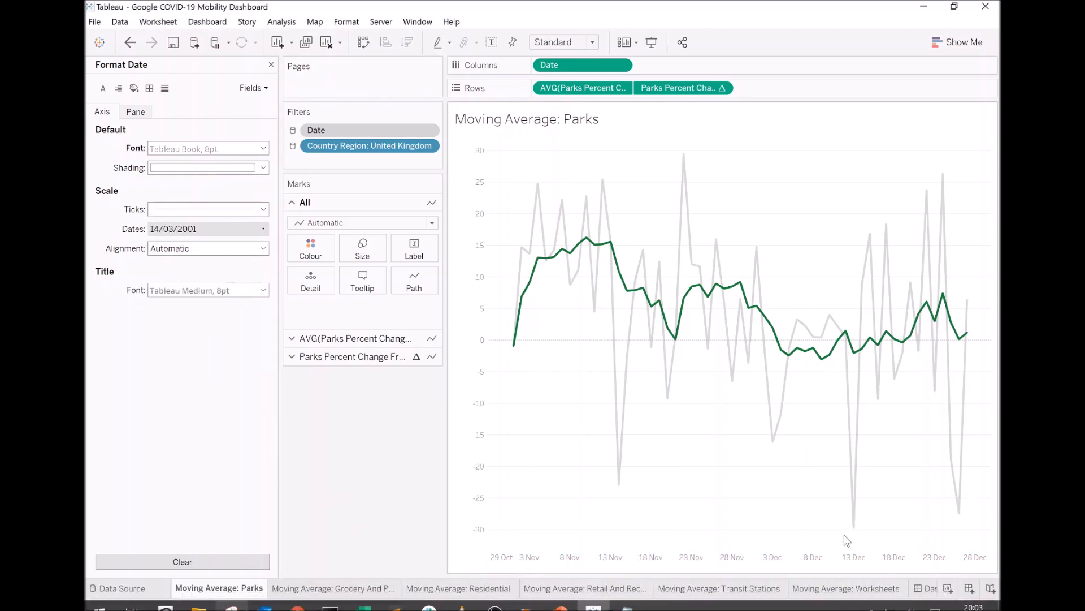
- Return to Dashboard 1 and open the Trend: Parks worksheet from the Parks card
{"action": "left_click", "coordinate": [921, 588]}
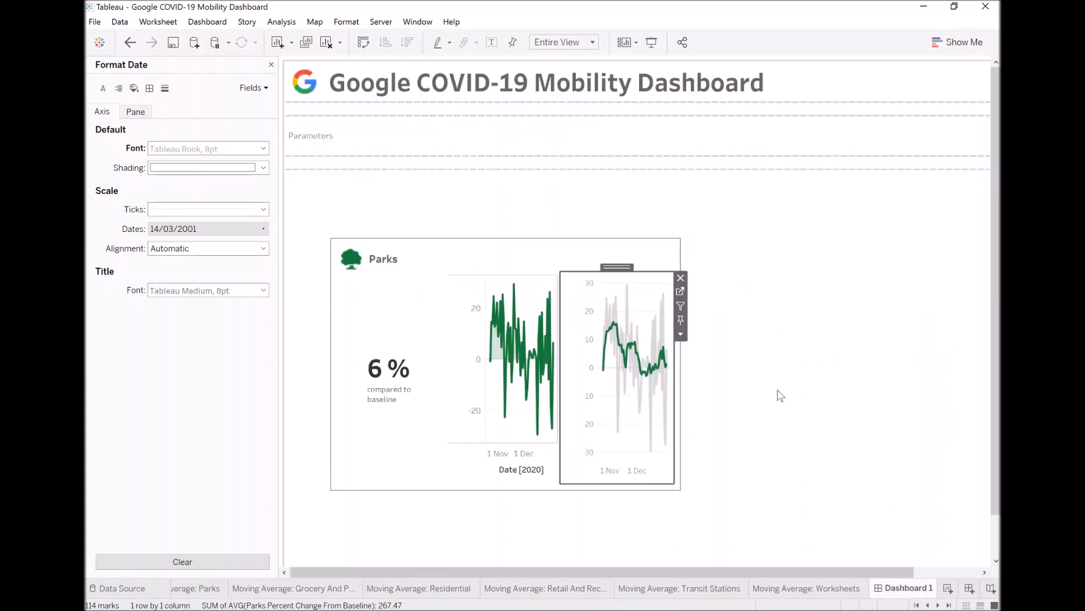
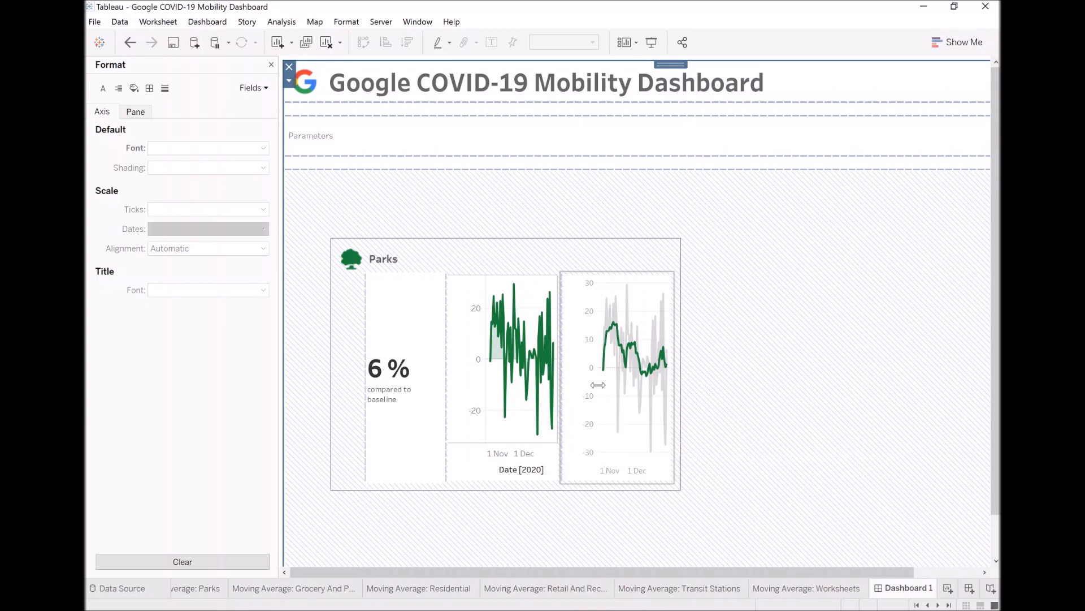
{"action": "left_click", "coordinate": [537, 291]}
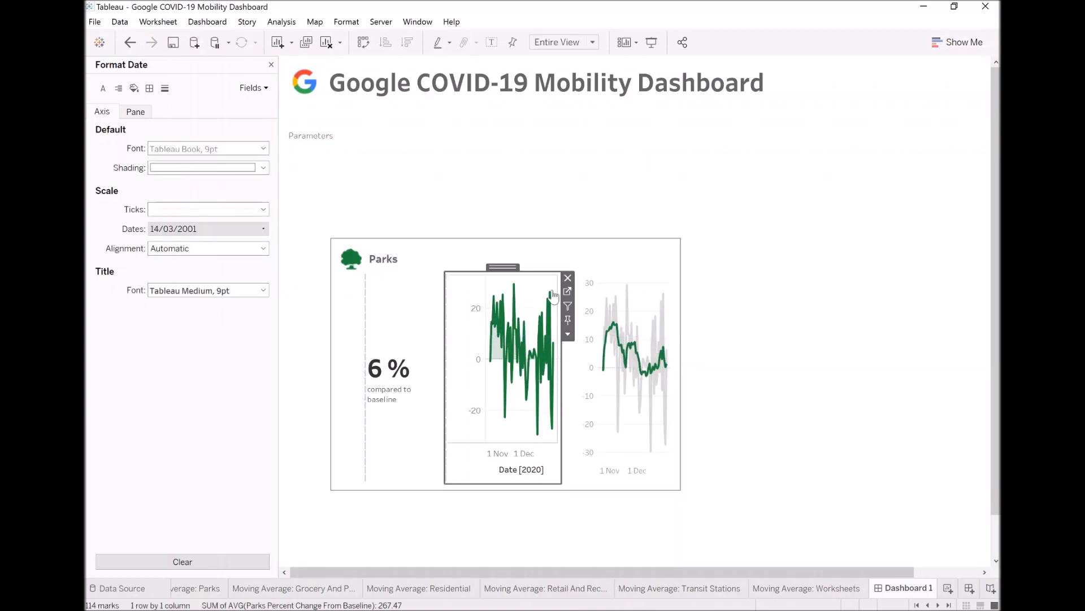
{"action": "left_click", "coordinate": [567, 291]}
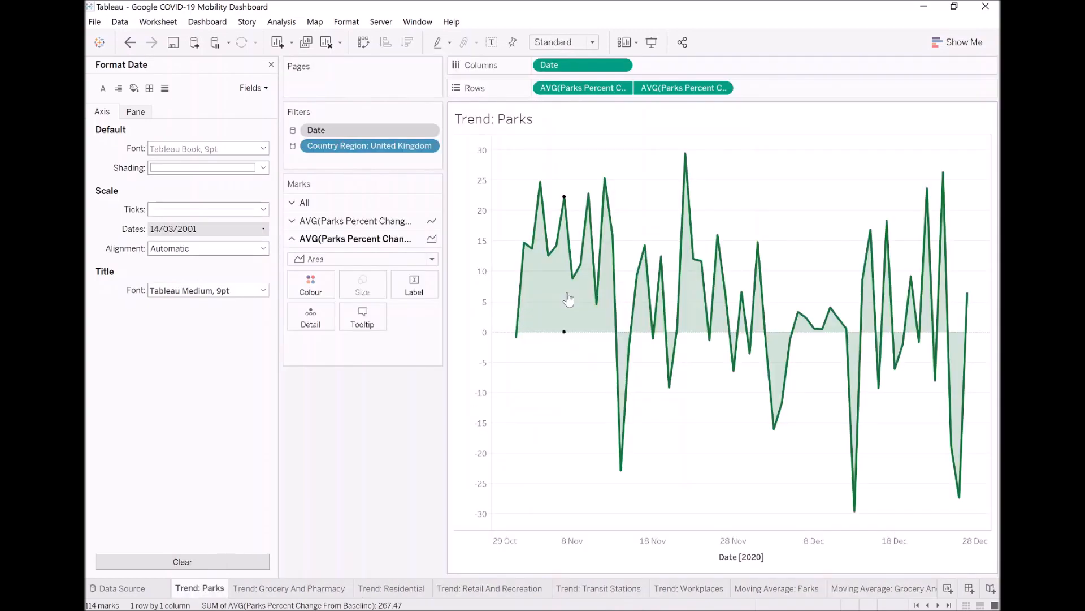
- Set the row divider and column divider pane borders of the Trend: Parks sheet to None
{"action": "right_click", "coordinate": [483, 185]}
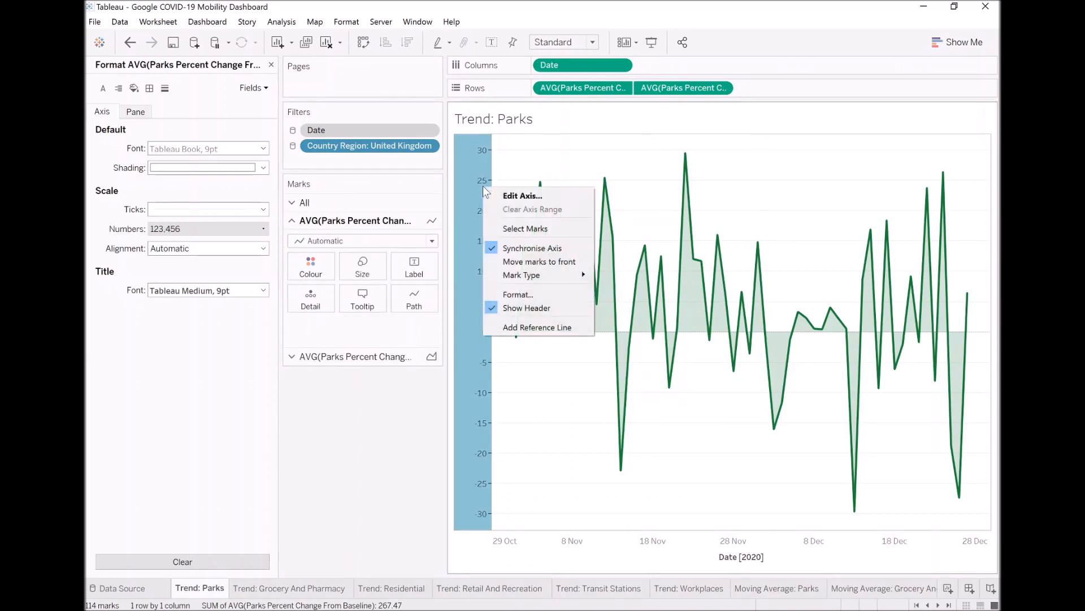
{"action": "left_click", "coordinate": [515, 162]}
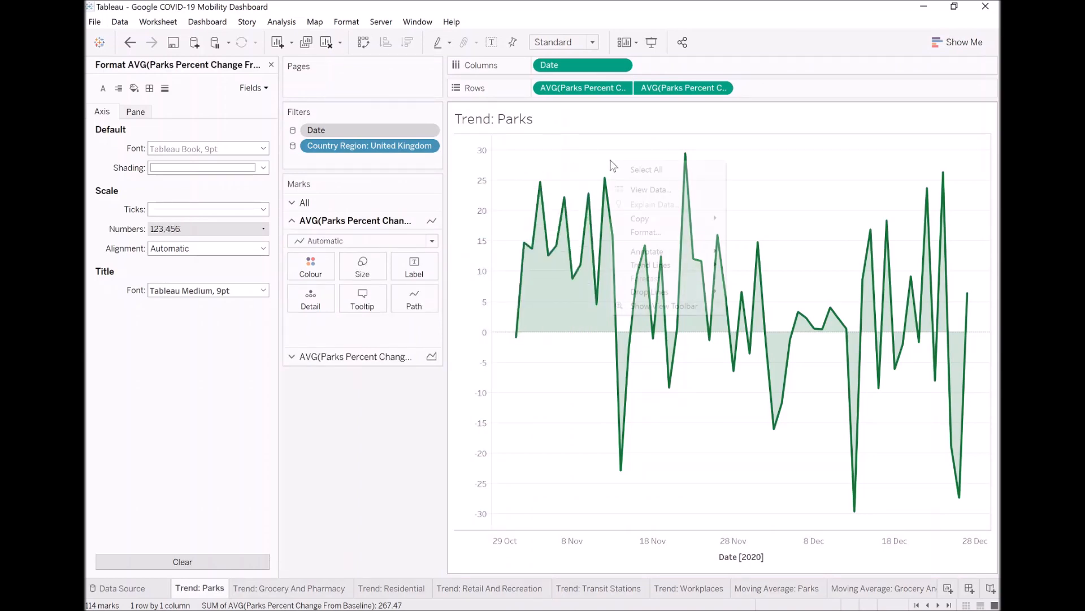
{"action": "right_click", "coordinate": [612, 164]}
{"action": "left_click", "coordinate": [662, 232]}
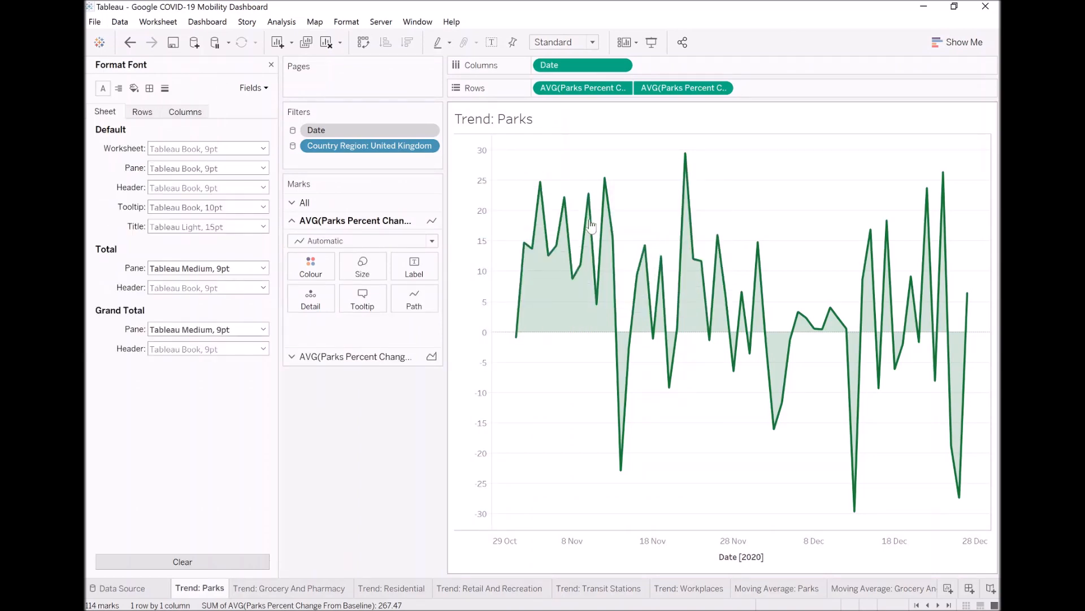
{"action": "left_click", "coordinate": [149, 88]}
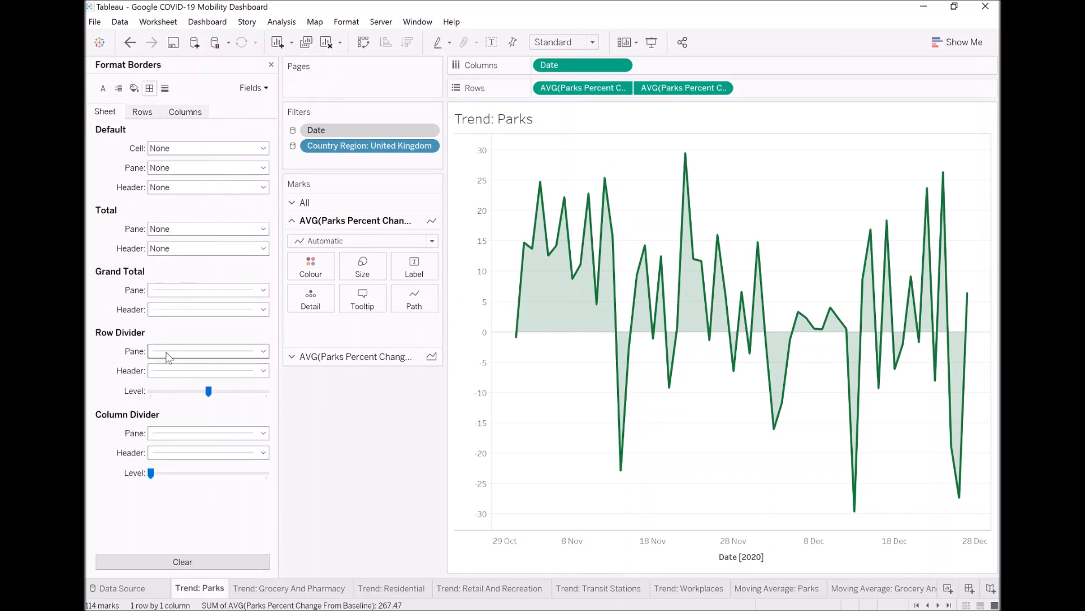
{"action": "left_click", "coordinate": [209, 351]}
{"action": "left_click", "coordinate": [107, 368]}
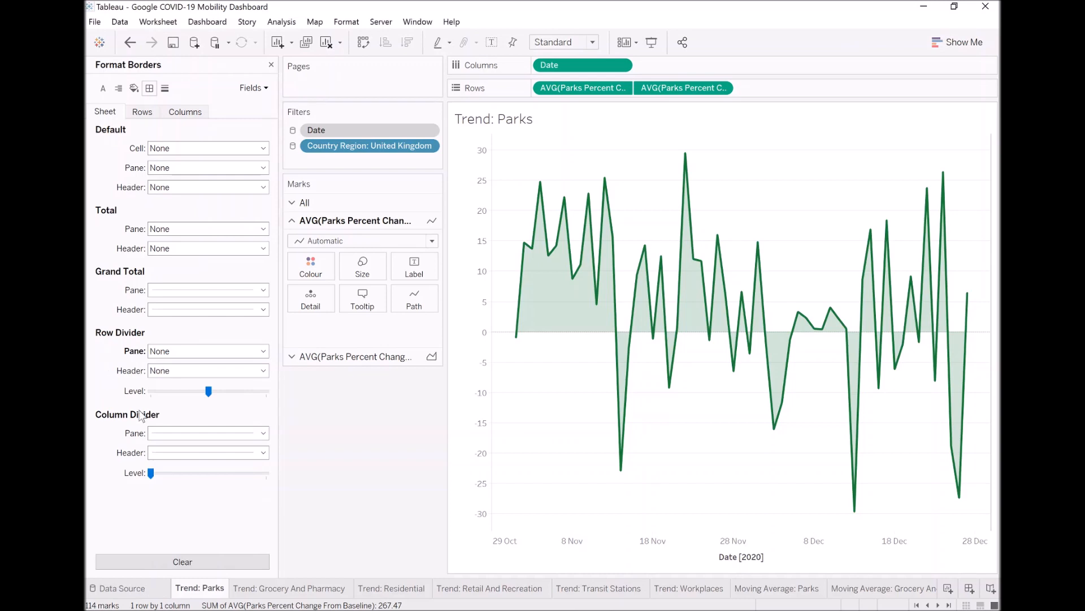
{"action": "left_click", "coordinate": [187, 228]}
{"action": "left_click", "coordinate": [177, 238]}
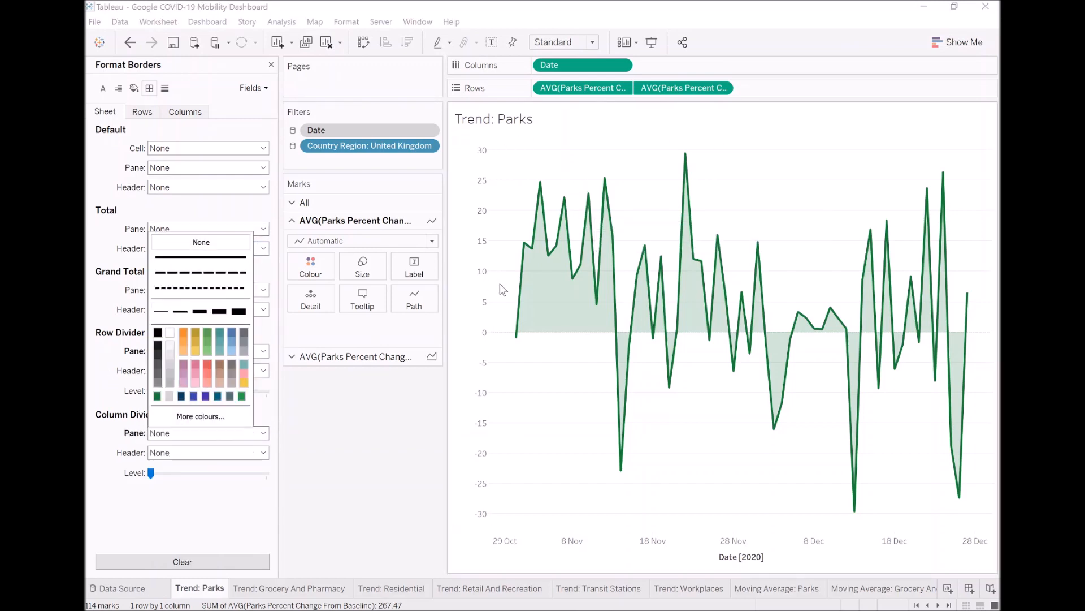
- Format the value axis labels of the Trend: Parks sheet with an 8 pt font in medium grey
{"action": "right_click", "coordinate": [473, 197]}
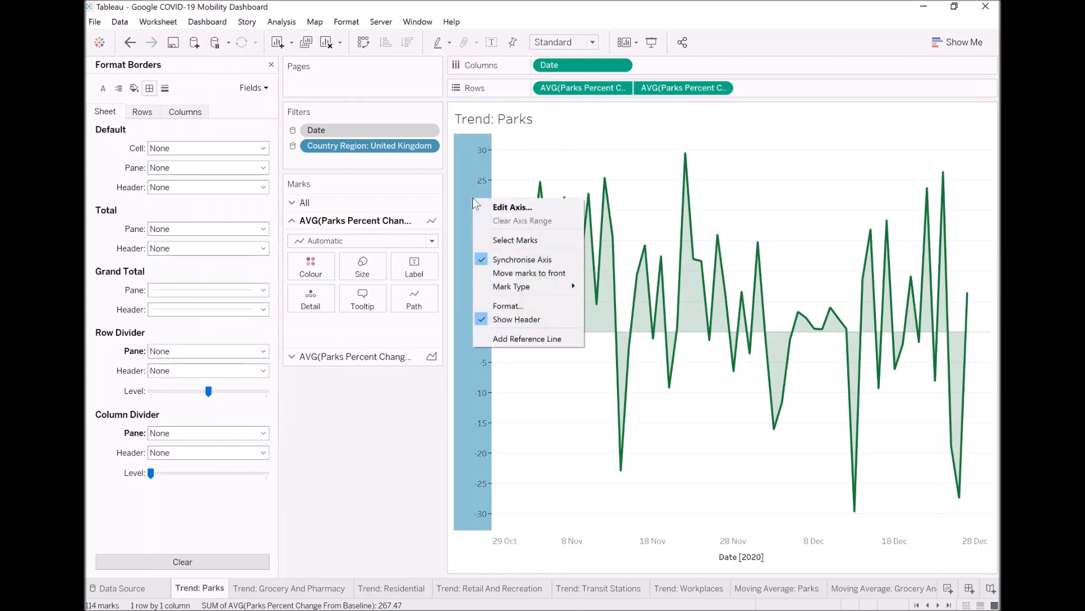
{"action": "left_click", "coordinate": [527, 306]}
{"action": "left_click", "coordinate": [192, 148]}
{"action": "left_click", "coordinate": [181, 187]}
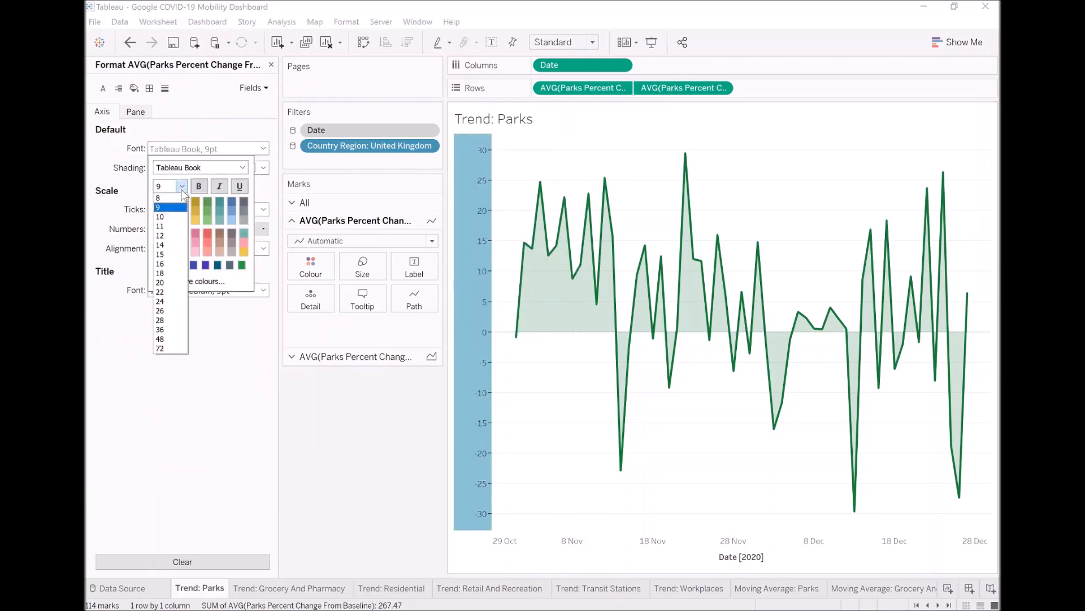
{"action": "left_click", "coordinate": [159, 197]}
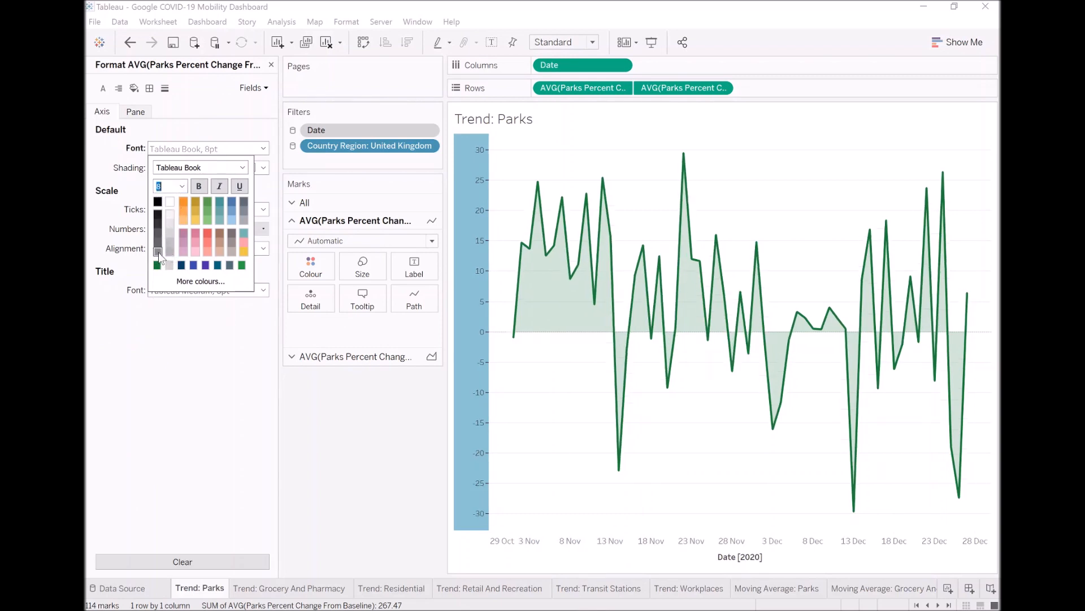
{"action": "left_click", "coordinate": [317, 445]}
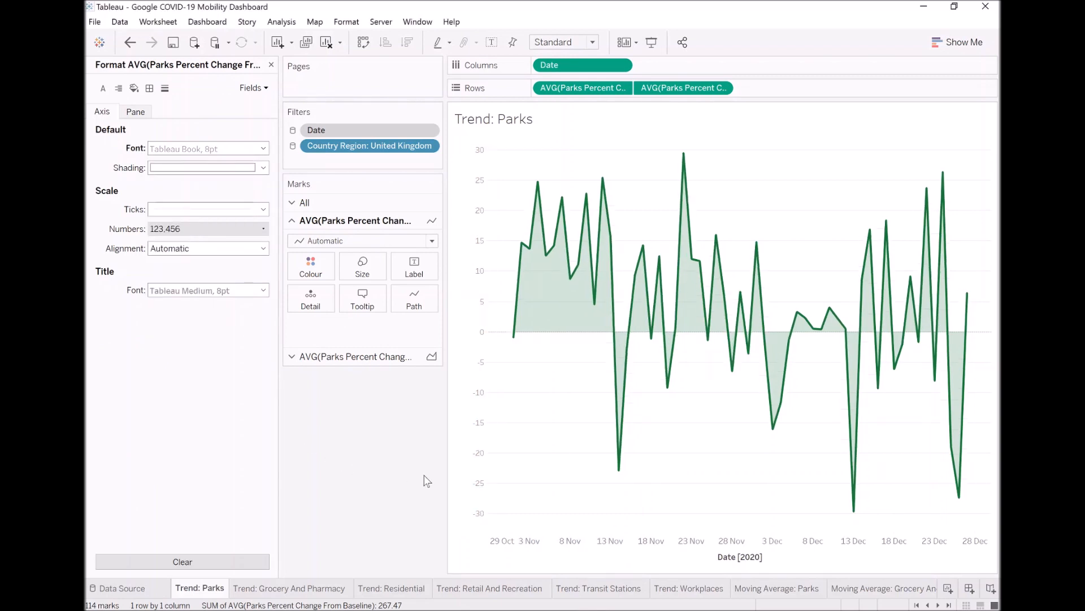
- Format the Date axis of the Trend: Parks sheet with the same 8 pt medium grey font
{"action": "right_click", "coordinate": [551, 537]}
{"action": "left_click", "coordinate": [582, 497]}
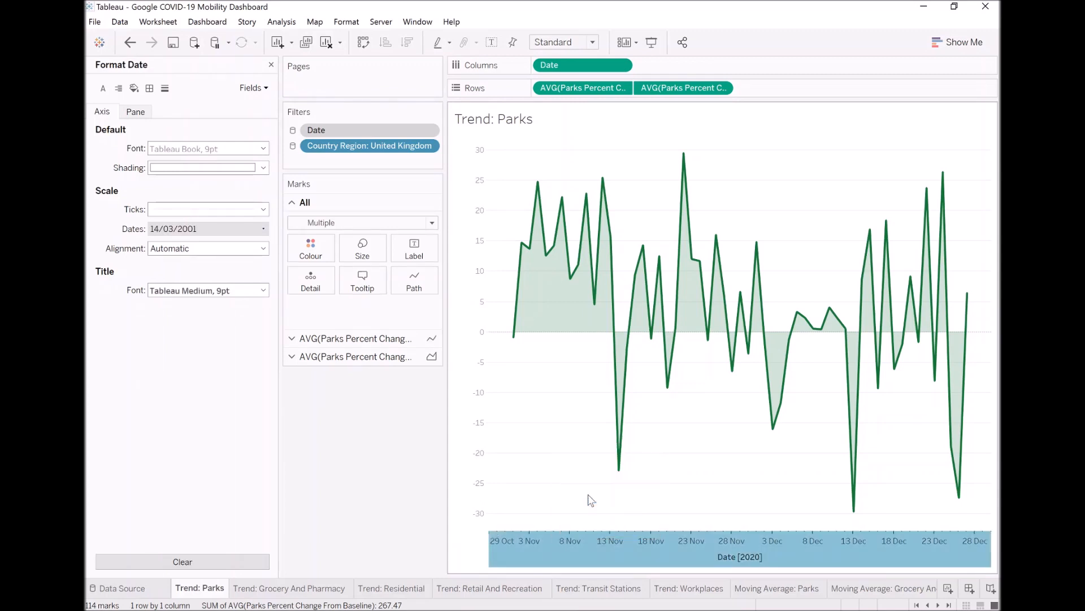
{"action": "left_click", "coordinate": [228, 150]}
{"action": "left_click", "coordinate": [182, 186]}
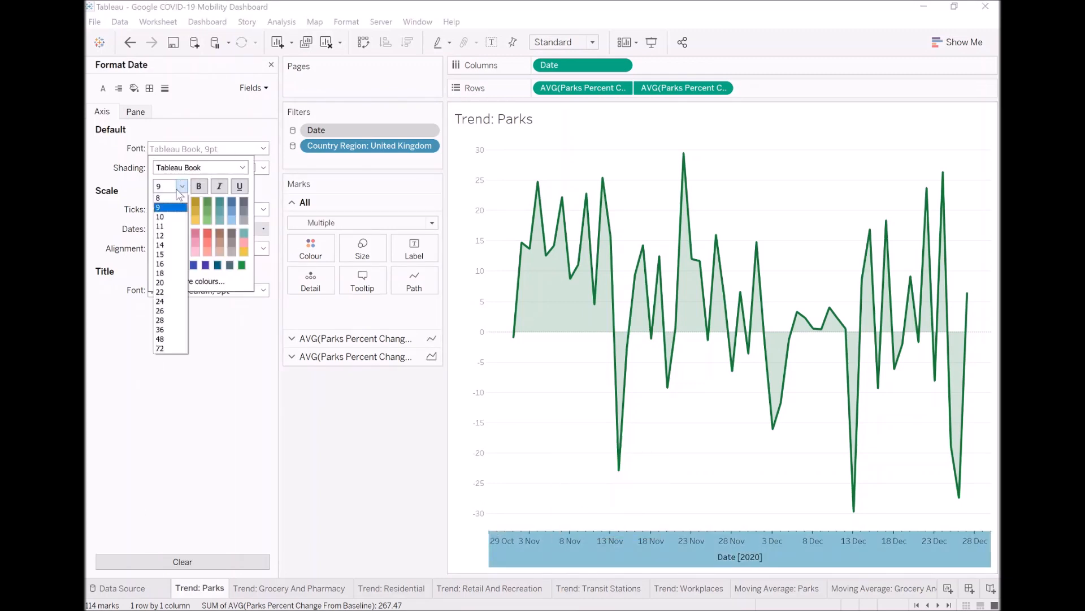
{"action": "left_click", "coordinate": [164, 197]}
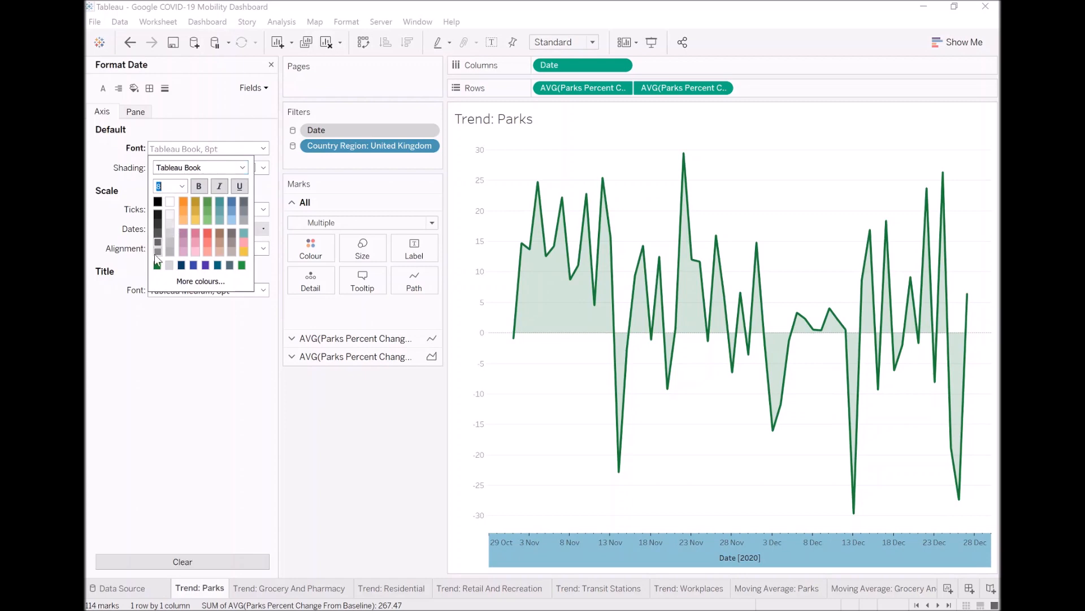
{"action": "left_click", "coordinate": [399, 505]}
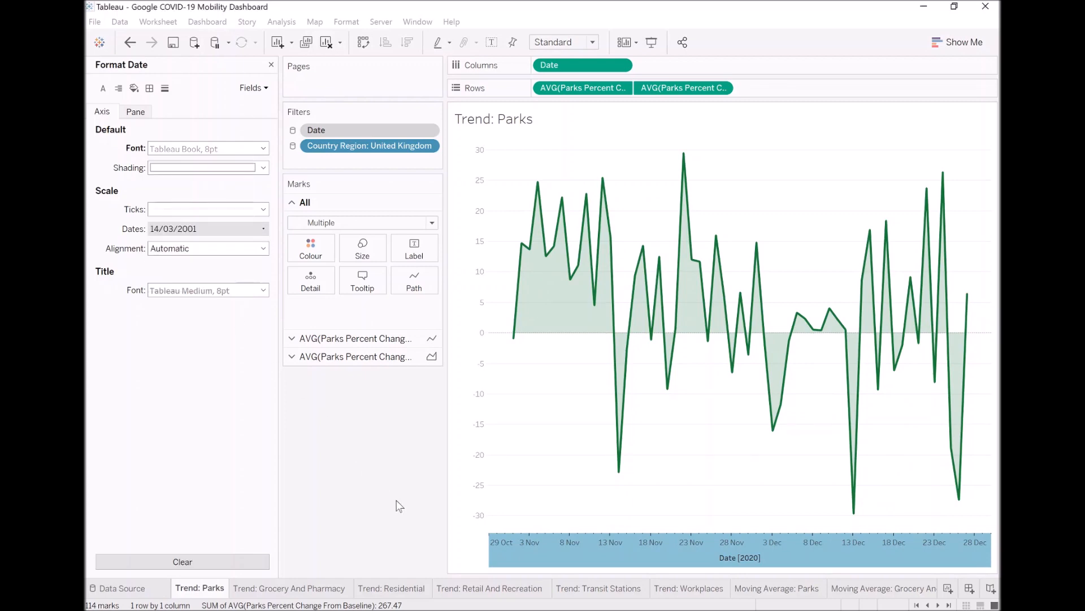
- Remove the title from the date axis of the Trend: Parks chart
{"action": "double_click", "coordinate": [726, 559]}
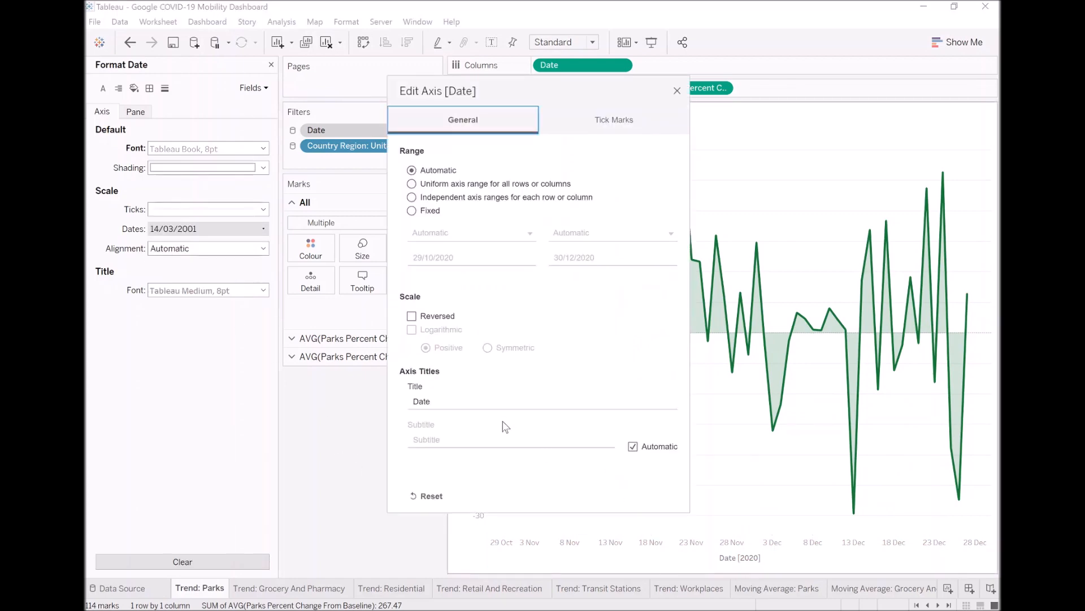
{"action": "key", "text": "BackSpace"}
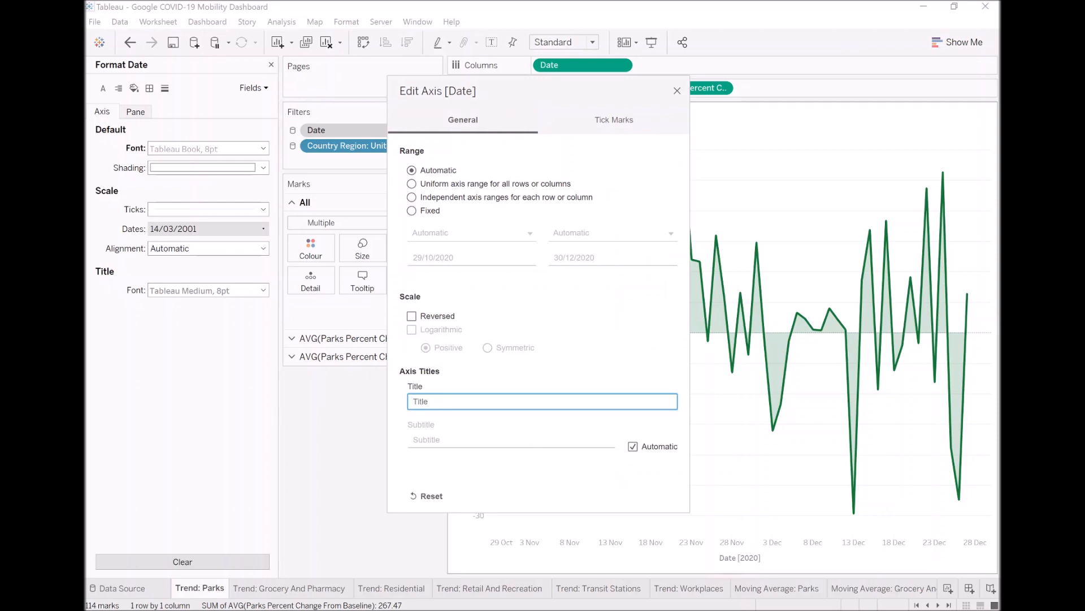
{"action": "left_click", "coordinate": [676, 91]}
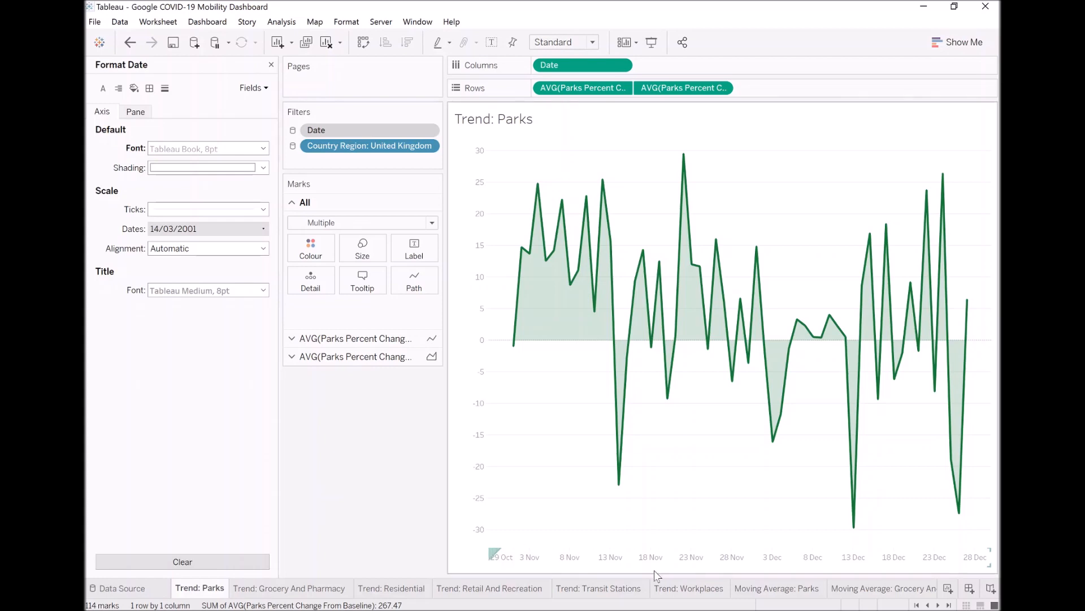
- Open Dashboard 1 and shrink the floating Parks container in both width and height
{"action": "left_click", "coordinate": [949, 605]}
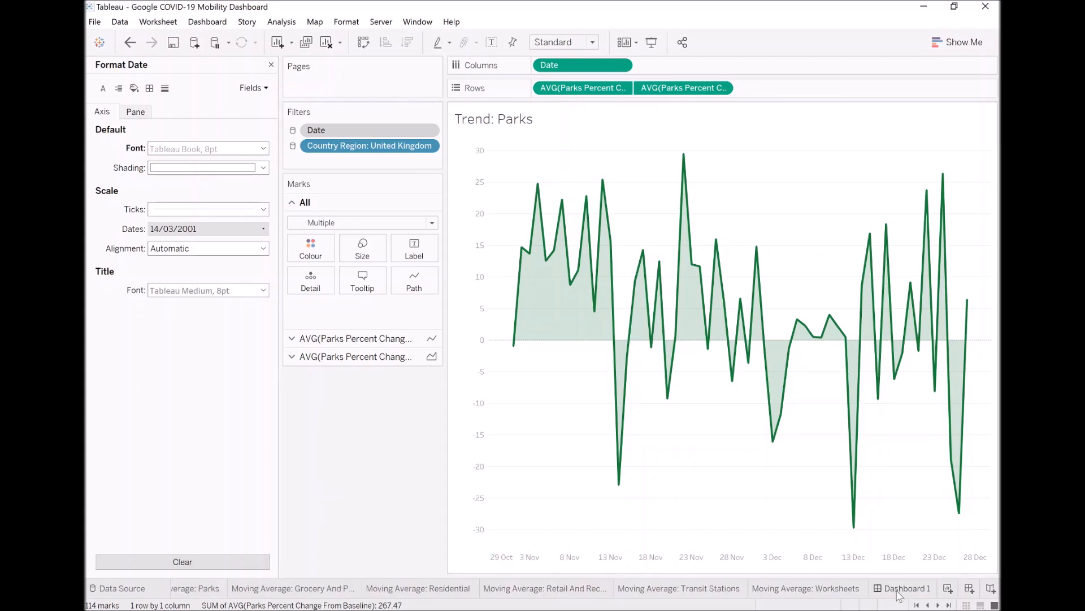
{"action": "left_click", "coordinate": [734, 334]}
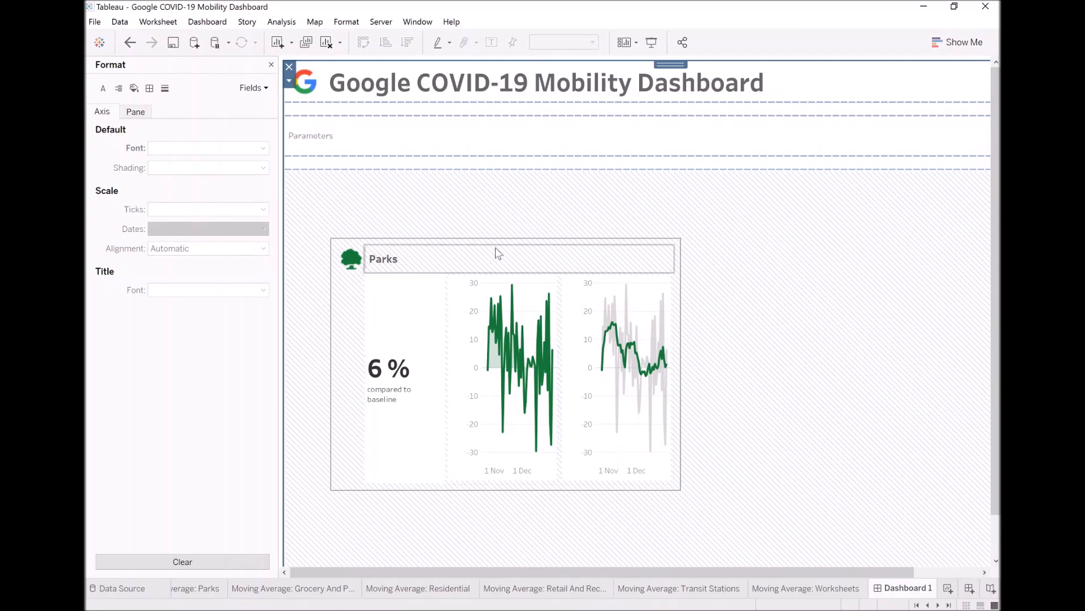
{"action": "left_click", "coordinate": [540, 287]}
{"action": "left_click", "coordinate": [638, 289]}
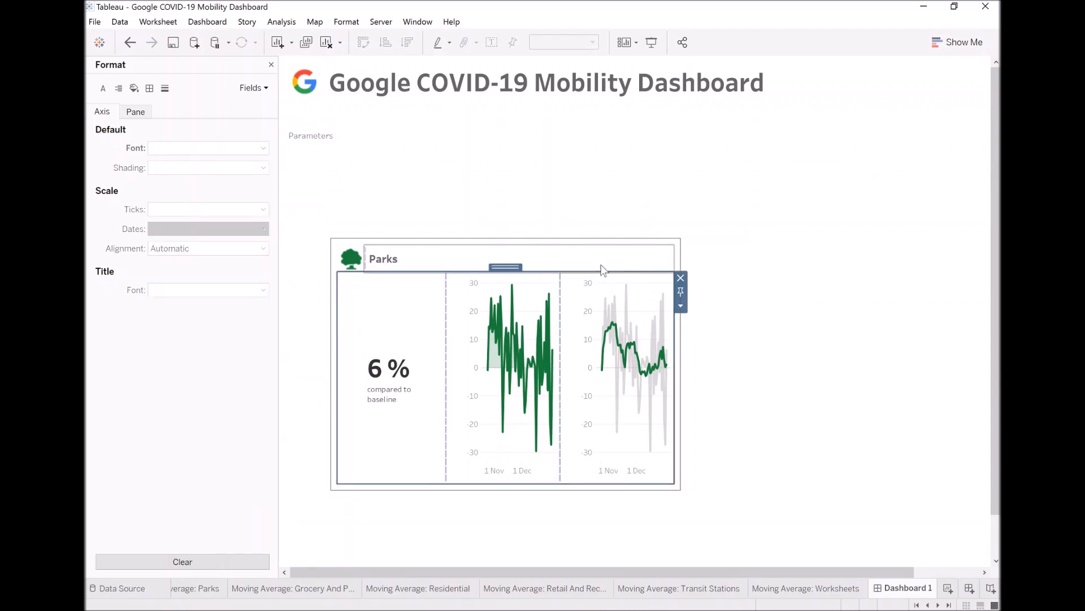
{"action": "left_click", "coordinate": [505, 271]}
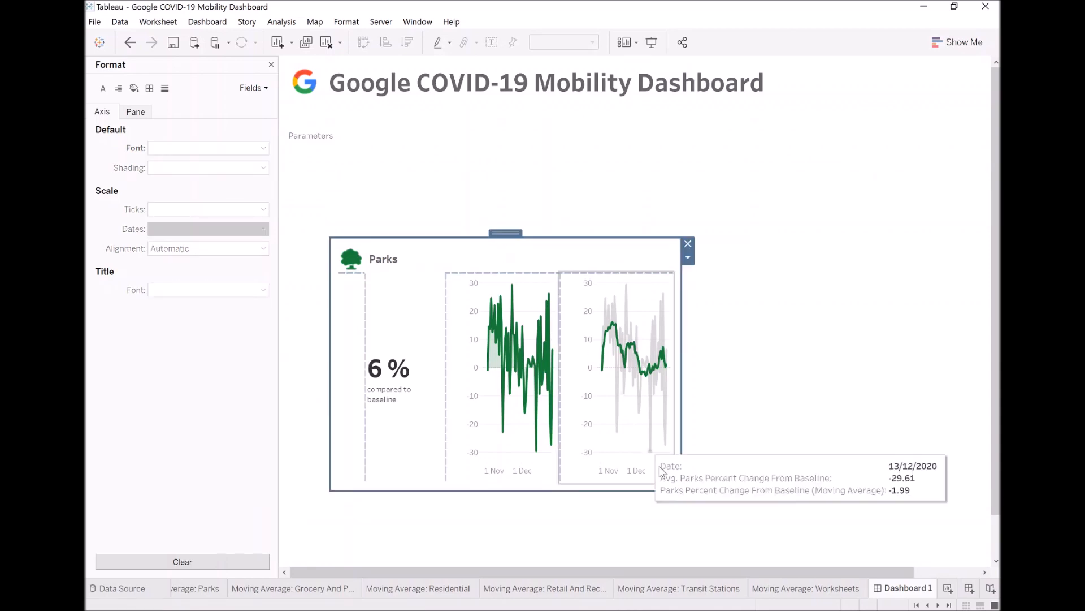
{"action": "left_click_drag", "start_coordinate": [683, 492], "coordinate": [624, 400]}
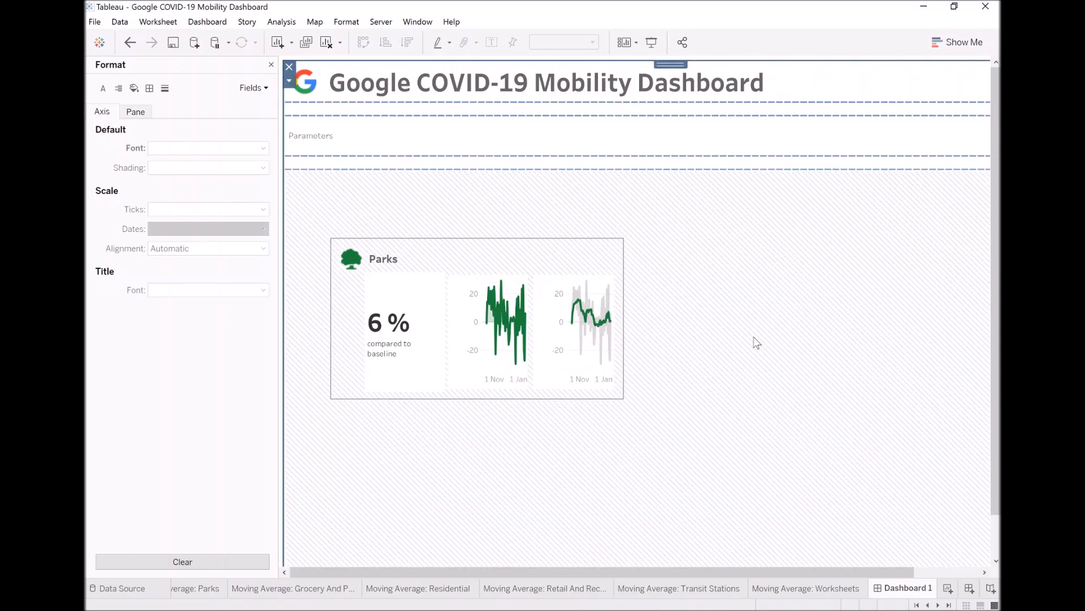
- Move the whole Parks container up and to the left, just below the Parameters row
{"action": "left_click", "coordinate": [485, 260]}
{"action": "double_click", "coordinate": [489, 239]}
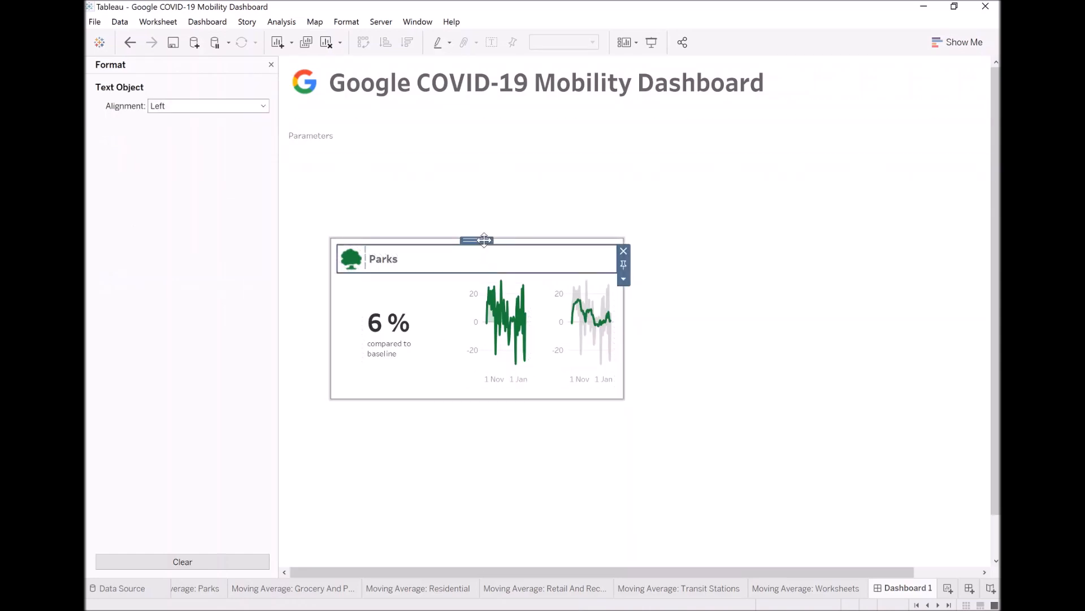
{"action": "left_click_drag", "start_coordinate": [472, 241], "coordinate": [443, 174]}
{"action": "left_click", "coordinate": [472, 378]}
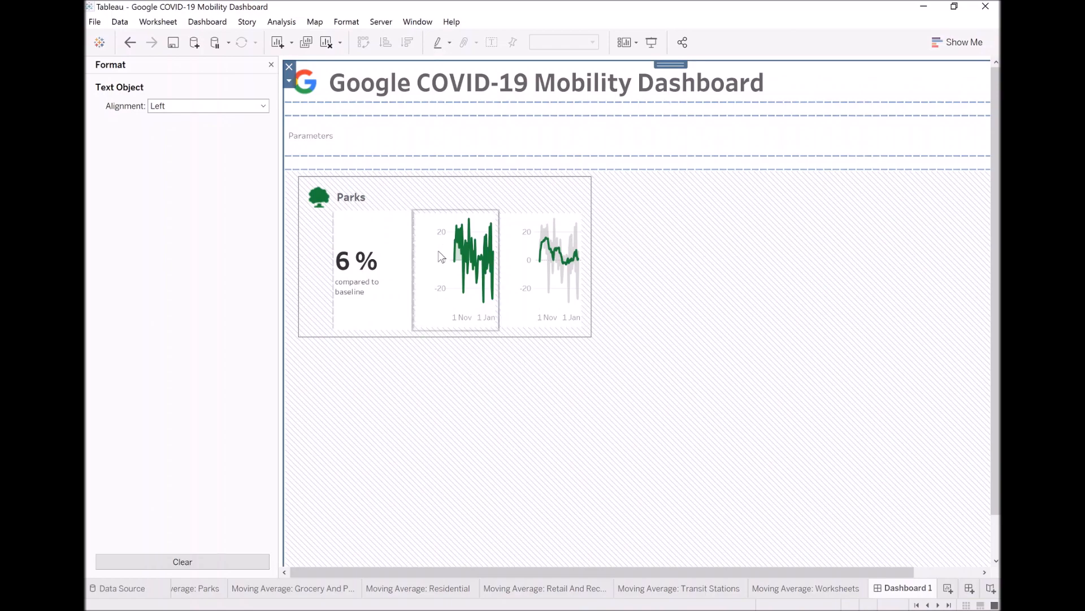
- Narrow the vertical axis area of both the trend and moving average charts in the Parks container
{"action": "left_click", "coordinate": [436, 233]}
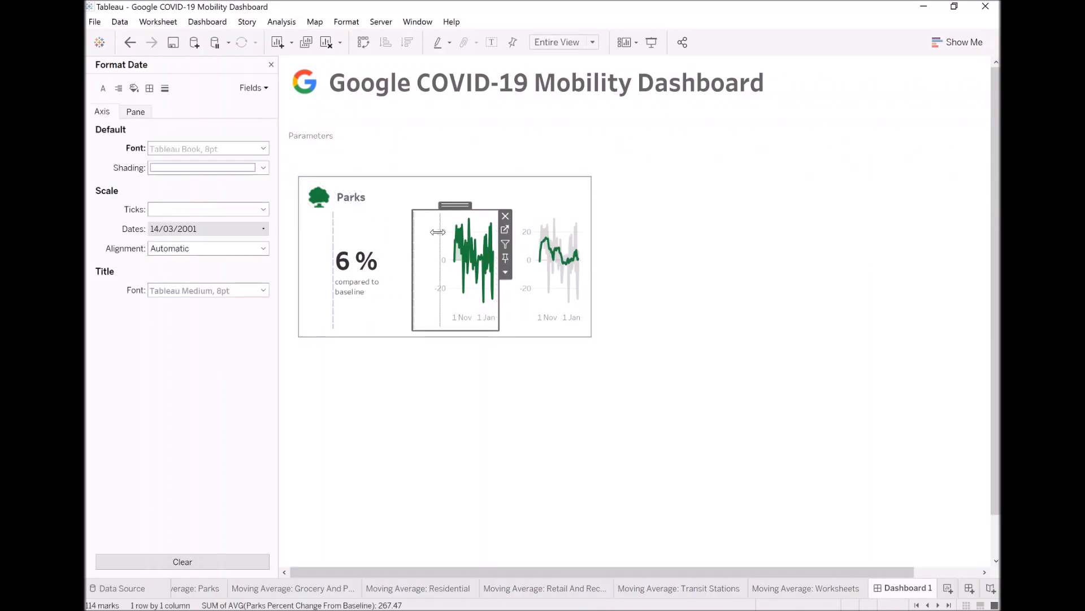
{"action": "left_click_drag", "start_coordinate": [435, 234], "coordinate": [423, 233]}
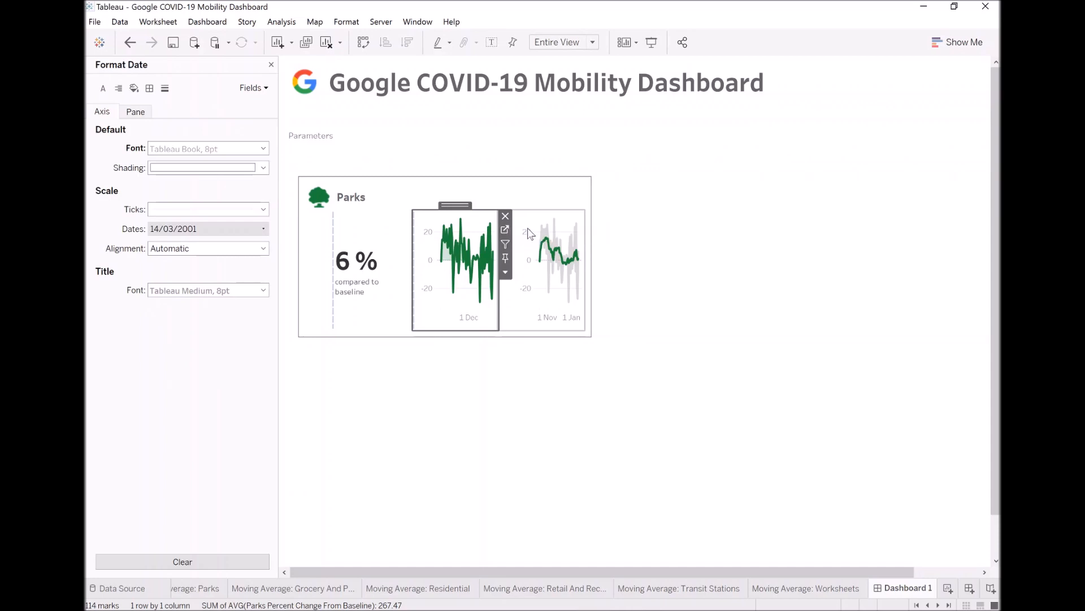
{"action": "left_click_drag", "start_coordinate": [536, 223], "coordinate": [525, 226]}
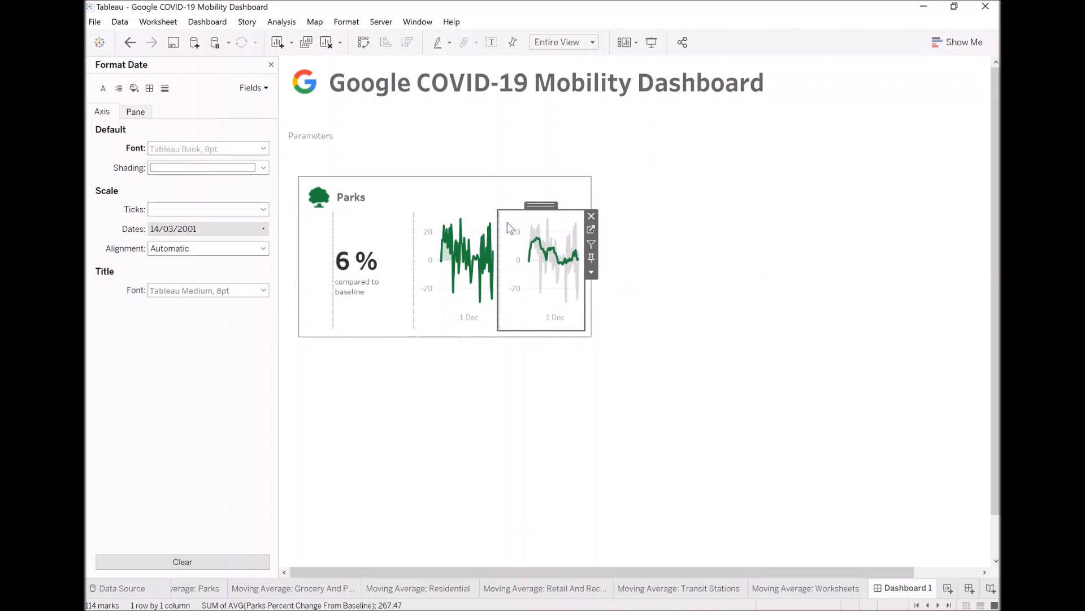
{"action": "mouse_move", "coordinate": [453, 293]}
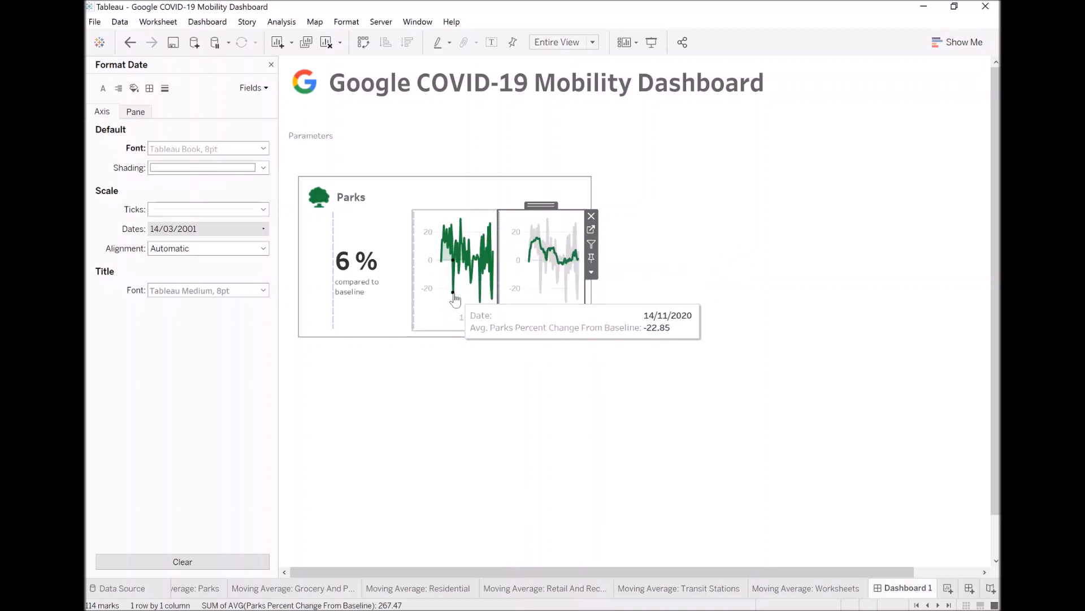
{"action": "left_click", "coordinate": [430, 387]}
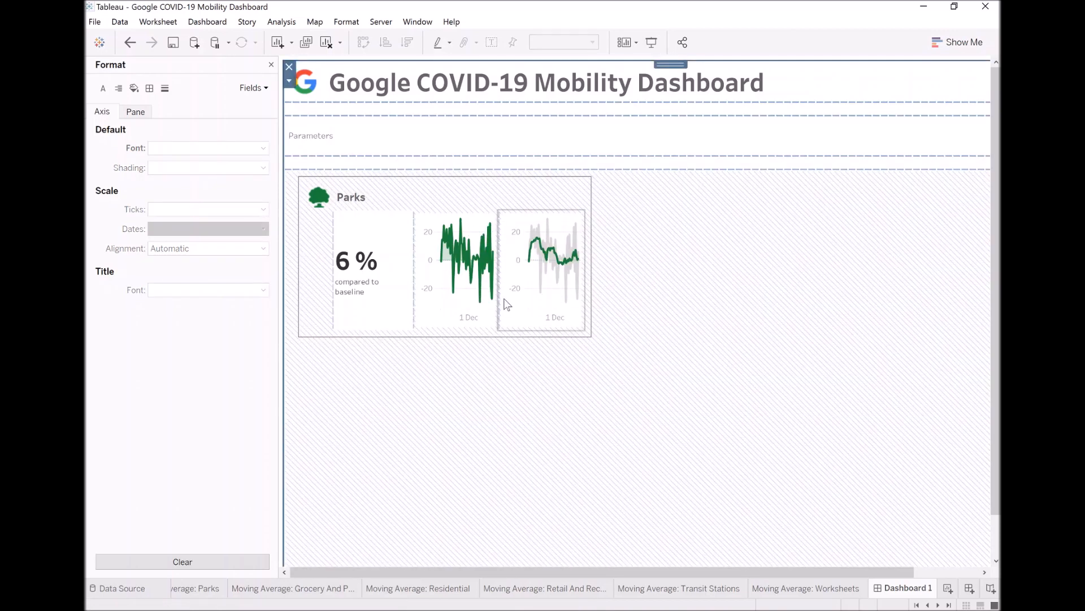
- Show the moving average chart's Country Region filter, place it at the start of the Parameters row, and remove the Parameters placeholder text
{"action": "left_click", "coordinate": [565, 223]}
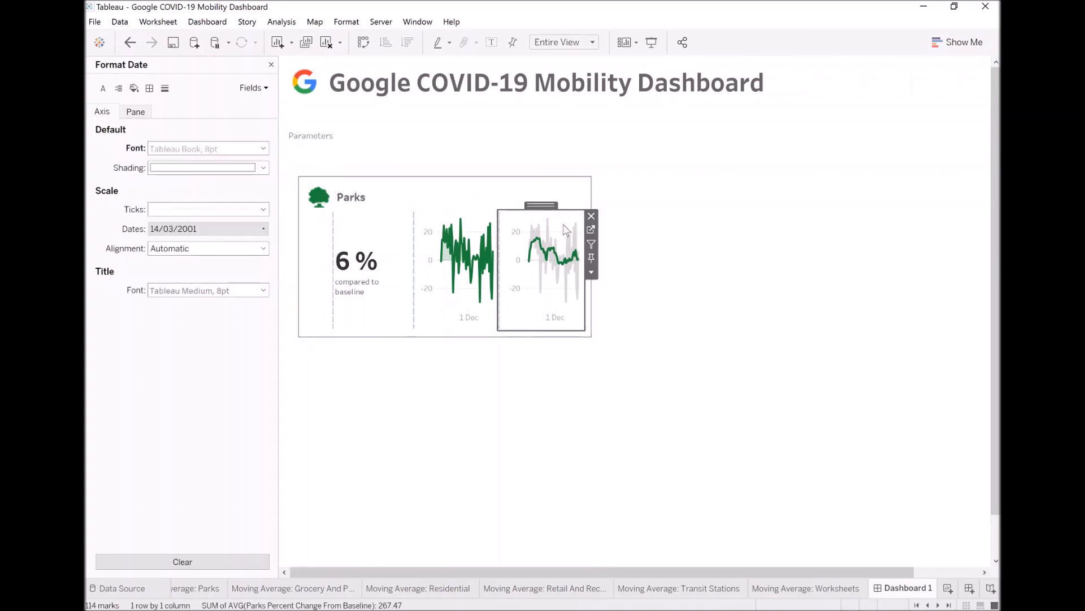
{"action": "left_click", "coordinate": [592, 273]}
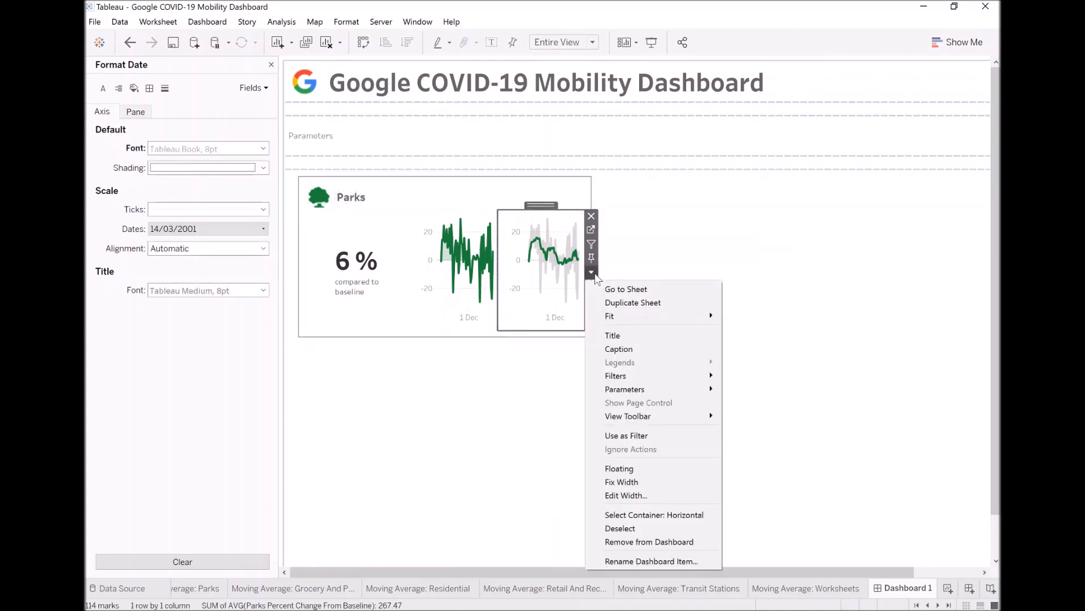
{"action": "mouse_move", "coordinate": [642, 382]}
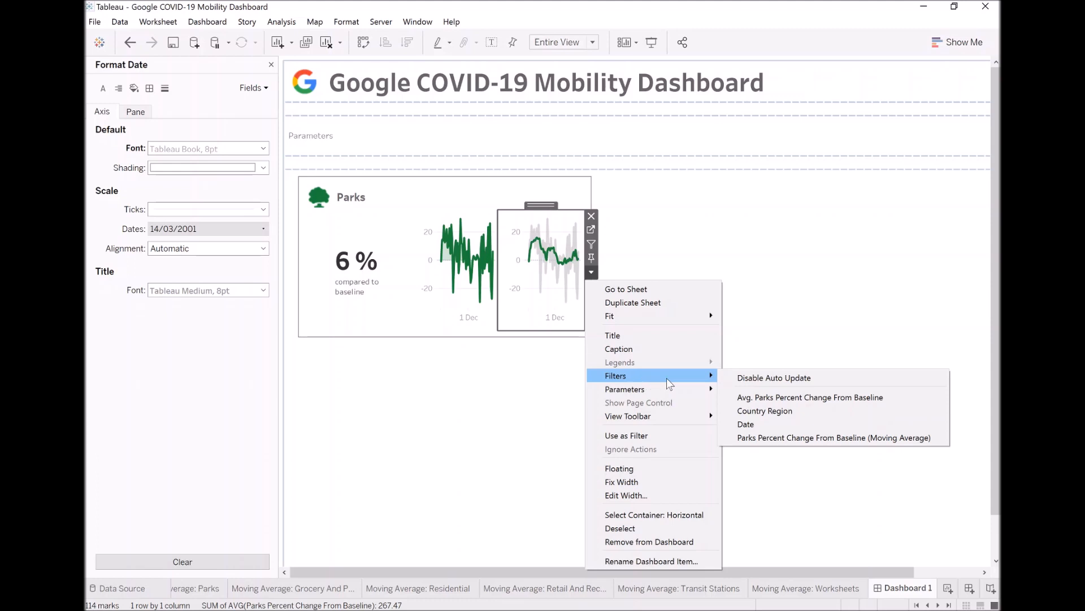
{"action": "left_click", "coordinate": [789, 413]}
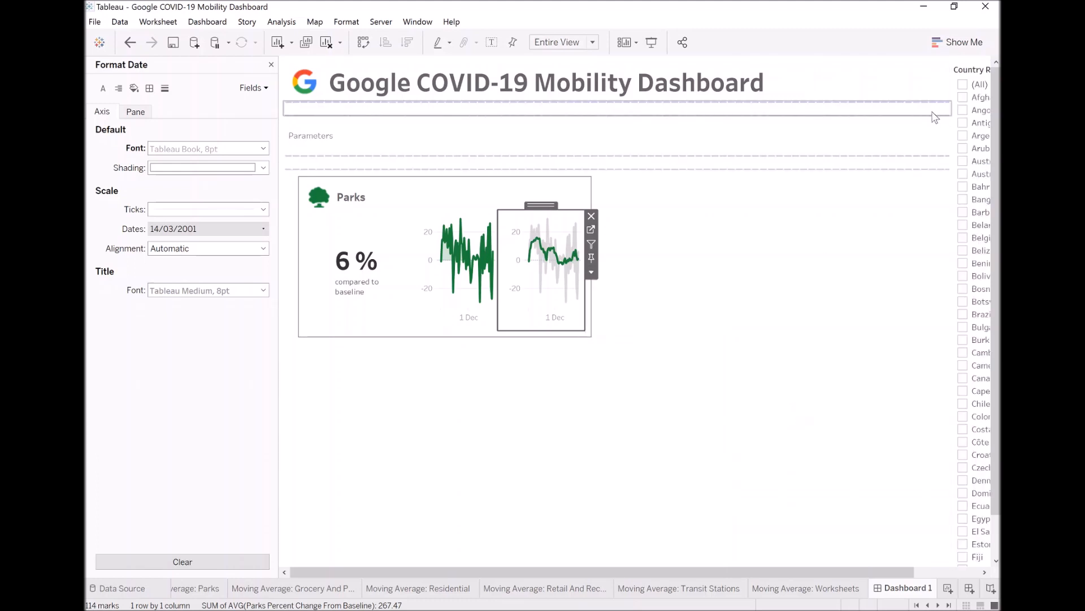
{"action": "left_click", "coordinate": [969, 70]}
{"action": "left_click_drag", "start_coordinate": [971, 65], "coordinate": [373, 142]}
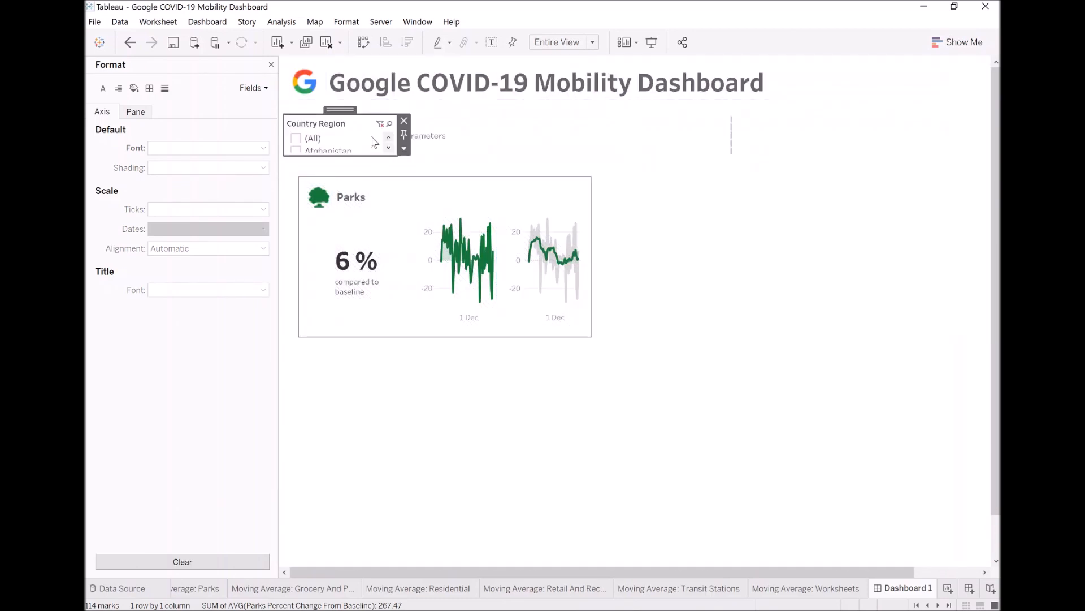
{"action": "left_click", "coordinate": [528, 136]}
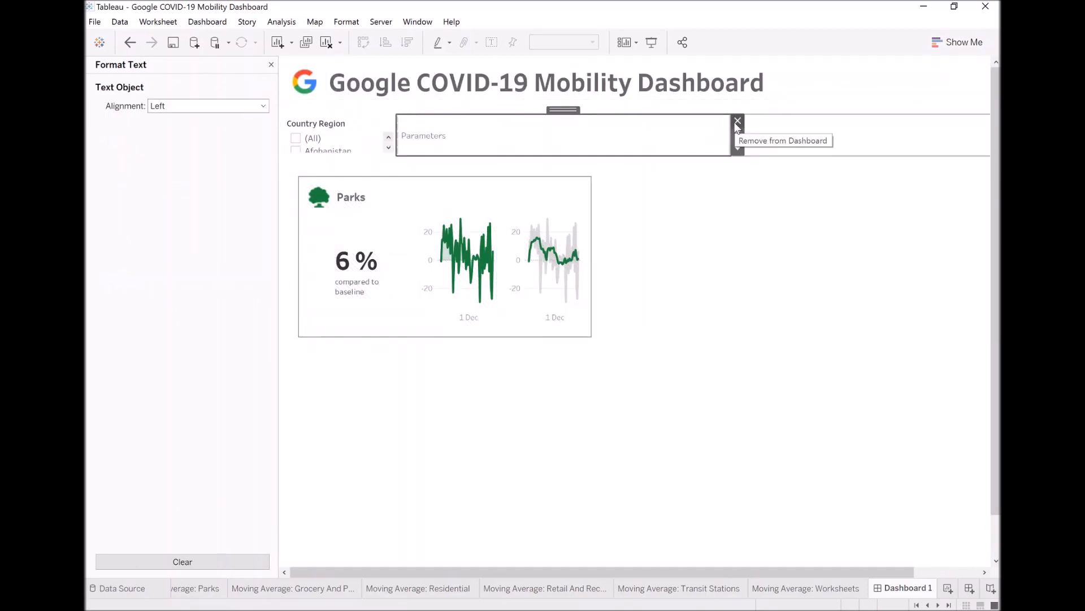
{"action": "left_click", "coordinate": [738, 121]}
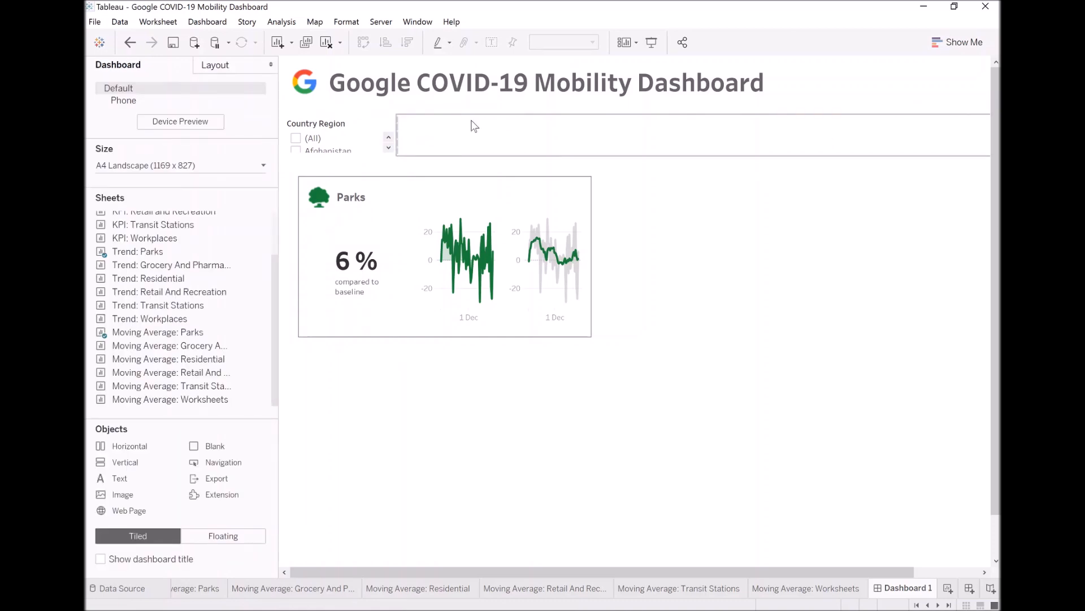
- Show the moving average chart's Date filter and place it directly beside the Country Region filter
{"action": "left_click", "coordinate": [565, 228]}
{"action": "left_click", "coordinate": [592, 272]}
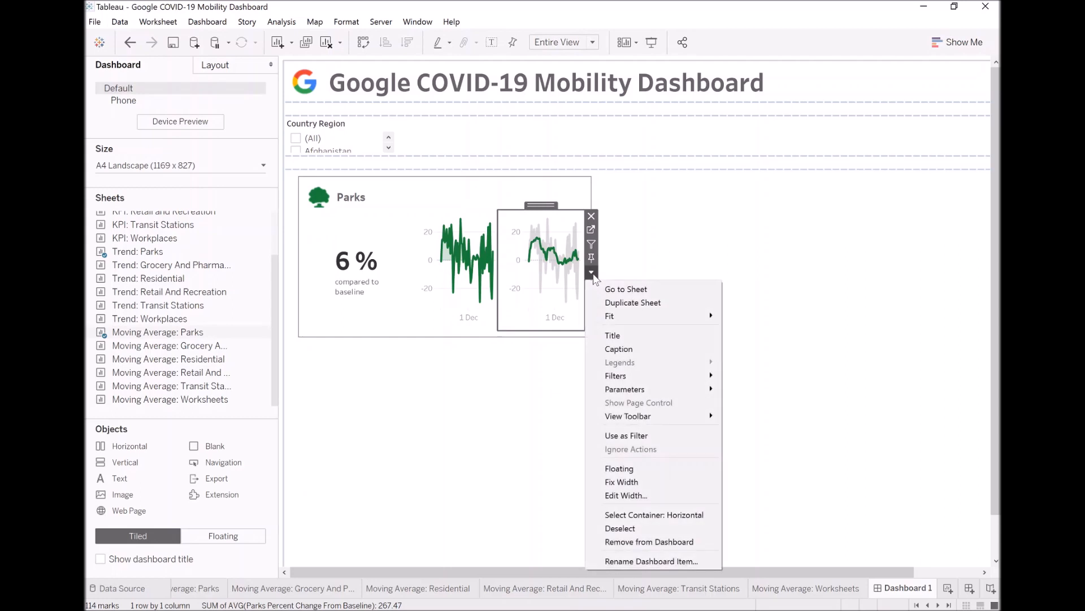
{"action": "mouse_move", "coordinate": [621, 375]}
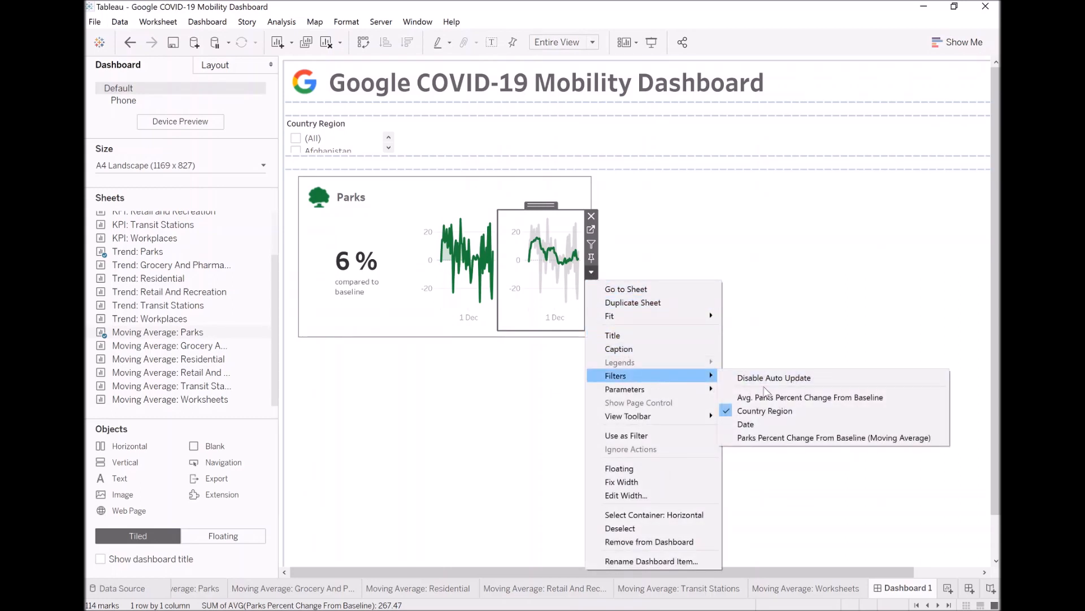
{"action": "left_click", "coordinate": [772, 423]}
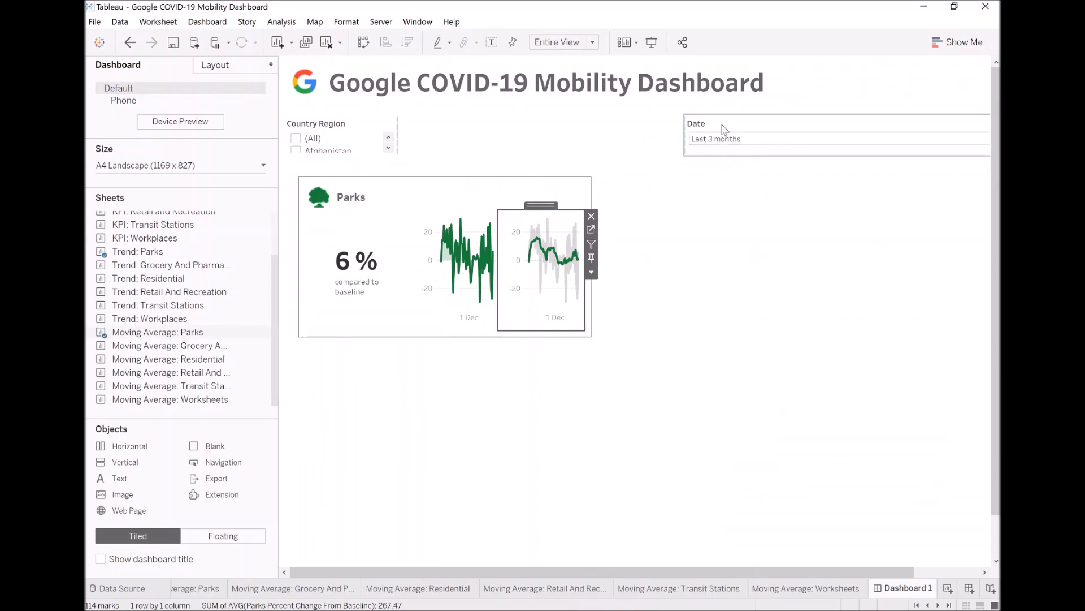
{"action": "left_click", "coordinate": [823, 125]}
{"action": "left_click_drag", "start_coordinate": [870, 109], "coordinate": [426, 147]}
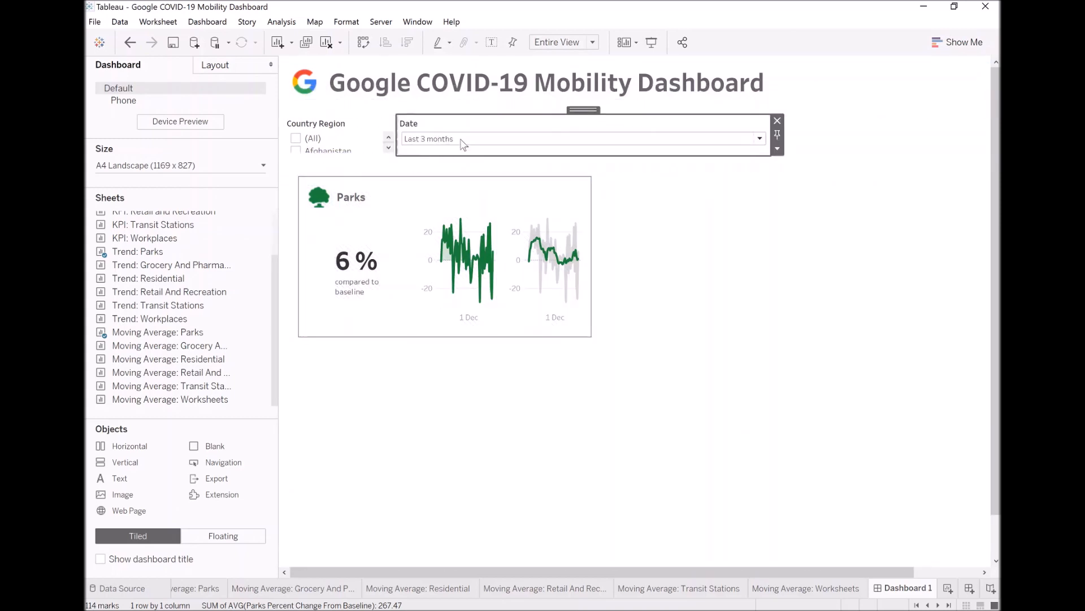
- Set the Country Region filter's width to 150 pixels
{"action": "left_click", "coordinate": [344, 126]}
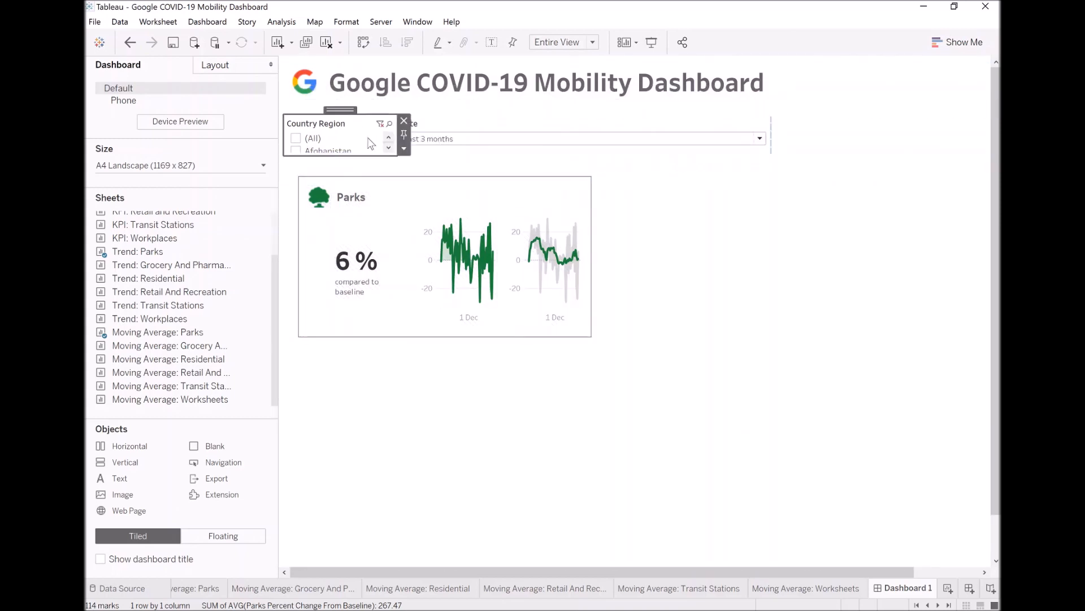
{"action": "left_click", "coordinate": [403, 149]}
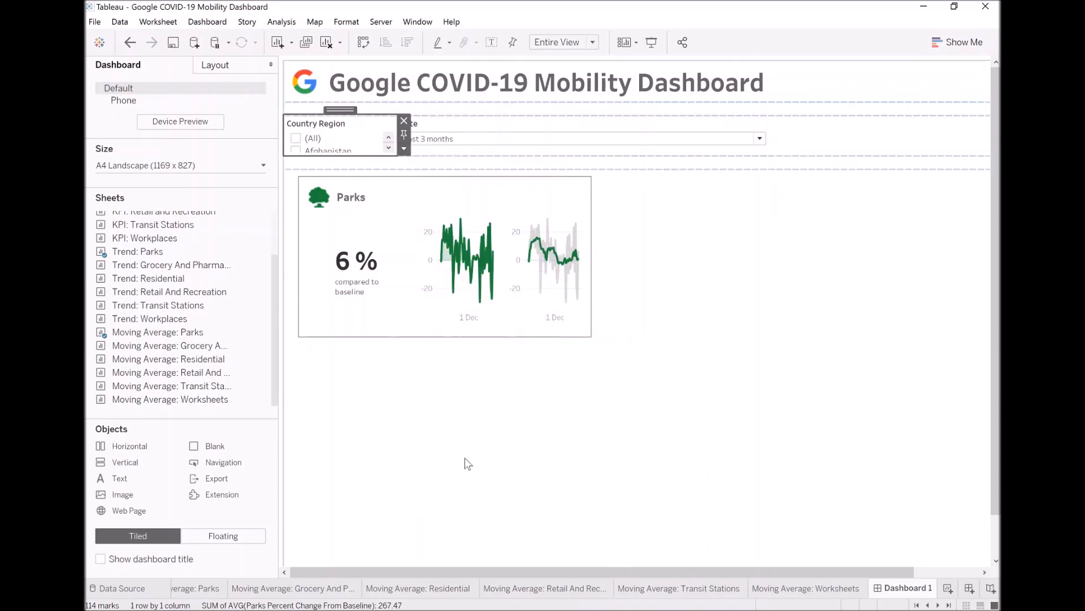
{"action": "left_click", "coordinate": [464, 464]}
{"action": "type", "text": "150"}
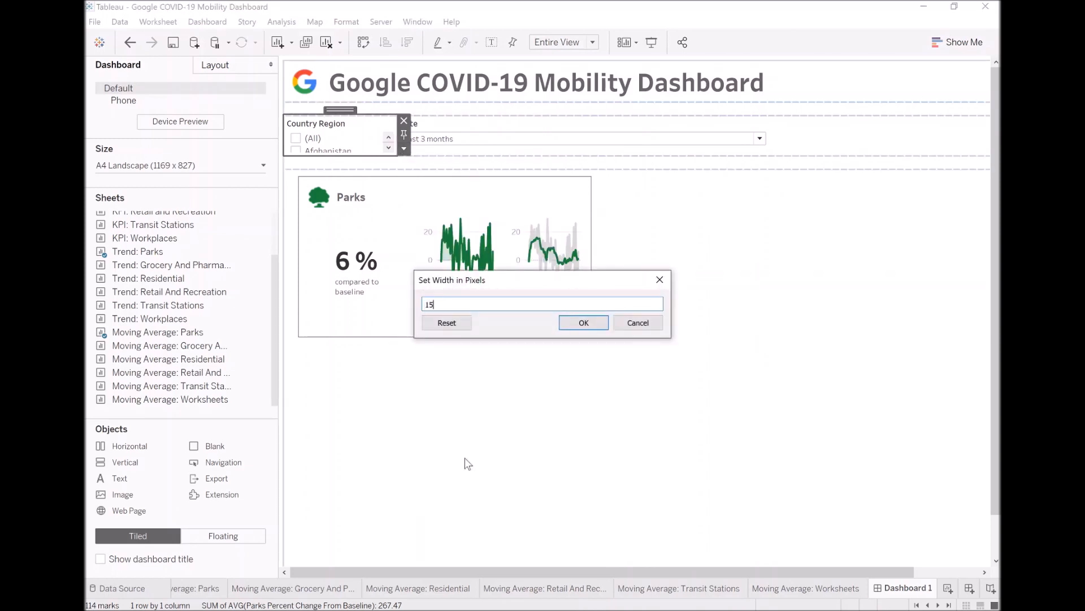
{"action": "key", "text": "Return"}
- Set the Date filter's width to 150 pixels, matching the Country Region filter
{"action": "left_click", "coordinate": [489, 149]}
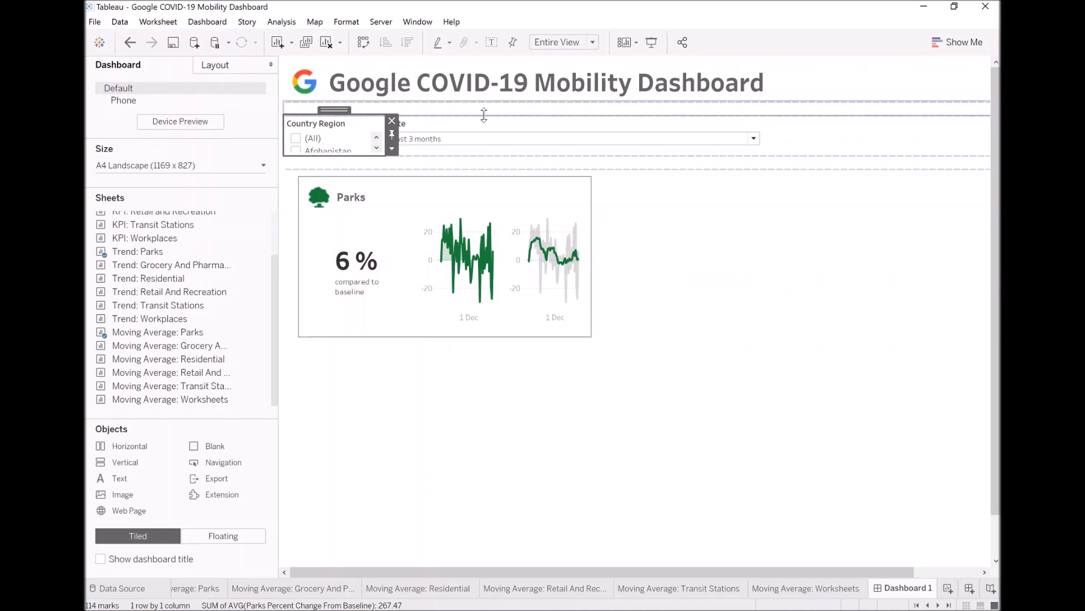
{"action": "left_click", "coordinate": [772, 150]}
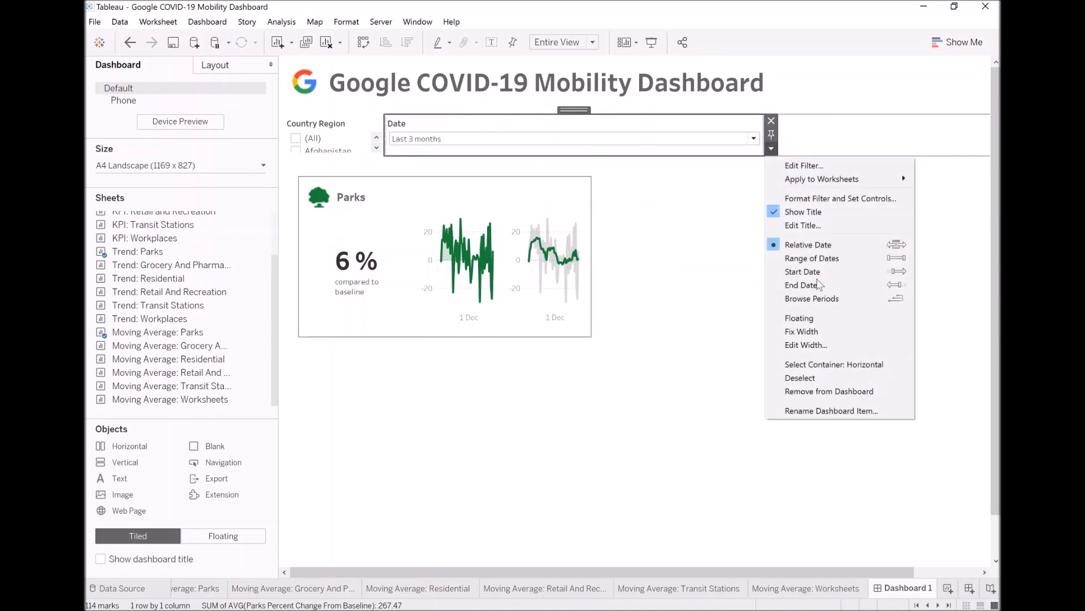
{"action": "left_click", "coordinate": [821, 349]}
{"action": "type", "text": "180"}
{"action": "key", "text": "Return"}
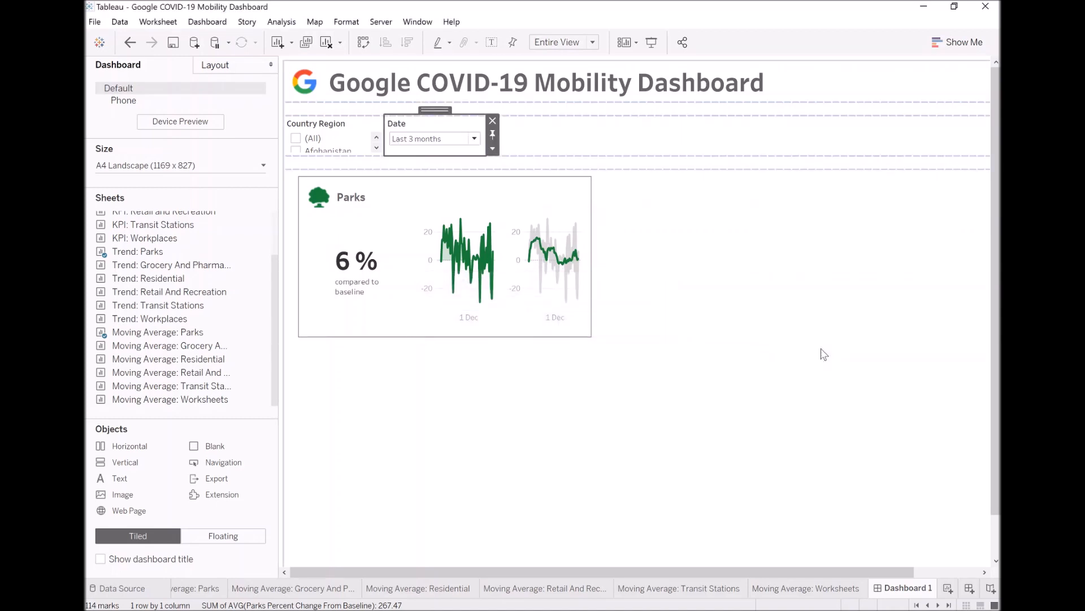
- Change the Country Region filter's display to Multiple Values (dropdown)
{"action": "left_click", "coordinate": [329, 129]}
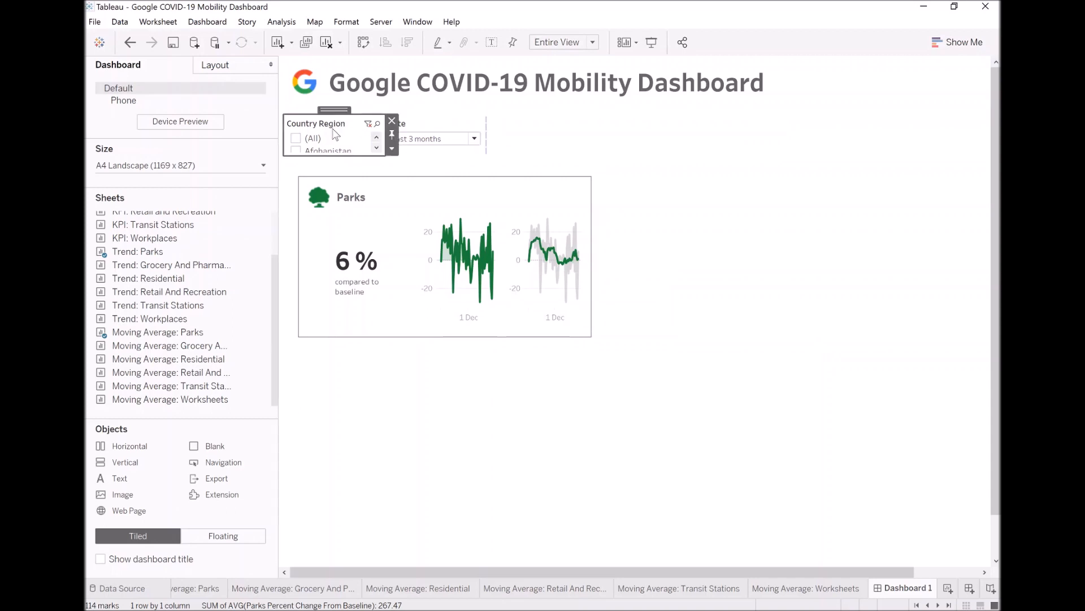
{"action": "left_click", "coordinate": [391, 150]}
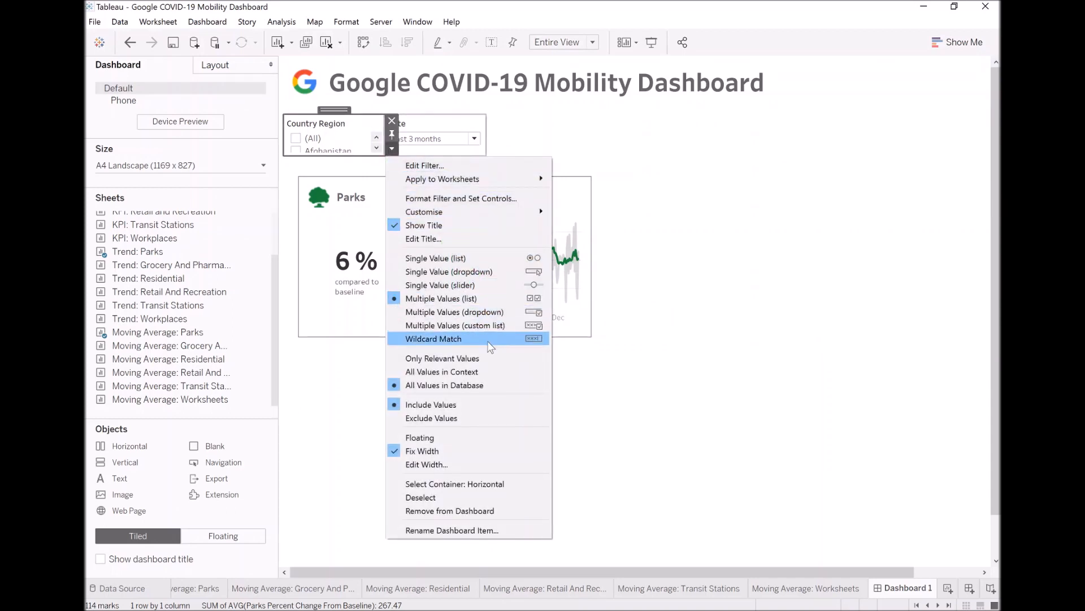
{"action": "left_click", "coordinate": [455, 311]}
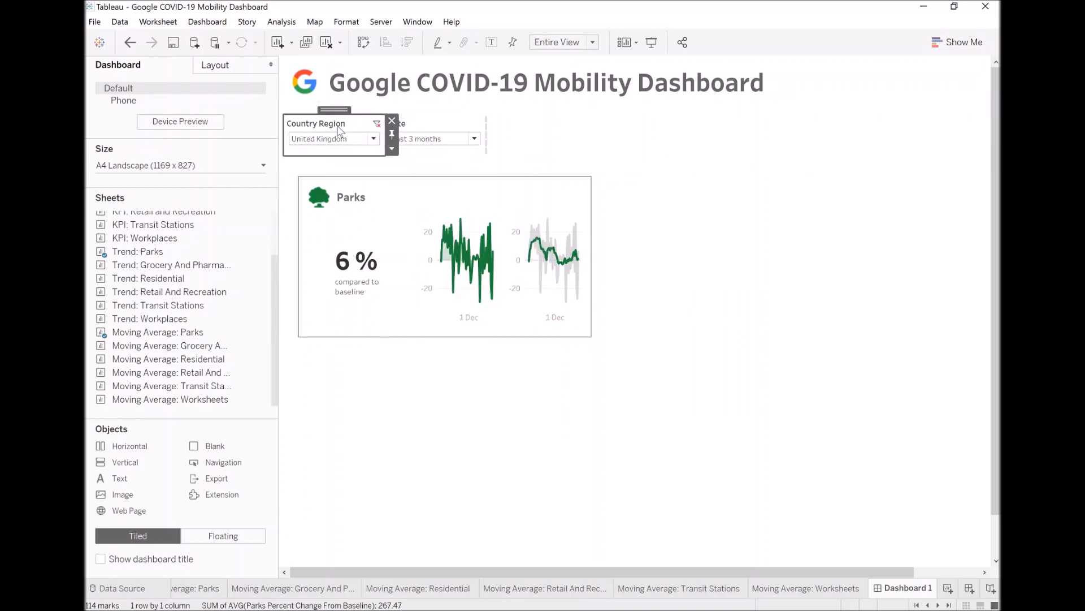
{"action": "left_click", "coordinate": [681, 406]}
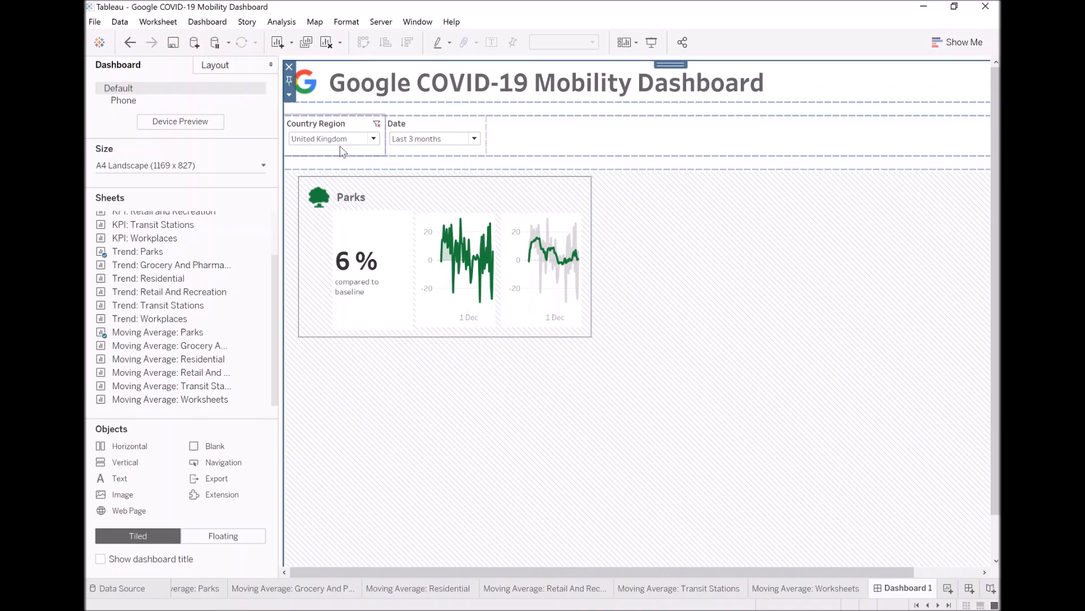
{"action": "left_click", "coordinate": [563, 223]}
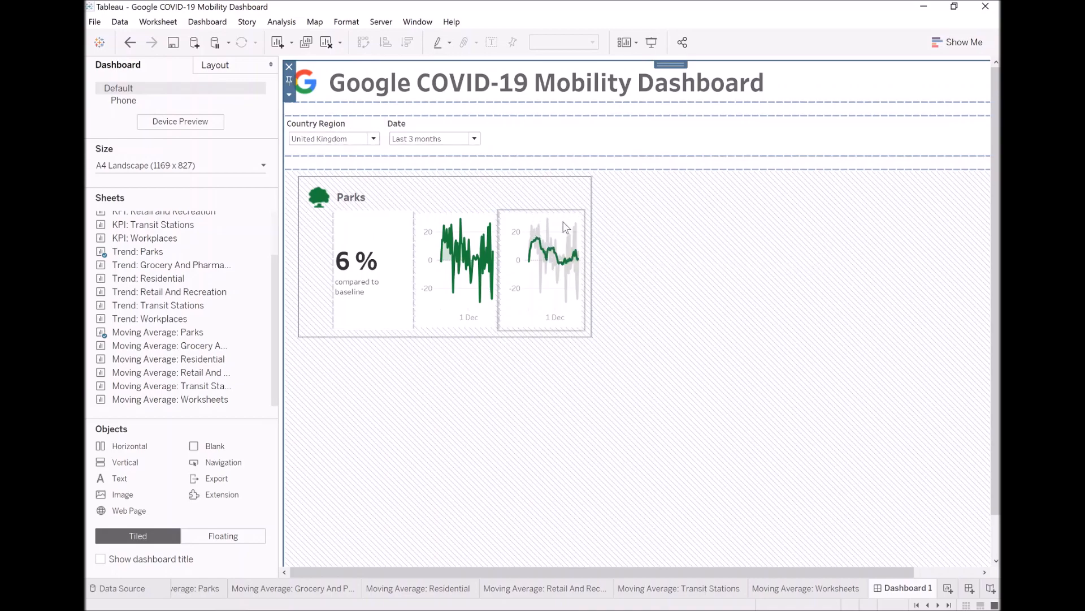
{"action": "left_click", "coordinate": [592, 271]}
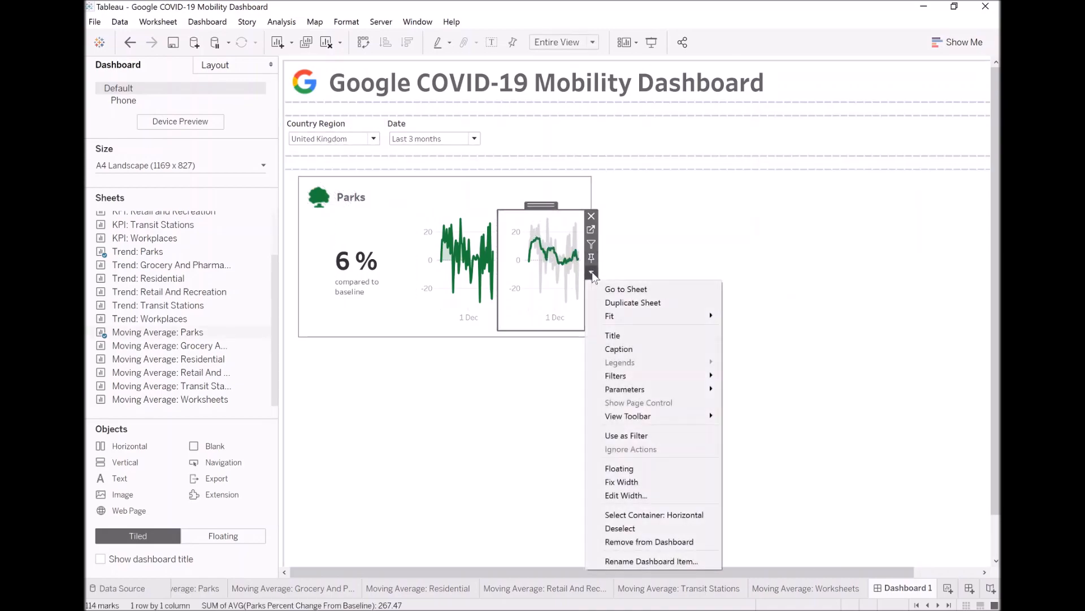
{"action": "mouse_move", "coordinate": [650, 389]}
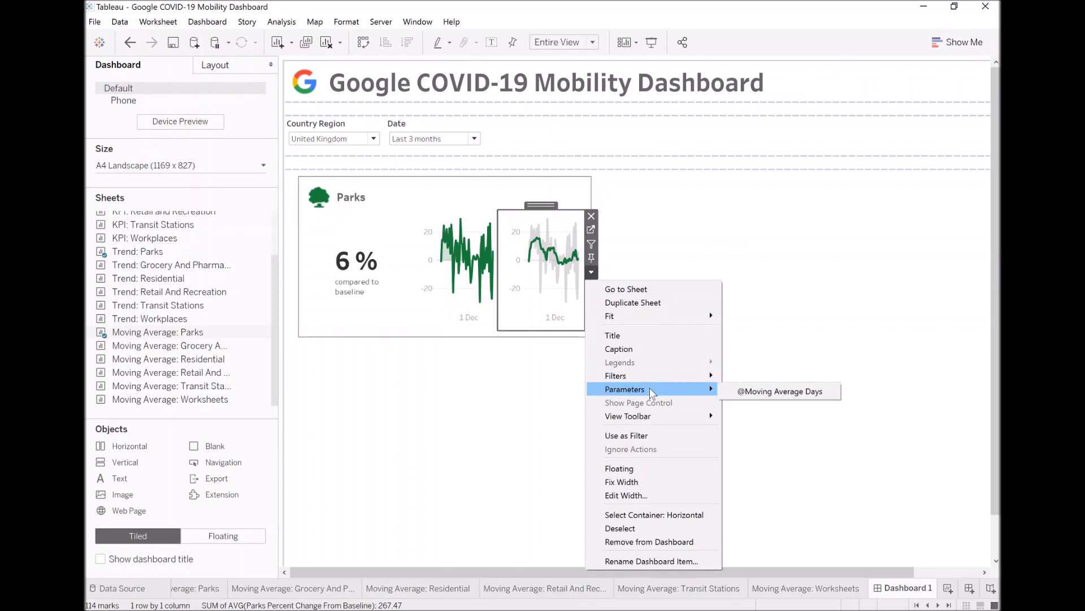
{"action": "left_click", "coordinate": [790, 392]}
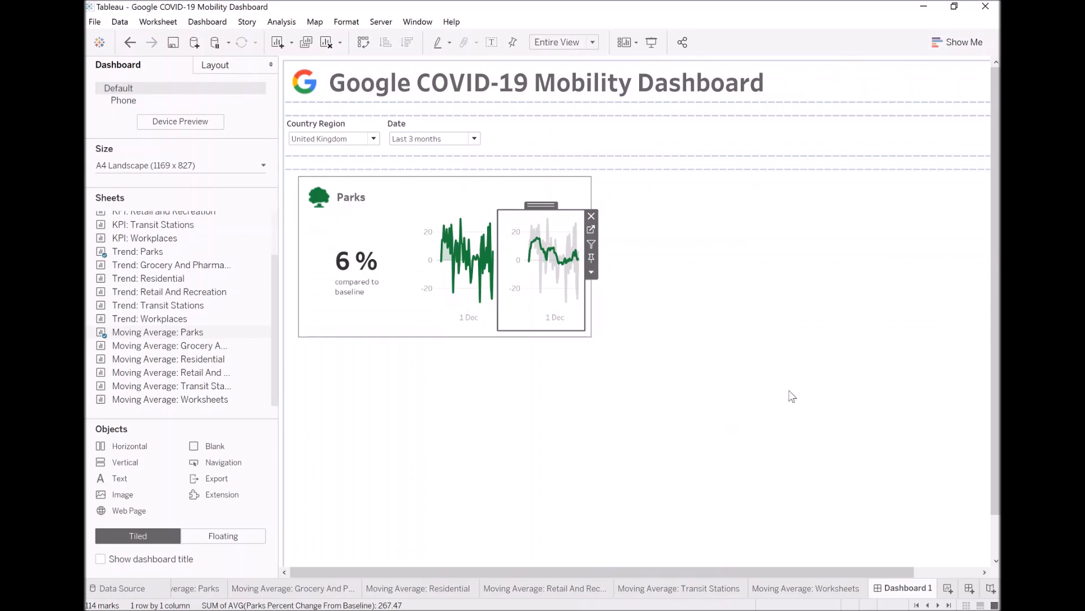
{"action": "left_click_drag", "start_coordinate": [894, 110], "coordinate": [509, 132]}
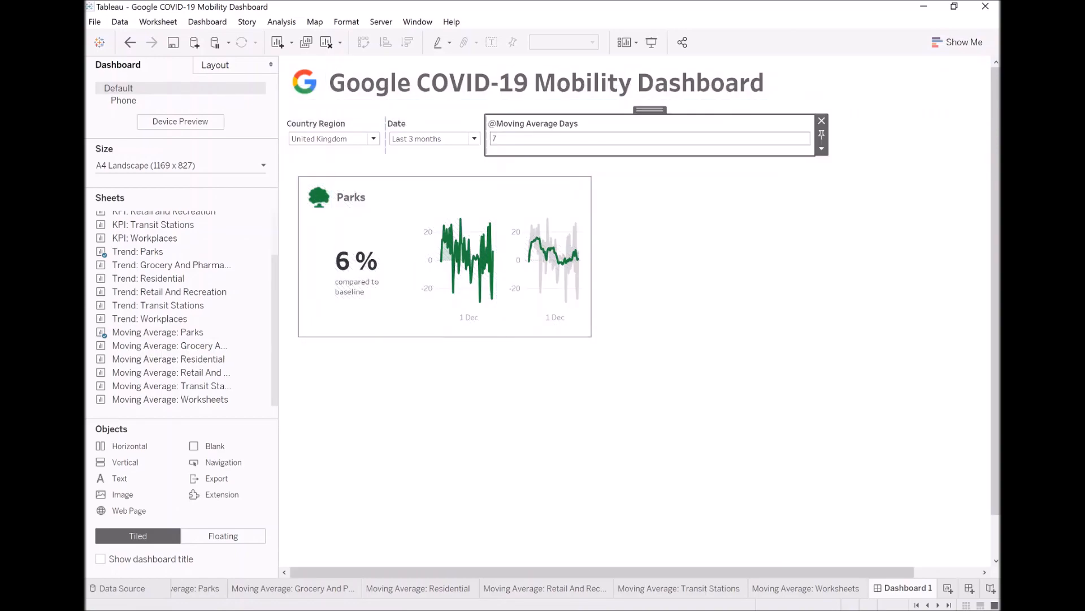
{"action": "left_click", "coordinate": [822, 149]}
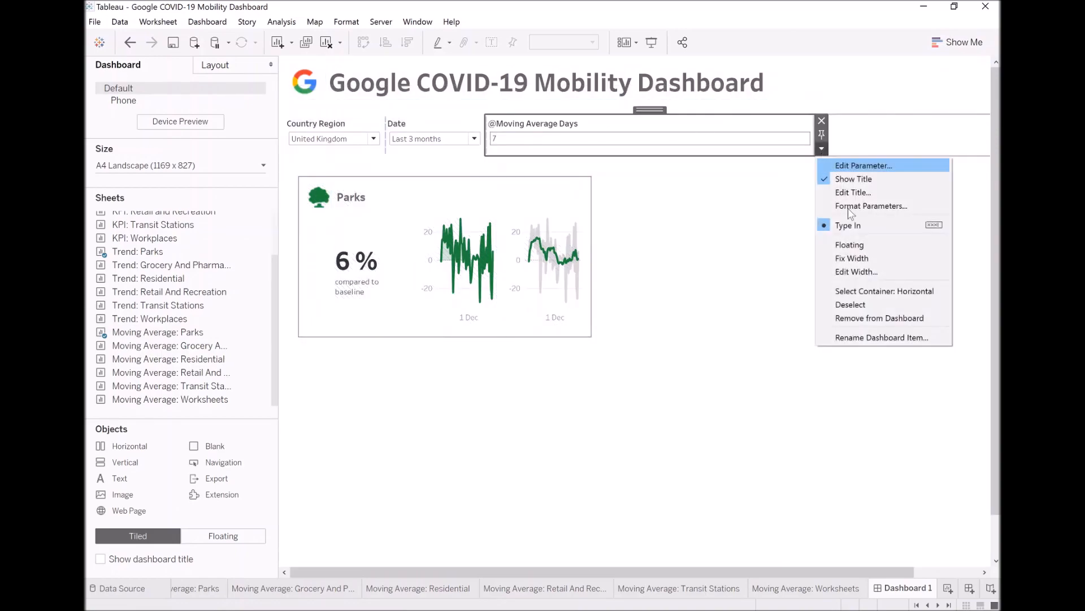
{"action": "left_click", "coordinate": [867, 275]}
{"action": "key", "text": "Return"}
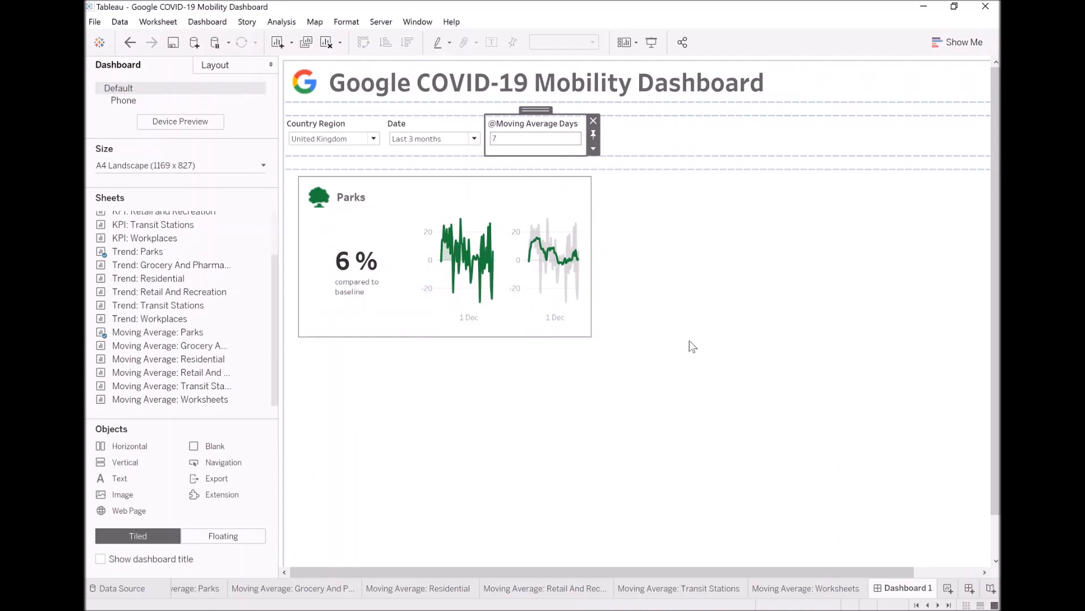
{"action": "left_click", "coordinate": [654, 396]}
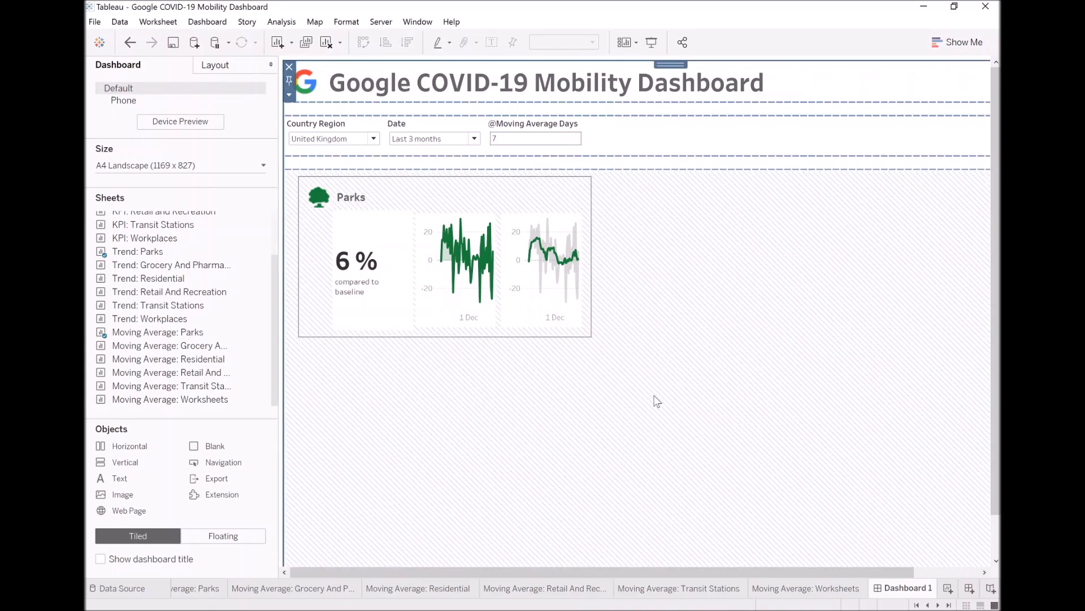
- Remove the leading @ from the parameter control's title so it reads Moving Average Days
{"action": "double_click", "coordinate": [500, 125]}
{"action": "left_click_drag", "start_coordinate": [377, 247], "coordinate": [343, 254]}
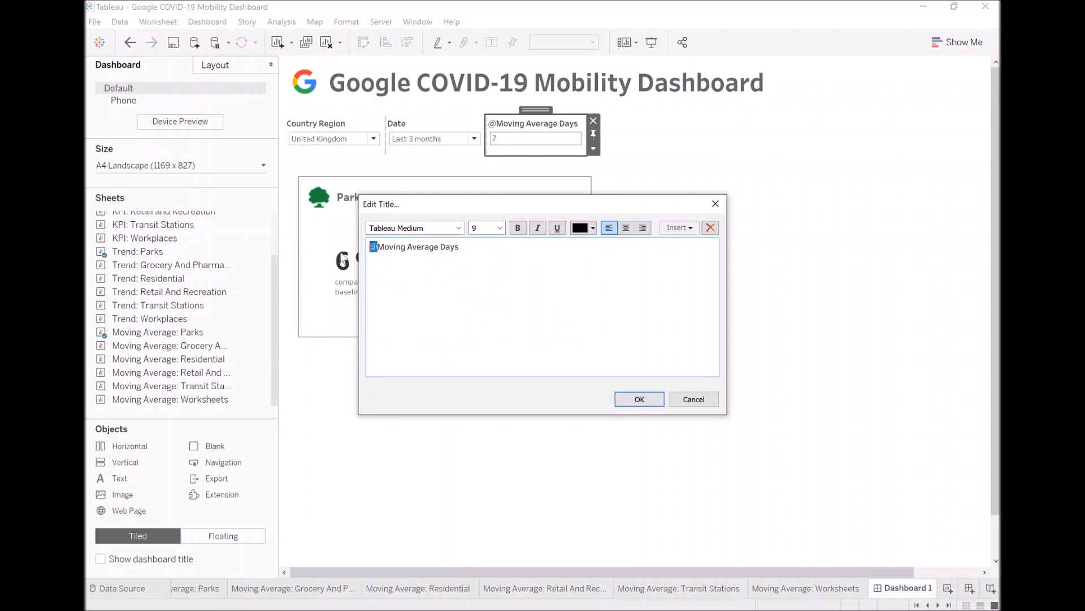
{"action": "key", "text": "Delete"}
- Recolour the Moving Average Days title text grey and apply the title changes
{"action": "key", "text": "ctrl+a"}
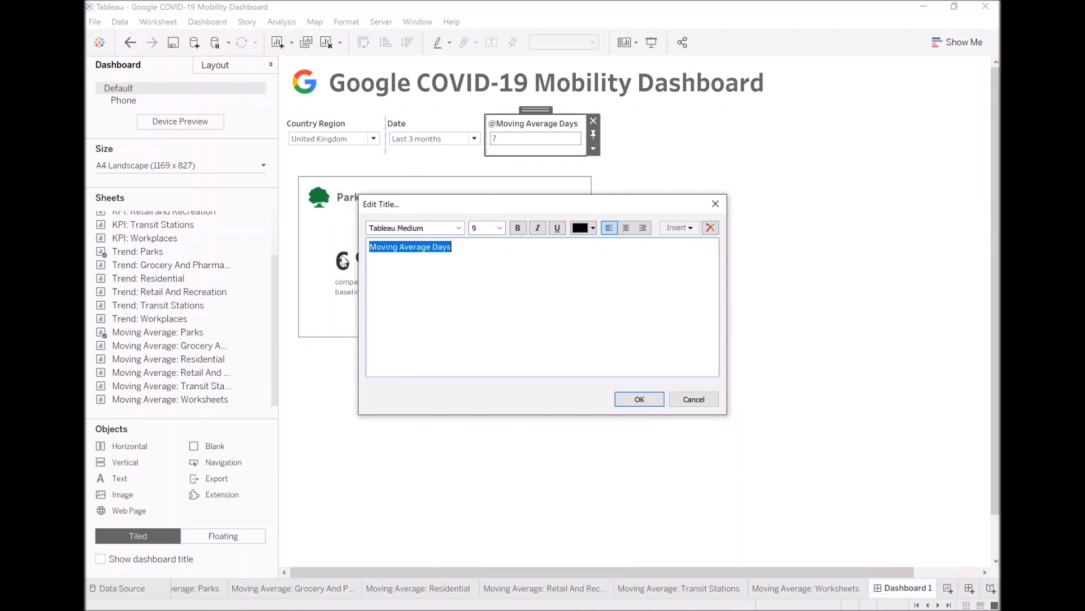
{"action": "left_click", "coordinate": [500, 228]}
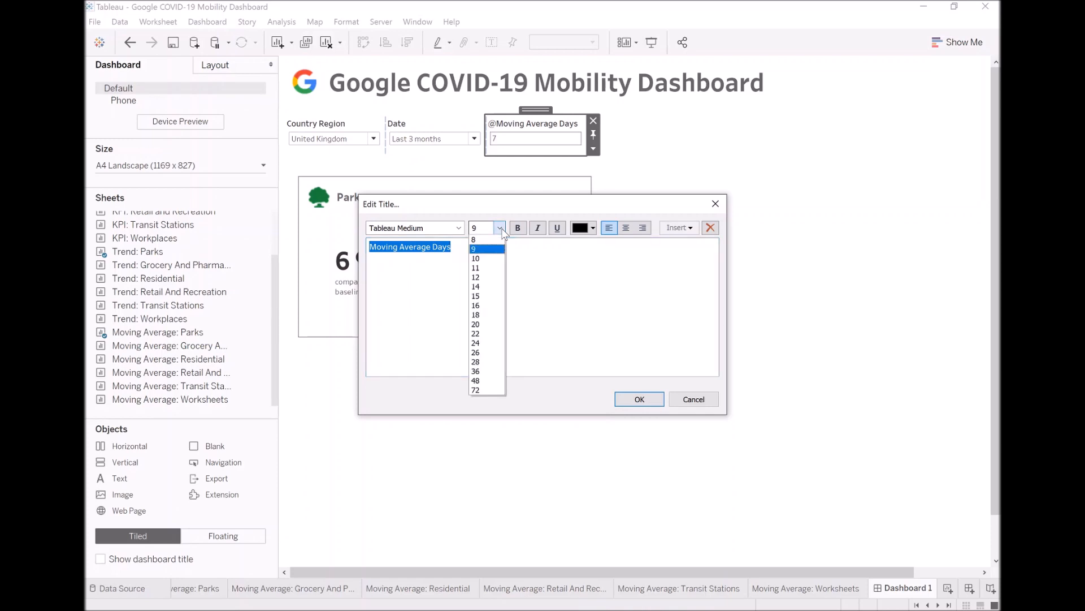
{"action": "left_click", "coordinate": [584, 231]}
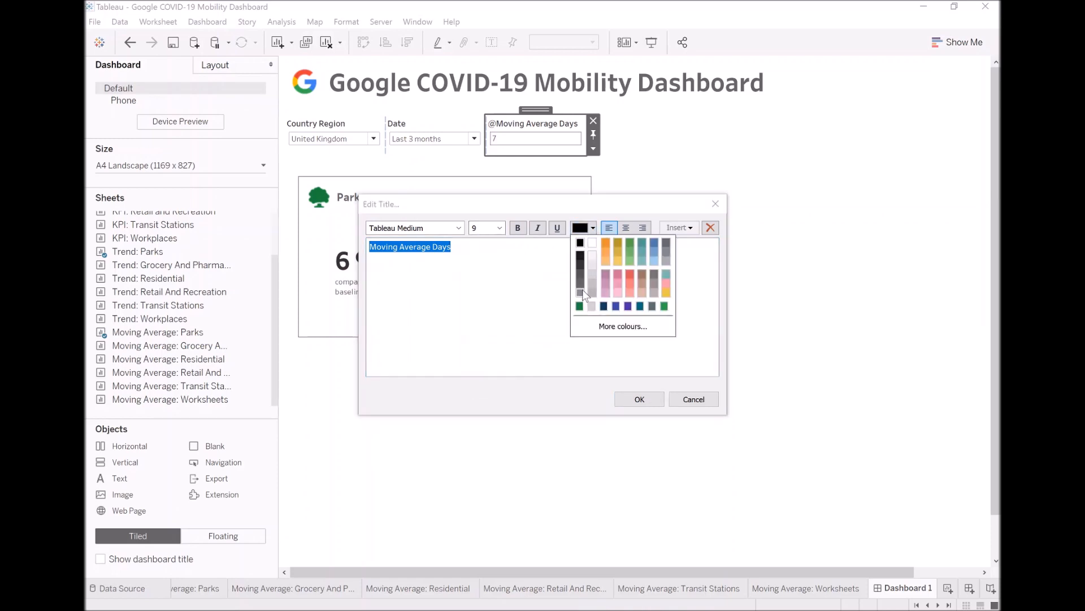
{"action": "left_click", "coordinate": [583, 292]}
{"action": "left_click", "coordinate": [584, 227]}
{"action": "left_click", "coordinate": [579, 306]}
{"action": "left_click", "coordinate": [632, 399]}
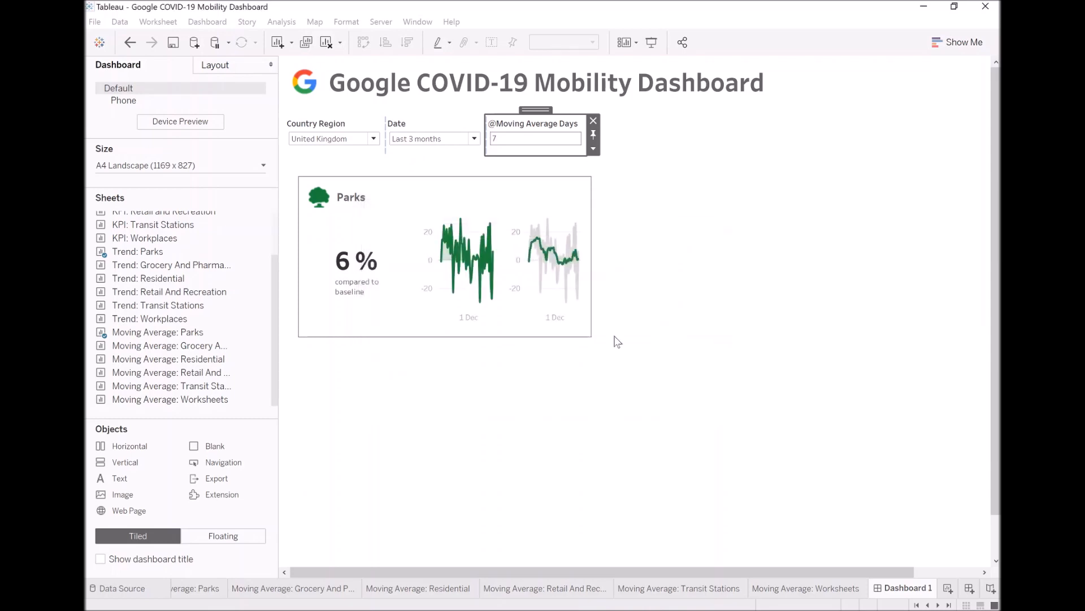
- Recolour the Date filter's title text grey to match the Moving Average Days title
{"action": "left_click", "coordinate": [417, 123]}
{"action": "double_click", "coordinate": [417, 124]}
{"action": "key", "text": "ctrl+a"}
{"action": "left_click", "coordinate": [593, 227]}
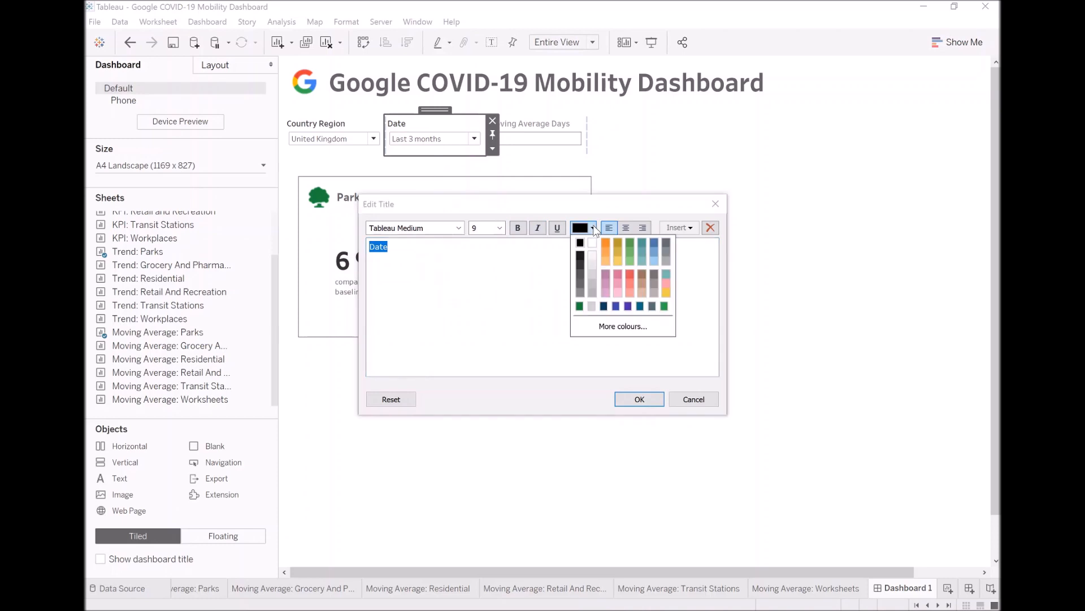
{"action": "left_click", "coordinate": [580, 284]}
{"action": "left_click", "coordinate": [638, 399]}
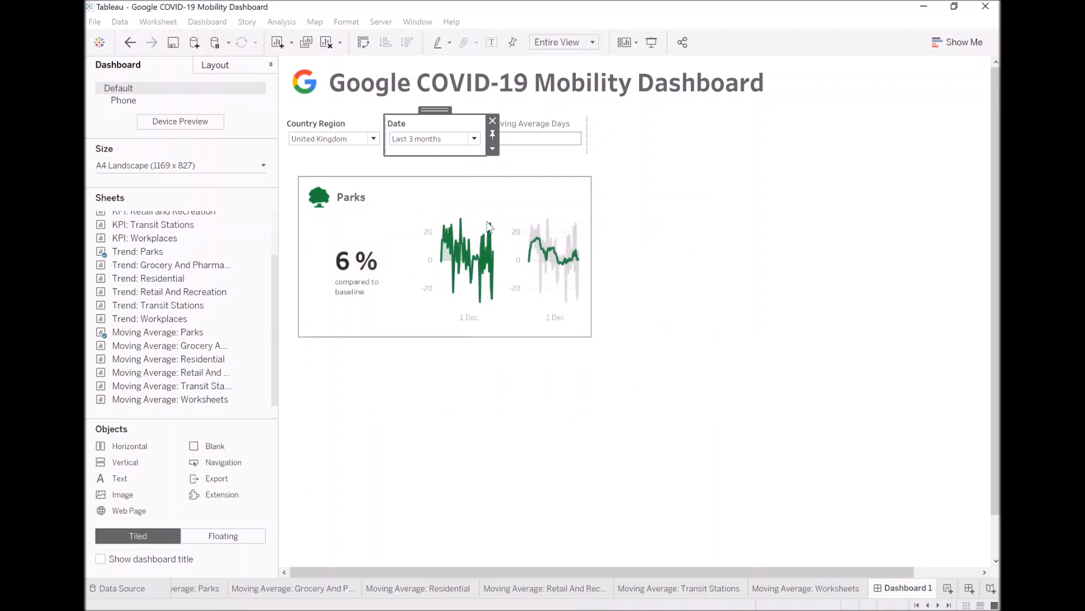
- Recolour the Country Region filter's title text grey to match the other two control titles
{"action": "double_click", "coordinate": [324, 131]}
{"action": "key", "text": "ctrl+a"}
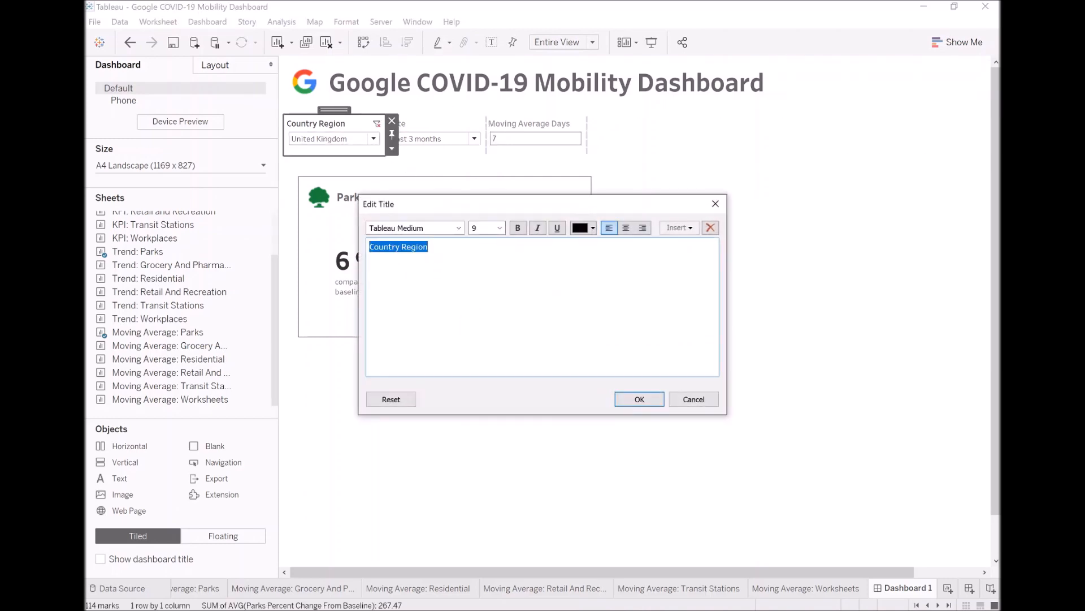
{"action": "left_click", "coordinate": [581, 229]}
{"action": "left_click", "coordinate": [580, 284]}
{"action": "left_click", "coordinate": [640, 399]}
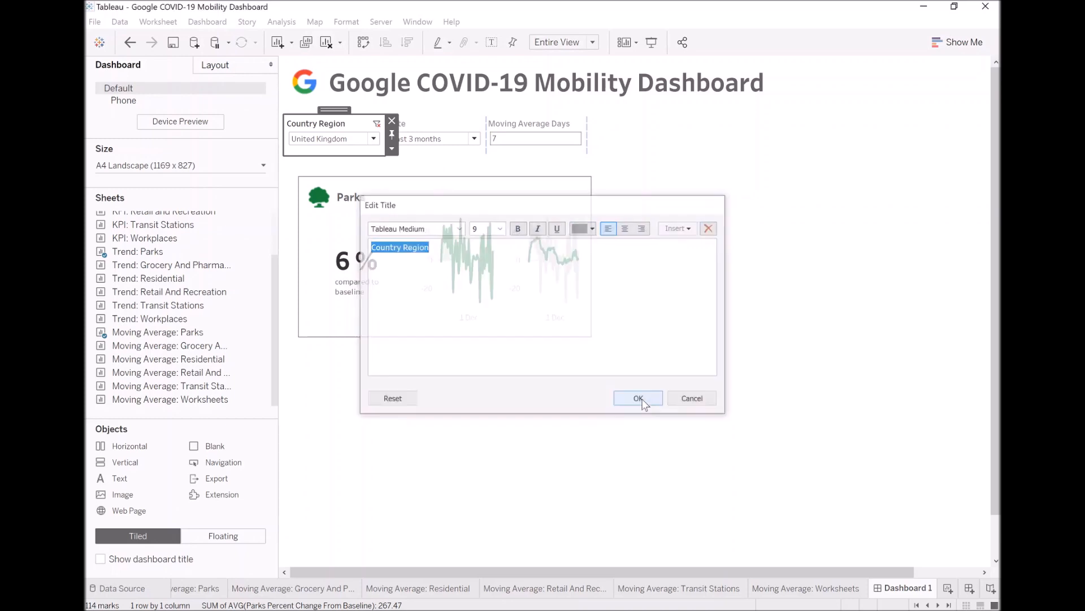
{"action": "left_click", "coordinate": [710, 284]}
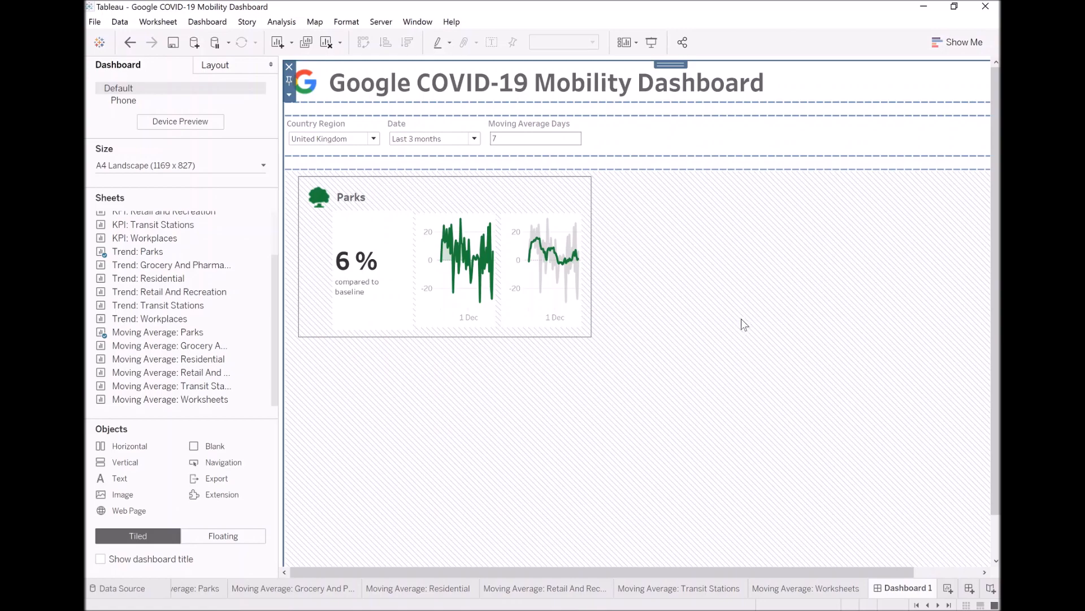
- Add a floating vertical container beside the Parks card and size it to roughly the card's height
{"action": "left_click", "coordinate": [517, 177]}
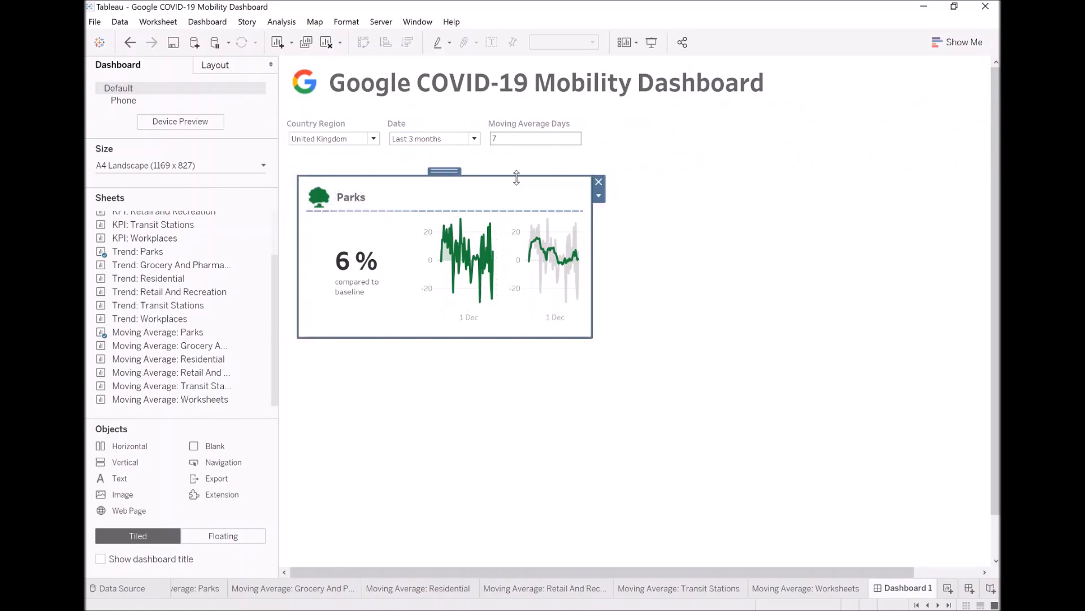
{"action": "left_click", "coordinate": [731, 261]}
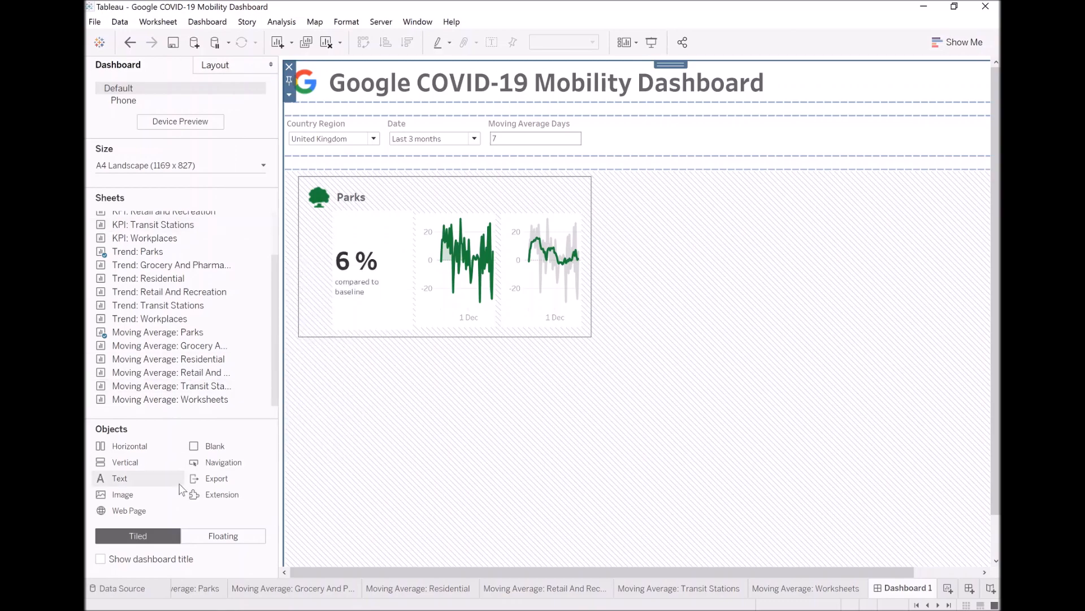
{"action": "left_click", "coordinate": [227, 537]}
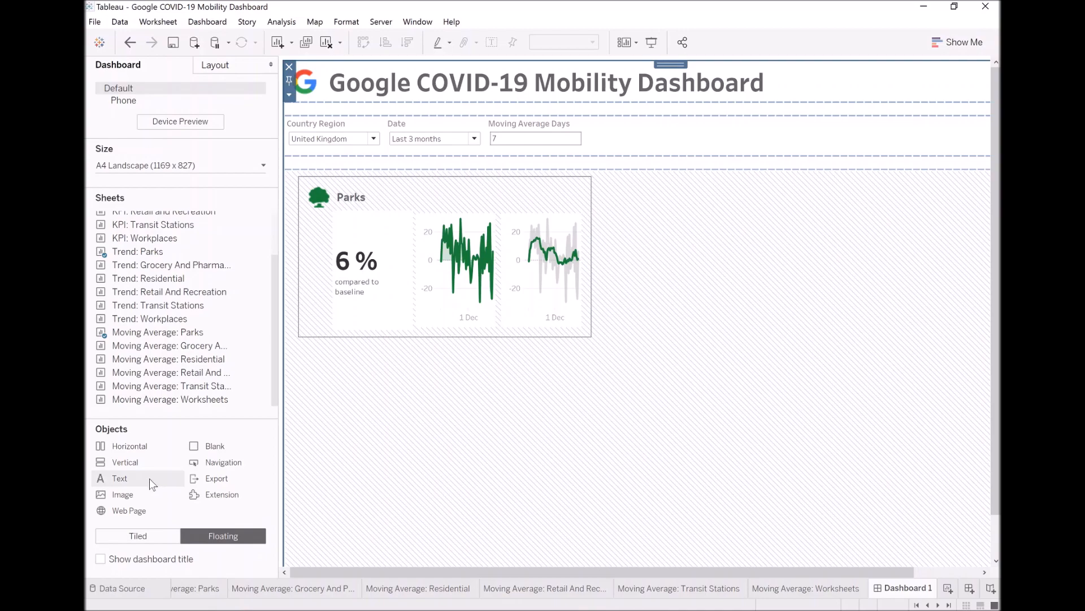
{"action": "left_click_drag", "start_coordinate": [122, 447], "coordinate": [616, 178]}
{"action": "left_click_drag", "start_coordinate": [856, 353], "coordinate": [833, 348]}
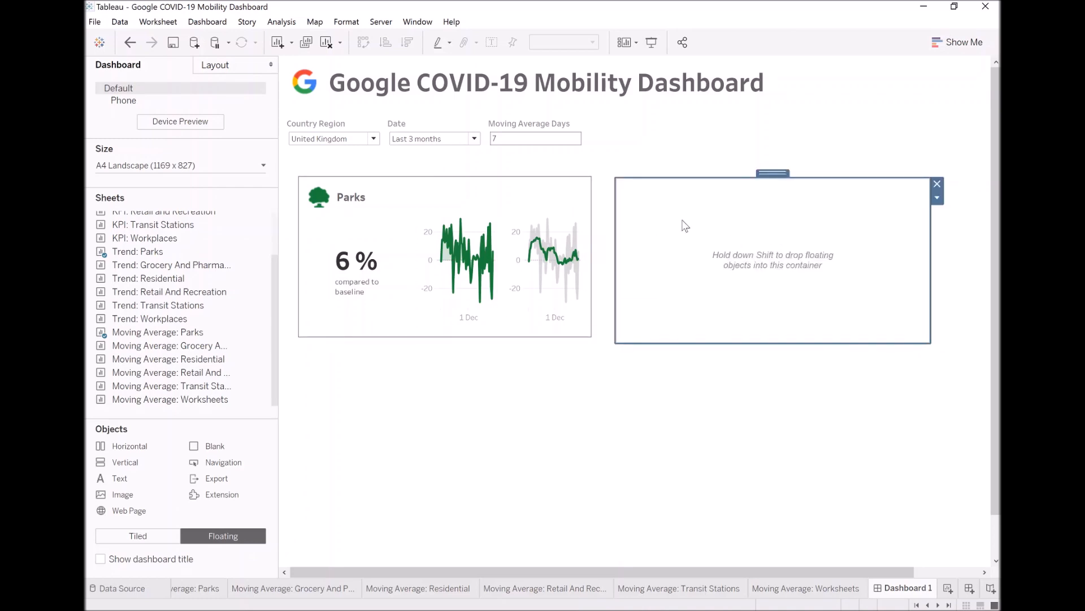
- Stack two tiled horizontal containers inside the floating container, using a blank object as a placeholder and removing it
{"action": "left_click", "coordinate": [135, 538]}
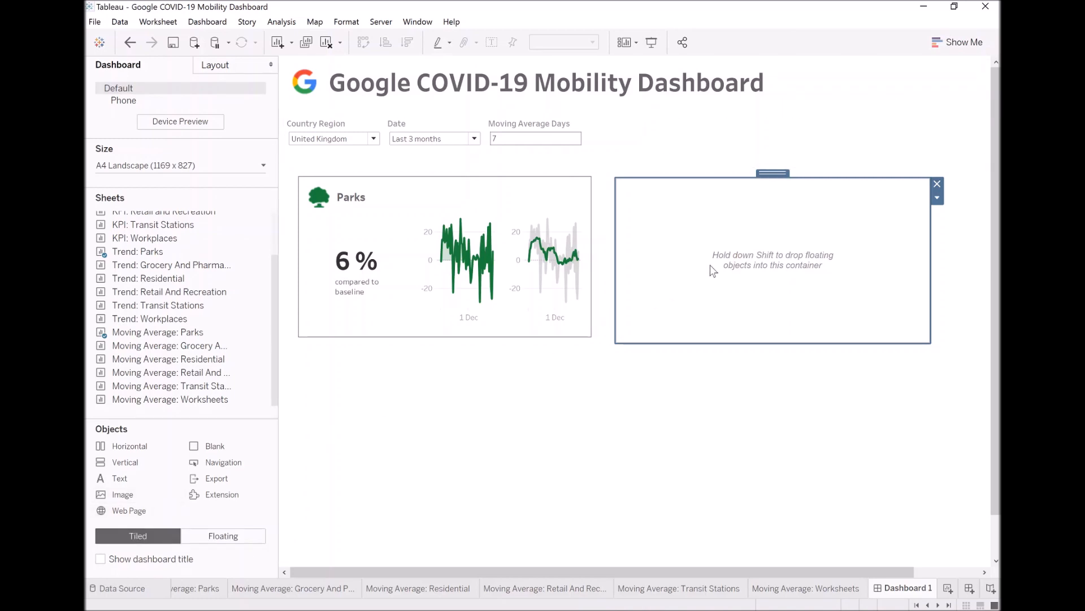
{"action": "left_click_drag", "start_coordinate": [208, 446], "coordinate": [744, 246]}
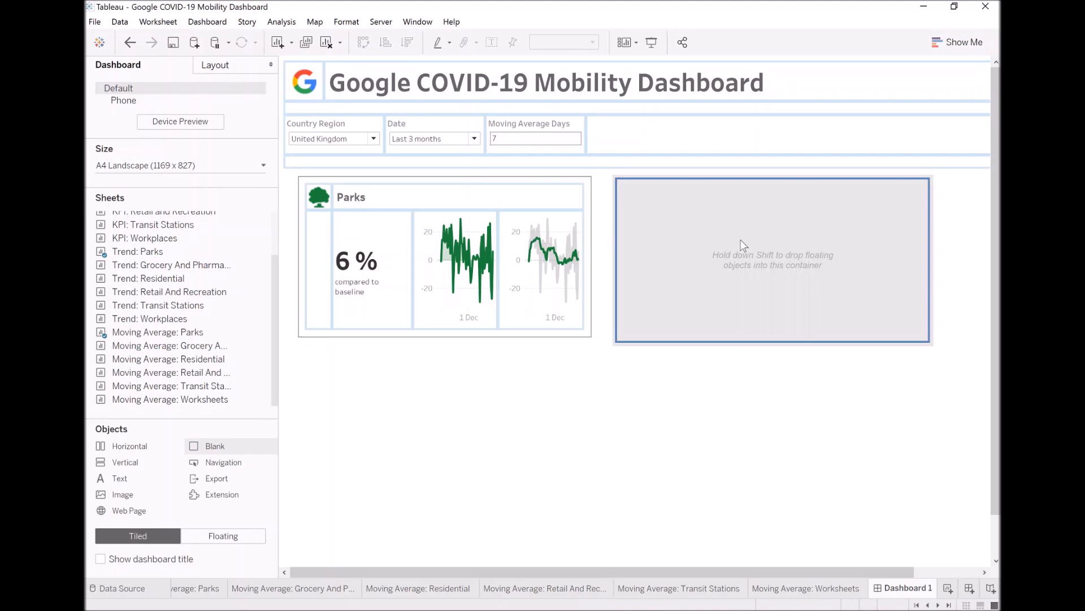
{"action": "left_click_drag", "start_coordinate": [127, 446], "coordinate": [754, 220]}
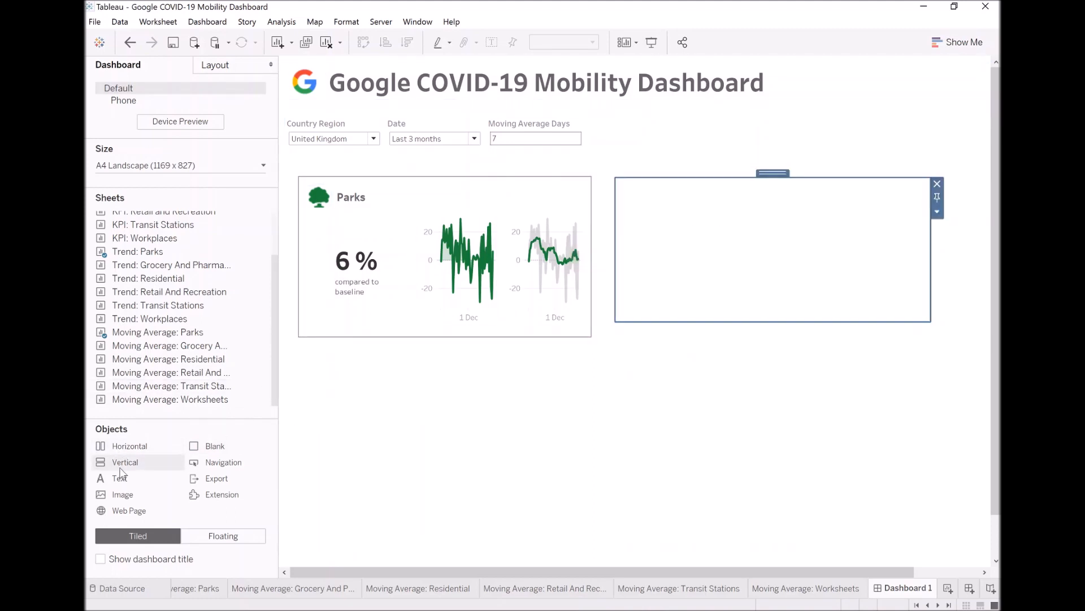
{"action": "left_click_drag", "start_coordinate": [125, 446], "coordinate": [745, 318]}
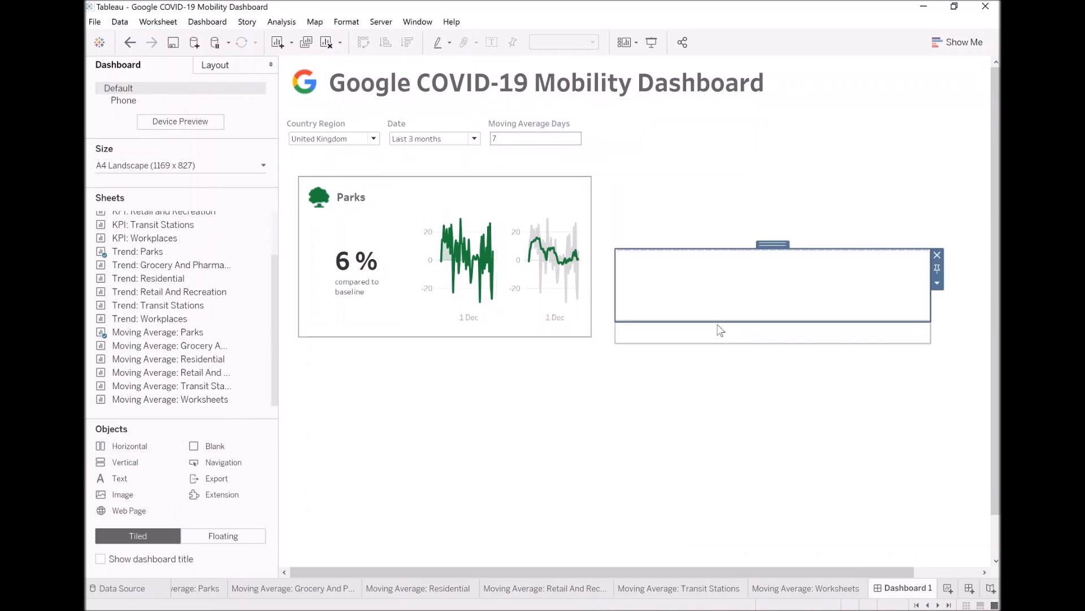
{"action": "left_click", "coordinate": [682, 338]}
{"action": "left_click", "coordinate": [936, 328]}
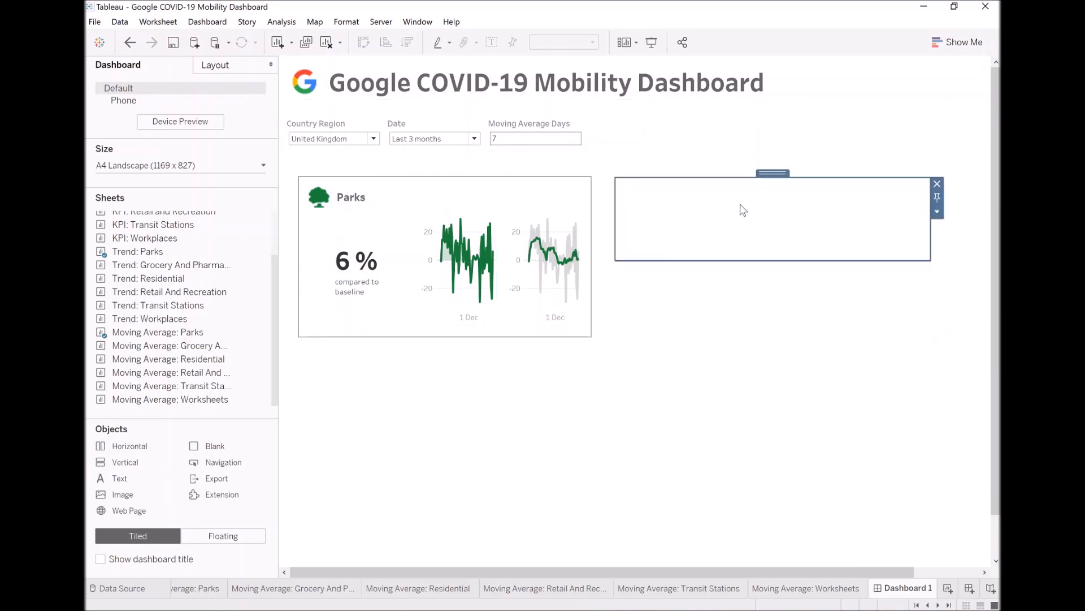
- Fix the height of the Parks card's header container at 40 pixels
{"action": "left_click", "coordinate": [443, 198]}
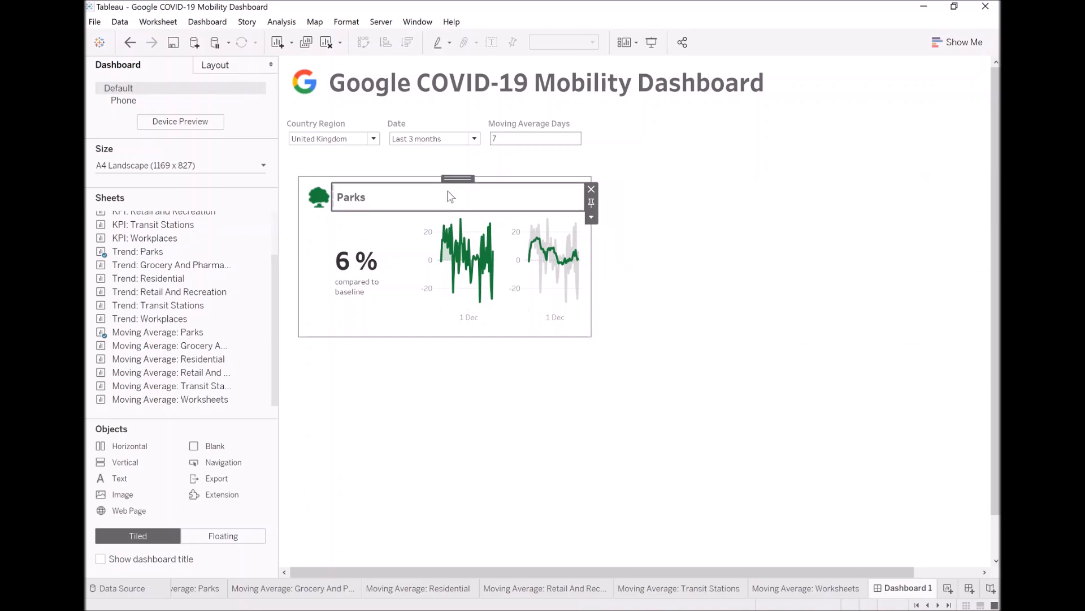
{"action": "double_click", "coordinate": [464, 180]}
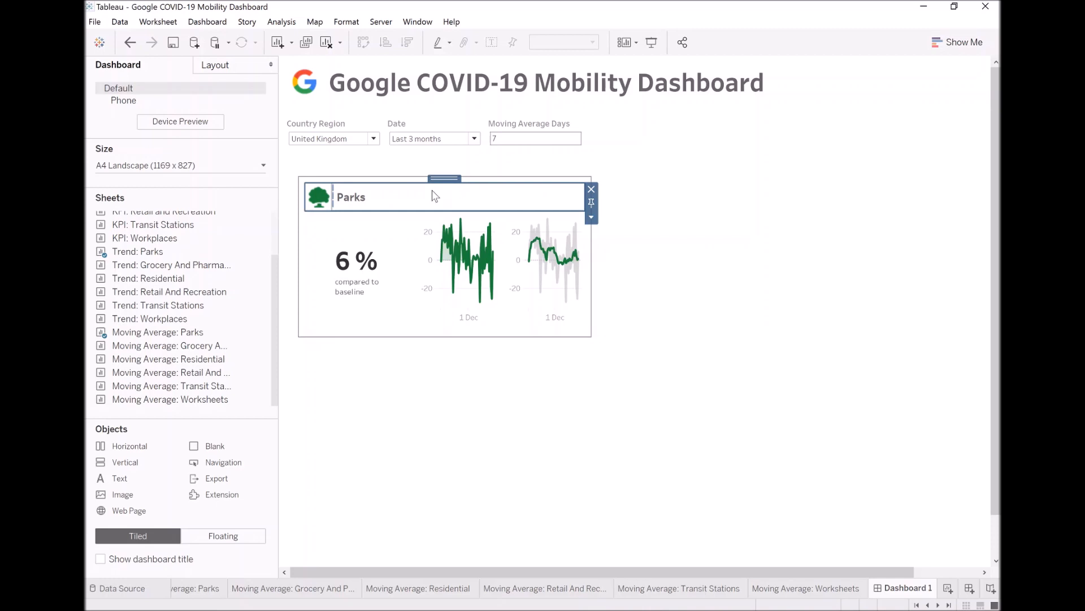
{"action": "left_click", "coordinate": [592, 217]}
{"action": "left_click", "coordinate": [622, 294]}
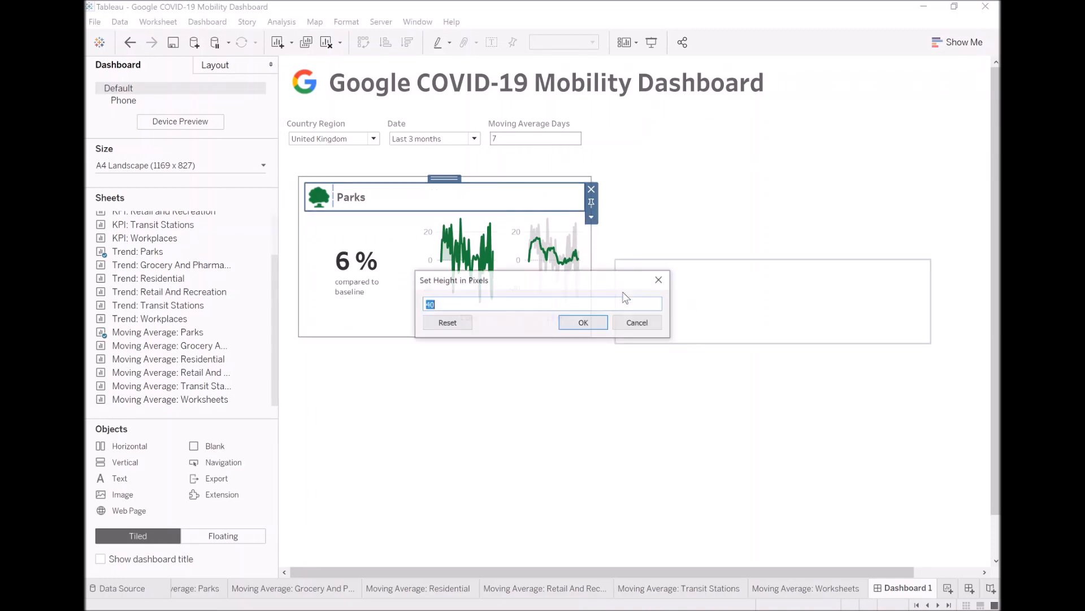
{"action": "key", "text": "Return"}
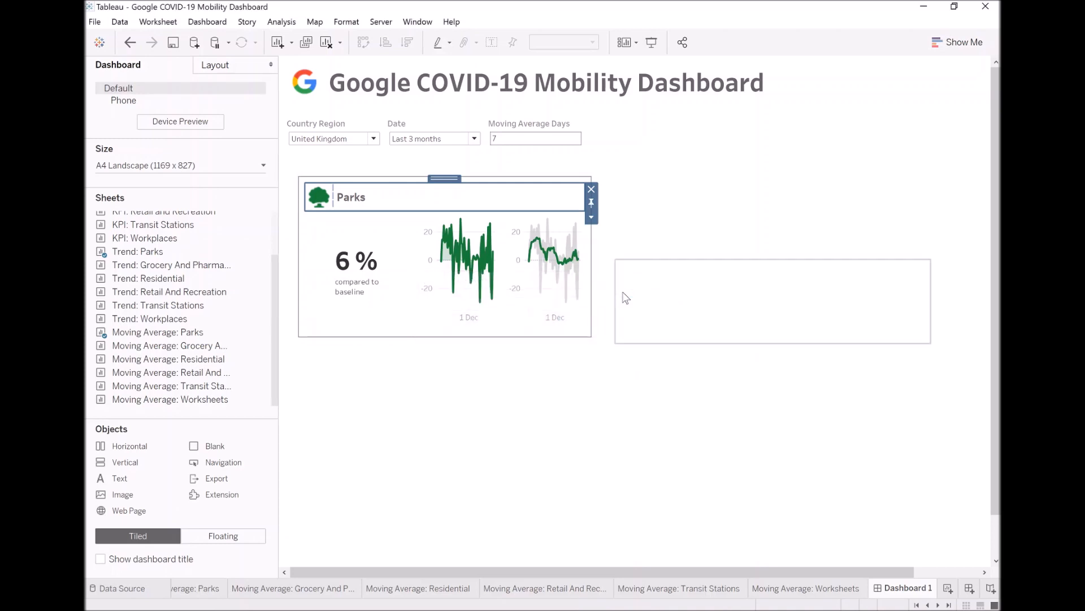
- Set the new card's upper horizontal container to the same height as the Parks card's header
{"action": "left_click", "coordinate": [650, 217]}
{"action": "right_click", "coordinate": [653, 207]}
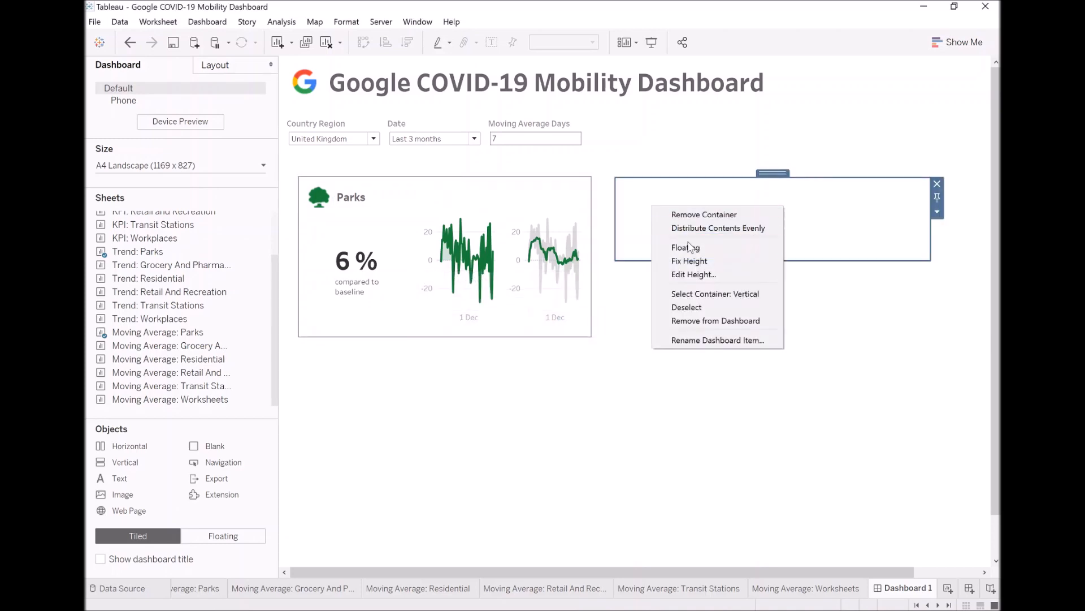
{"action": "left_click", "coordinate": [691, 273]}
{"action": "key", "text": "Return"}
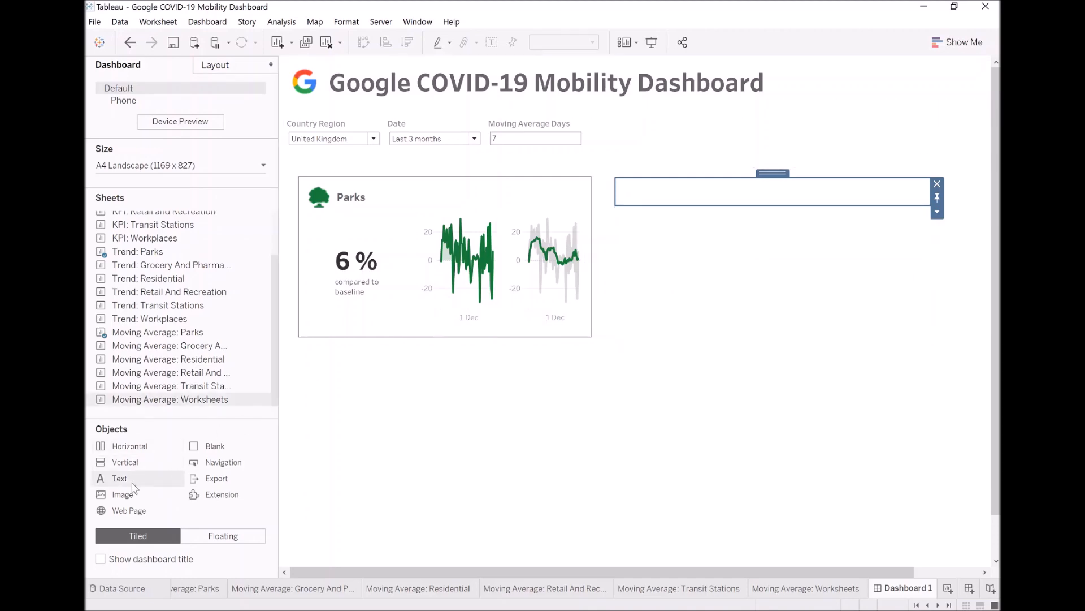
- Add the icons8-buying.png image to the new card's upper horizontal container, fitted and centred
{"action": "left_click_drag", "start_coordinate": [131, 494], "coordinate": [692, 193]}
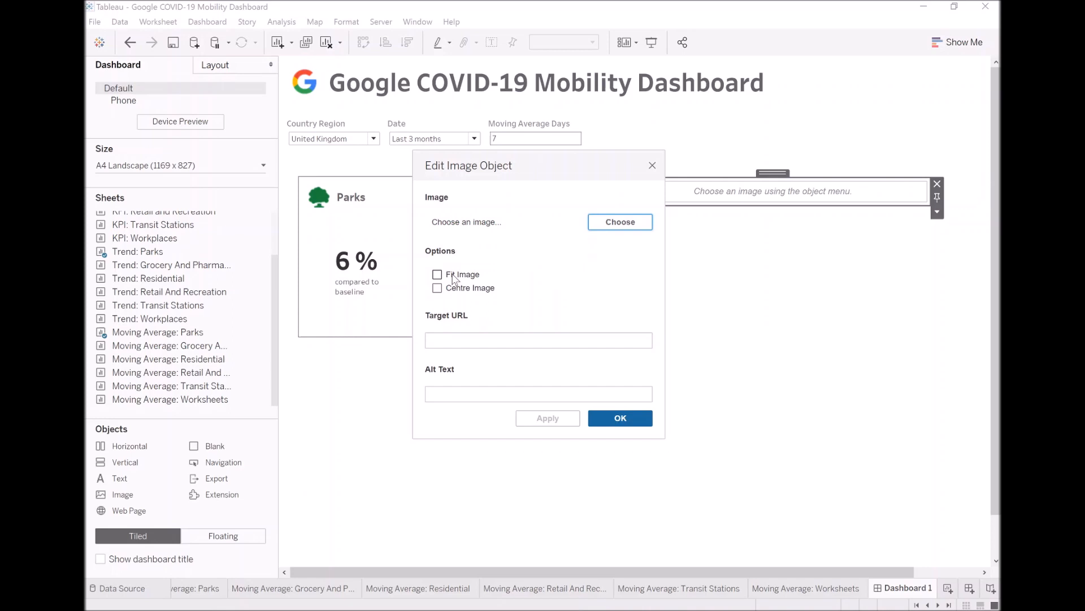
{"action": "left_click", "coordinate": [454, 276]}
{"action": "left_click", "coordinate": [456, 288]}
{"action": "left_click", "coordinate": [616, 226]}
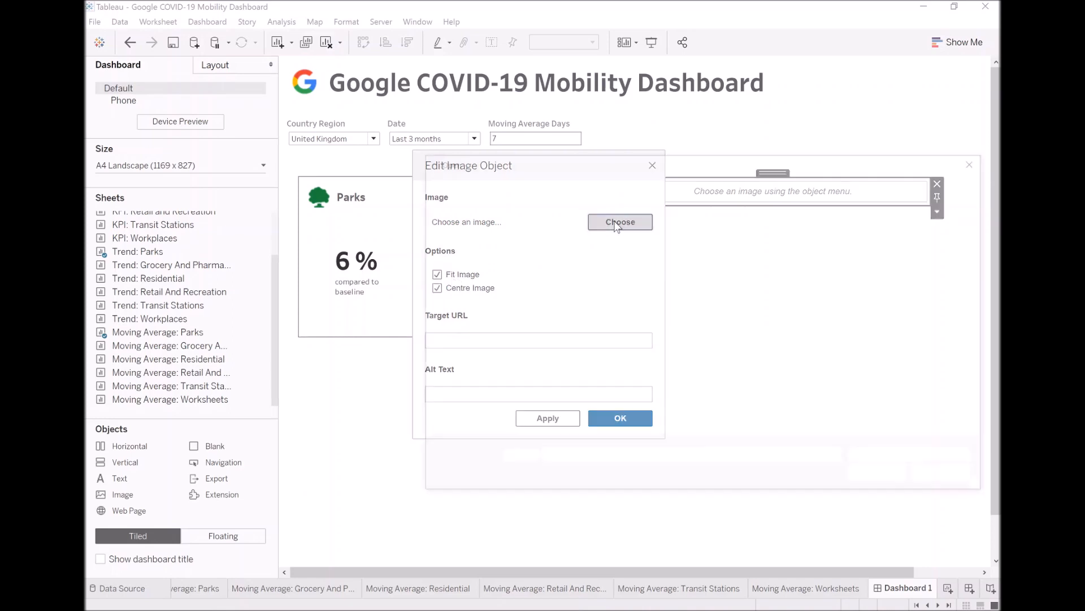
{"action": "double_click", "coordinate": [724, 270]}
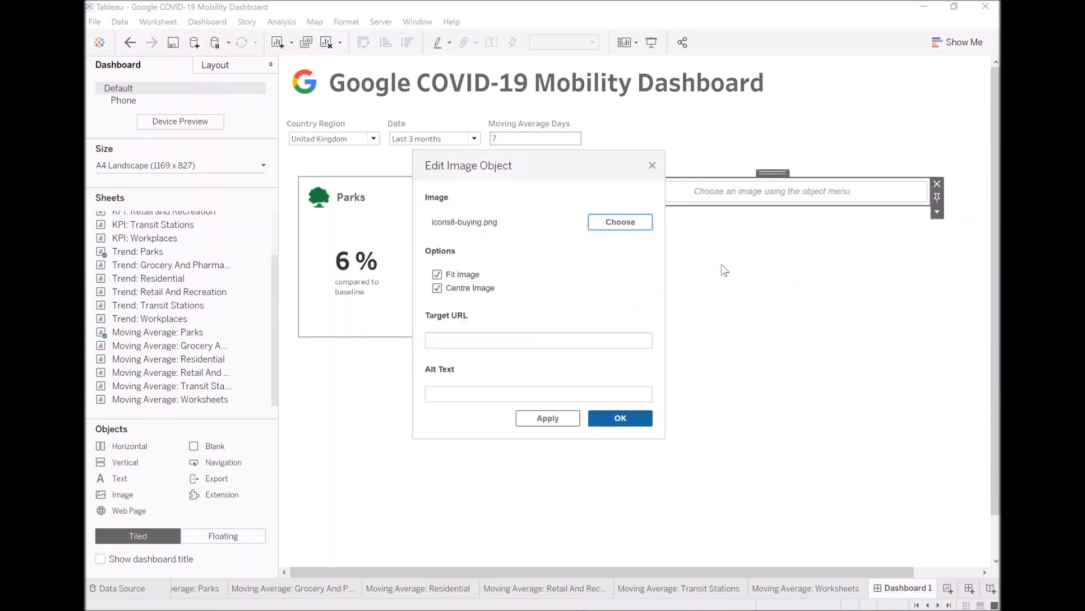
{"action": "left_click", "coordinate": [546, 419]}
{"action": "left_click", "coordinate": [619, 418]}
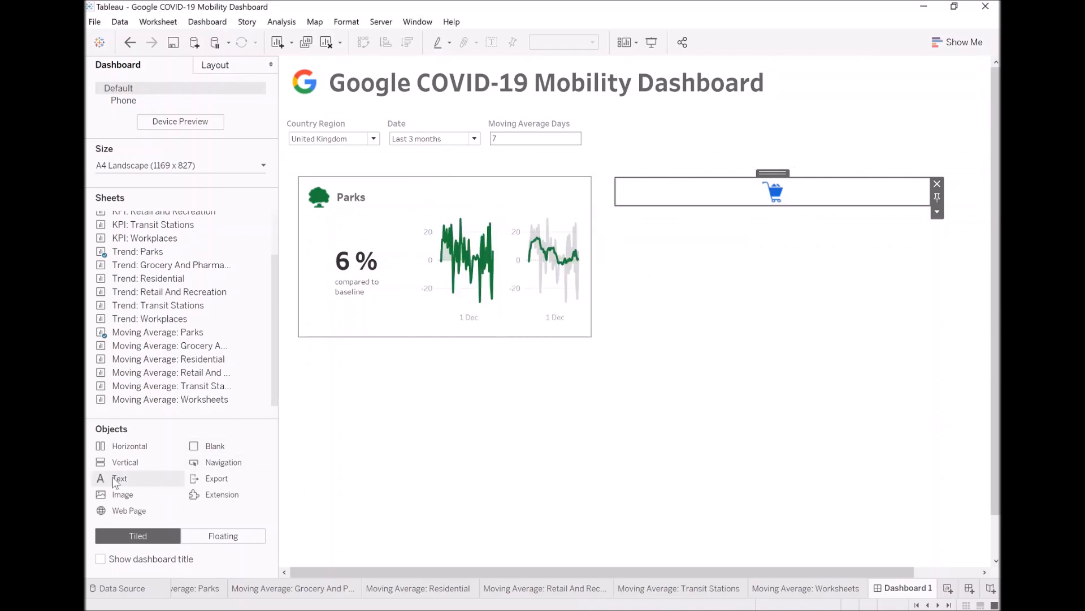
- Add a "Retail & Recreation" text object after the cart icon, formatted in Tableau Bold at size 12
{"action": "left_click_drag", "start_coordinate": [113, 477], "coordinate": [899, 204]}
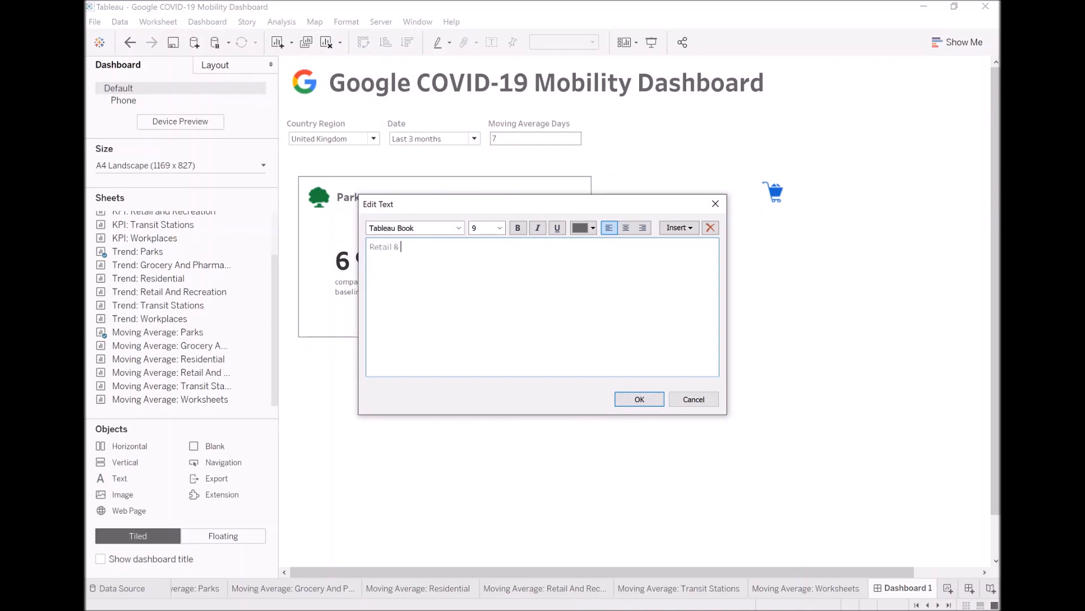
{"action": "key", "text": "ctrl+a"}
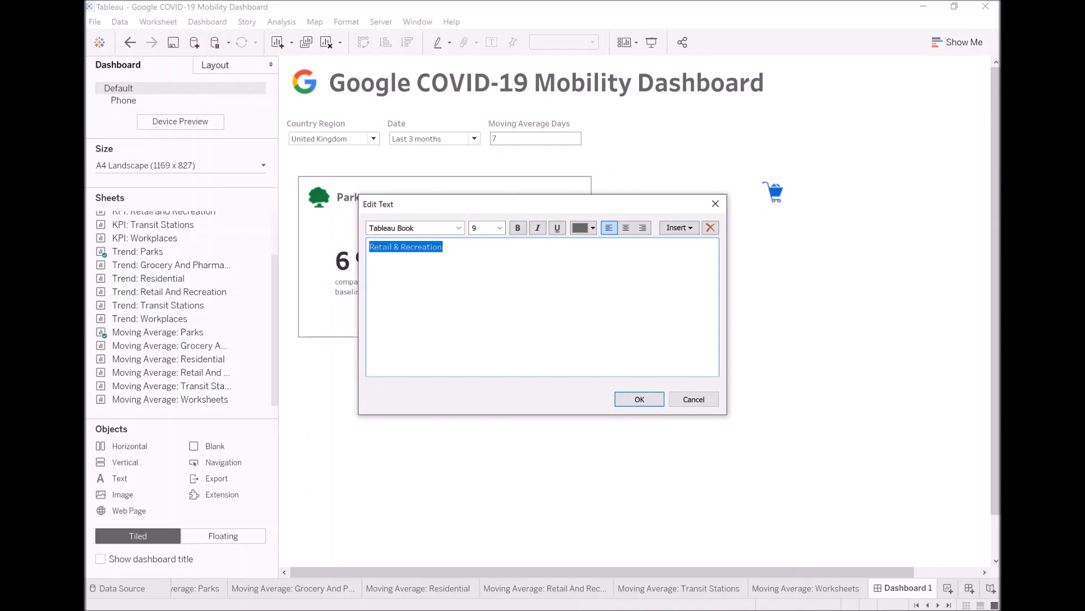
{"action": "left_click", "coordinate": [459, 228]}
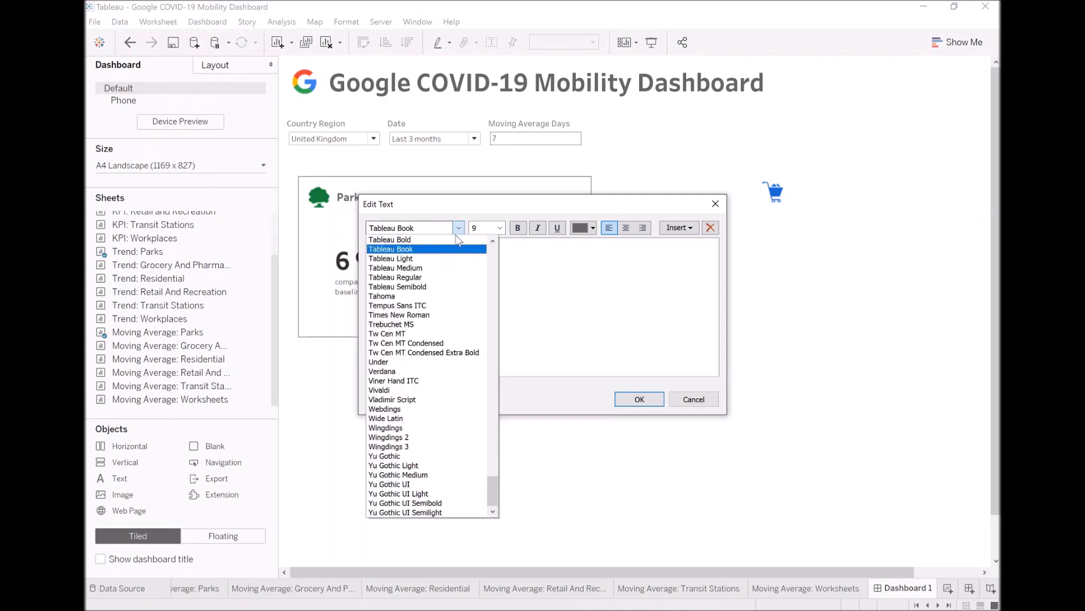
{"action": "left_click", "coordinate": [390, 239]}
{"action": "left_click", "coordinate": [499, 228]}
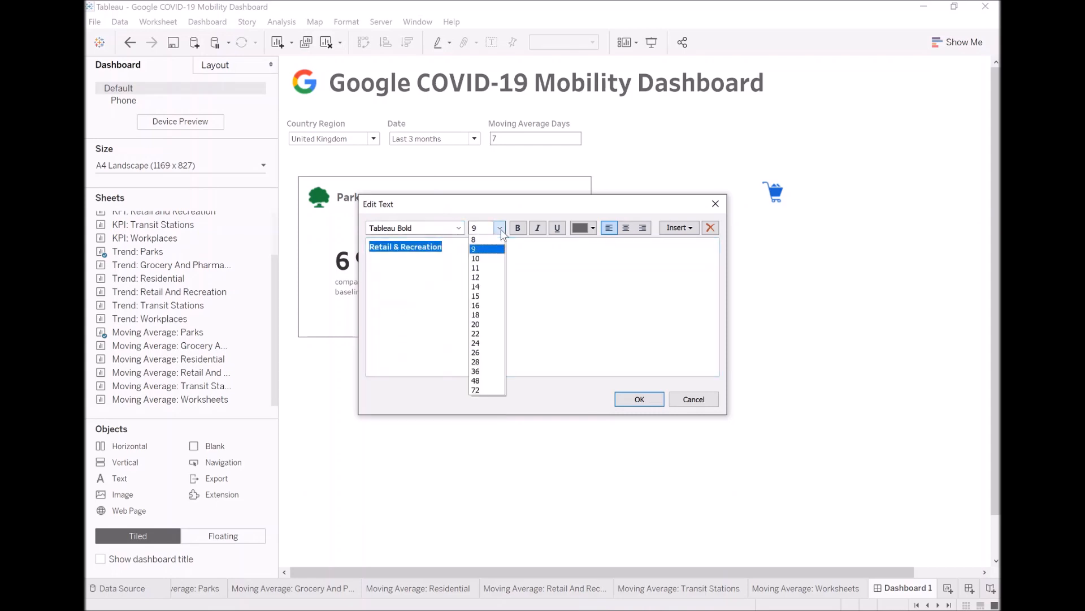
{"action": "left_click", "coordinate": [486, 277]}
{"action": "left_click", "coordinate": [640, 399]}
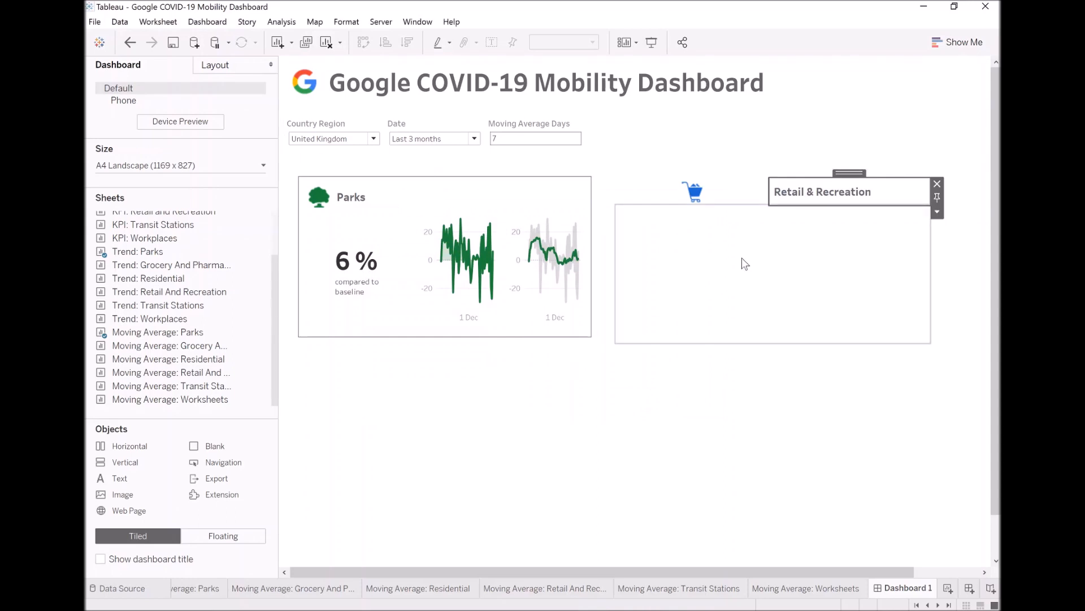
- Fix the cart icon's width at 40 pixels
{"action": "left_click", "coordinate": [738, 199]}
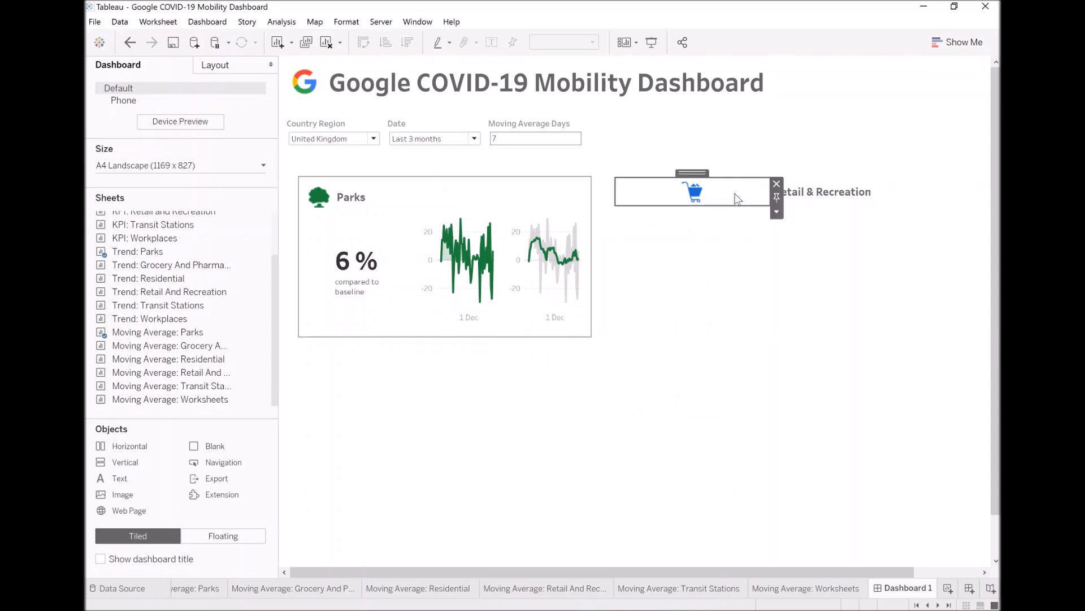
{"action": "left_click", "coordinate": [778, 212]}
{"action": "left_click", "coordinate": [800, 300]}
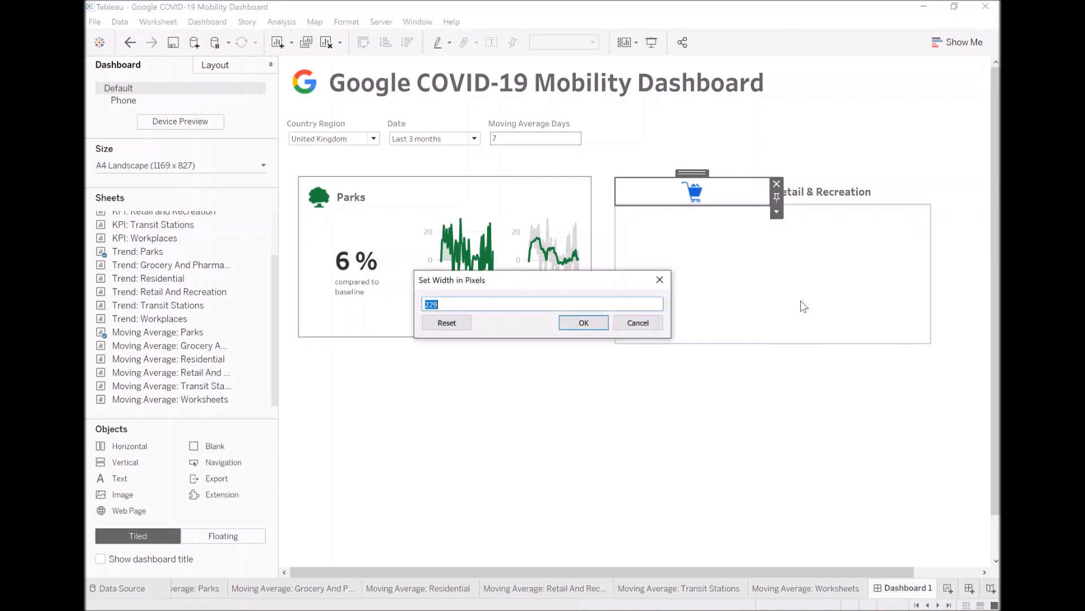
{"action": "type", "text": "40"}
{"action": "key", "text": "Return"}
- Change the border of the Parks card's outer vertical container to a lighter grey
{"action": "left_click", "coordinate": [801, 300]}
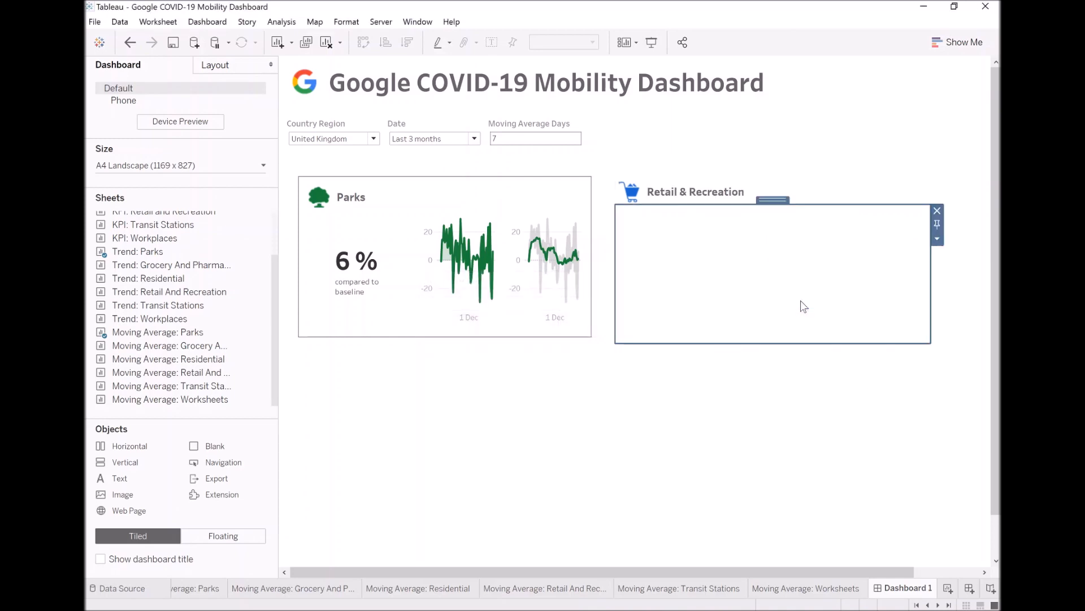
{"action": "double_click", "coordinate": [768, 200]}
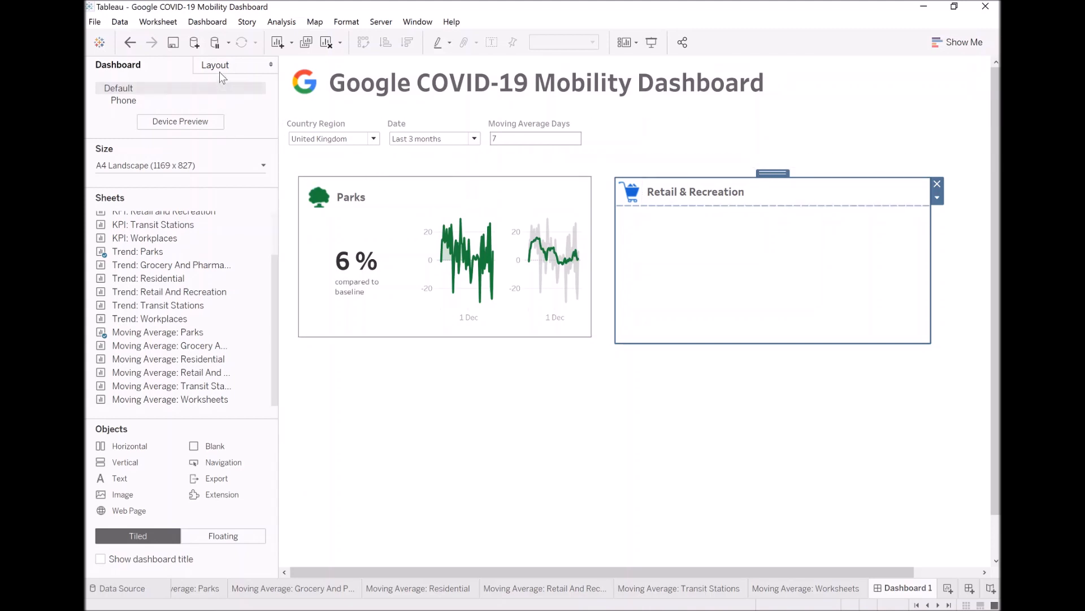
{"action": "left_click", "coordinate": [462, 183]}
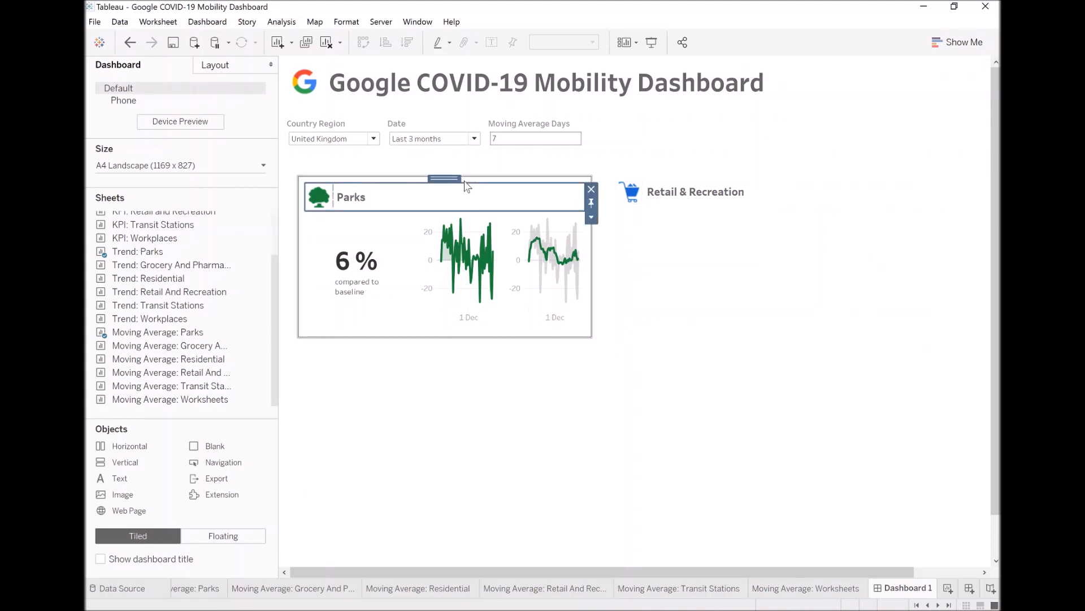
{"action": "double_click", "coordinate": [462, 179]}
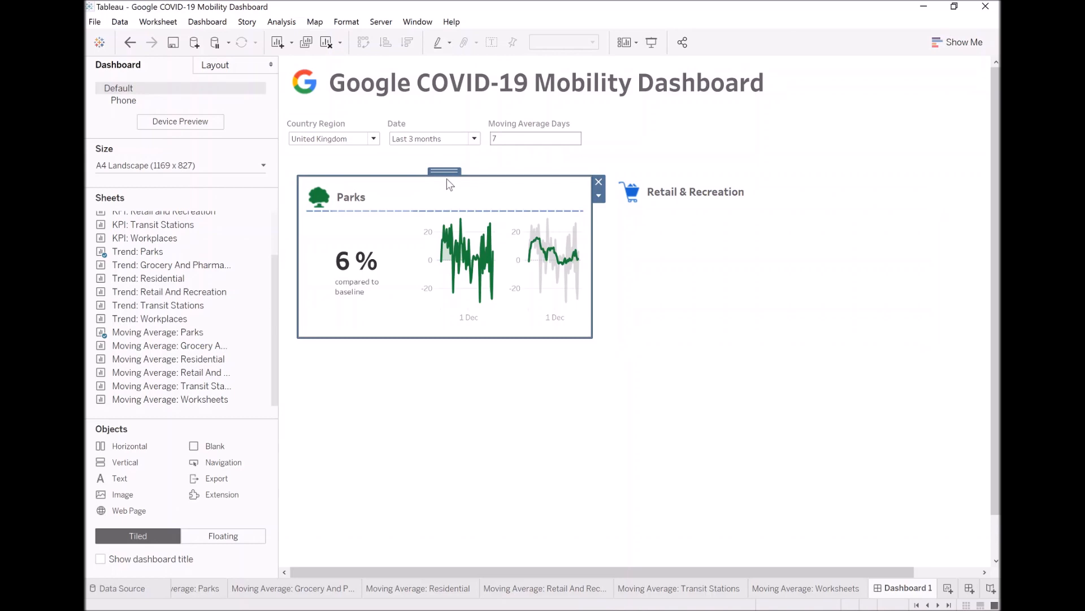
{"action": "left_click", "coordinate": [232, 66]}
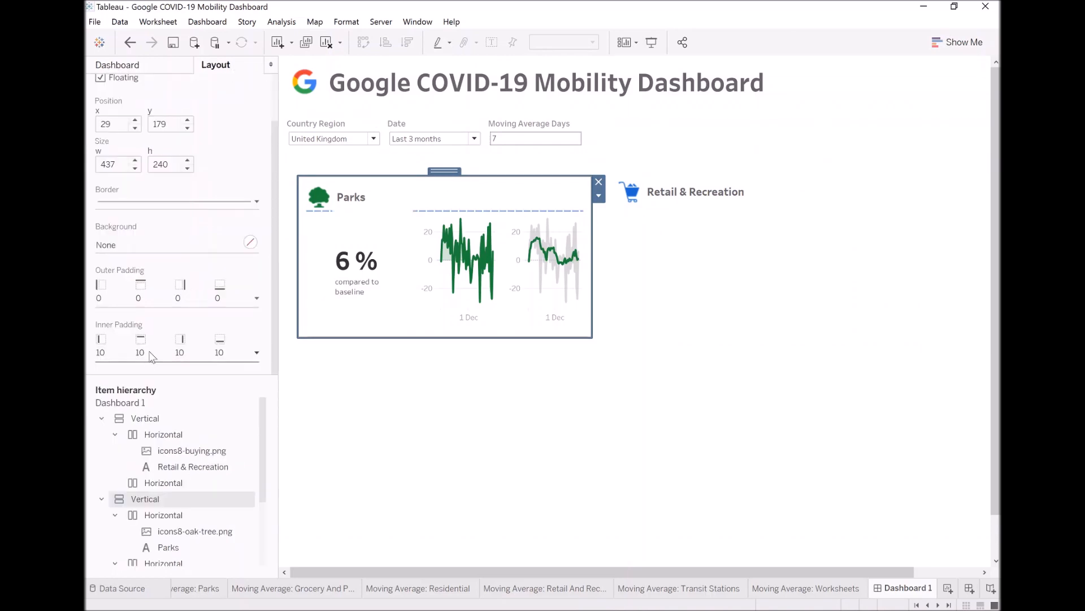
{"action": "left_click", "coordinate": [175, 204]}
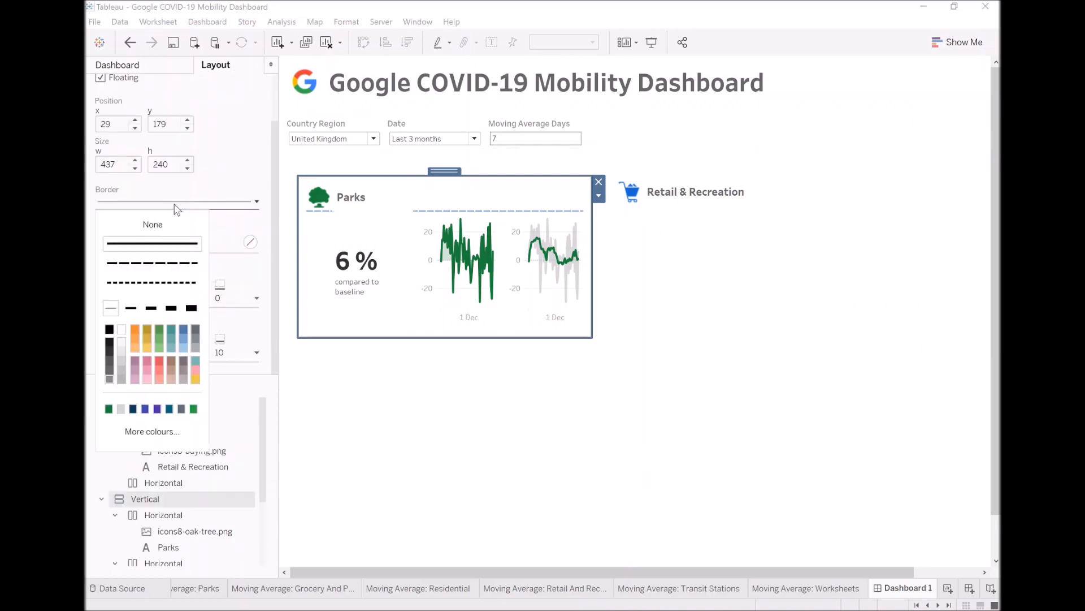
{"action": "left_click", "coordinate": [122, 379]}
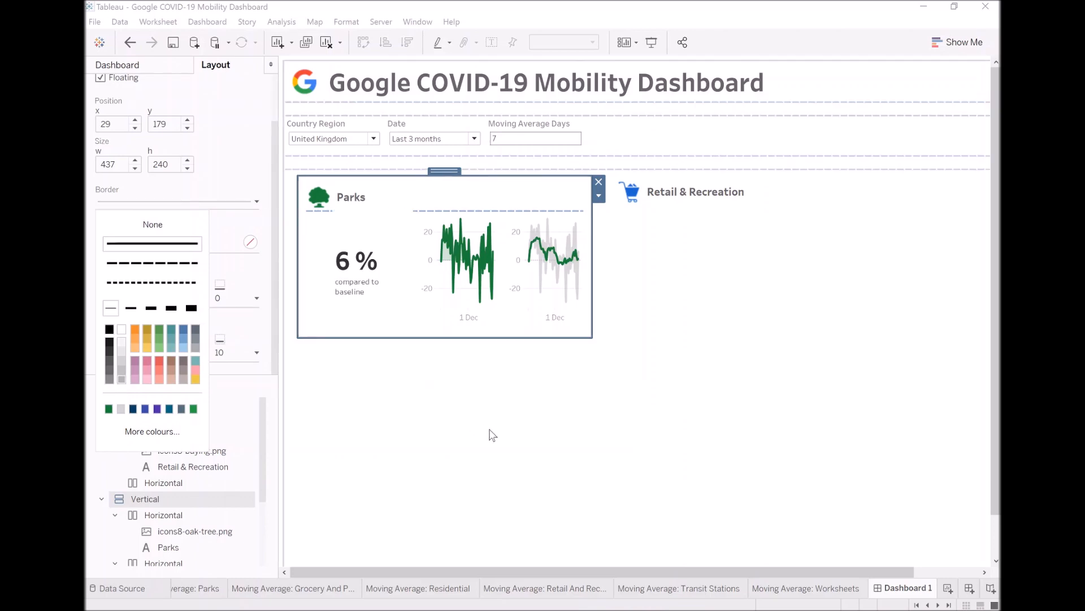
- Give the Retail & Recreation card's outer container 10 pixels of inner padding on all sides and a thin solid grey border
{"action": "left_click", "coordinate": [676, 291]}
{"action": "double_click", "coordinate": [773, 199]}
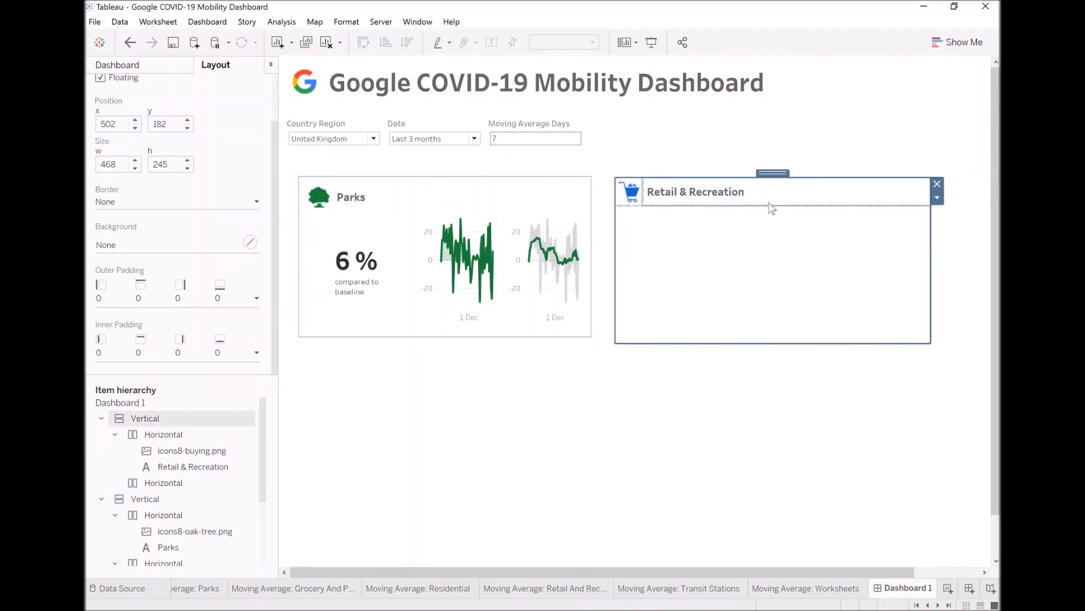
{"action": "left_click", "coordinate": [172, 351]}
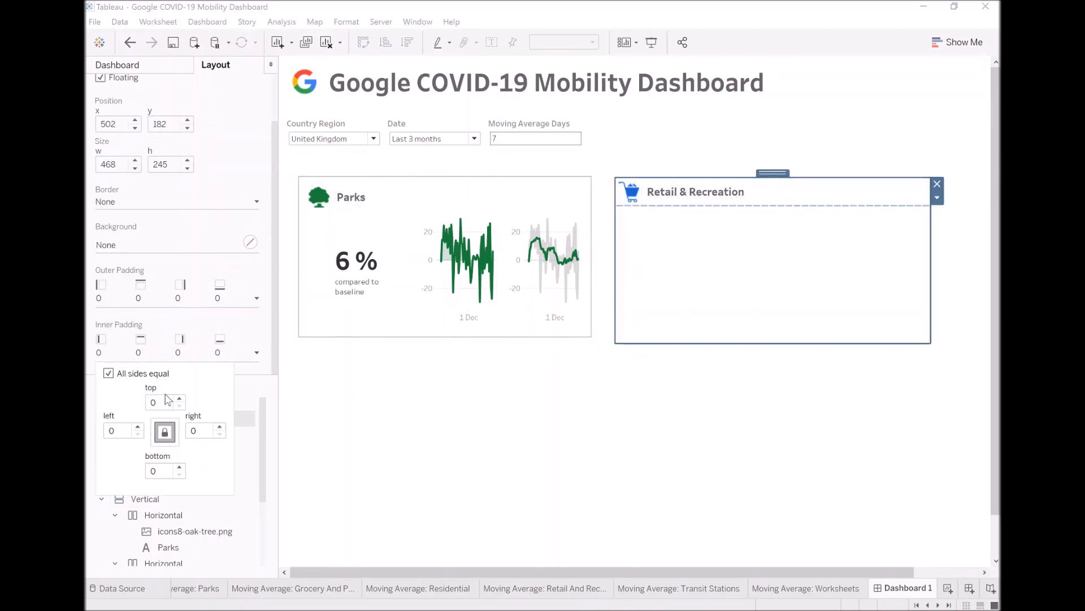
{"action": "type", "text": "10"}
{"action": "key", "text": "Tab"}
{"action": "left_click", "coordinate": [163, 209]}
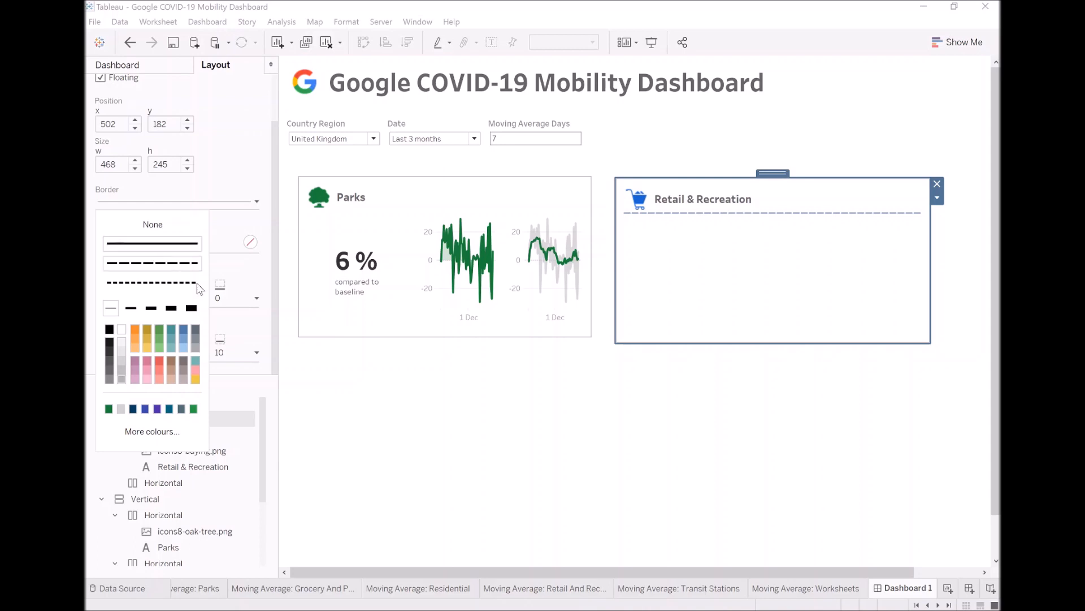
{"action": "left_click", "coordinate": [472, 417]}
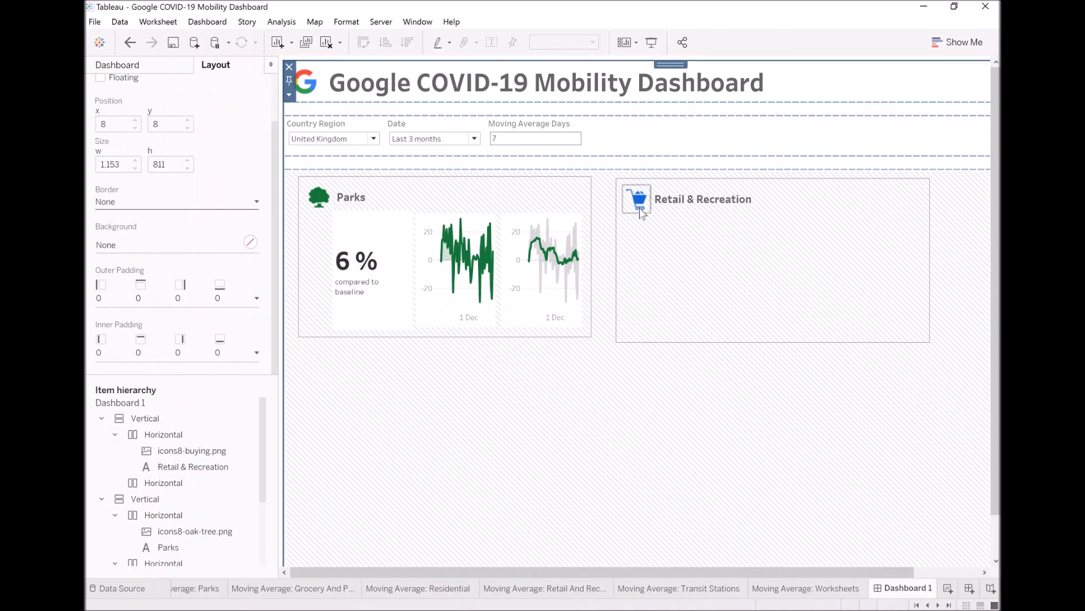
- Place a blank object in the Retail & Recreation card's lower container and set its width to match the cart icon's
{"action": "left_click", "coordinate": [128, 65]}
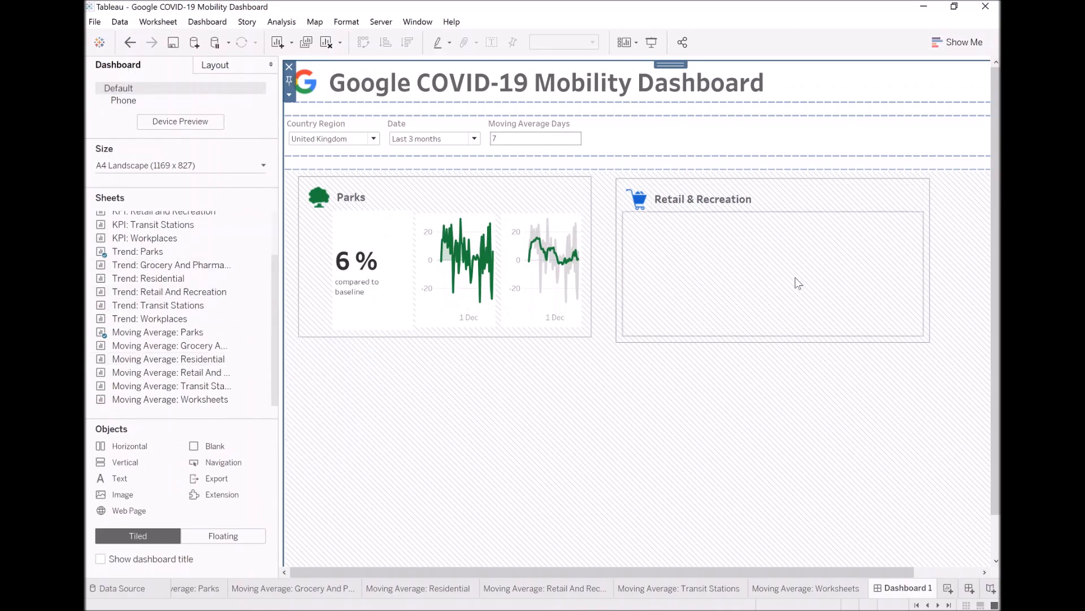
{"action": "left_click_drag", "start_coordinate": [211, 446], "coordinate": [663, 230]}
{"action": "right_click", "coordinate": [663, 226]}
{"action": "left_click", "coordinate": [711, 258]}
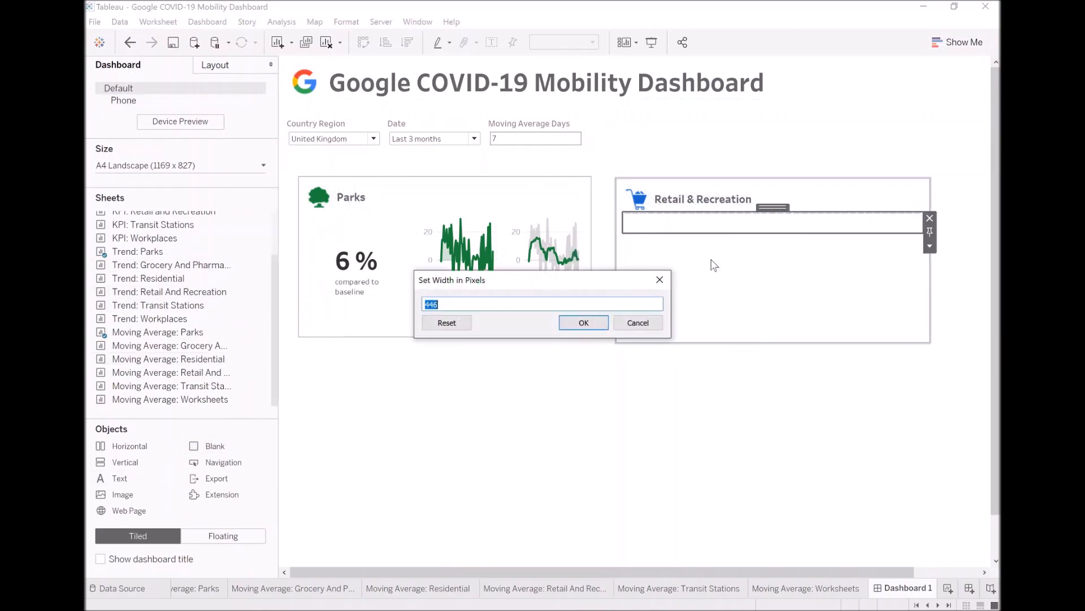
{"action": "key", "text": "Return"}
- Add the KPI: Retail and Recreation sheet after the blank in the card's lower container and hide its title
{"action": "mouse_move", "coordinate": [195, 345]}
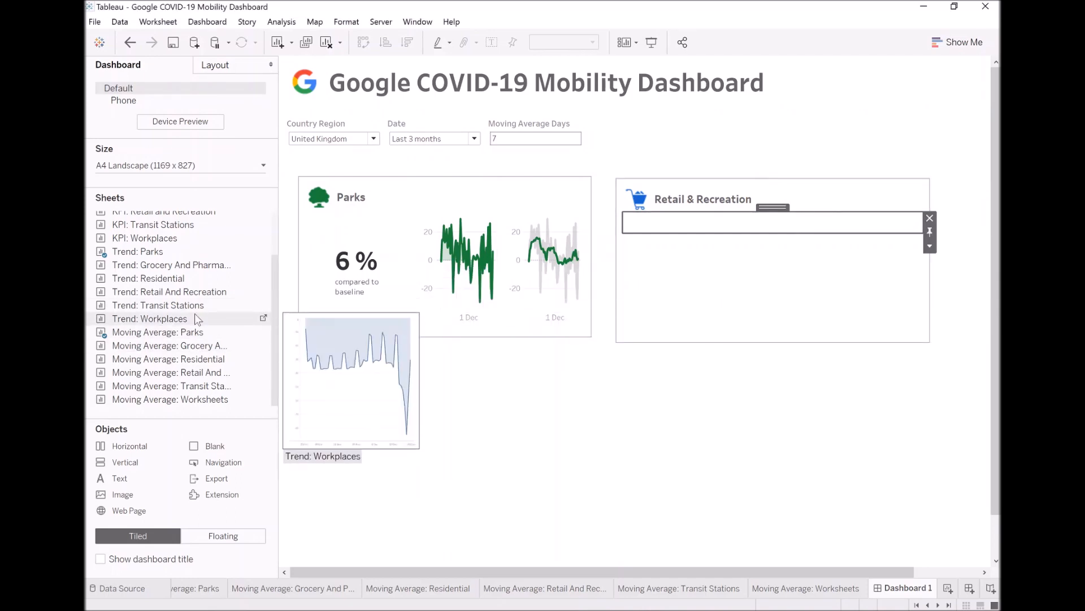
{"action": "scroll", "coordinate": [194, 318], "scroll_direction": "up", "scroll_amount": 2}
{"action": "left_click_drag", "start_coordinate": [177, 264], "coordinate": [898, 235]}
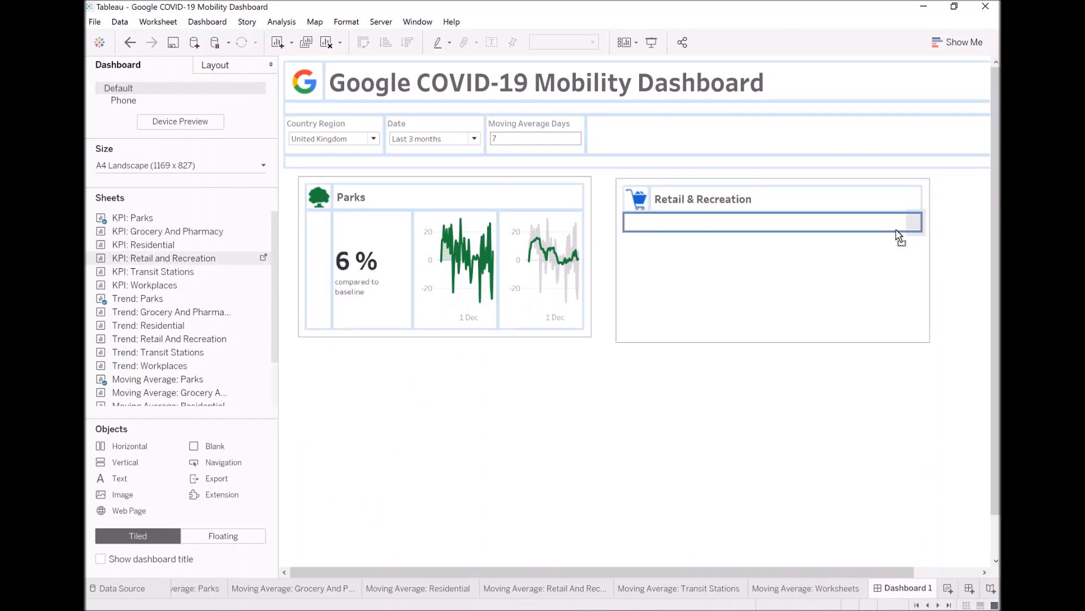
{"action": "left_click_drag", "start_coordinate": [899, 235], "coordinate": [898, 235]}
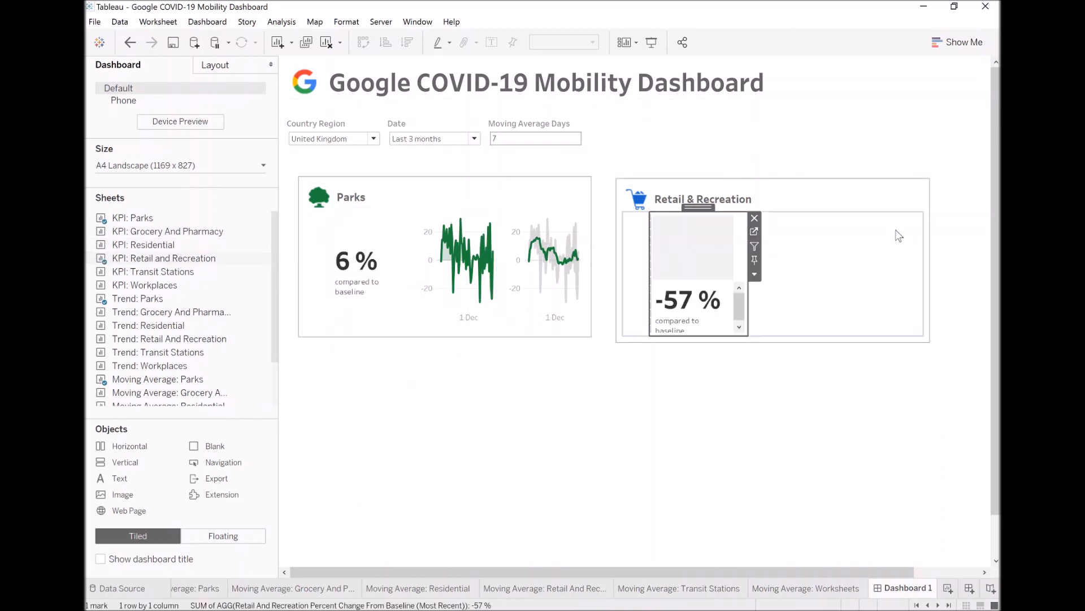
{"action": "right_click", "coordinate": [690, 240]}
{"action": "left_click", "coordinate": [721, 268]}
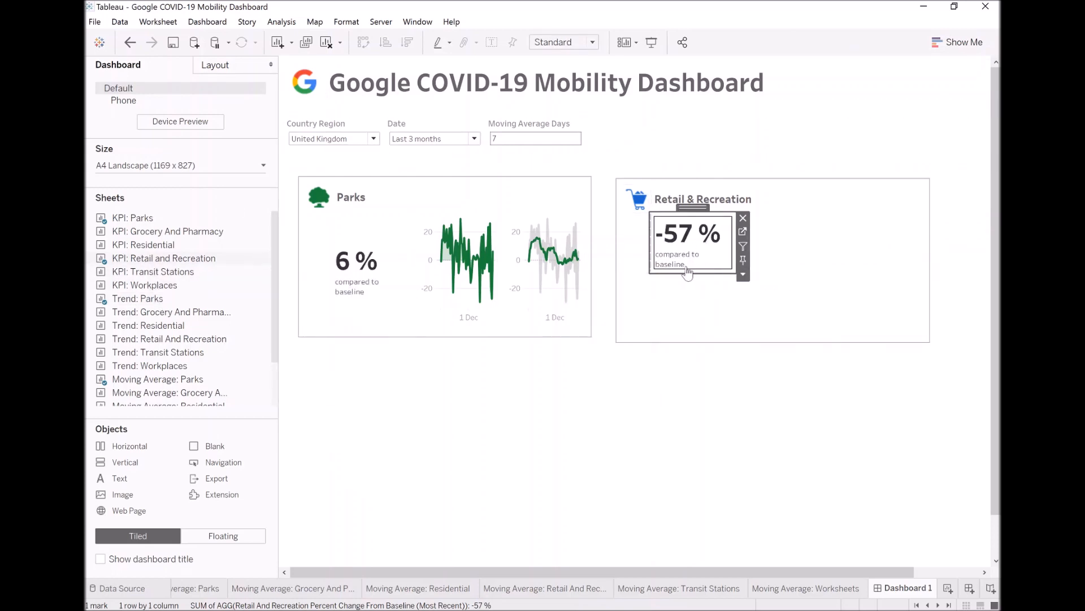
- Set the outer padding of the Retail and Recreation KPI sheet to 0 on all sides
{"action": "left_click", "coordinate": [682, 232]}
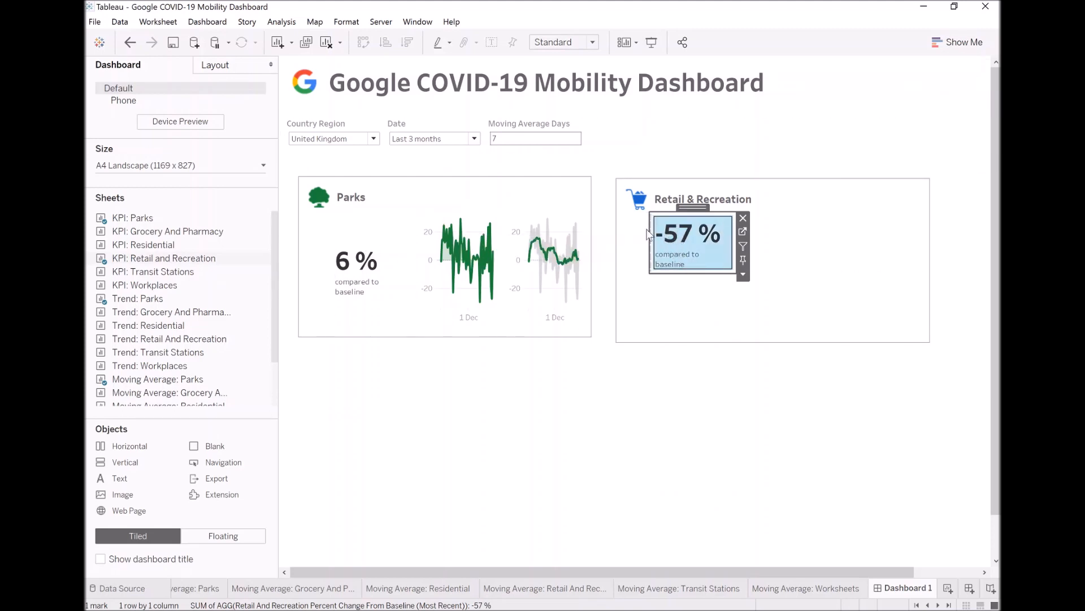
{"action": "left_click", "coordinate": [222, 68]}
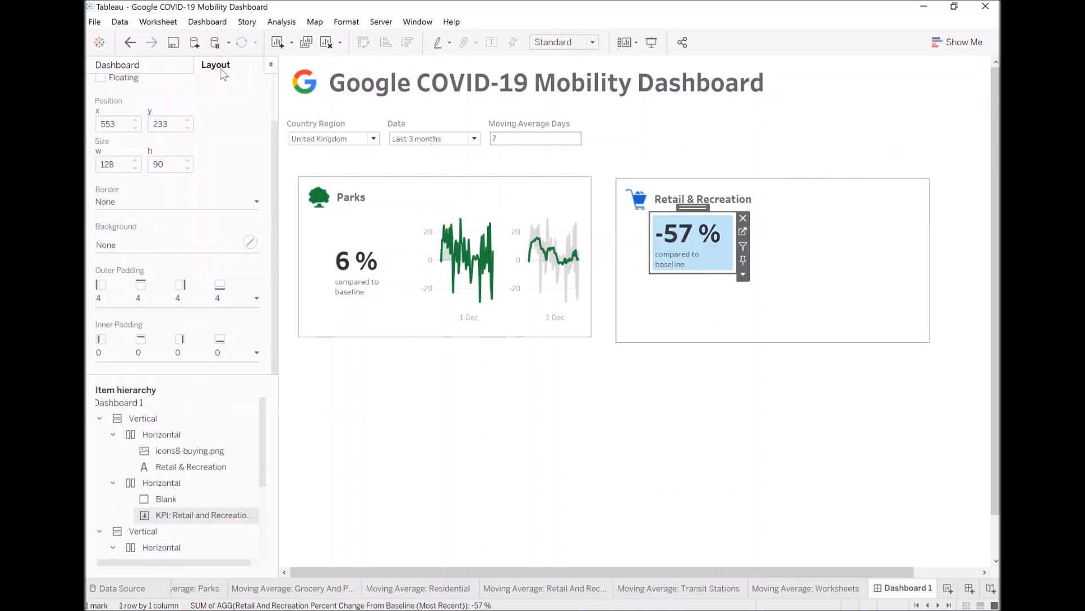
{"action": "left_click", "coordinate": [216, 302]}
{"action": "left_click", "coordinate": [179, 352]}
{"action": "left_click", "coordinate": [179, 352]}
{"action": "left_click", "coordinate": [180, 351]}
{"action": "left_click", "coordinate": [179, 352]}
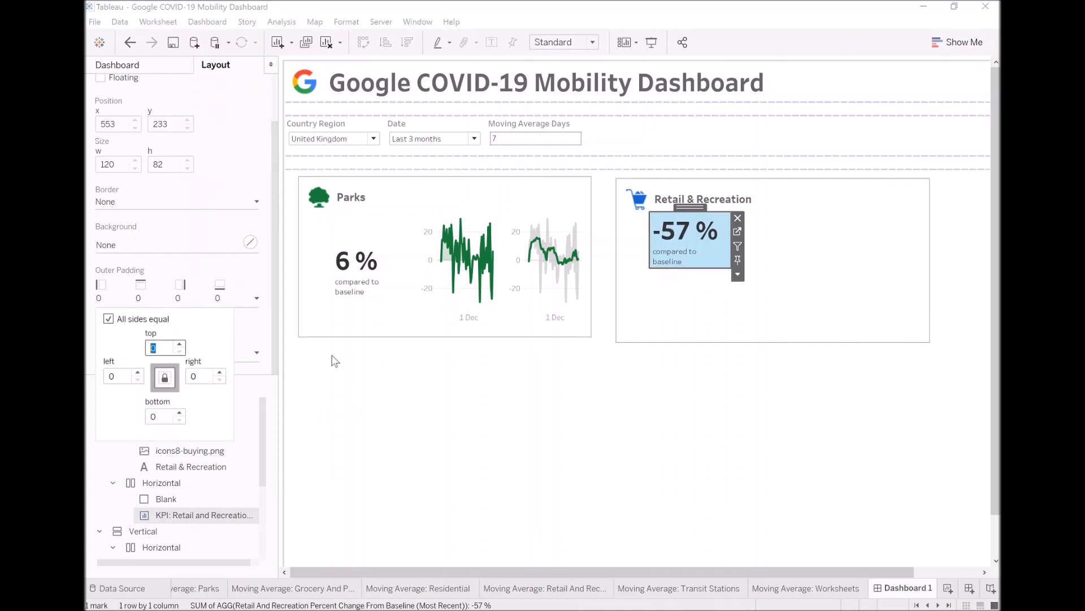
- Fix the width of the Retail and Recreation KPI sheet at 120 pixels
{"action": "left_click", "coordinate": [737, 274]}
{"action": "left_click", "coordinate": [787, 499]}
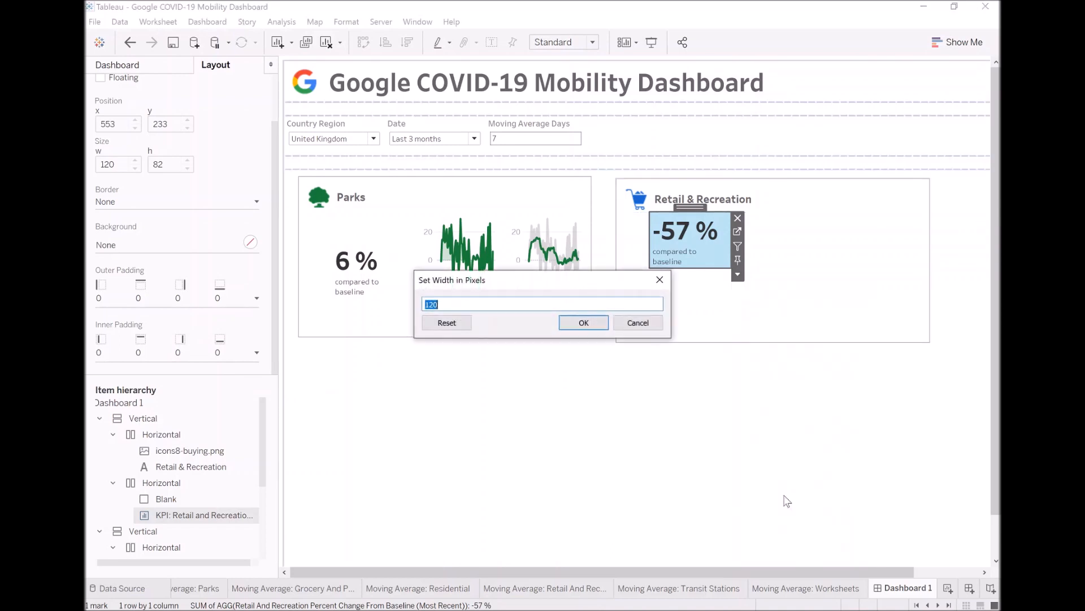
{"action": "type", "text": "120"}
{"action": "key", "text": "Return"}
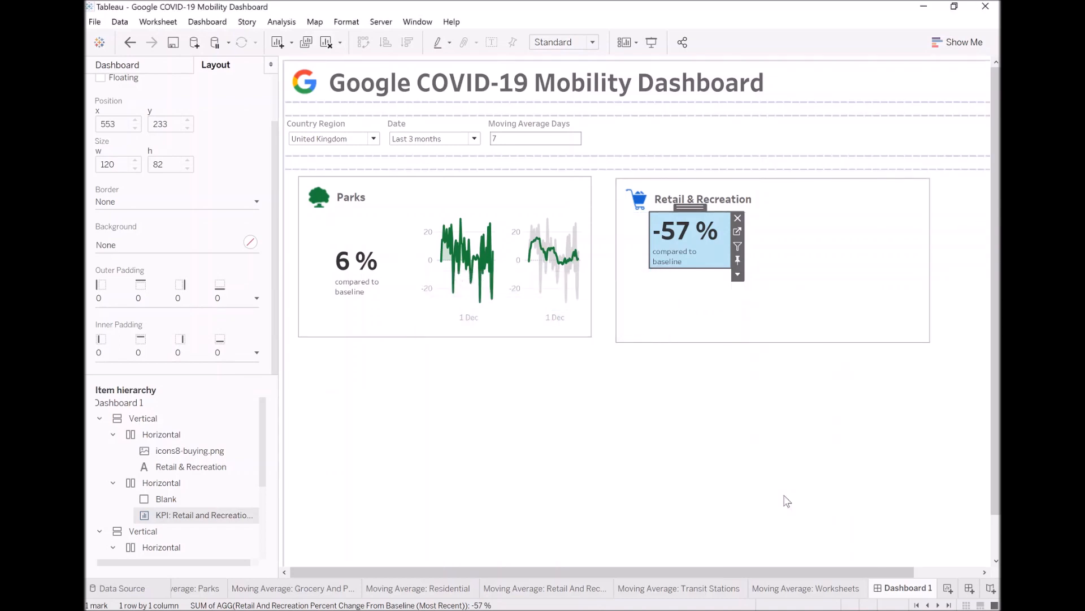
- Set the Retail and Recreation KPI sheet to fit the entire view and clear its selection
{"action": "left_click", "coordinate": [554, 42]}
{"action": "left_click", "coordinate": [559, 93]}
{"action": "left_click", "coordinate": [777, 440]}
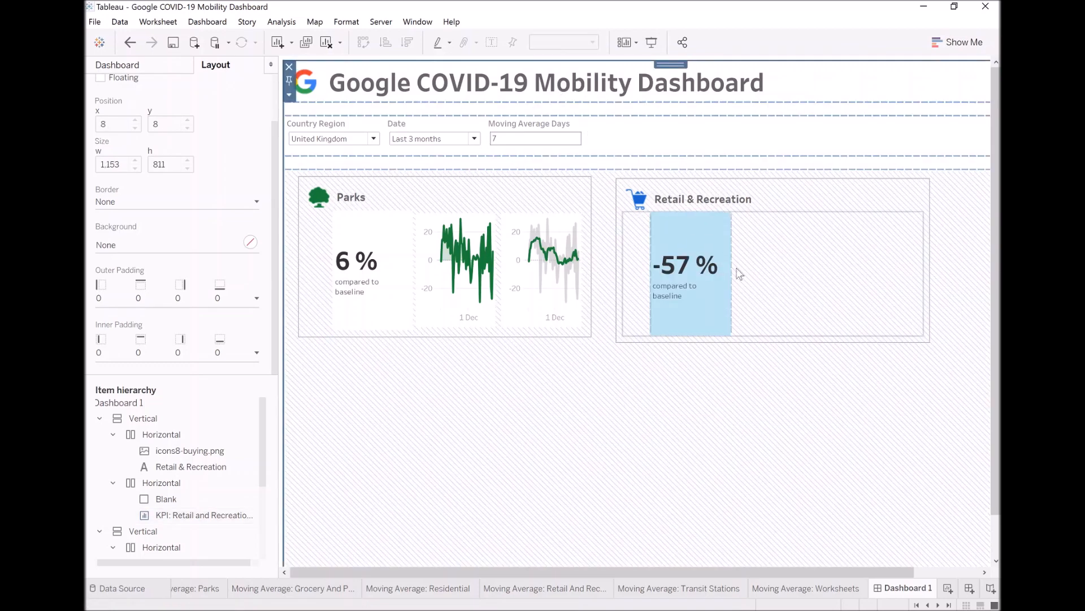
{"action": "left_click", "coordinate": [701, 239]}
{"action": "left_click", "coordinate": [678, 417]}
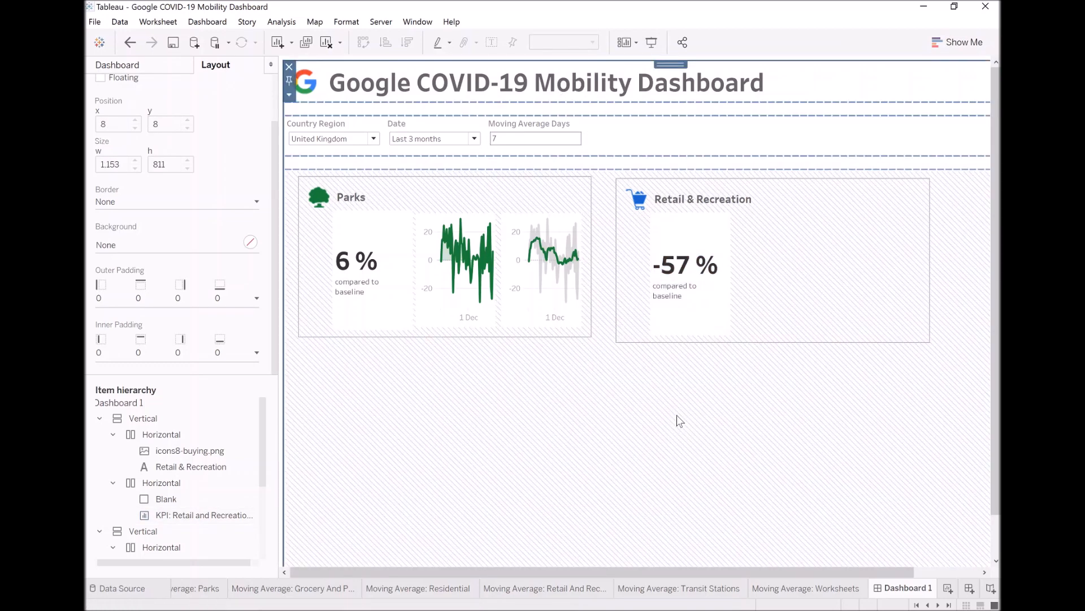
- Add the Trend: Retail And Recreation sheet after the KPI in the Retail & Recreation card and hide its title
{"action": "left_click", "coordinate": [119, 65]}
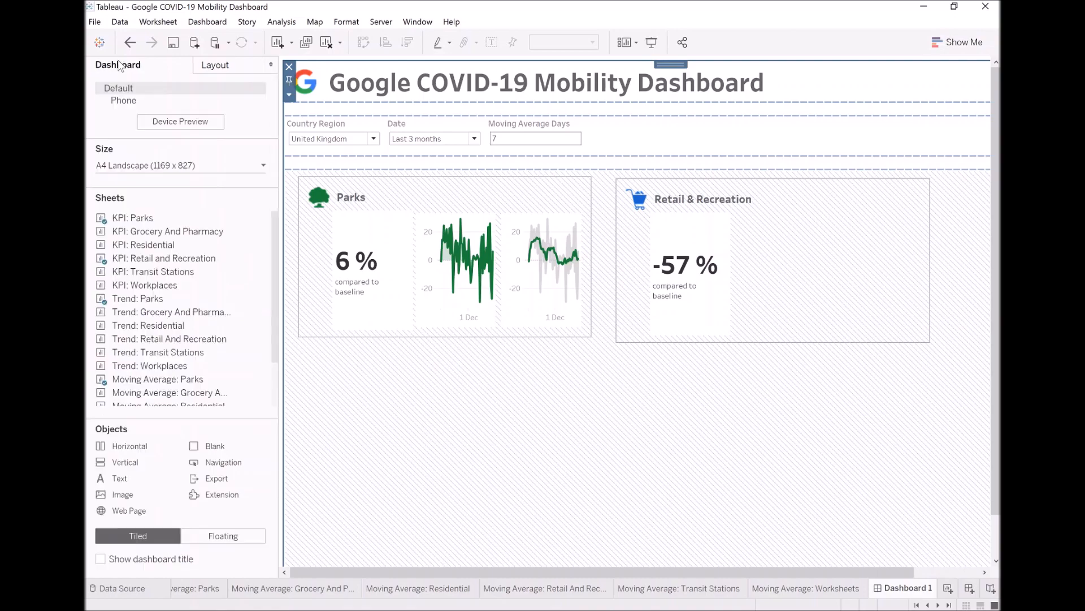
{"action": "mouse_move", "coordinate": [187, 233]}
{"action": "scroll", "coordinate": [188, 236], "scroll_direction": "down", "scroll_amount": 1}
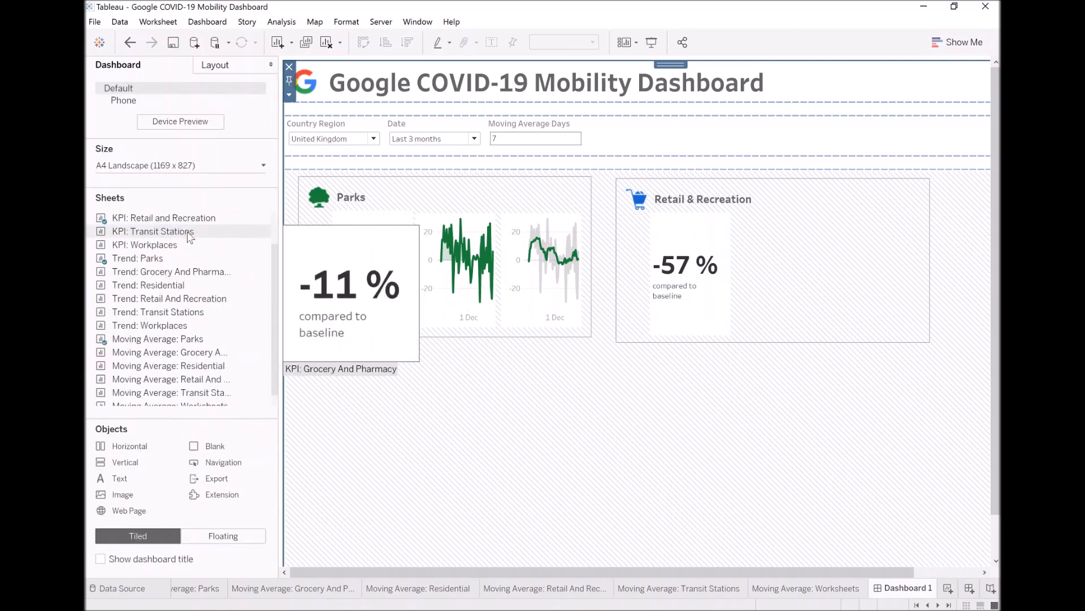
{"action": "left_click_drag", "start_coordinate": [170, 299], "coordinate": [831, 269]}
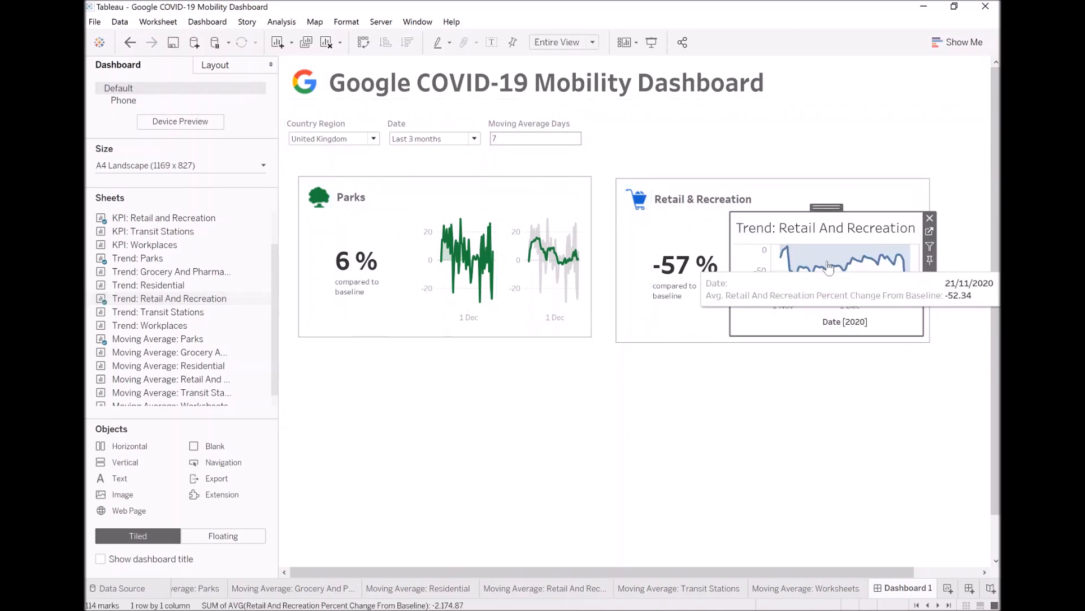
{"action": "right_click", "coordinate": [808, 229]}
{"action": "left_click", "coordinate": [835, 261]}
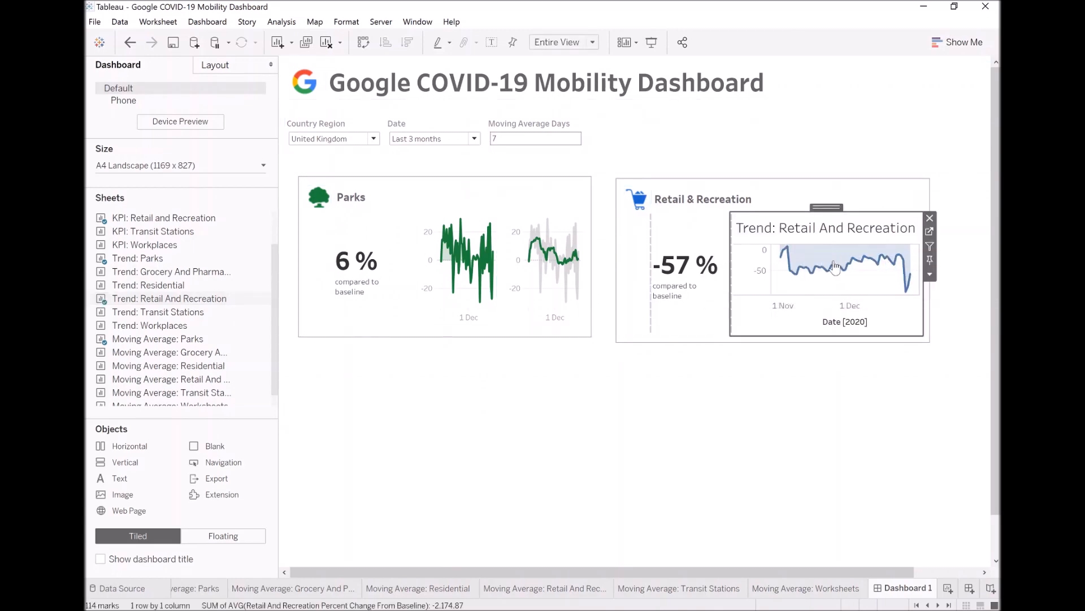
- Add the Moving Average: Retail And Recreation sheet after the trend chart in the card, hide its title and clear the selection
{"action": "mouse_move", "coordinate": [202, 291]}
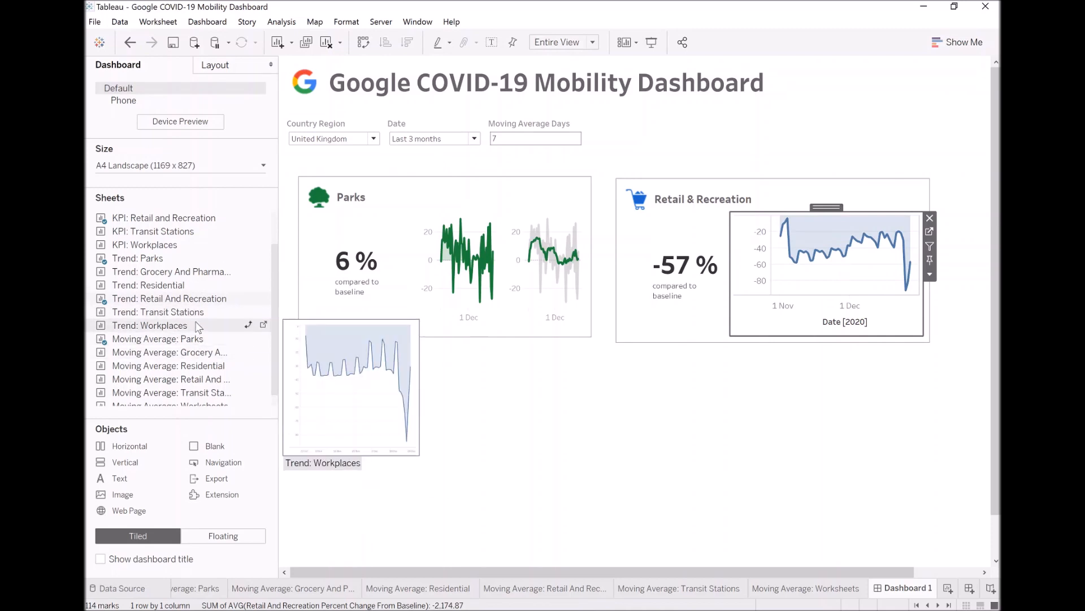
{"action": "scroll", "coordinate": [199, 327], "scroll_direction": "down", "scroll_amount": 1}
{"action": "left_click_drag", "start_coordinate": [174, 374], "coordinate": [886, 295]}
{"action": "right_click", "coordinate": [857, 250]}
{"action": "left_click", "coordinate": [884, 270]}
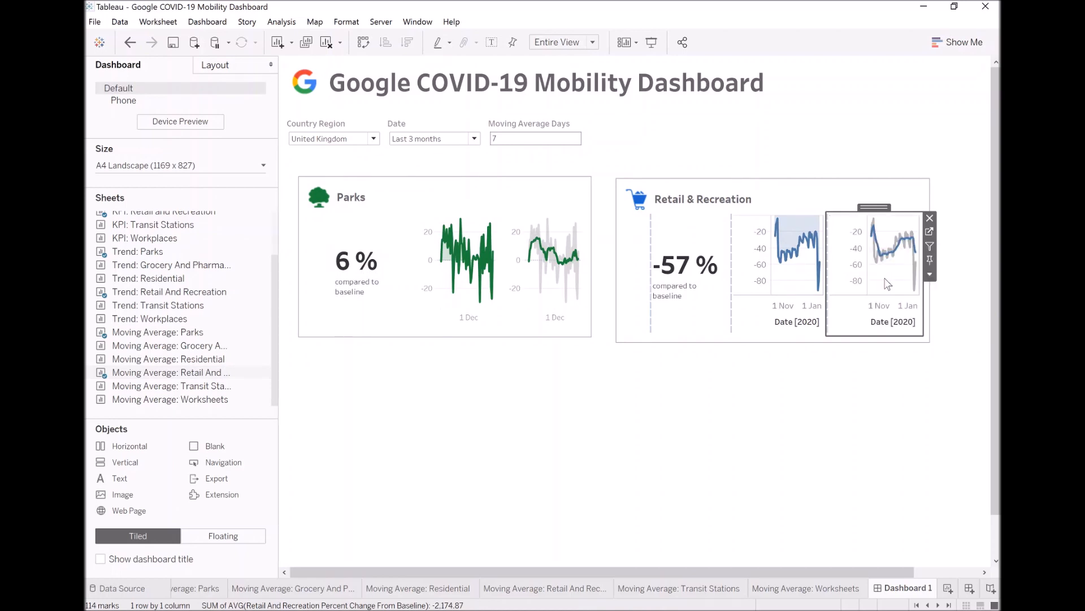
{"action": "left_click", "coordinate": [736, 383]}
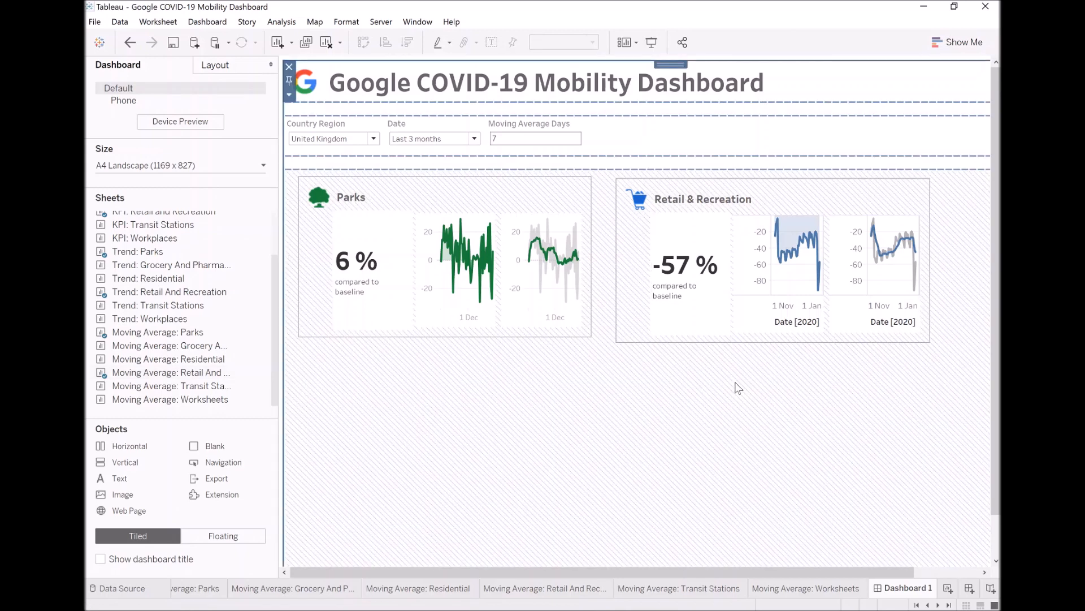
- Remove the Date axis titles from the Retail and Recreation trend and moving average charts
{"action": "double_click", "coordinate": [784, 322]}
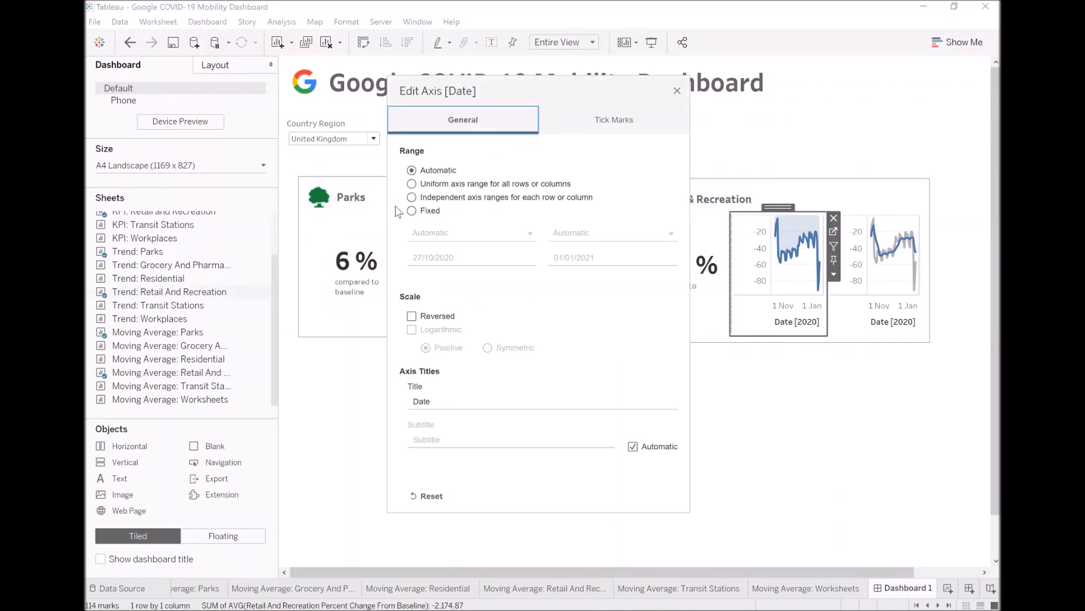
{"action": "left_click", "coordinate": [488, 401]}
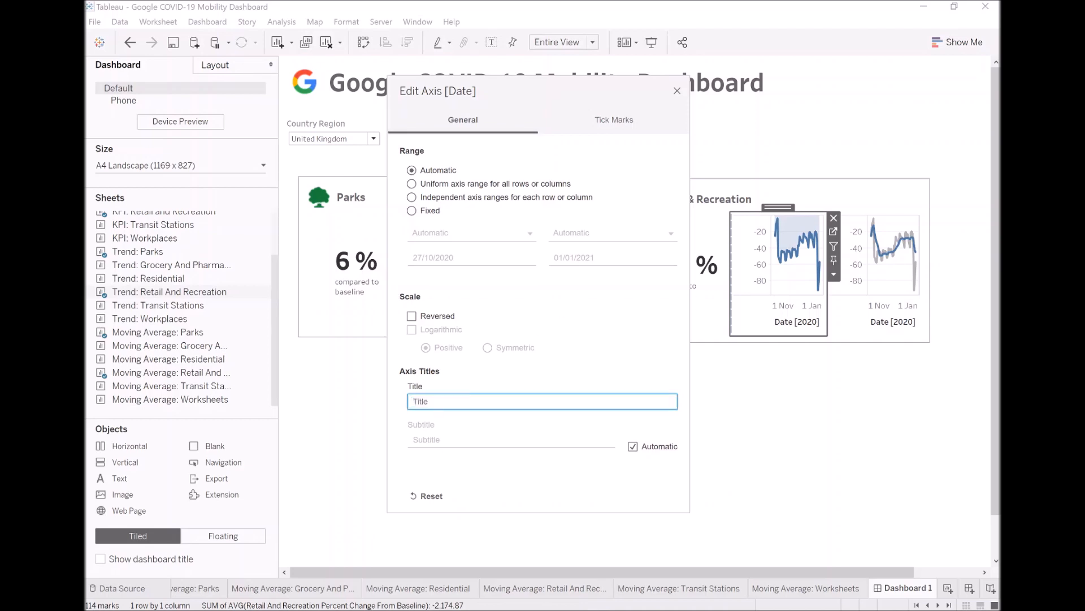
{"action": "left_click", "coordinate": [677, 91]}
{"action": "right_click", "coordinate": [893, 320]}
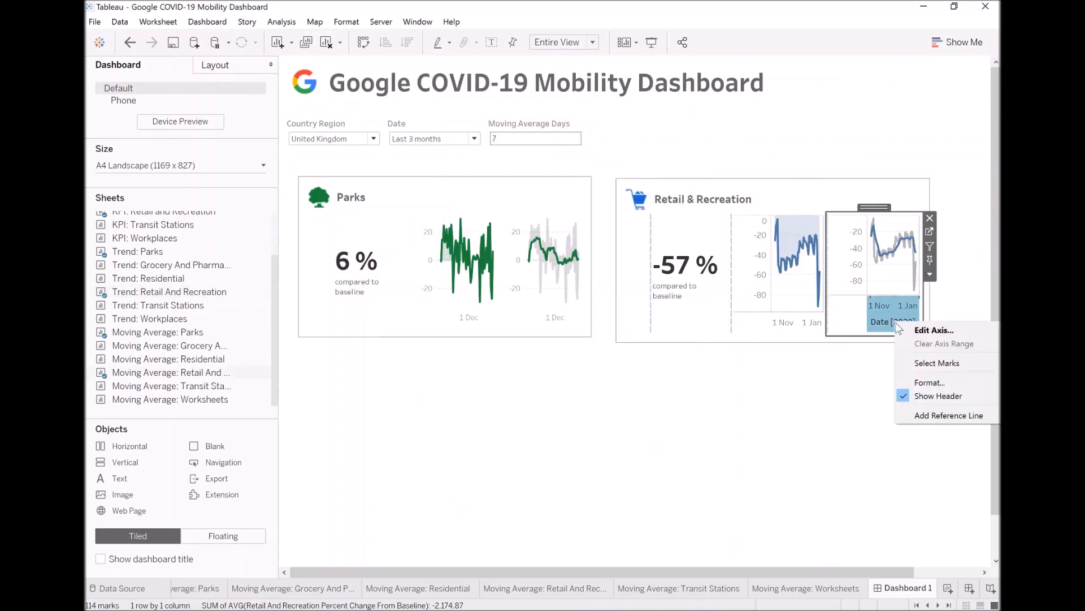
{"action": "left_click", "coordinate": [921, 330]}
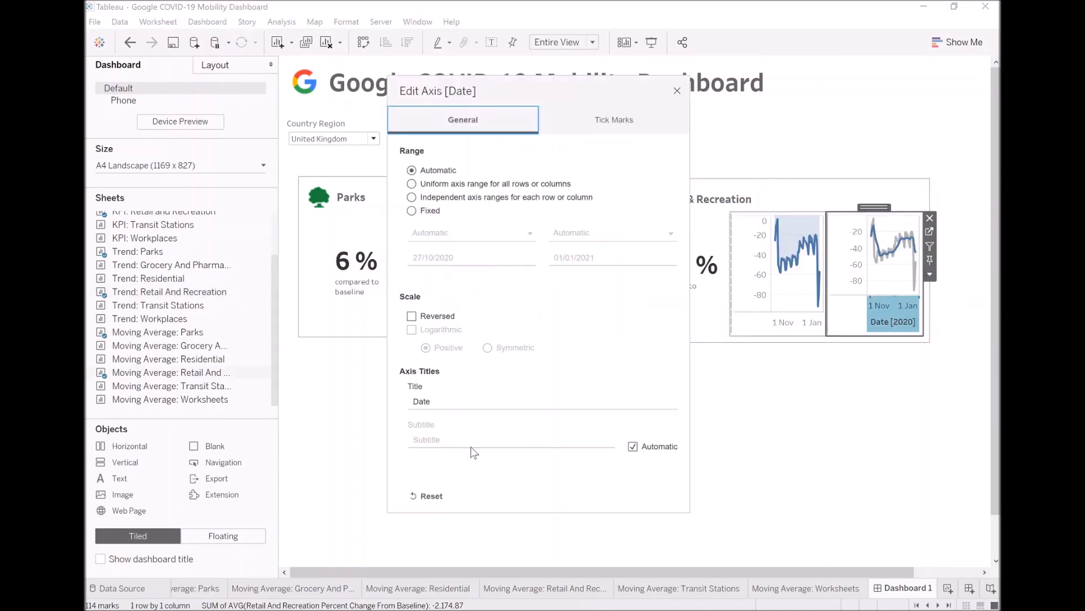
{"action": "double_click", "coordinate": [423, 401]}
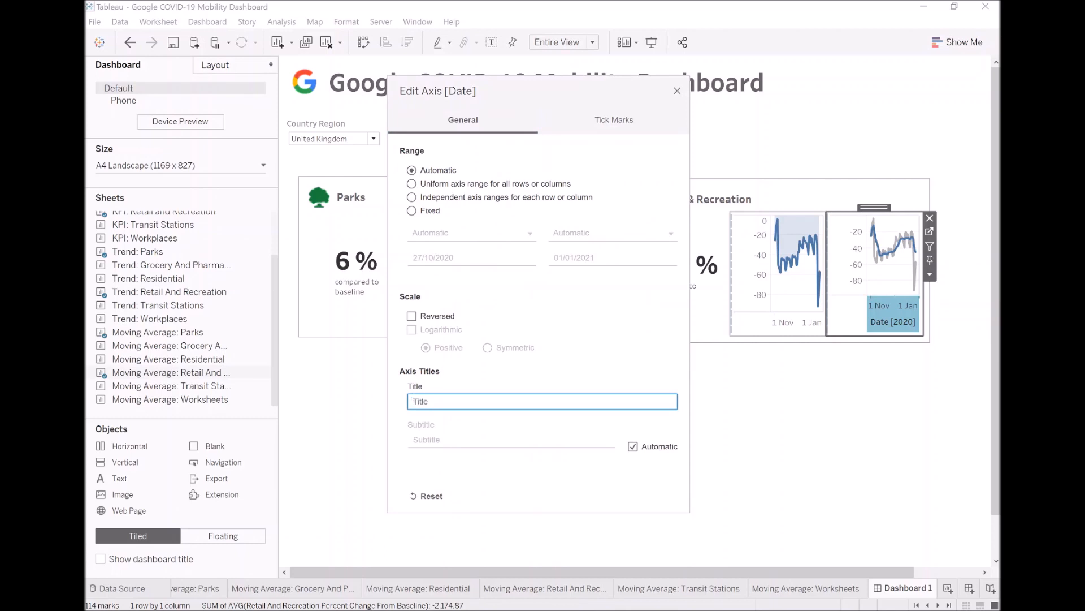
{"action": "left_click", "coordinate": [677, 92]}
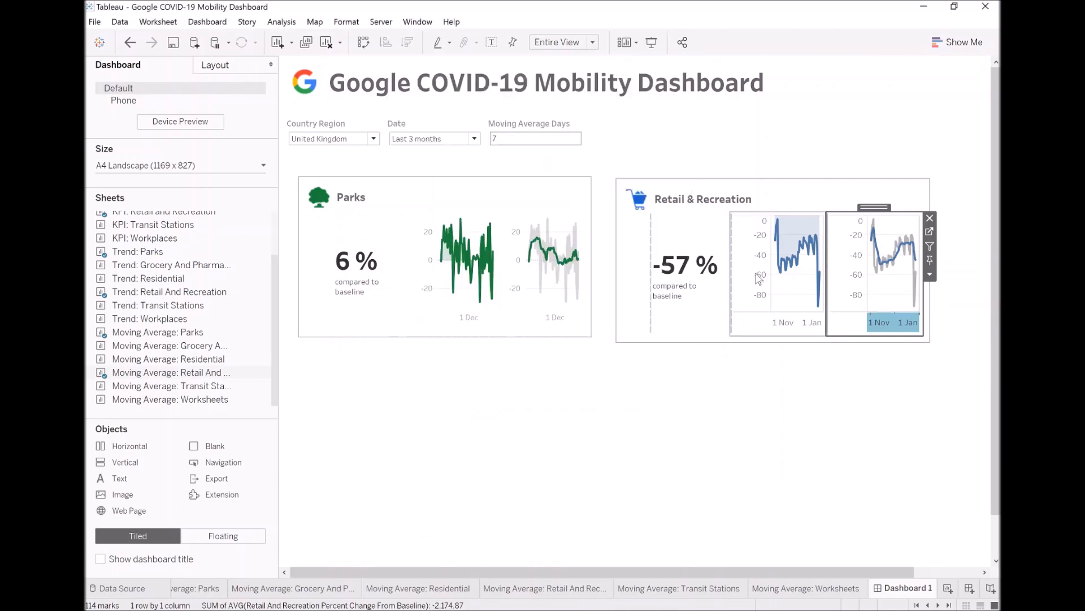
- Set the row and column divider pane borders of the Retail and Recreation trend chart to None
{"action": "right_click", "coordinate": [791, 290]}
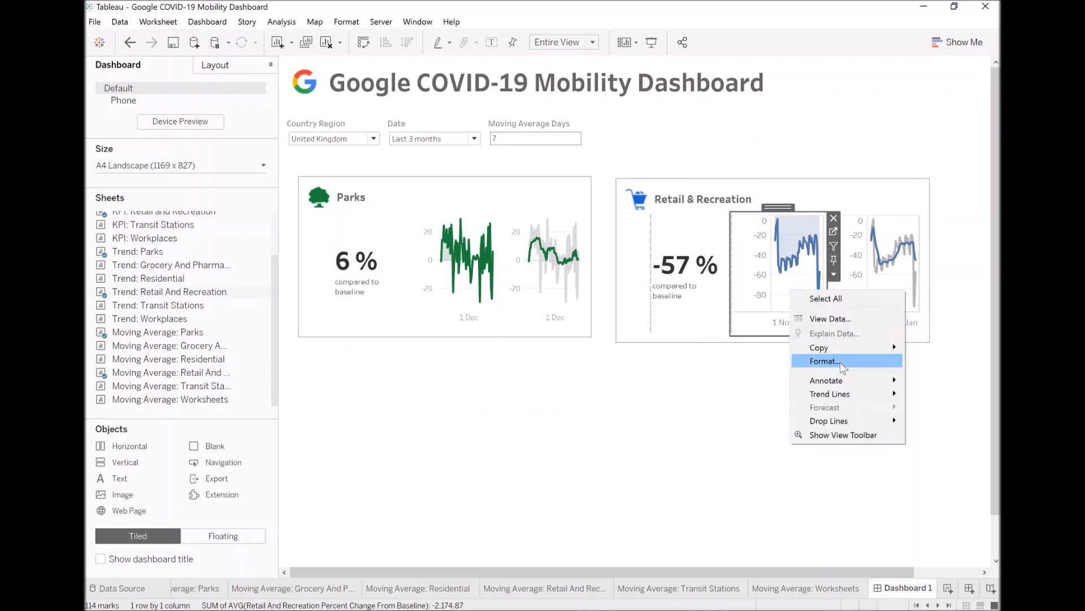
{"action": "left_click", "coordinate": [840, 363]}
{"action": "left_click", "coordinate": [149, 88]}
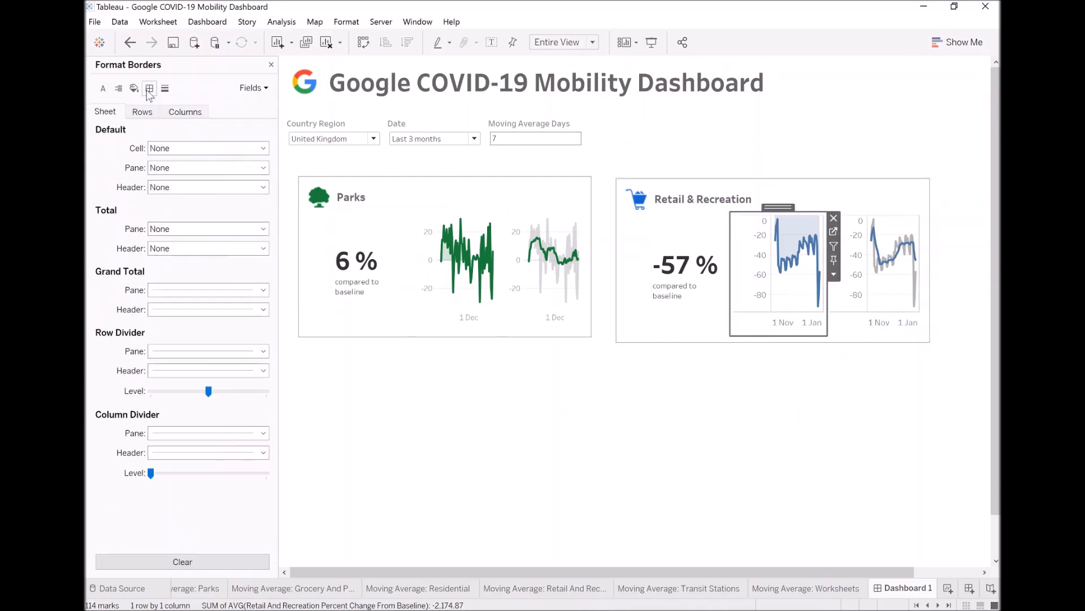
{"action": "left_click", "coordinate": [169, 351]}
{"action": "left_click", "coordinate": [176, 369]}
{"action": "left_click", "coordinate": [176, 436]}
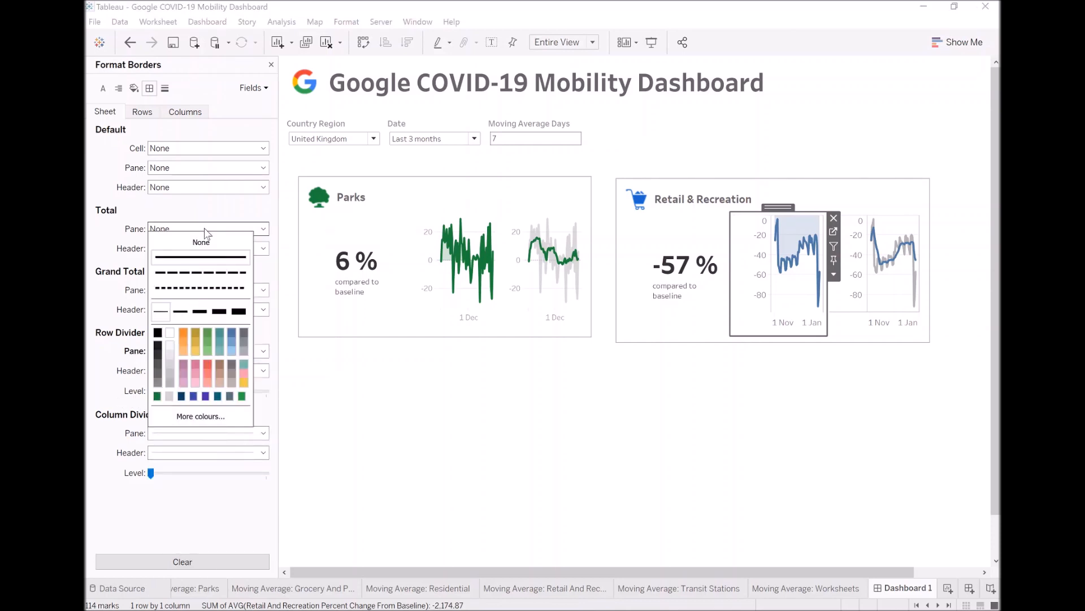
{"action": "left_click", "coordinate": [201, 242]}
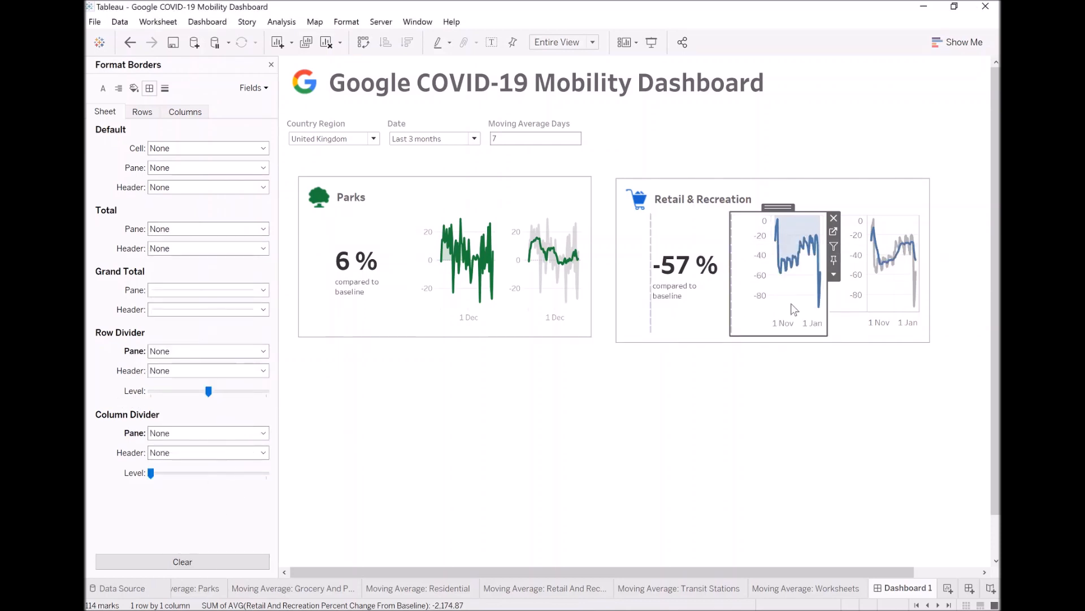
- Format the value axis labels of the Retail and Recreation trend chart as 8 pt in a lighter grey
{"action": "right_click", "coordinate": [772, 231]}
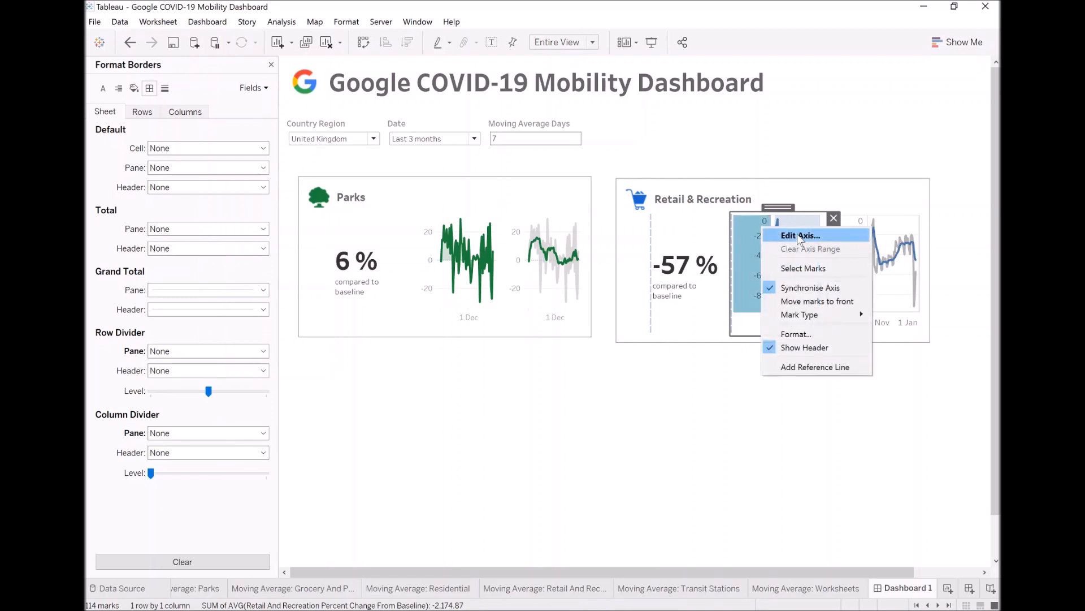
{"action": "left_click", "coordinate": [797, 334]}
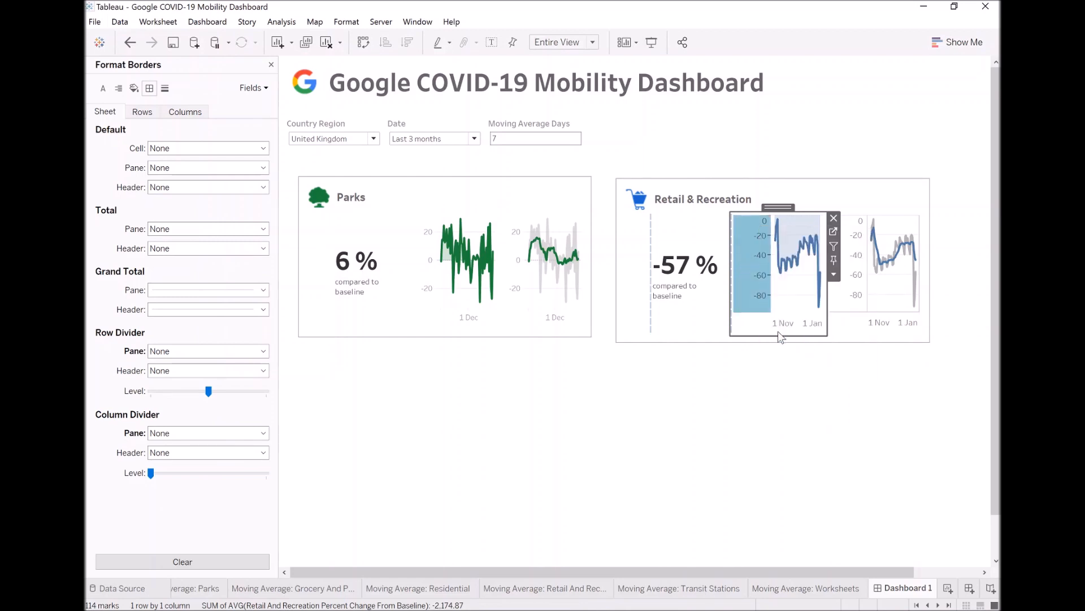
{"action": "left_click", "coordinate": [236, 149]}
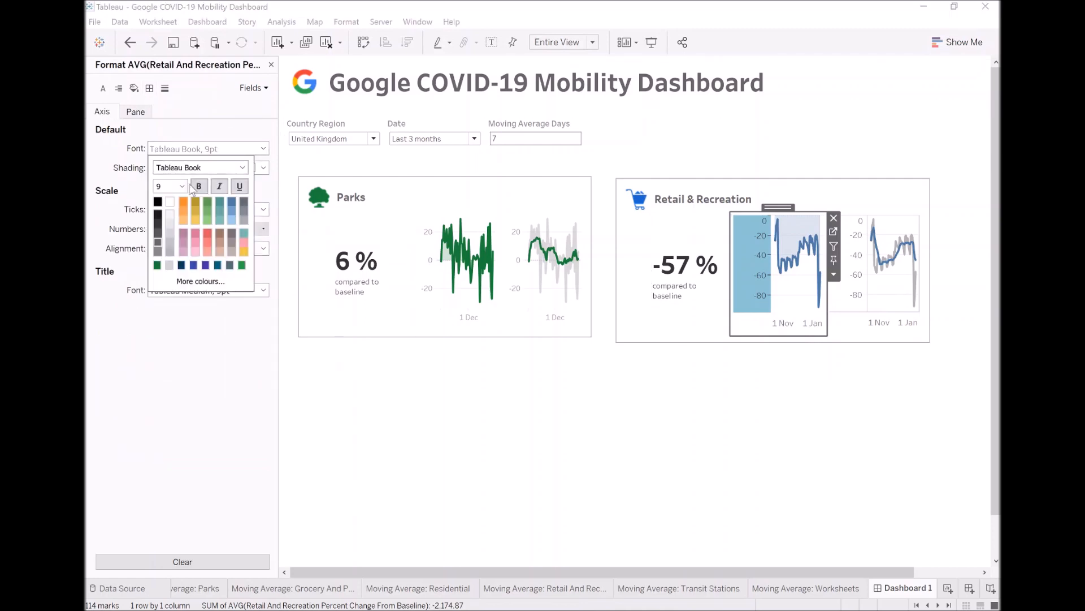
{"action": "left_click", "coordinate": [182, 186]}
{"action": "left_click", "coordinate": [172, 211]}
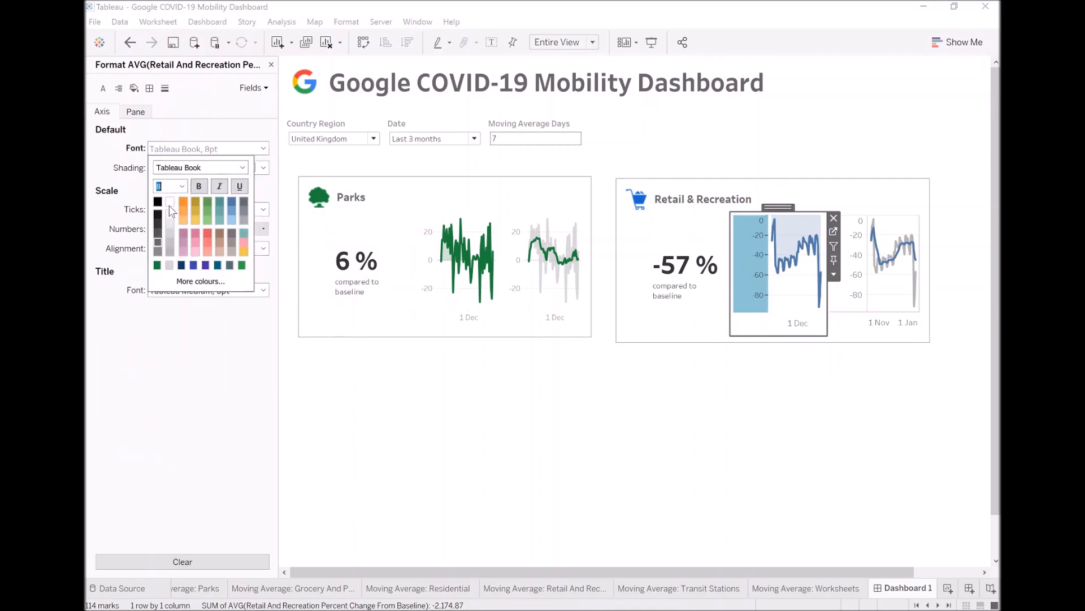
{"action": "left_click", "coordinate": [157, 253]}
{"action": "left_click", "coordinate": [688, 448]}
{"action": "left_click", "coordinate": [744, 267]}
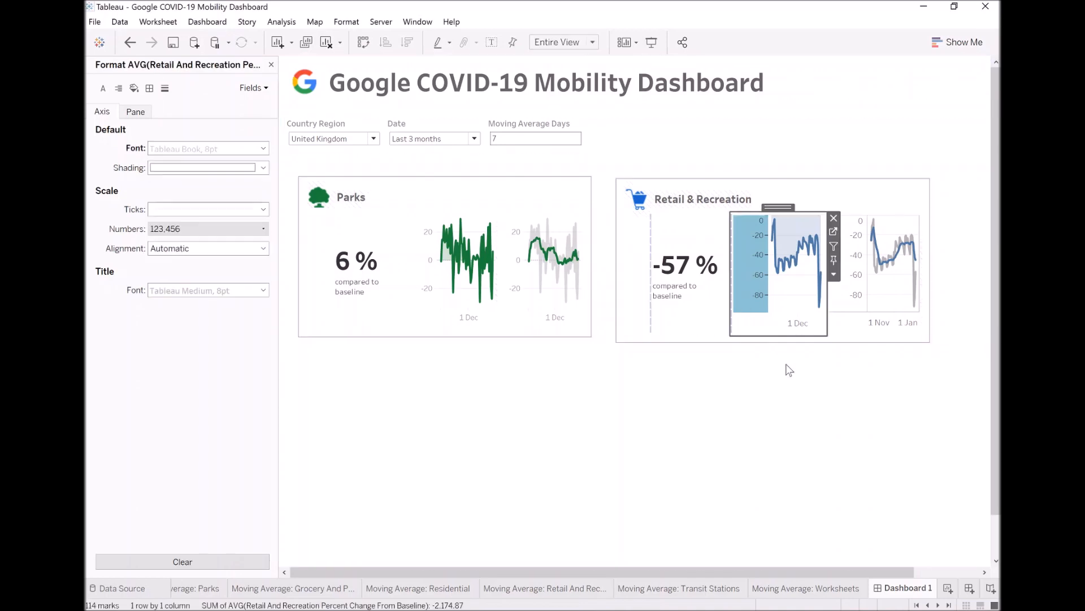
{"action": "left_click", "coordinate": [752, 242]}
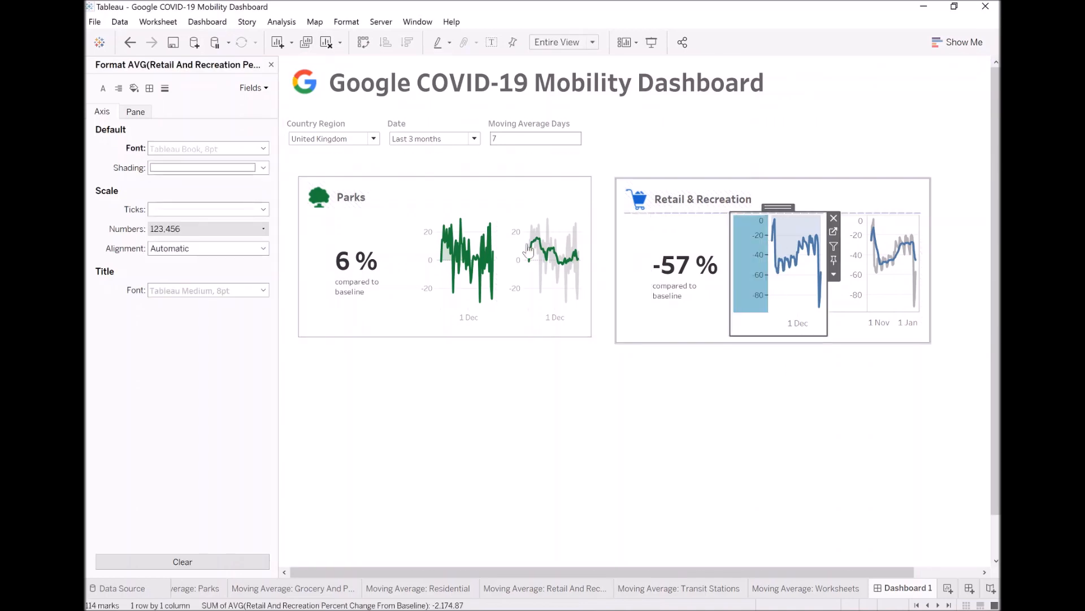
{"action": "left_click", "coordinate": [206, 148]}
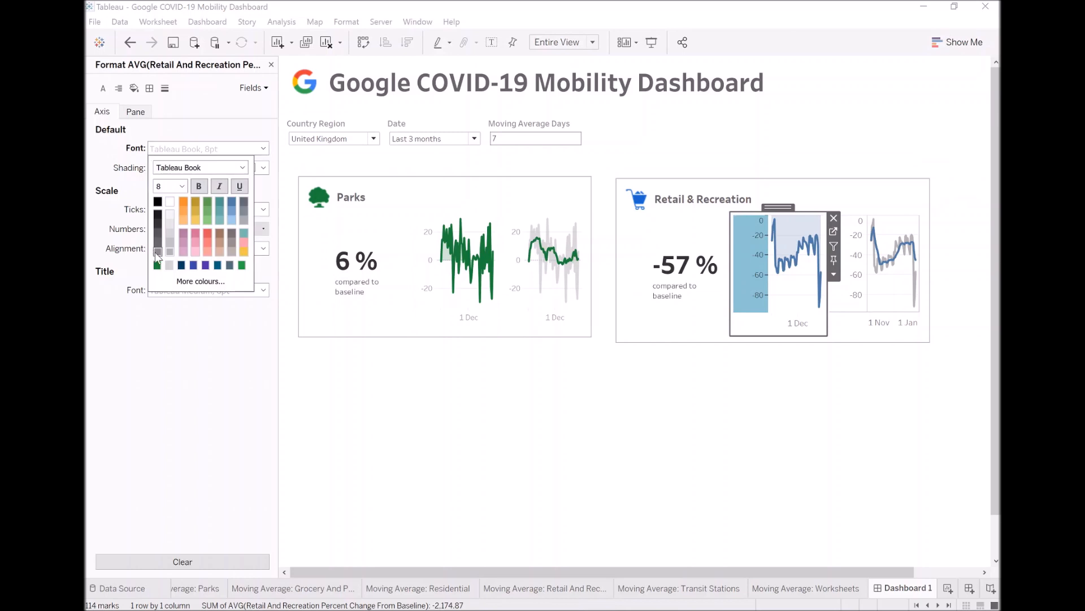
{"action": "left_click", "coordinate": [543, 443]}
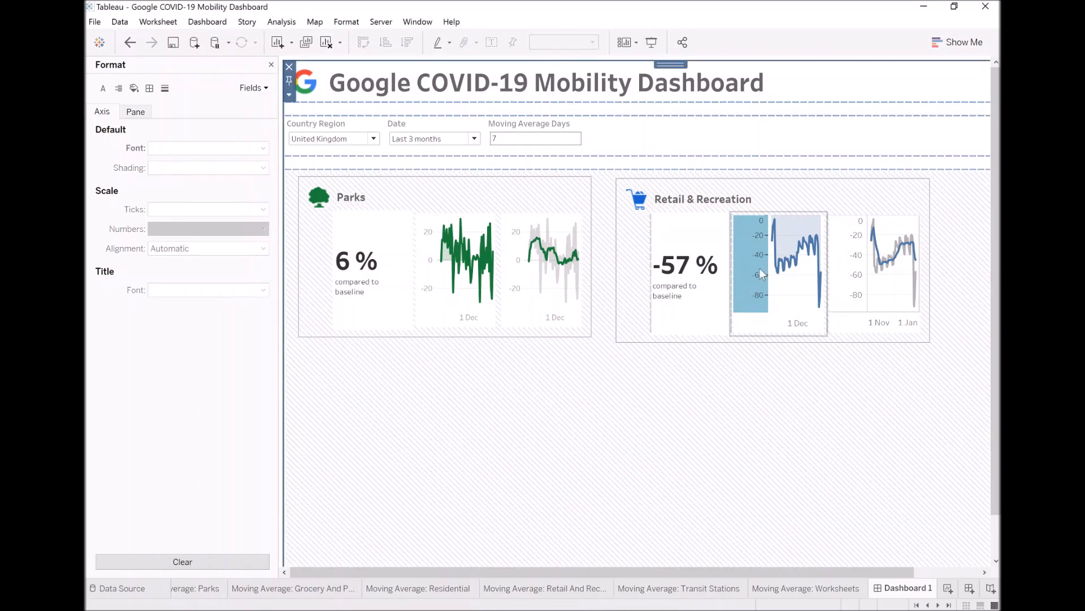
- Format the date axis labels of the Retail and Recreation trend chart as 8 pt in a lighter grey
{"action": "left_click", "coordinate": [771, 321]}
{"action": "right_click", "coordinate": [800, 328]}
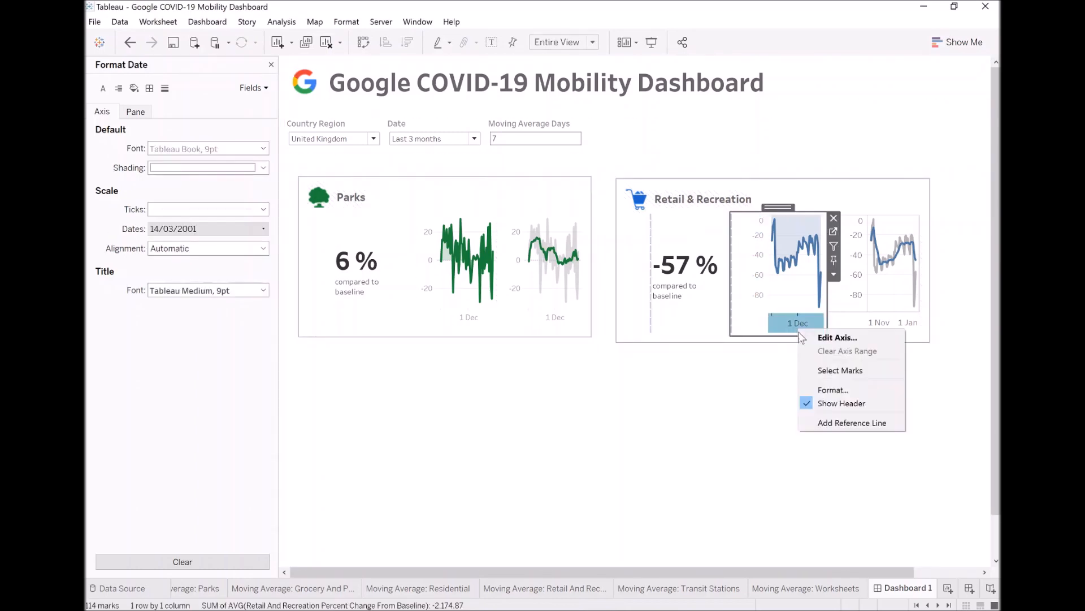
{"action": "left_click", "coordinate": [831, 388]}
{"action": "left_click", "coordinate": [208, 149]}
{"action": "left_click", "coordinate": [181, 186]}
{"action": "left_click", "coordinate": [176, 210]}
{"action": "key", "text": "Up"}
{"action": "left_click", "coordinate": [961, 404]}
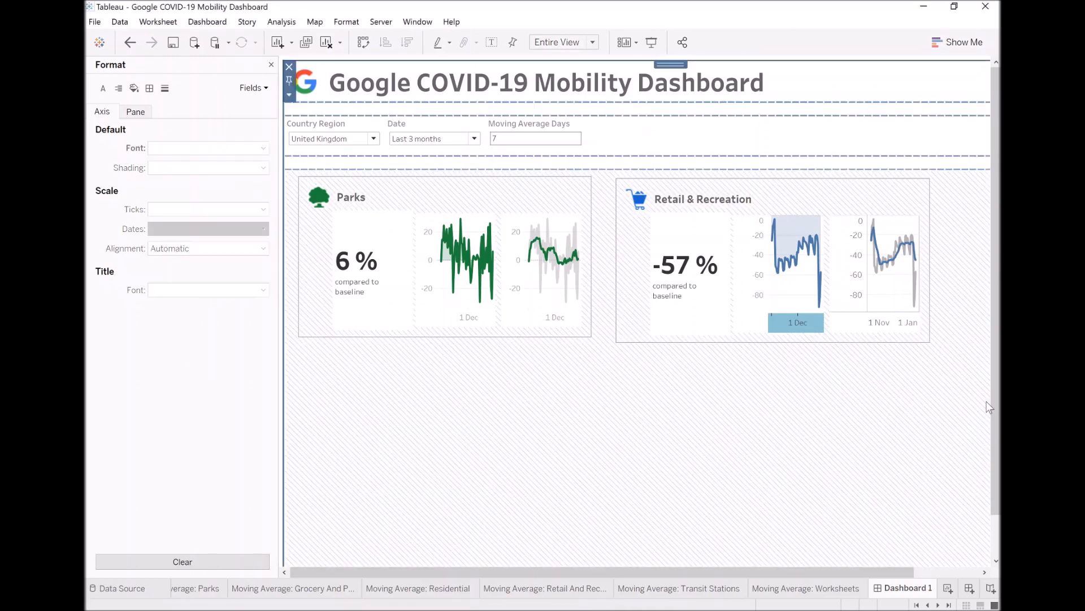
- Format the value axis labels of the Retail and Recreation moving average chart as 8 pt in a lighter grey
{"action": "left_click", "coordinate": [859, 263]}
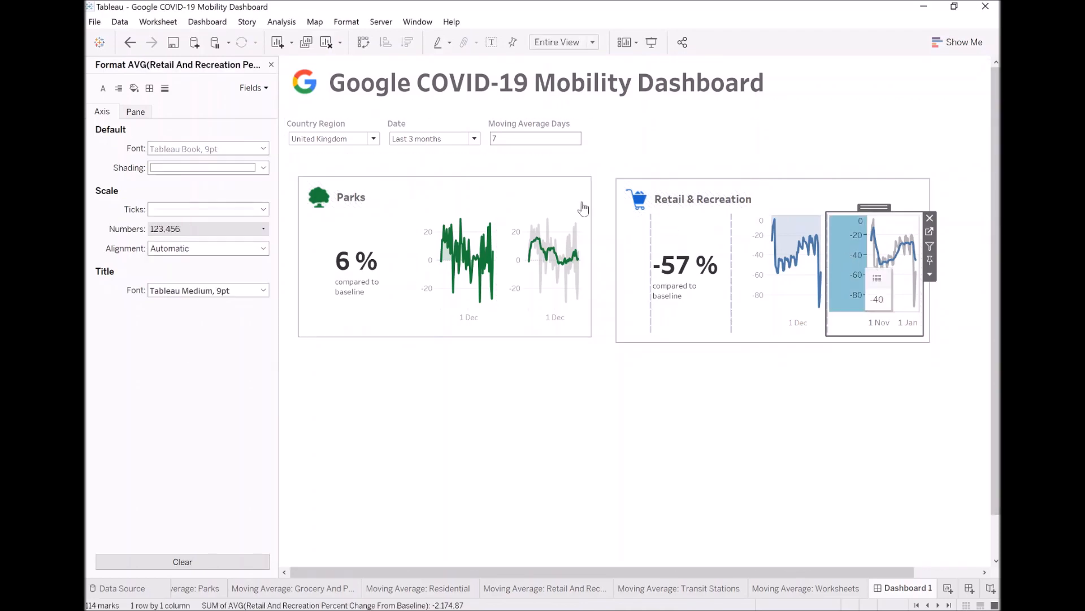
{"action": "left_click", "coordinate": [248, 149]}
{"action": "left_click", "coordinate": [181, 186]}
{"action": "left_click", "coordinate": [164, 197]}
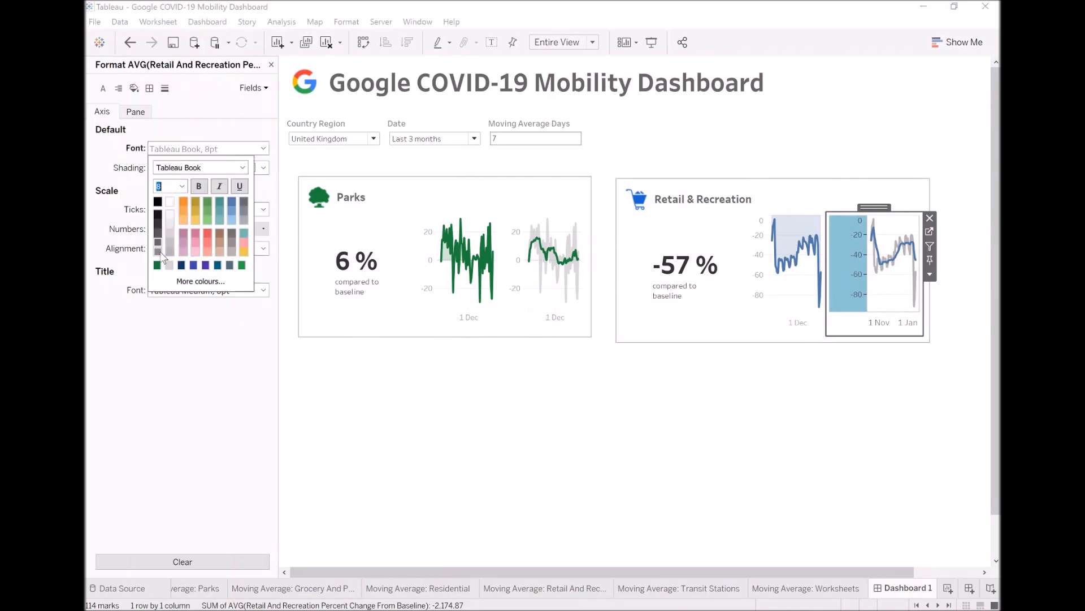
{"action": "left_click", "coordinate": [769, 413]}
- Set the date axis label font of the Retail and Recreation moving average chart to 8 pt
{"action": "left_click", "coordinate": [889, 321]}
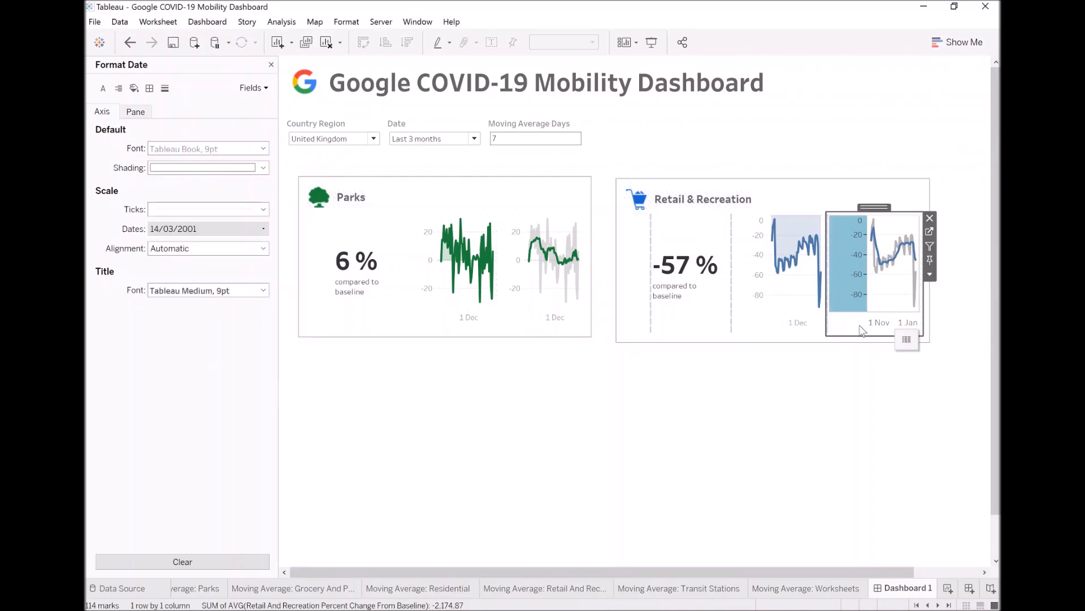
{"action": "right_click", "coordinate": [861, 331]}
{"action": "left_click", "coordinate": [879, 334]}
{"action": "right_click", "coordinate": [883, 323]}
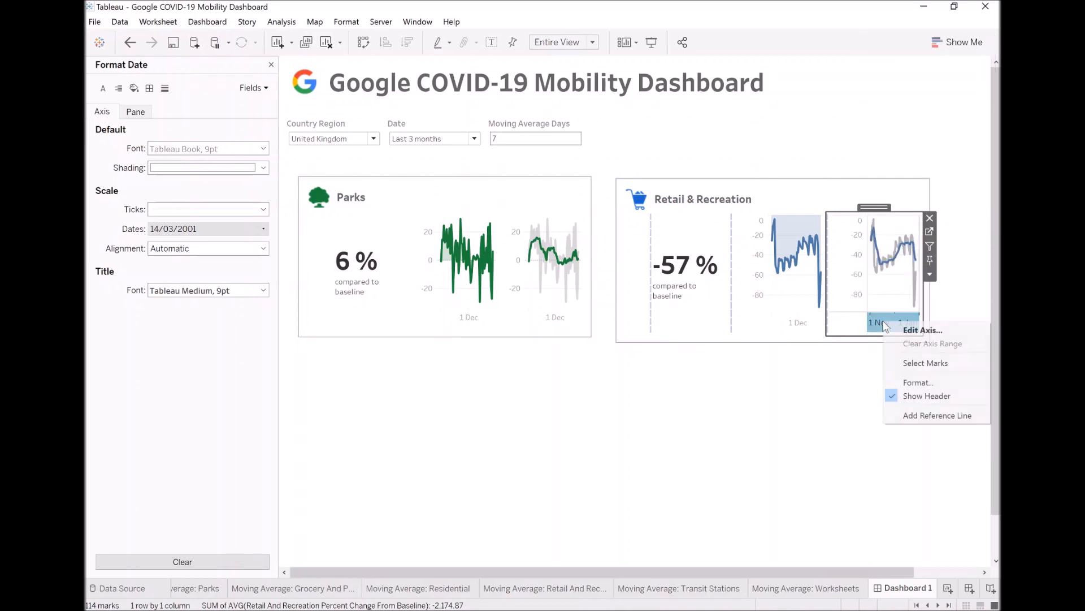
{"action": "left_click", "coordinate": [918, 383]}
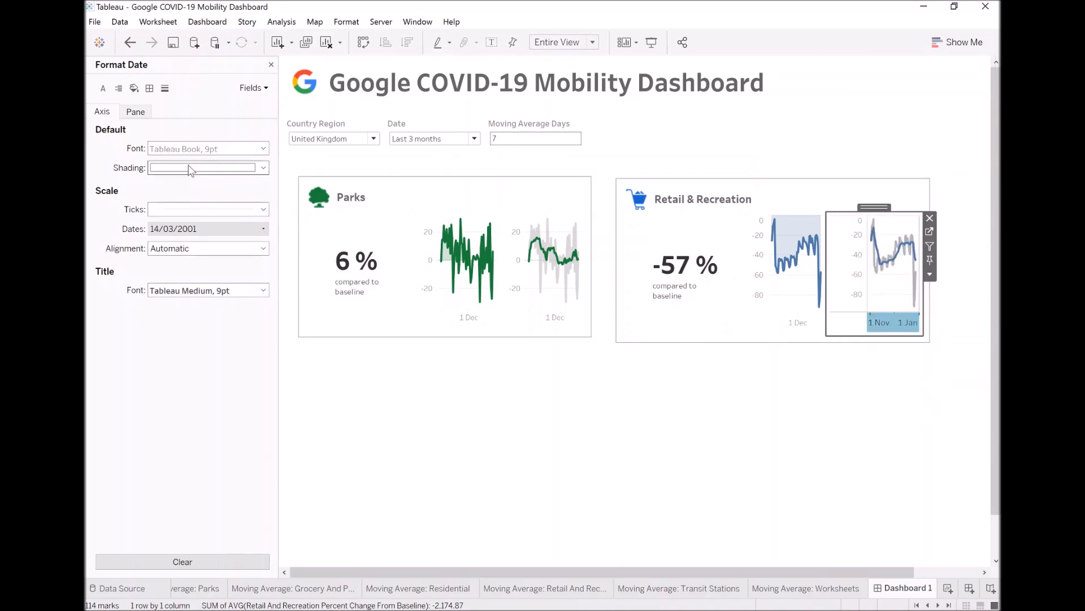
{"action": "left_click", "coordinate": [217, 150]}
{"action": "left_click", "coordinate": [182, 186]}
{"action": "left_click", "coordinate": [175, 200]}
{"action": "left_click", "coordinate": [320, 351]}
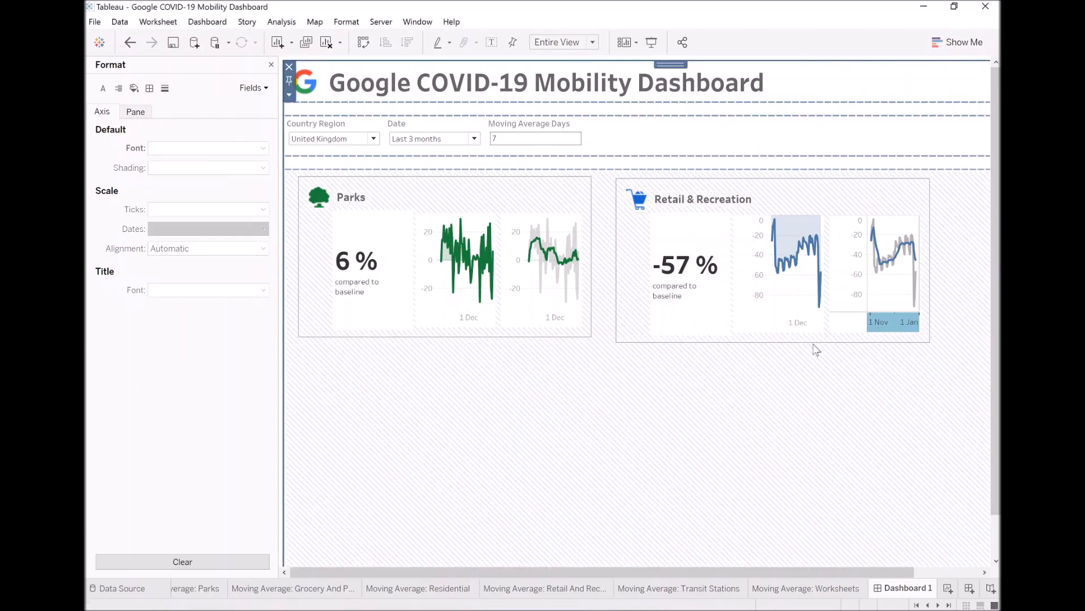
- Narrow the value axis areas of the Retail and Recreation moving average and trend charts to give the plots more width
{"action": "left_click_drag", "start_coordinate": [867, 233], "coordinate": [850, 246]}
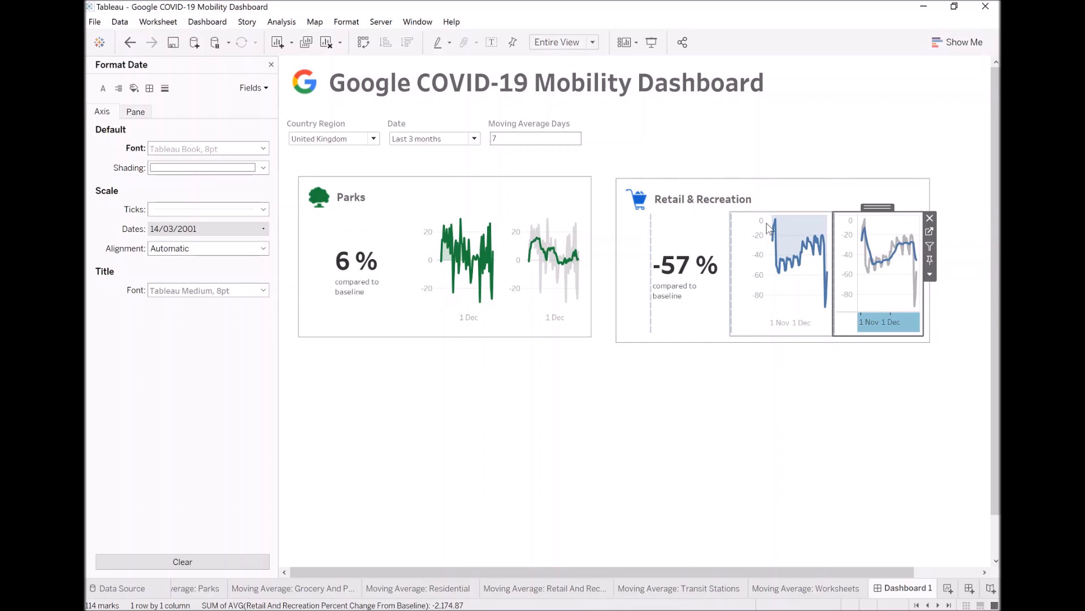
{"action": "left_click_drag", "start_coordinate": [767, 226], "coordinate": [756, 232]}
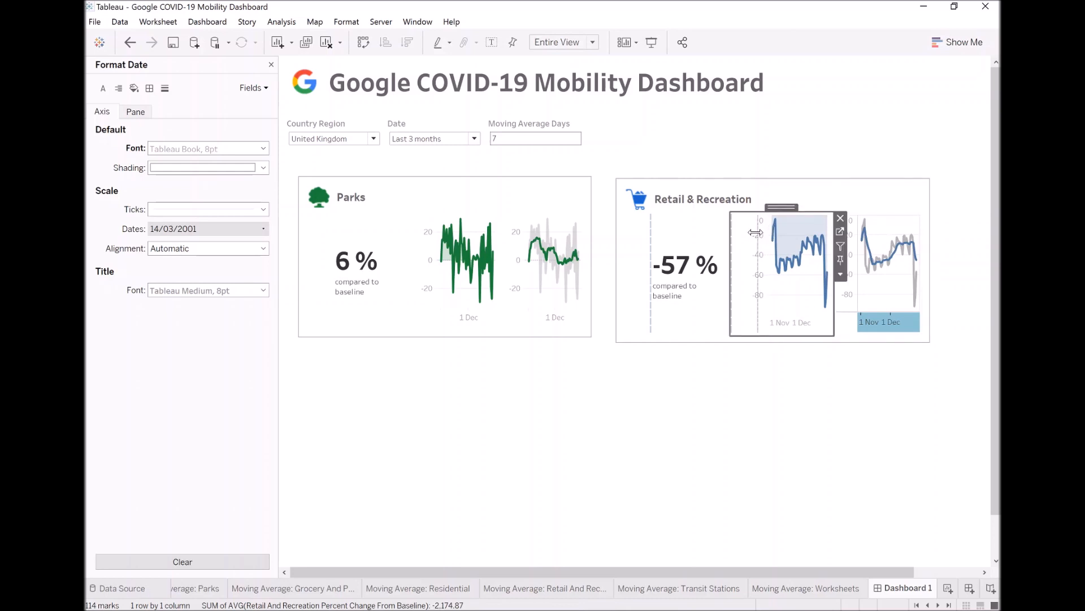
{"action": "left_click", "coordinate": [787, 422]}
{"action": "left_click", "coordinate": [890, 324]}
{"action": "left_click", "coordinate": [890, 430]}
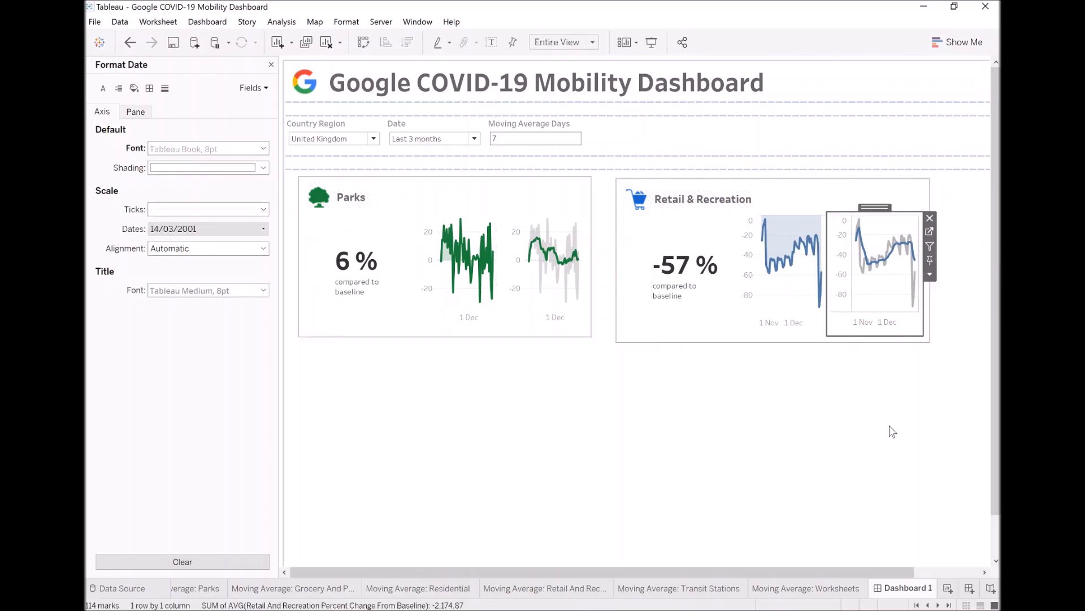
{"action": "left_click", "coordinate": [889, 295]}
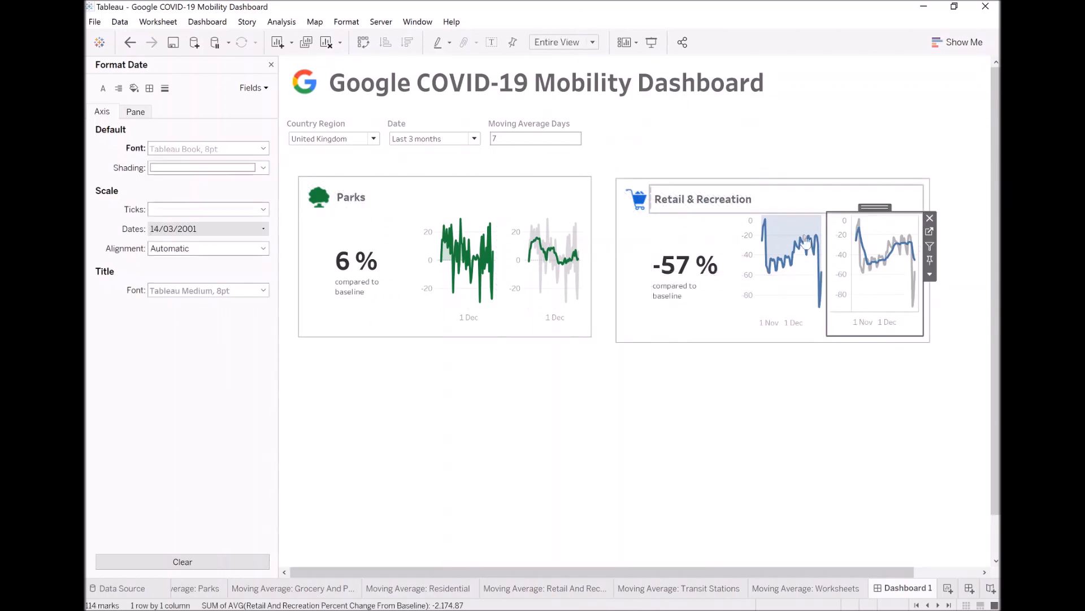
{"action": "left_click", "coordinate": [800, 286]}
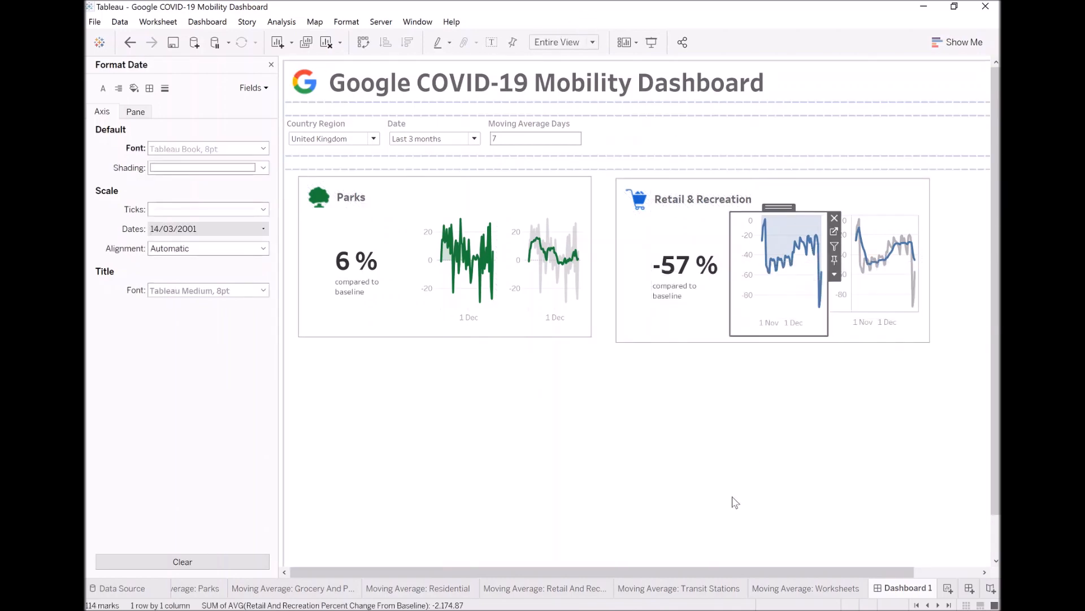
{"action": "left_click_drag", "start_coordinate": [760, 572], "coordinate": [546, 568]}
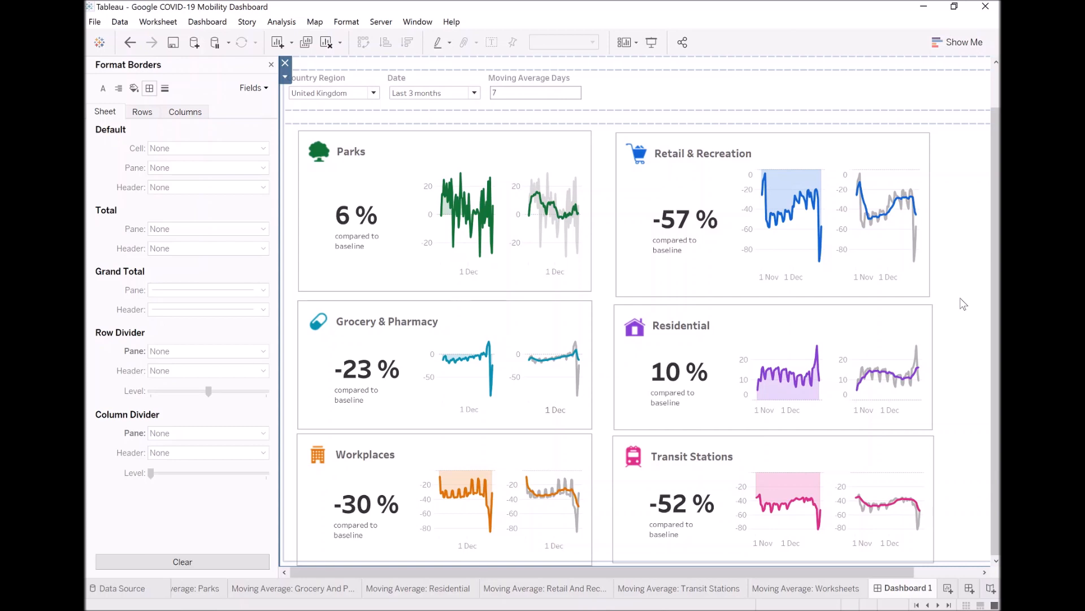
- Move the Parks and Retail & Recreation cards out of the upper card row to clear the space beneath the filters
{"action": "left_click", "coordinate": [425, 139]}
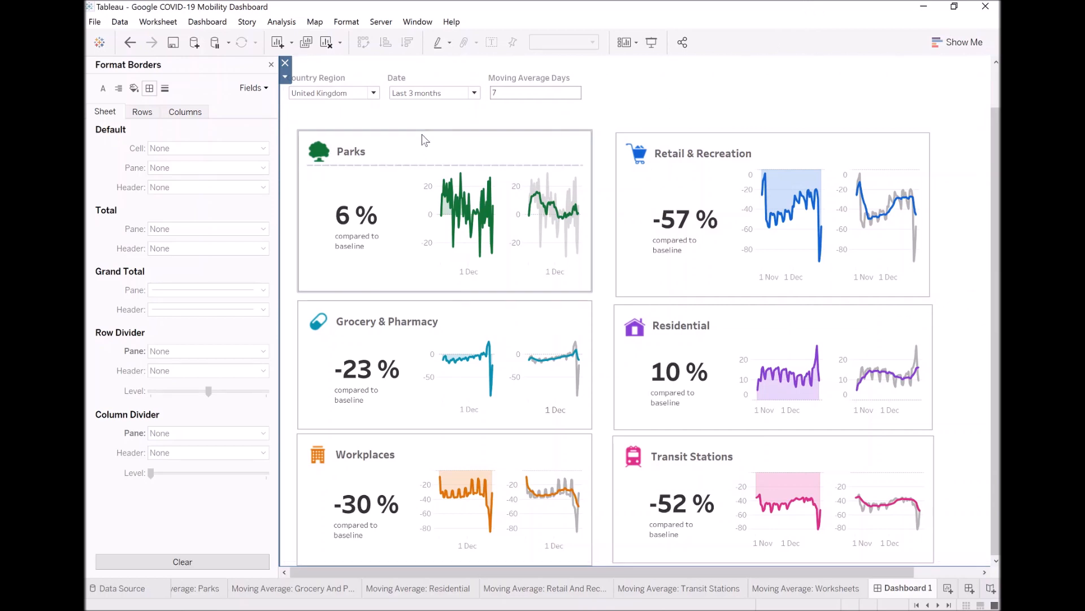
{"action": "left_click", "coordinate": [423, 135]}
{"action": "left_click", "coordinate": [745, 140]}
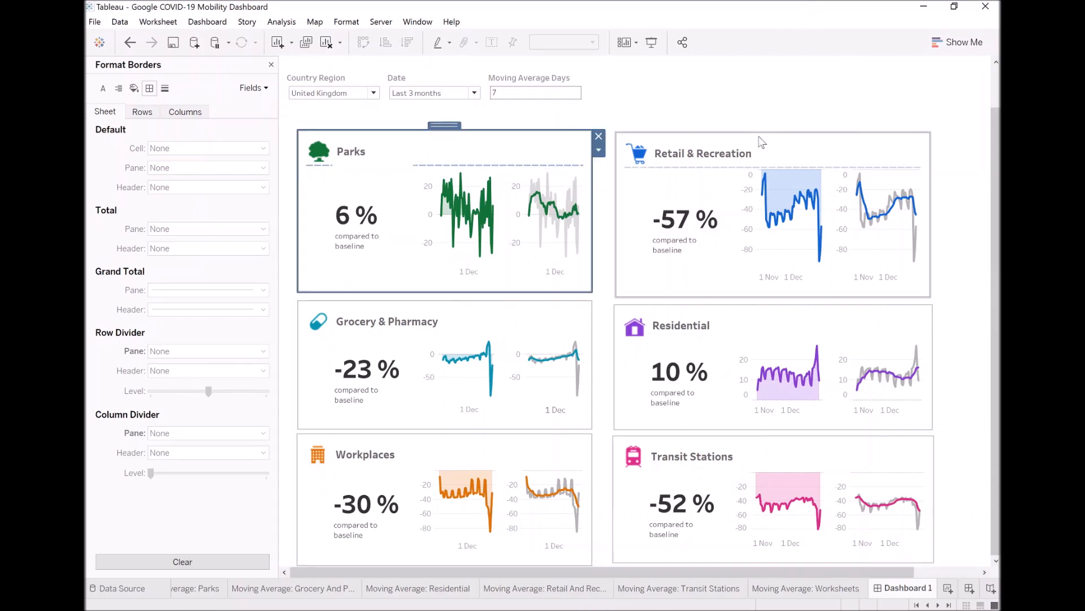
{"action": "left_click", "coordinate": [769, 135]}
{"action": "mouse_move", "coordinate": [768, 129]}
{"action": "left_mouse_down"}
{"action": "mouse_move", "coordinate": [824, 182]}
{"action": "mouse_move", "coordinate": [825, 237]}
{"action": "mouse_move", "coordinate": [761, 234]}
{"action": "mouse_move", "coordinate": [521, 134]}
{"action": "mouse_move", "coordinate": [439, 125]}
{"action": "mouse_move", "coordinate": [649, 202]}
{"action": "mouse_move", "coordinate": [650, 227]}
{"action": "mouse_move", "coordinate": [640, 207]}
{"action": "mouse_move", "coordinate": [587, 179]}
{"action": "mouse_move", "coordinate": [712, 192]}
{"action": "mouse_move", "coordinate": [461, 179]}
{"action": "left_mouse_up"}
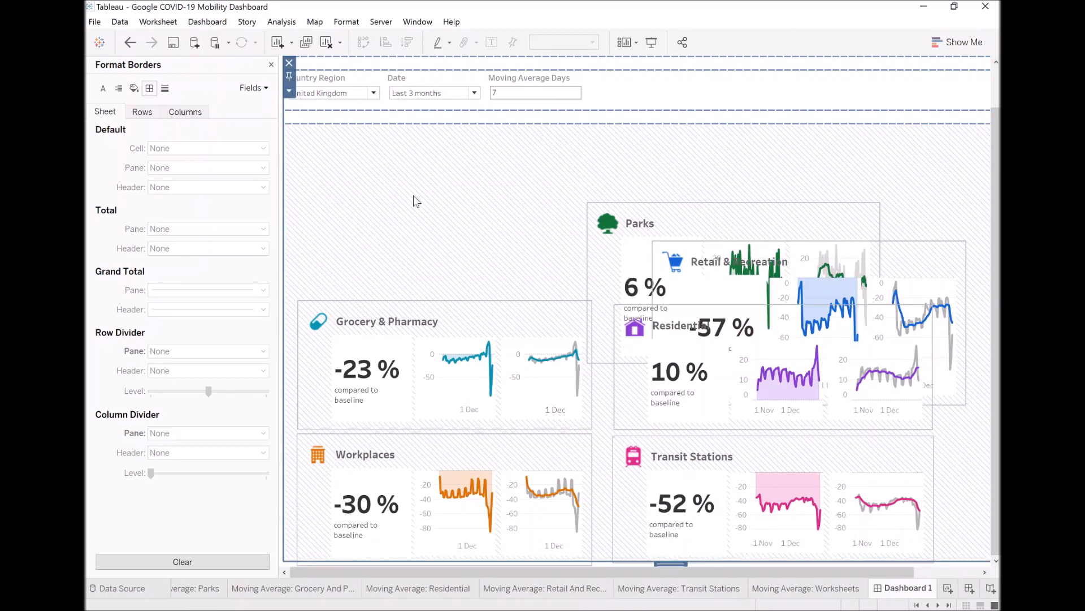
- Stack three horizontal layout containers in the cleared area beneath the filter controls
{"action": "left_click", "coordinate": [271, 65]}
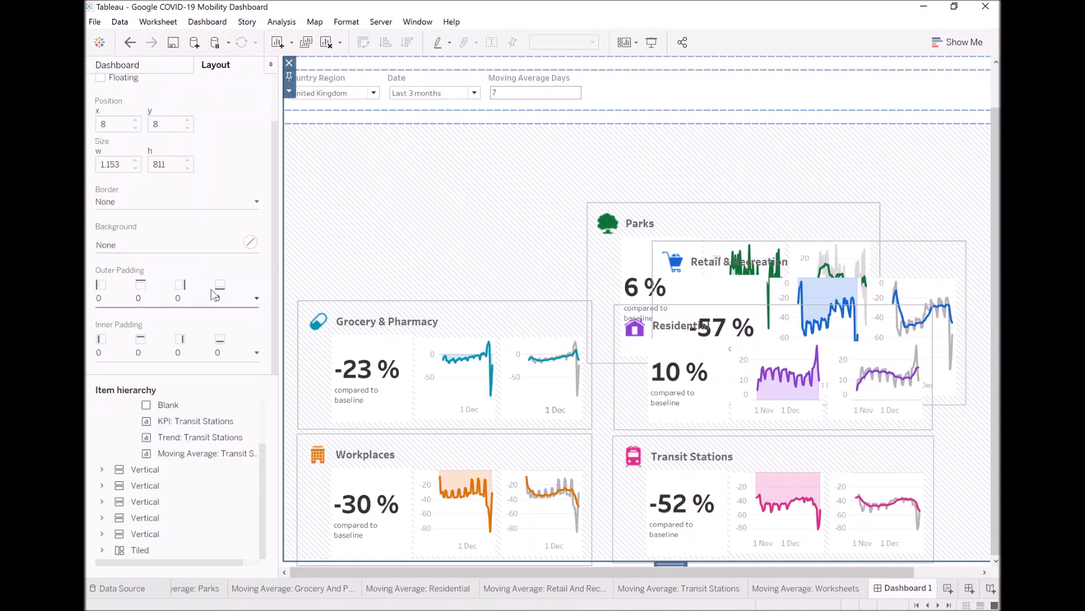
{"action": "left_click", "coordinate": [143, 65]}
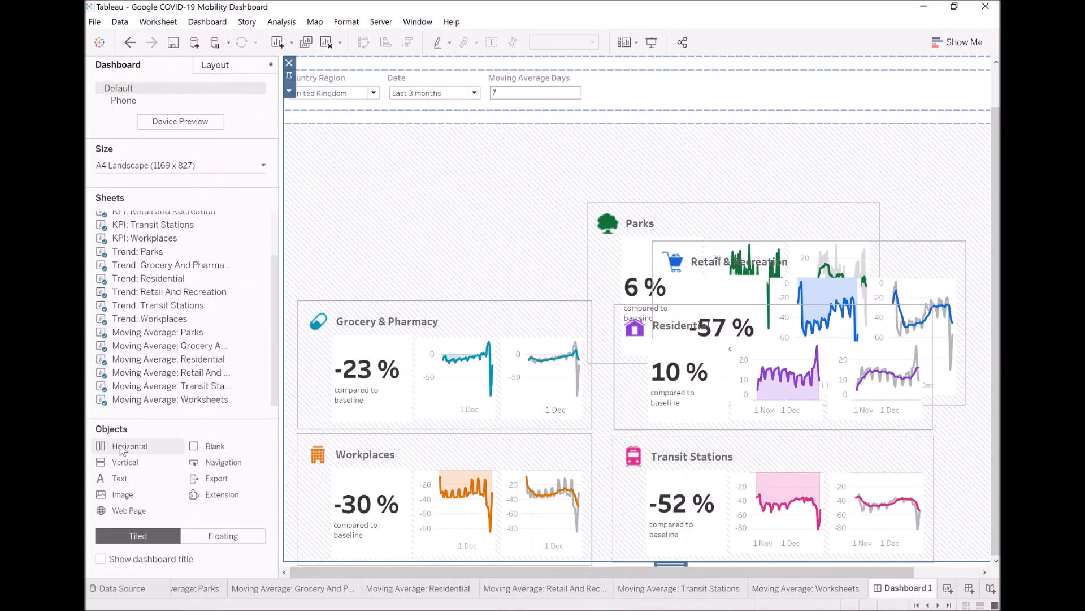
{"action": "left_click", "coordinate": [390, 235]}
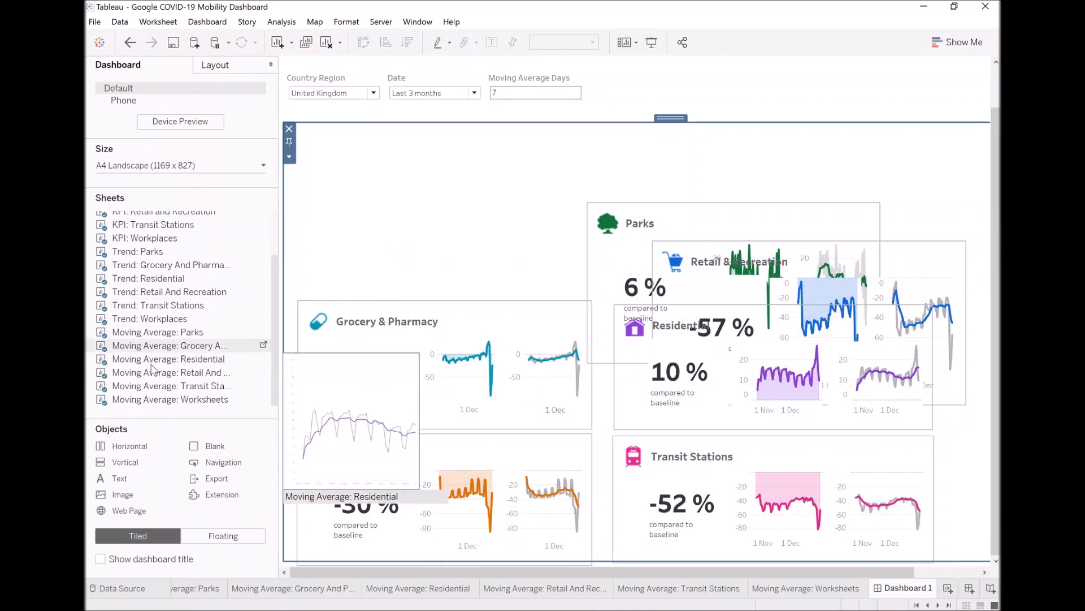
{"action": "mouse_move", "coordinate": [130, 446]}
{"action": "left_mouse_down"}
{"action": "mouse_move", "coordinate": [255, 311]}
{"action": "mouse_move", "coordinate": [342, 136]}
{"action": "left_mouse_up"}
{"action": "left_click_drag", "start_coordinate": [93, 450], "coordinate": [414, 136]}
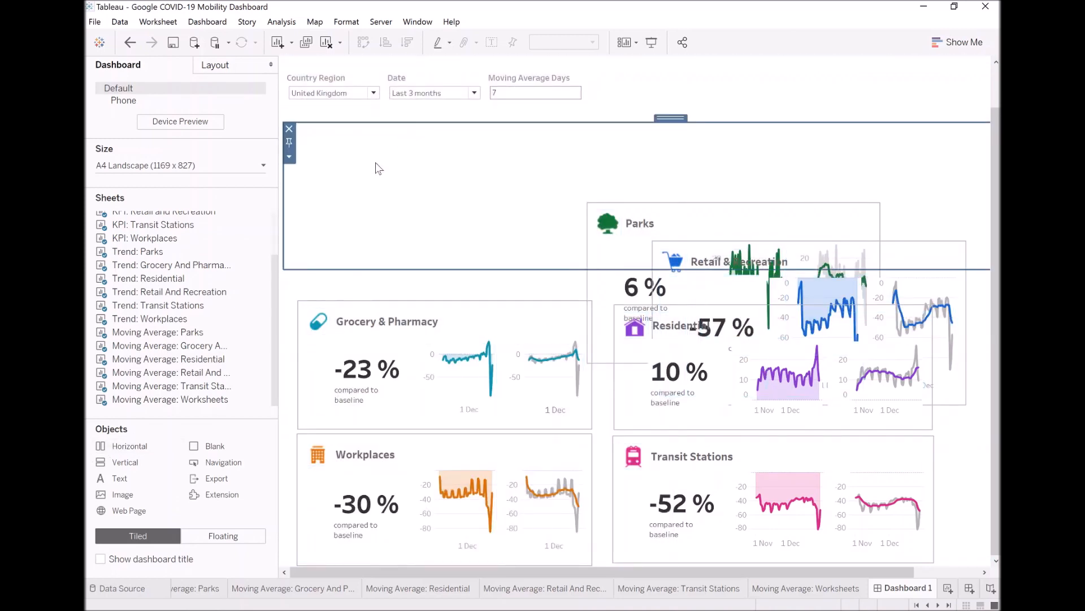
{"action": "left_click", "coordinate": [368, 280]}
{"action": "left_click", "coordinate": [361, 244]}
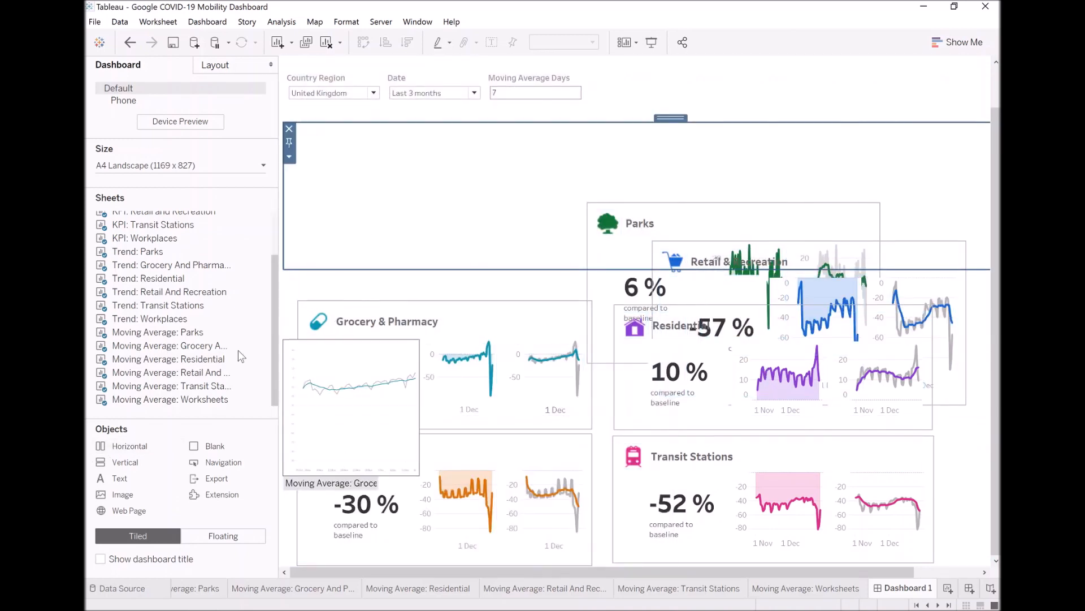
- Place a blank object inside each of the three horizontal containers
{"action": "left_click_drag", "start_coordinate": [209, 446], "coordinate": [355, 197]}
{"action": "mouse_move", "coordinate": [218, 445]}
{"action": "left_mouse_down"}
{"action": "mouse_move", "coordinate": [317, 243]}
{"action": "mouse_move", "coordinate": [270, 292]}
{"action": "left_mouse_up"}
{"action": "left_click_drag", "start_coordinate": [208, 448], "coordinate": [351, 229]}
- Set the height of the first horizontal container to 300 pixels
{"action": "left_click", "coordinate": [336, 136]}
{"action": "left_click", "coordinate": [332, 149]}
{"action": "left_click", "coordinate": [324, 173]}
{"action": "left_click_drag", "start_coordinate": [336, 162], "coordinate": [339, 141]}
{"action": "left_click", "coordinate": [290, 157]}
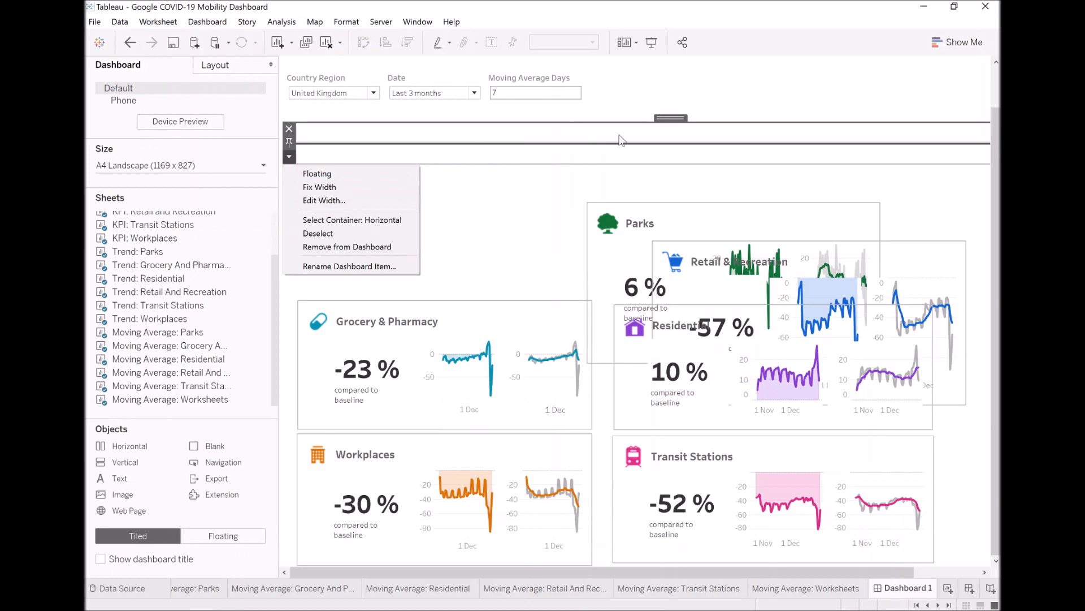
{"action": "left_click", "coordinate": [682, 126]}
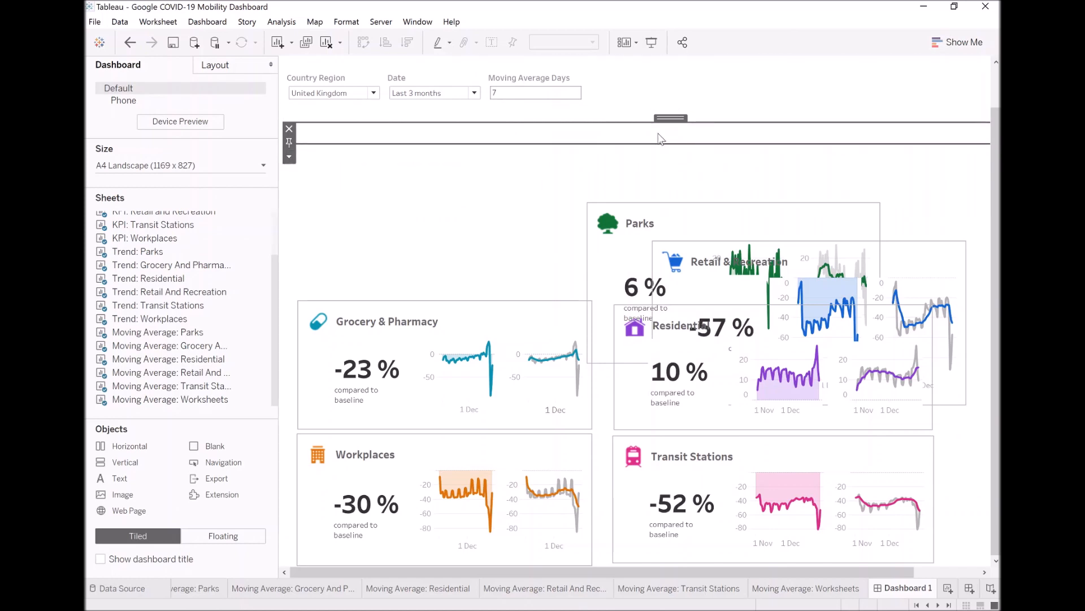
{"action": "left_click_drag", "start_coordinate": [667, 119], "coordinate": [668, 120]}
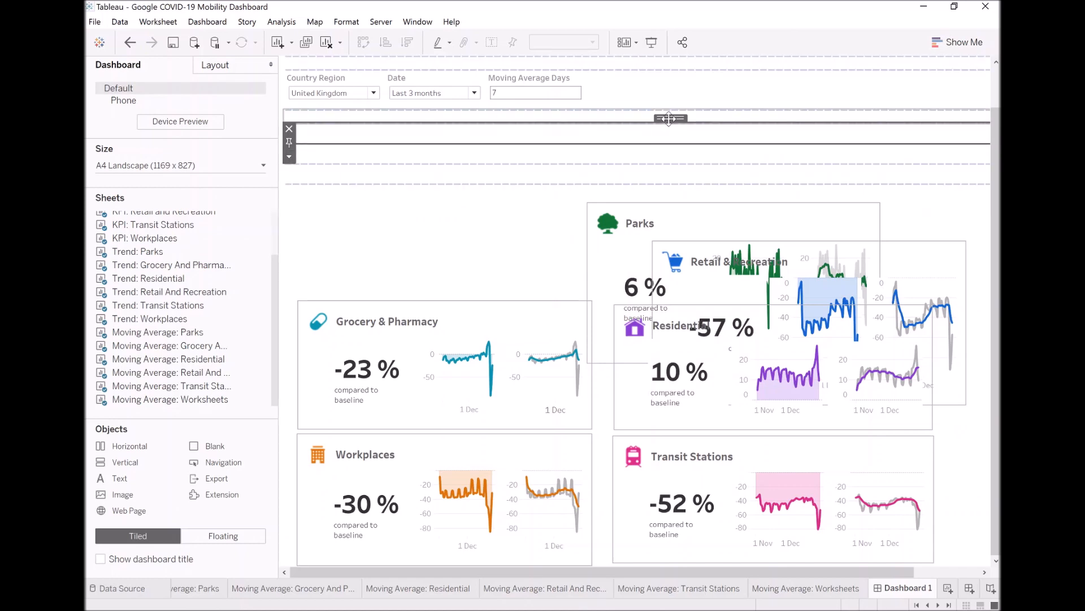
{"action": "left_click_drag", "start_coordinate": [669, 118], "coordinate": [669, 120]}
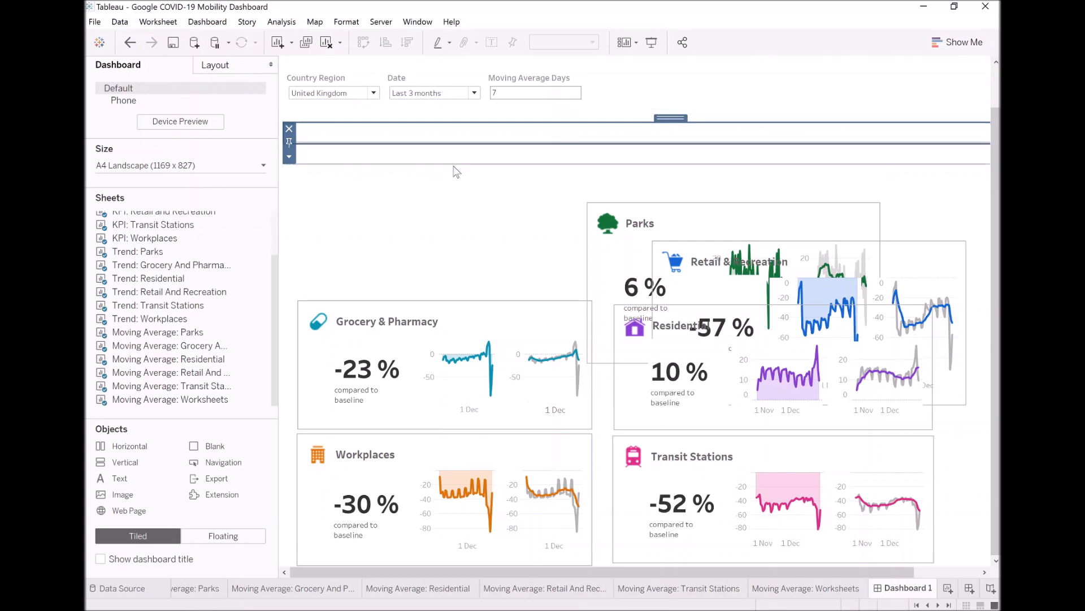
{"action": "left_click", "coordinate": [288, 157]}
{"action": "left_click", "coordinate": [332, 234]}
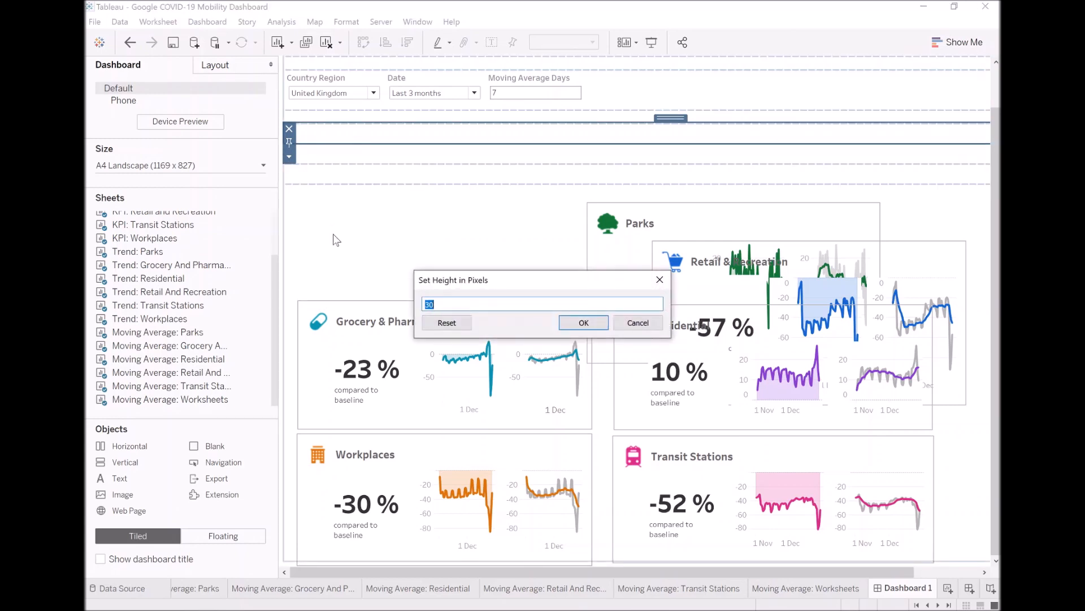
{"action": "type", "text": "0"}
{"action": "key", "text": "Return"}
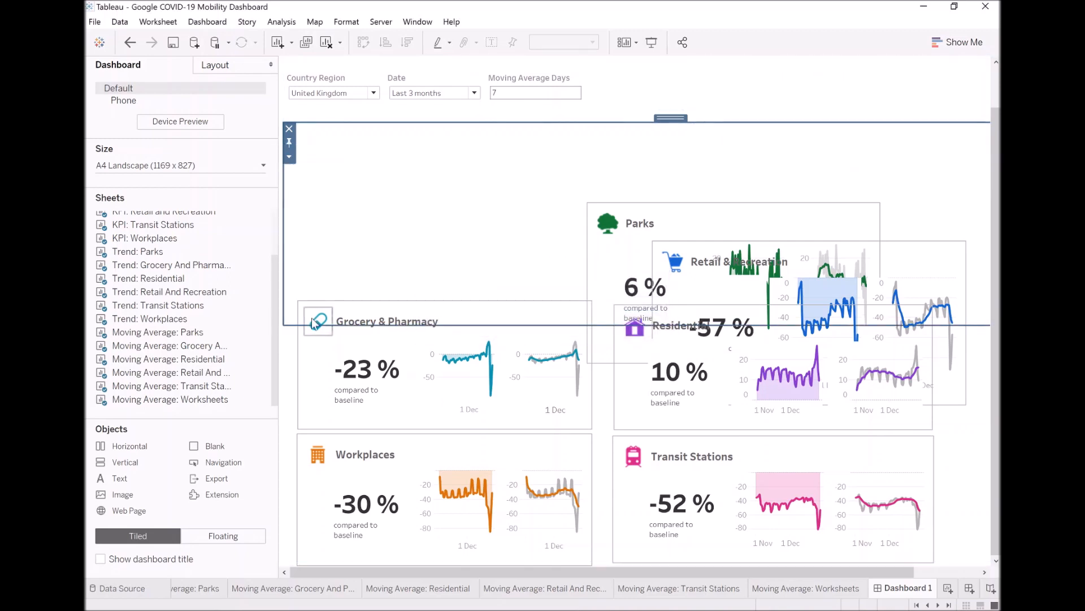
- Set the height of the second horizontal container to 300 pixels
{"action": "key", "text": "ctrl+z"}
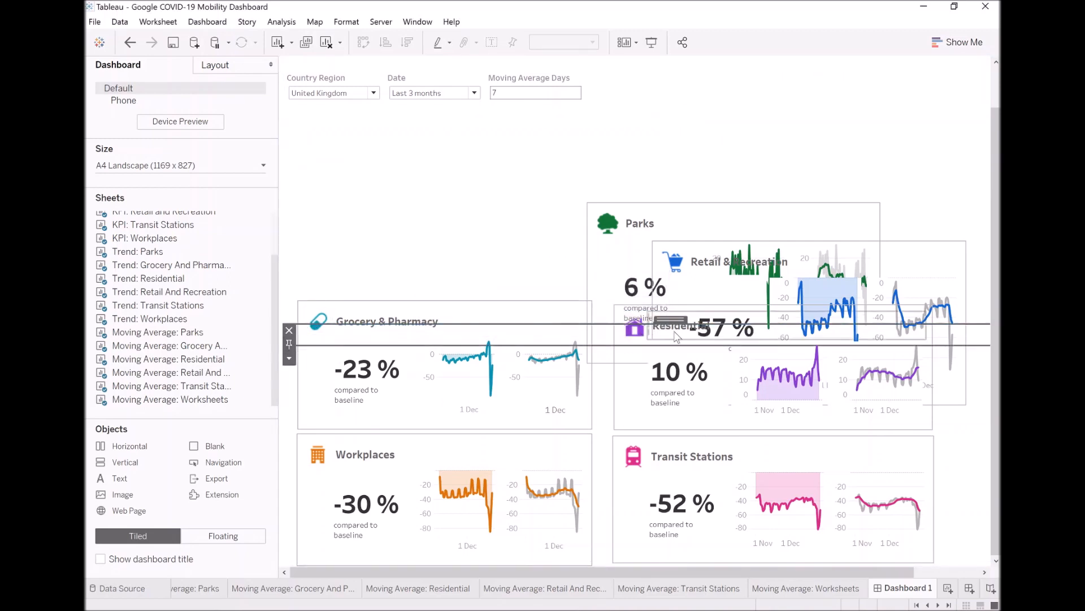
{"action": "left_click", "coordinate": [288, 358]}
{"action": "left_click", "coordinate": [343, 431]}
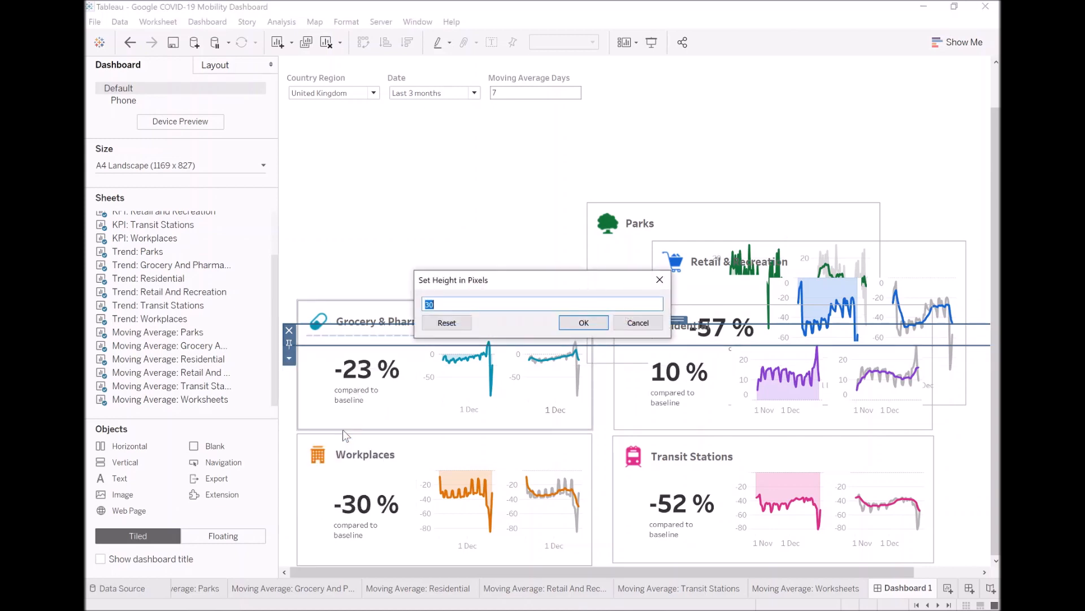
{"action": "key", "text": "Return"}
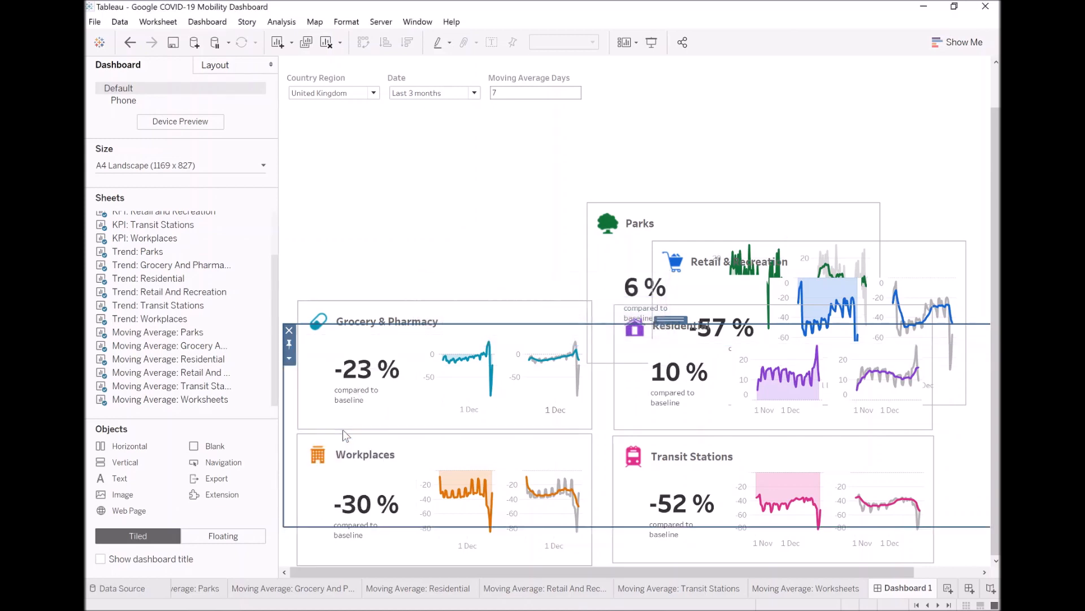
- Set the height of the third horizontal container to 300 pixels
{"action": "left_click", "coordinate": [290, 538]}
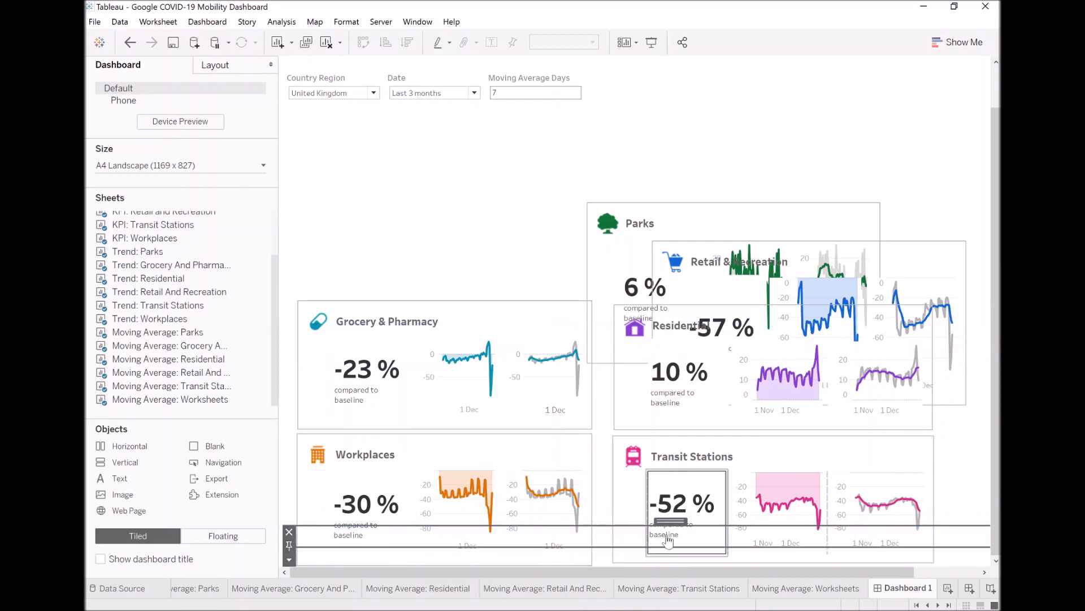
{"action": "left_click", "coordinate": [289, 559]}
{"action": "left_click", "coordinate": [325, 538]}
{"action": "type", "text": "3"}
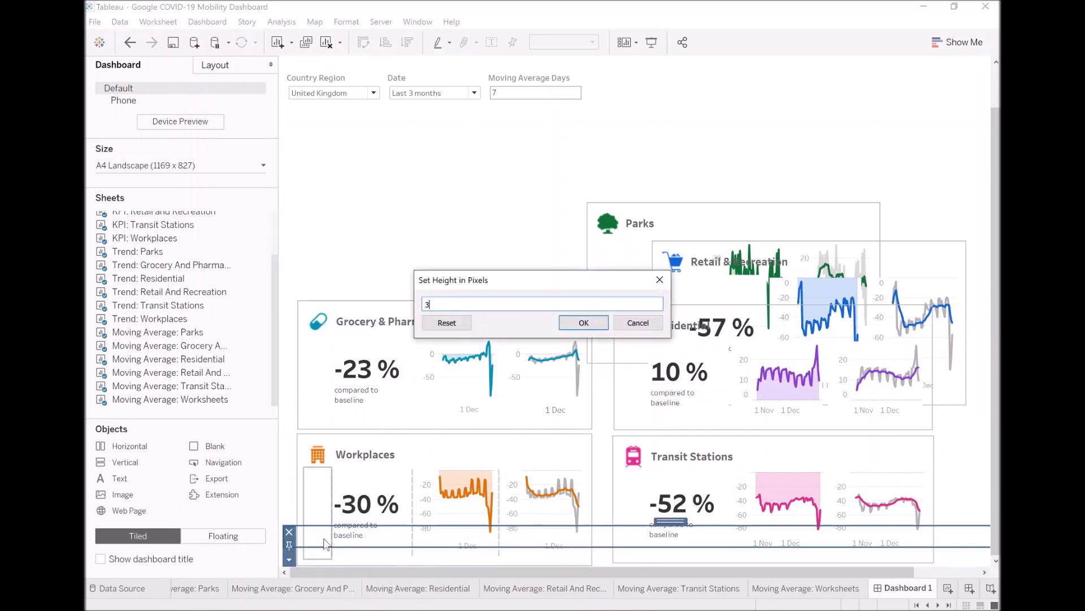
{"action": "type", "text": "00"}
{"action": "key", "text": "Return"}
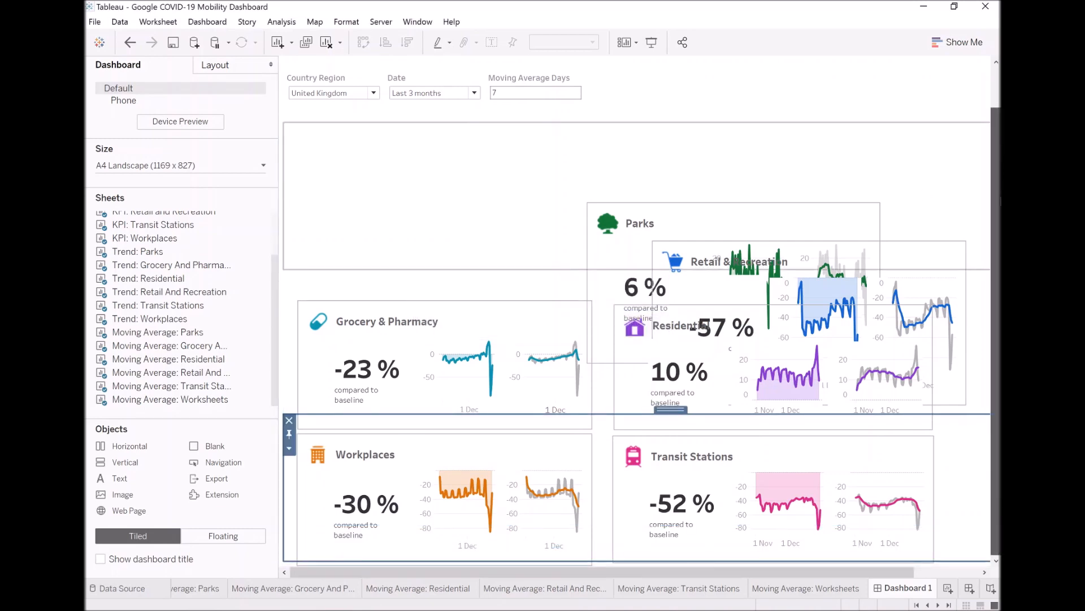
- Place the Retail & Recreation card in the first horizontal container, ahead of its blank object
{"action": "left_click", "coordinate": [415, 190]}
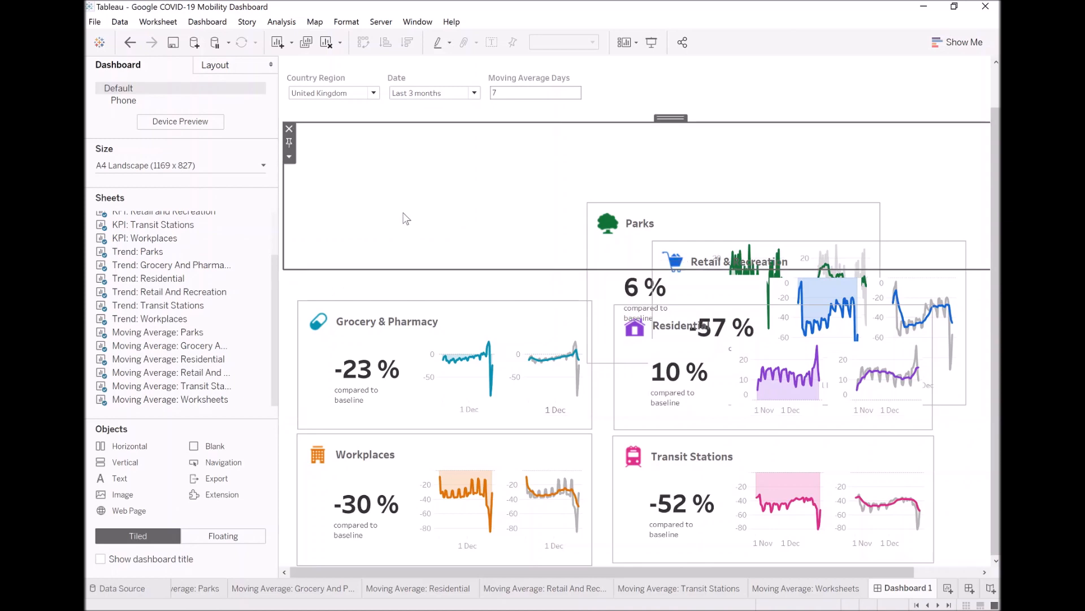
{"action": "left_click", "coordinate": [921, 248]}
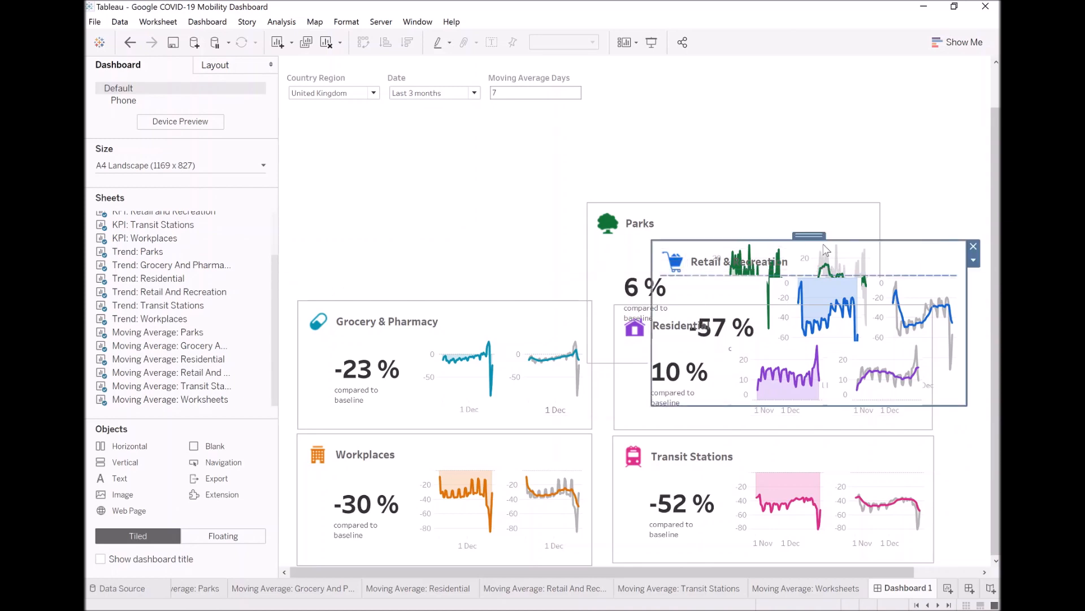
{"action": "left_click_drag", "start_coordinate": [799, 237], "coordinate": [489, 146]}
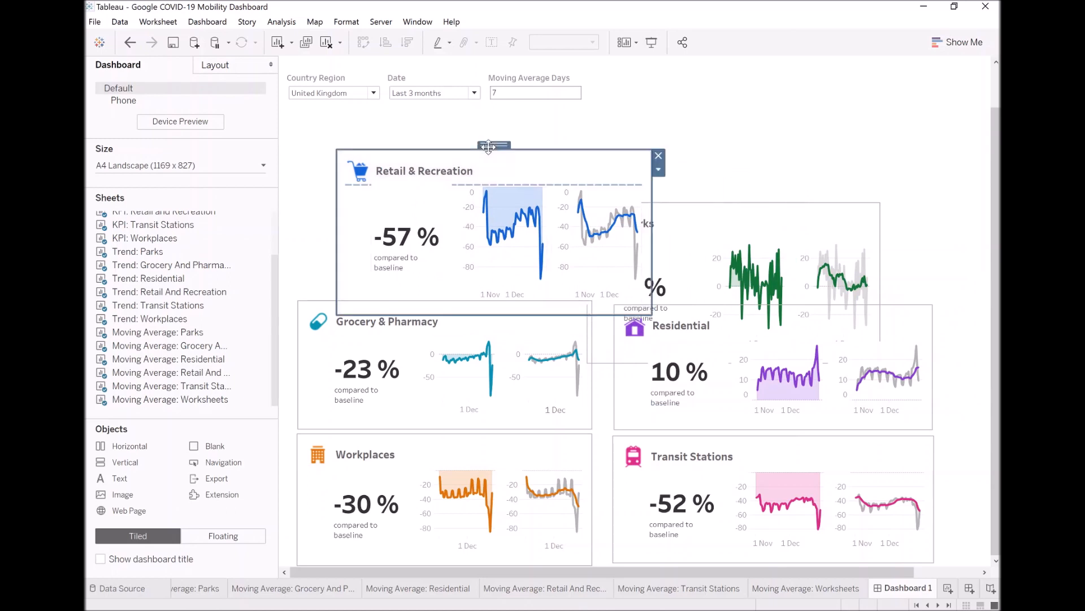
{"action": "left_click_drag", "start_coordinate": [488, 145], "coordinate": [605, 145]}
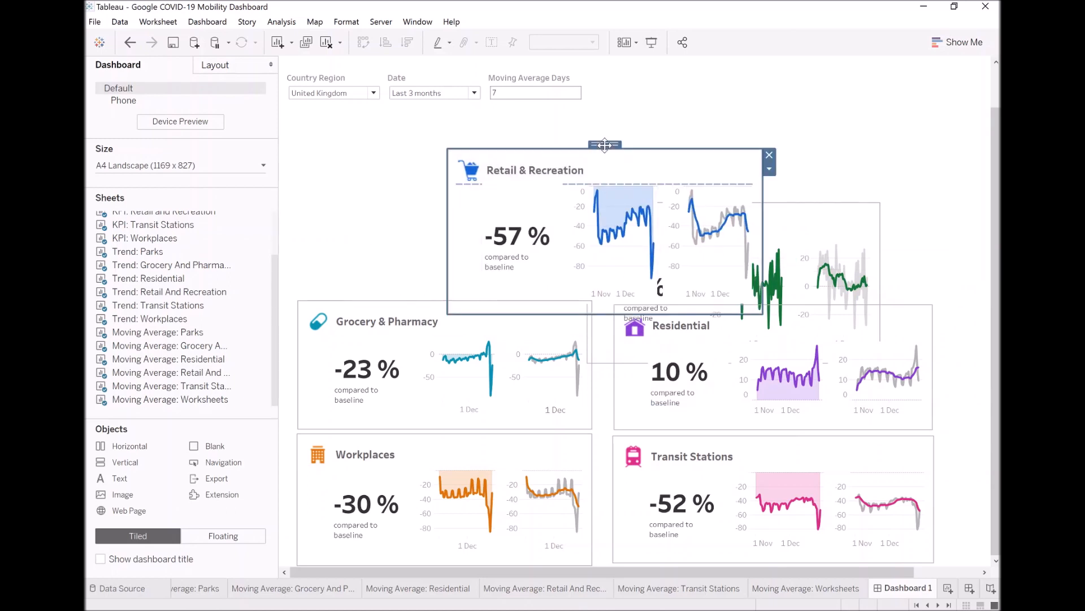
{"action": "left_click_drag", "start_coordinate": [586, 140], "coordinate": [339, 172]}
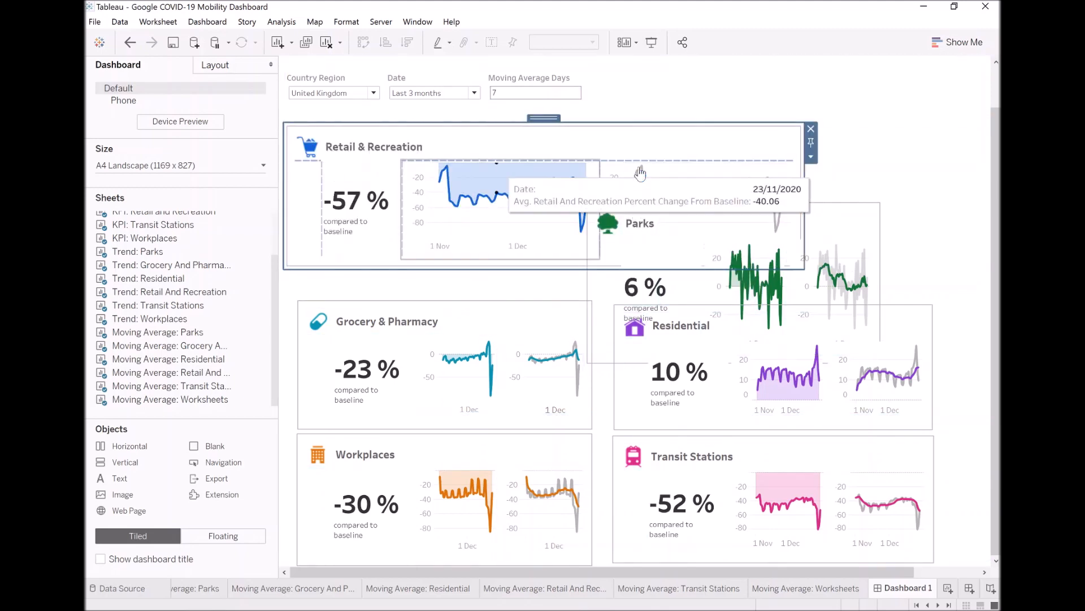
- Place the Residential card at the far end of the first horizontal container, after the blank object
{"action": "left_click", "coordinate": [887, 169]}
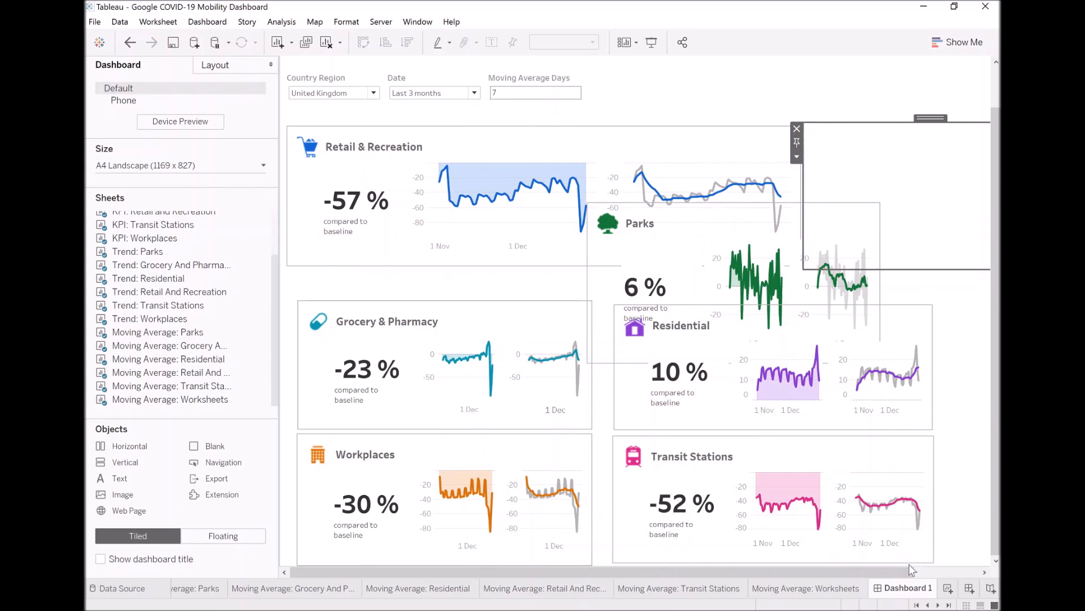
{"action": "left_click_drag", "start_coordinate": [898, 577], "coordinate": [964, 577]}
{"action": "left_click", "coordinate": [884, 328]}
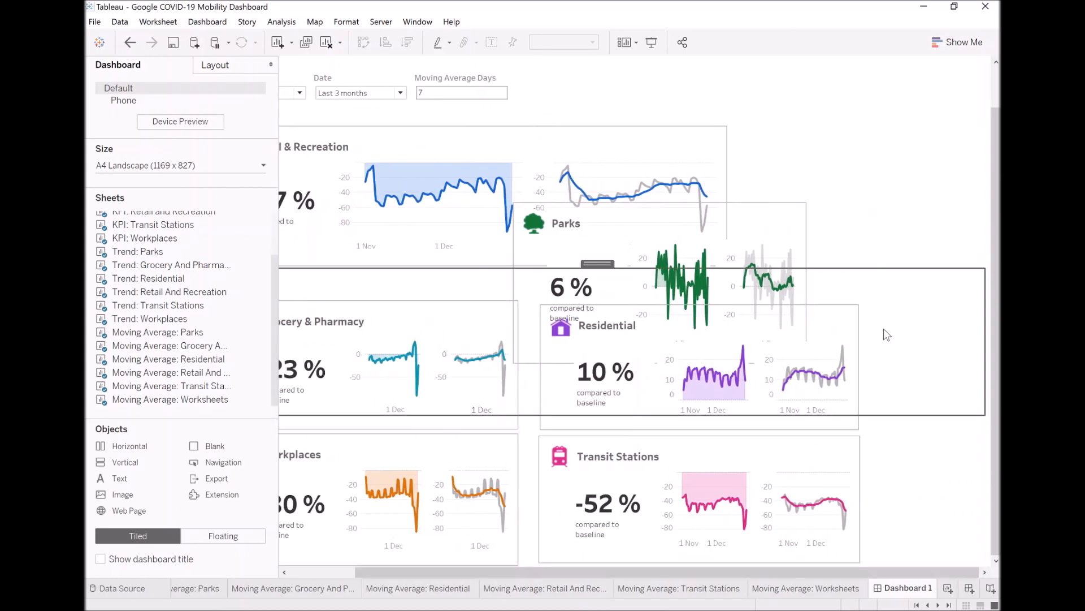
{"action": "left_click", "coordinate": [828, 324]}
{"action": "left_click_drag", "start_coordinate": [716, 307], "coordinate": [783, 356]}
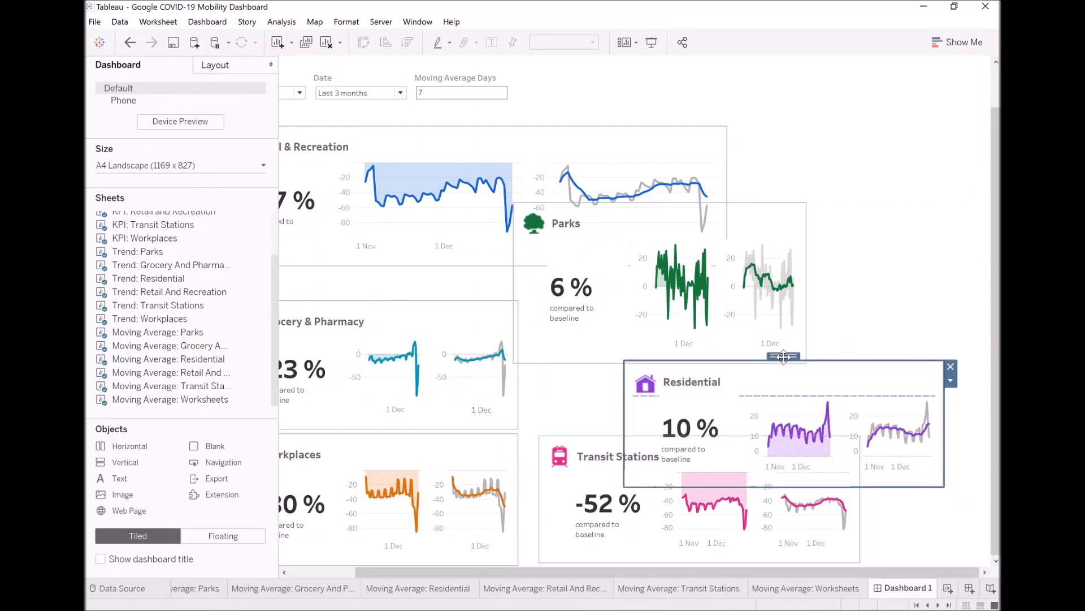
{"action": "left_click_drag", "start_coordinate": [780, 355], "coordinate": [902, 178]}
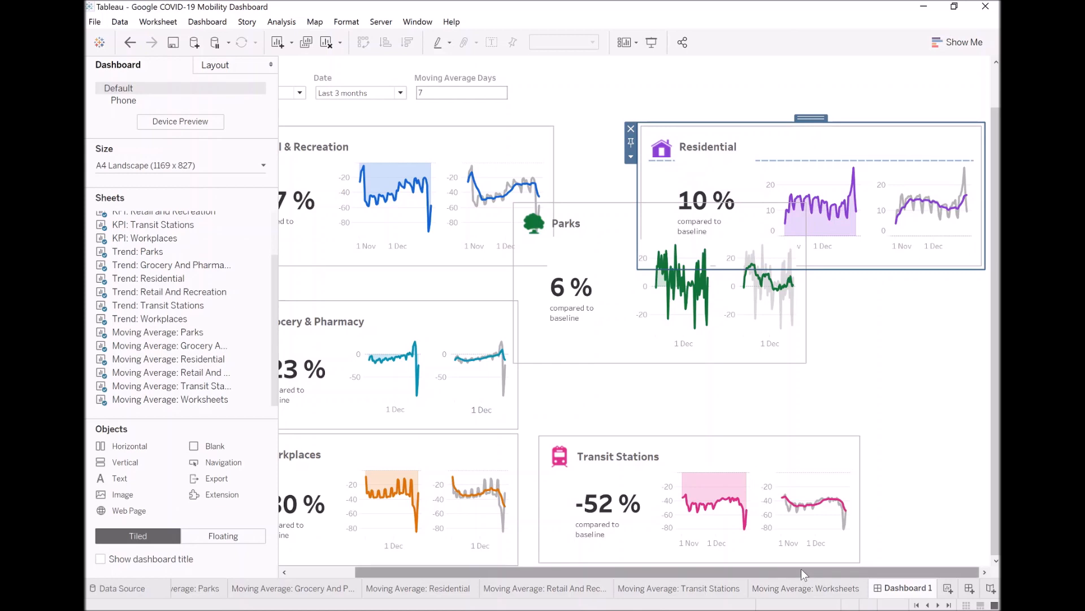
{"action": "left_click_drag", "start_coordinate": [802, 568], "coordinate": [558, 568]}
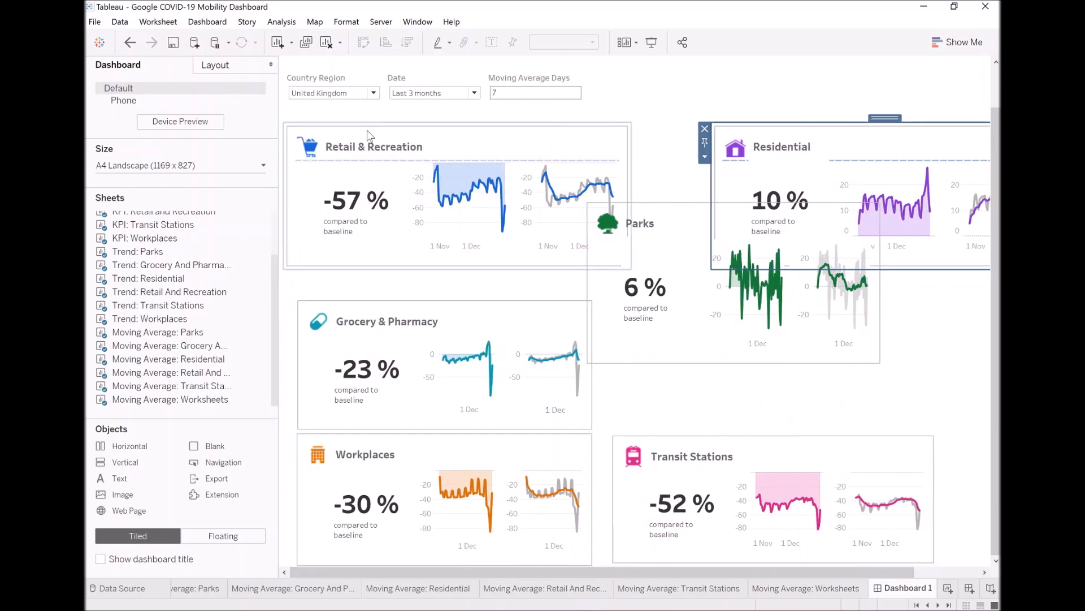
{"action": "left_click_drag", "start_coordinate": [368, 130], "coordinate": [618, 112]}
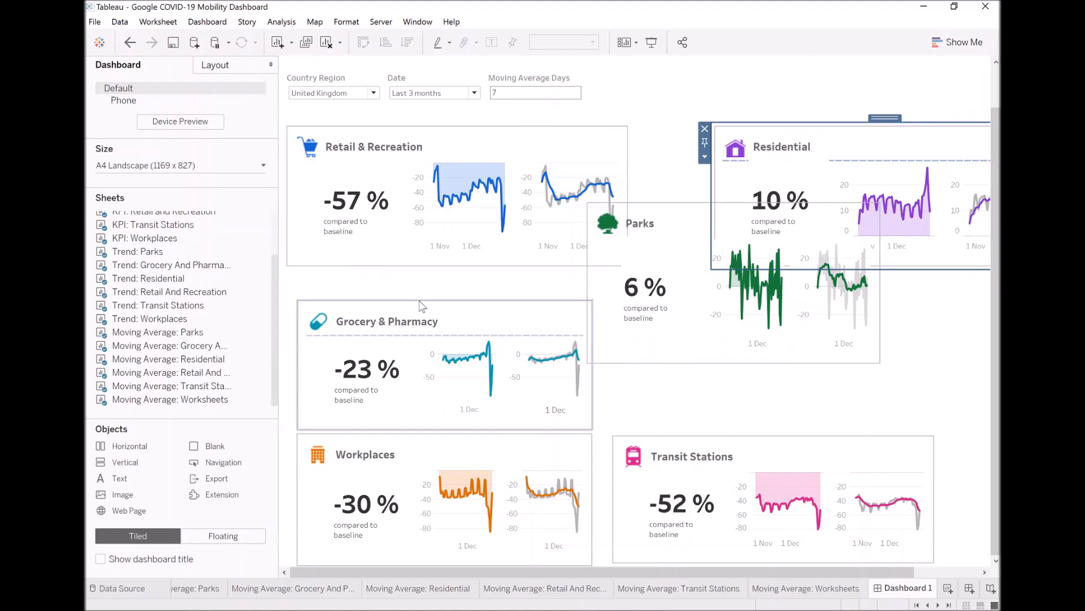
- Move the Grocery & Pharmacy card aside and place the Parks card in the second horizontal container, ahead of its blank object
{"action": "left_click", "coordinate": [421, 304]}
{"action": "left_click_drag", "start_coordinate": [445, 296], "coordinate": [446, 298]}
{"action": "left_click_drag", "start_coordinate": [516, 304], "coordinate": [373, 275]}
{"action": "left_click", "coordinate": [691, 214]}
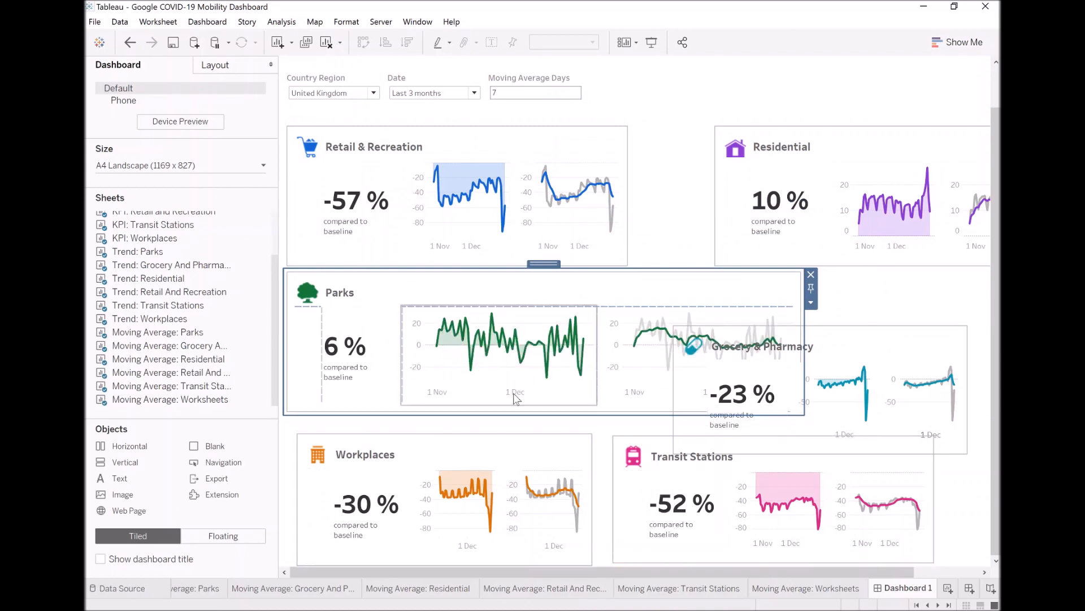
- Clear the Grocery & Pharmacy card out of the second horizontal container's area and place the Workplaces card at that container's far end, after the blank object
{"action": "left_click_drag", "start_coordinate": [900, 573], "coordinate": [967, 574]}
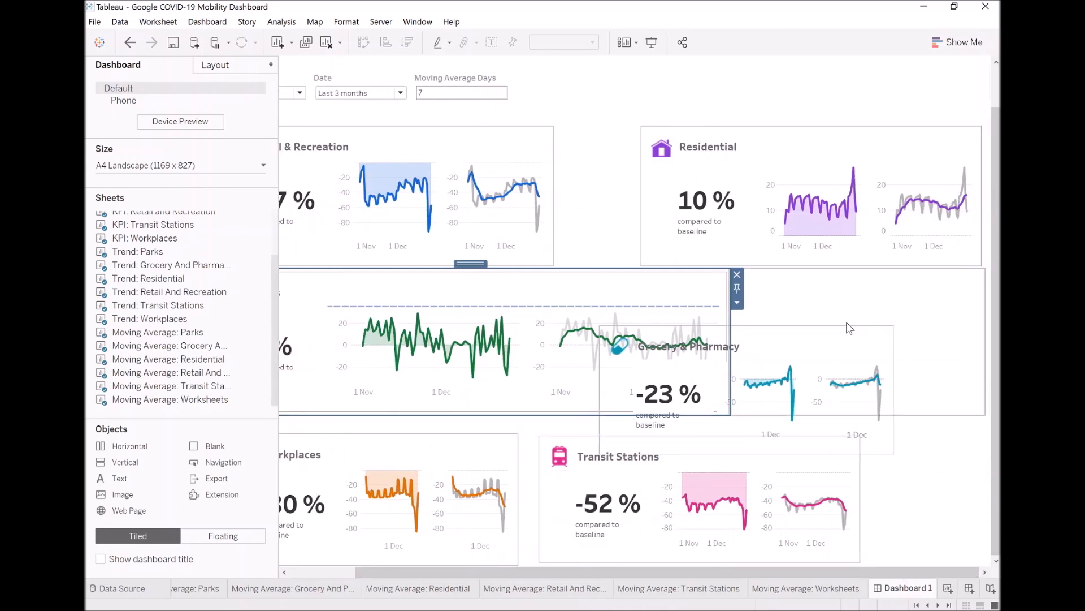
{"action": "left_click", "coordinate": [830, 334]}
{"action": "left_click_drag", "start_coordinate": [750, 327], "coordinate": [825, 425]}
{"action": "left_click", "coordinate": [371, 436]}
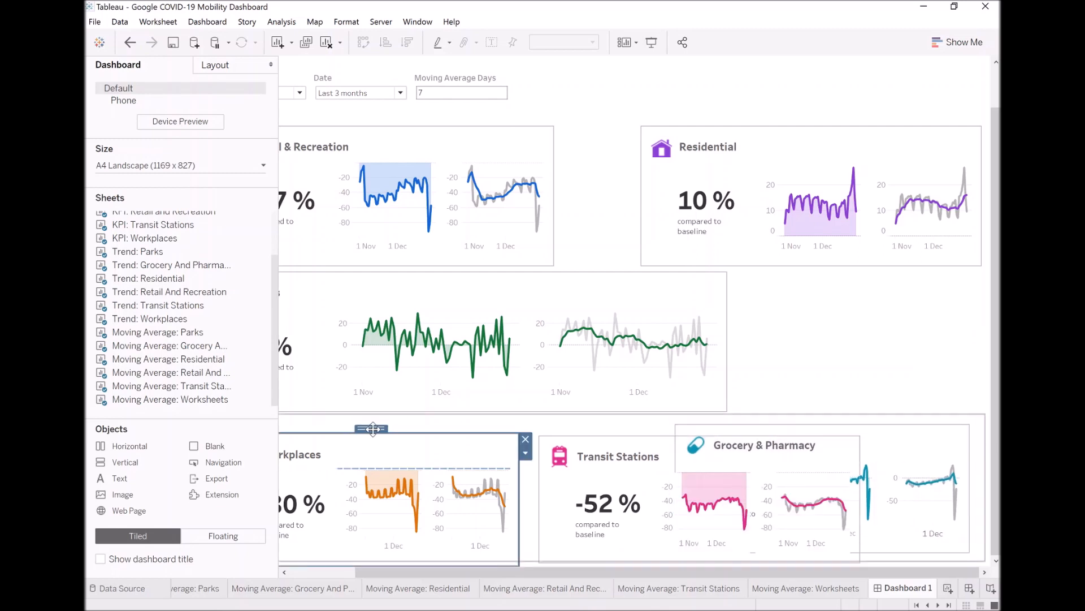
{"action": "left_click_drag", "start_coordinate": [372, 429], "coordinate": [908, 268]}
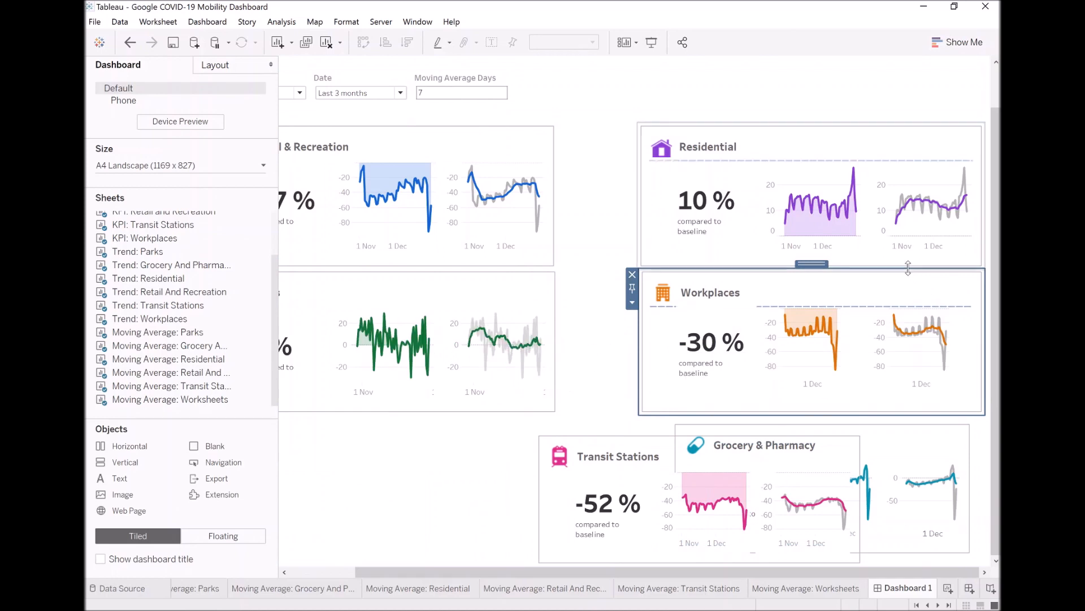
- Place the Grocery & Pharmacy card ahead of the blank object in the third horizontal container and the Transit Stations card after it
{"action": "left_click_drag", "start_coordinate": [711, 572], "coordinate": [591, 572]}
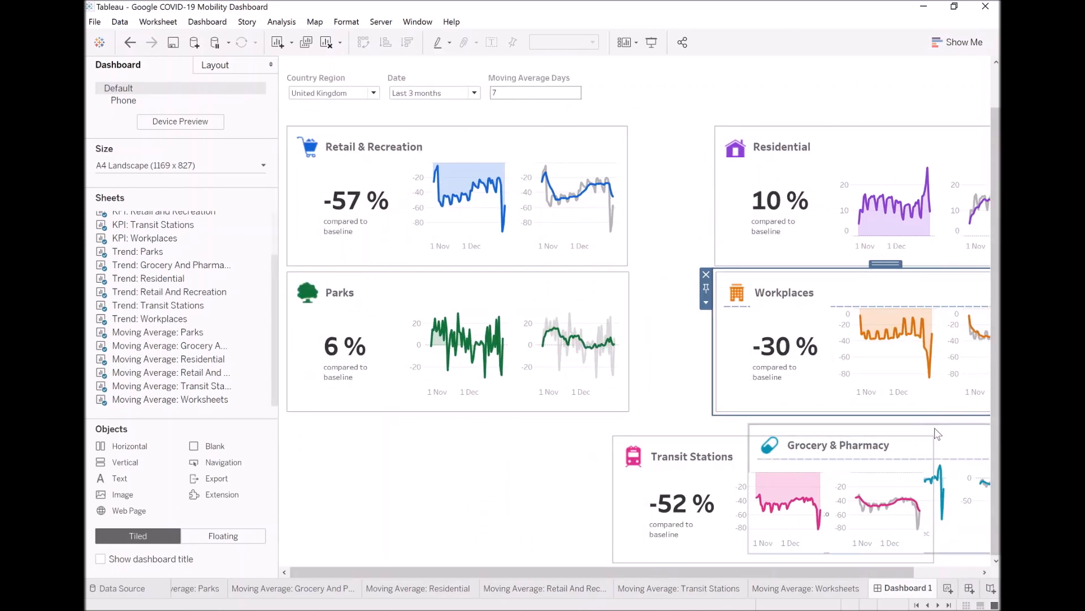
{"action": "left_click_drag", "start_coordinate": [896, 421], "coordinate": [383, 454]}
{"action": "left_click_drag", "start_coordinate": [708, 571], "coordinate": [954, 580]}
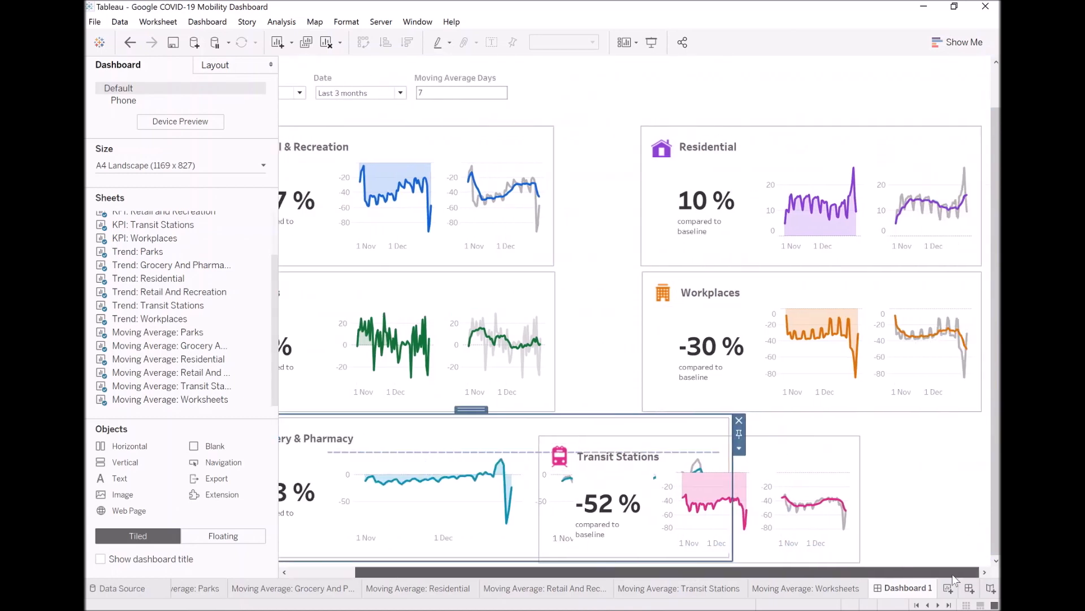
{"action": "left_click", "coordinate": [780, 444]}
{"action": "left_click_drag", "start_coordinate": [691, 430], "coordinate": [942, 454]}
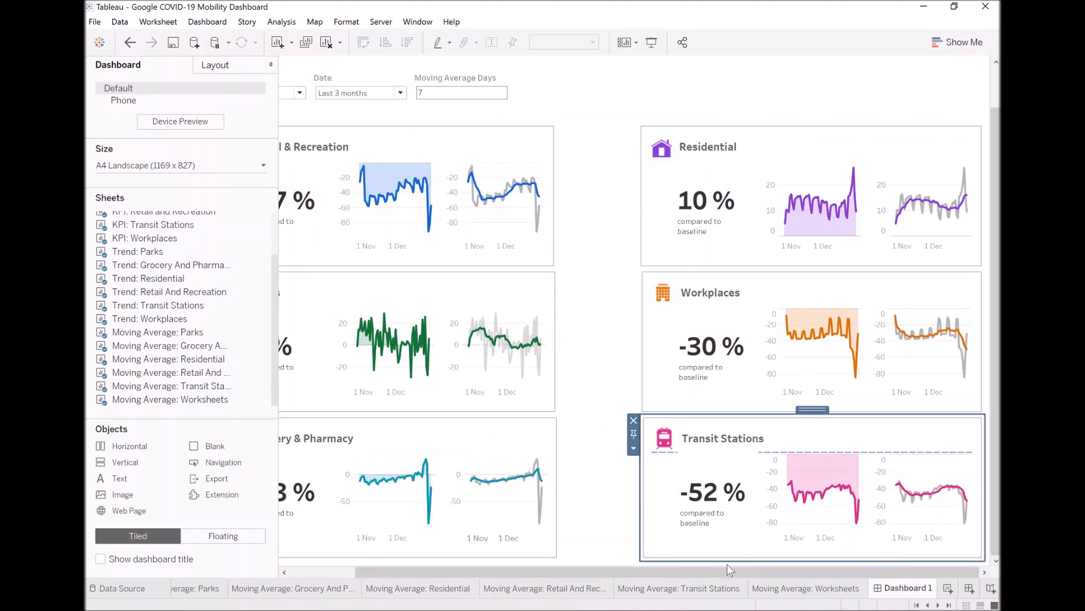
- Remove the blank objects between the paired cards in all three horizontal containers
{"action": "left_click_drag", "start_coordinate": [728, 570], "coordinate": [475, 563]}
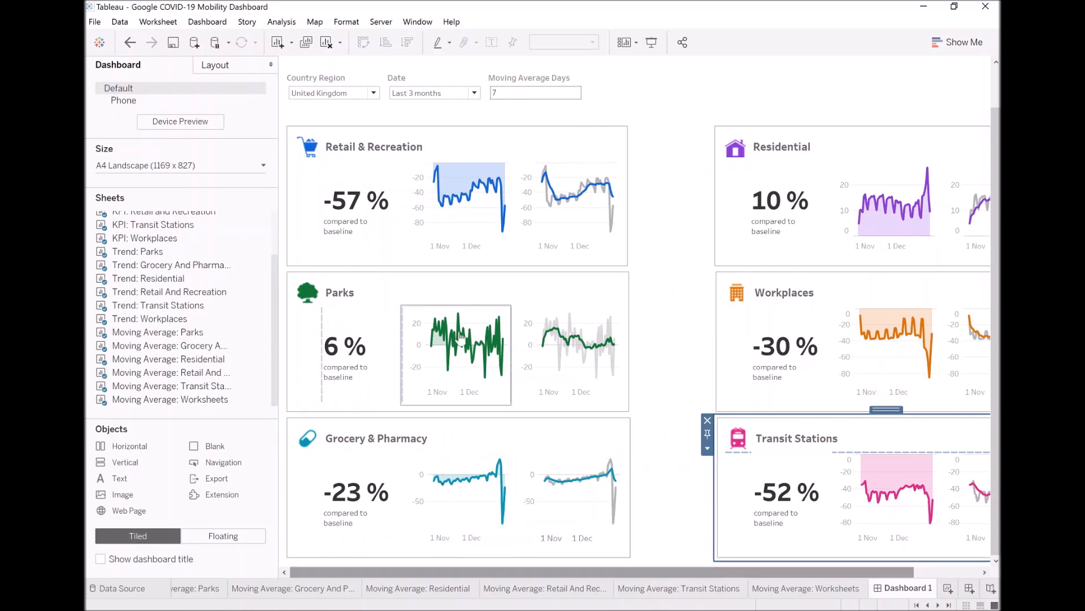
{"action": "left_click", "coordinate": [683, 180]}
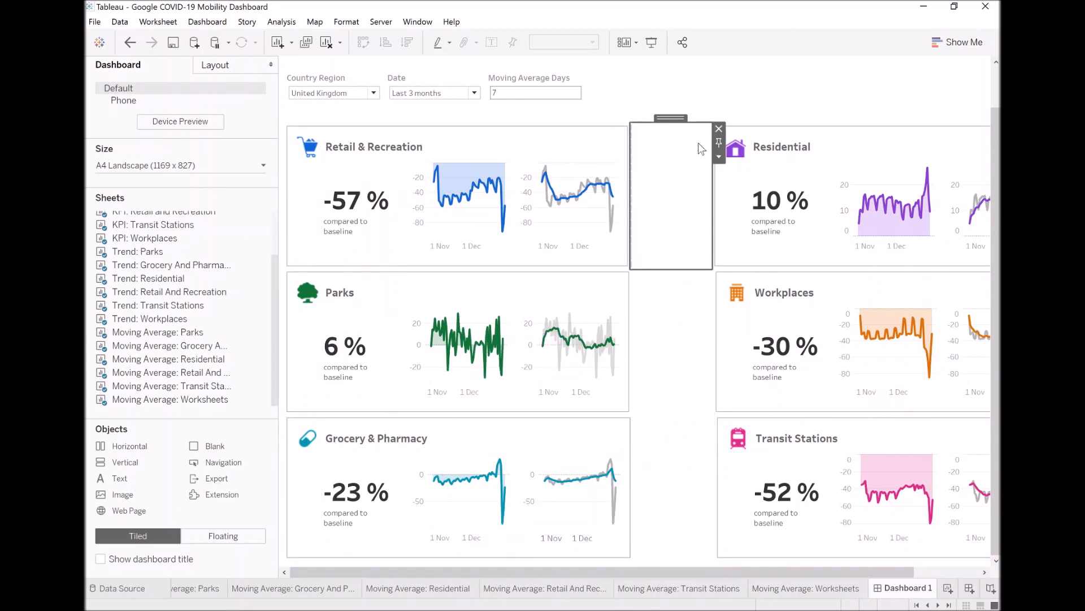
{"action": "left_click", "coordinate": [716, 132]}
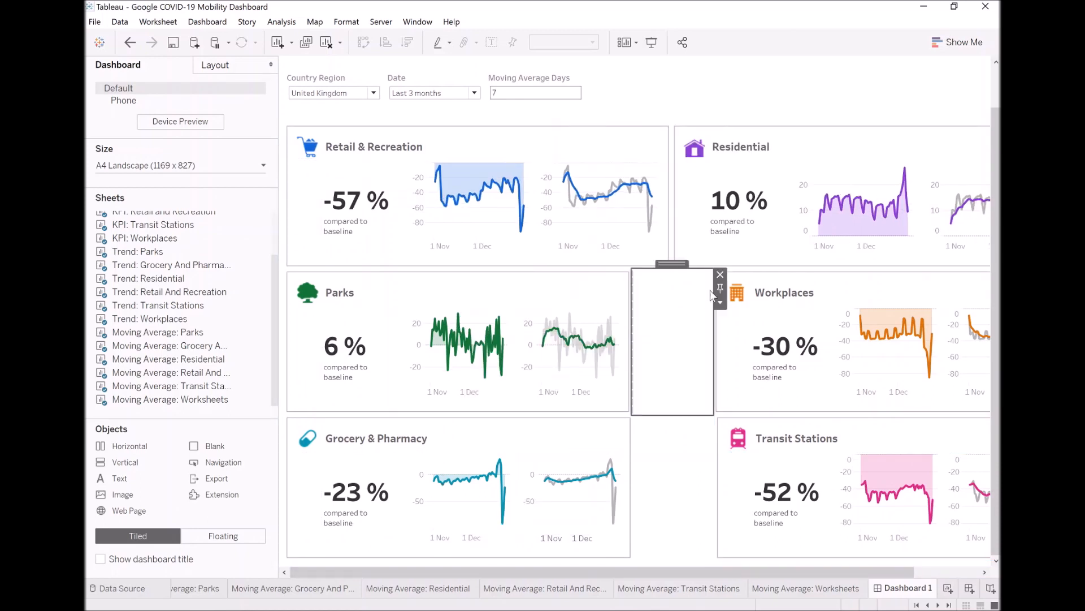
{"action": "left_click_drag", "start_coordinate": [672, 271], "coordinate": [678, 491]}
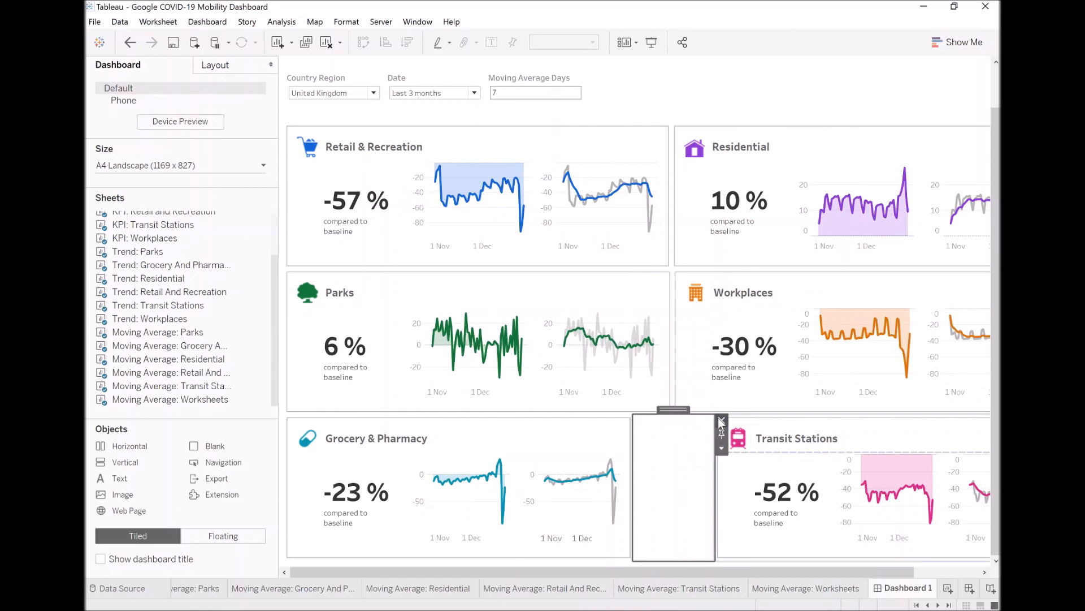
{"action": "left_click", "coordinate": [723, 424]}
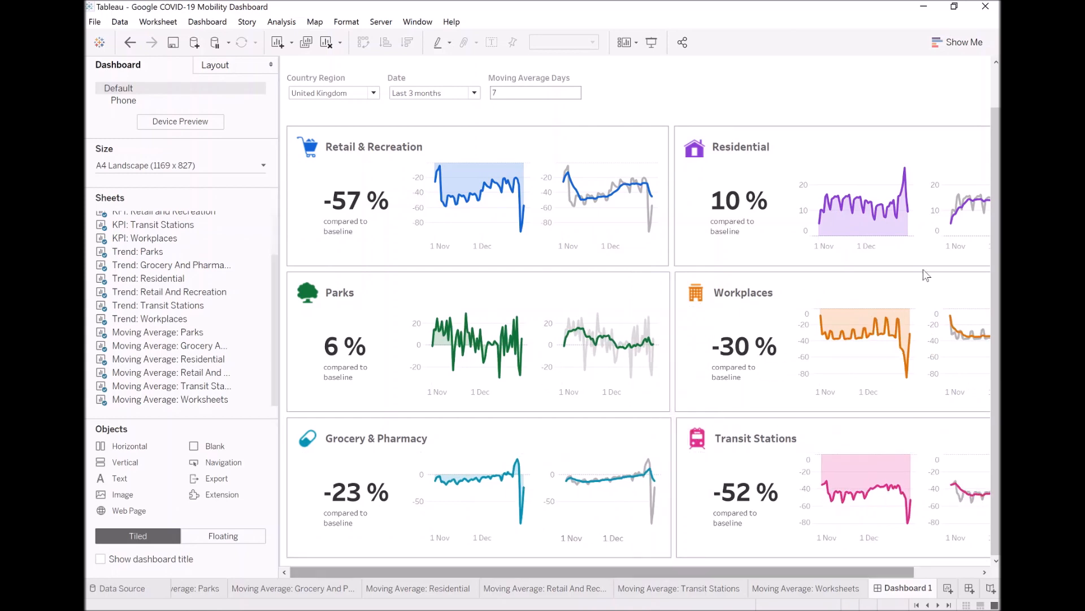
{"action": "left_click", "coordinate": [407, 337]}
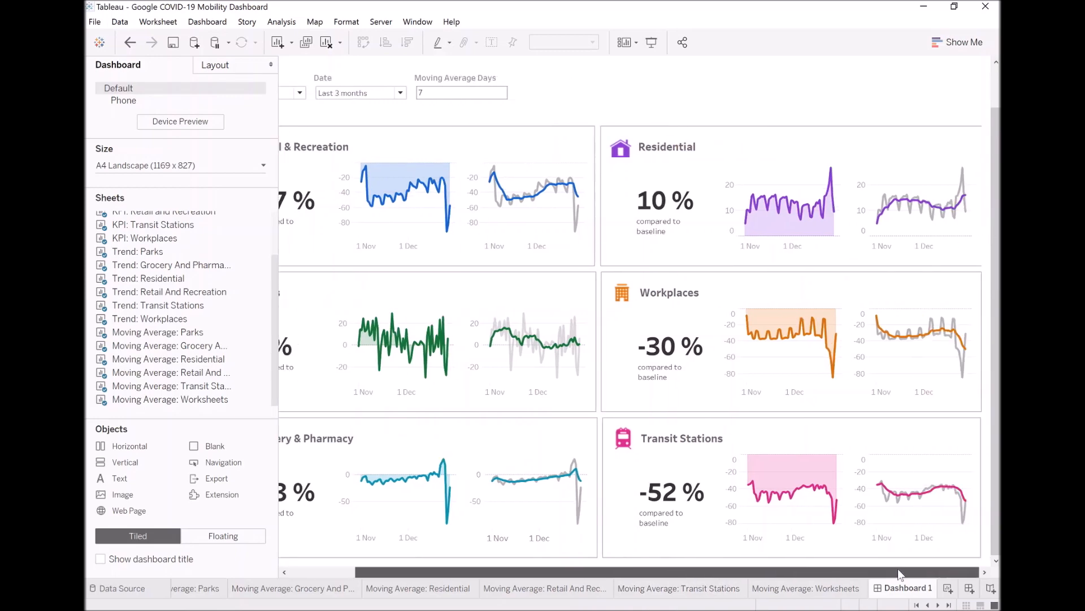
- Hide all worksheets from KPI: Parks through Moving Average: Worksheets, keeping only the dashboard sheet
{"action": "left_click", "coordinate": [827, 589]}
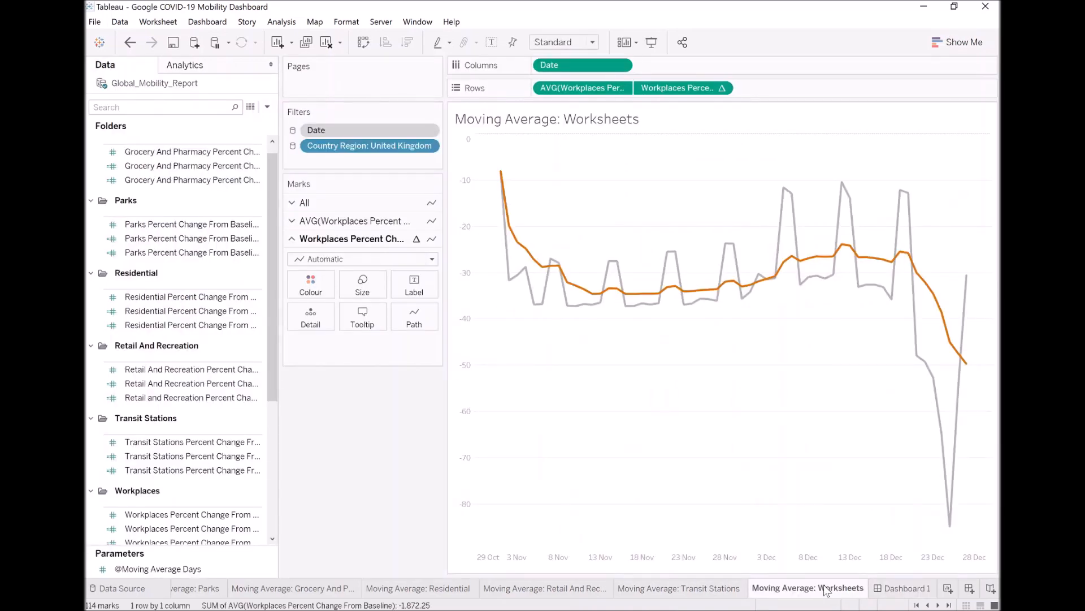
{"action": "left_click", "coordinate": [916, 605]}
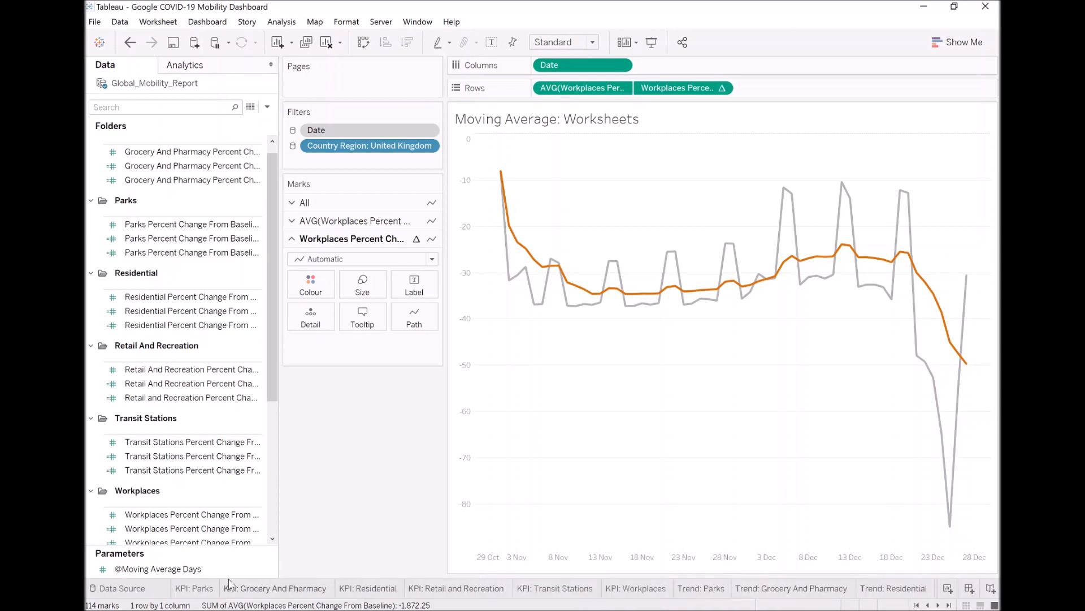
{"action": "right_click", "coordinate": [196, 593]}
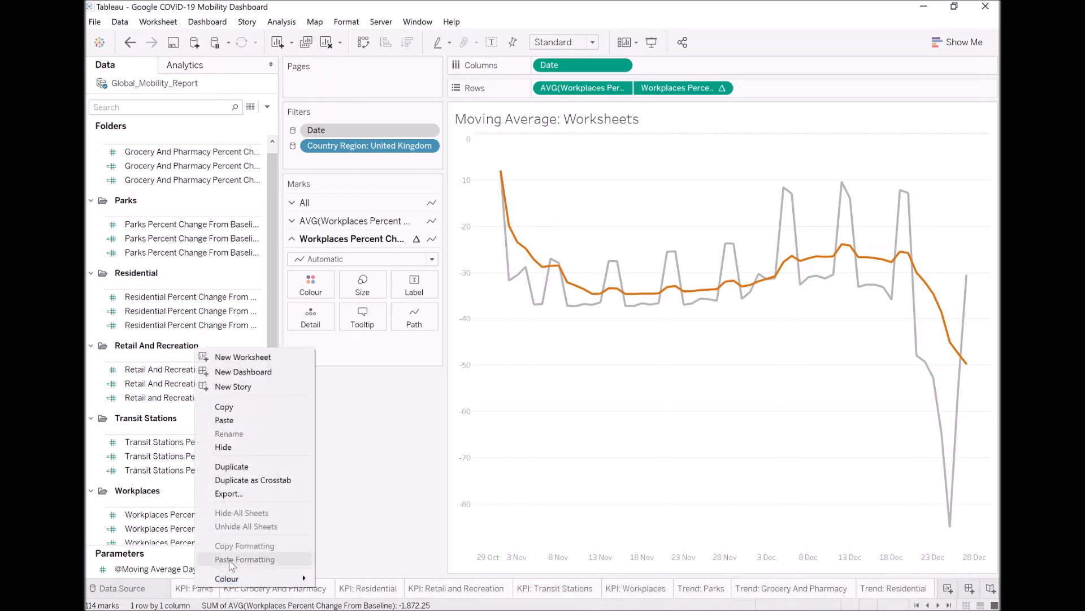
{"action": "left_click", "coordinate": [246, 447]}
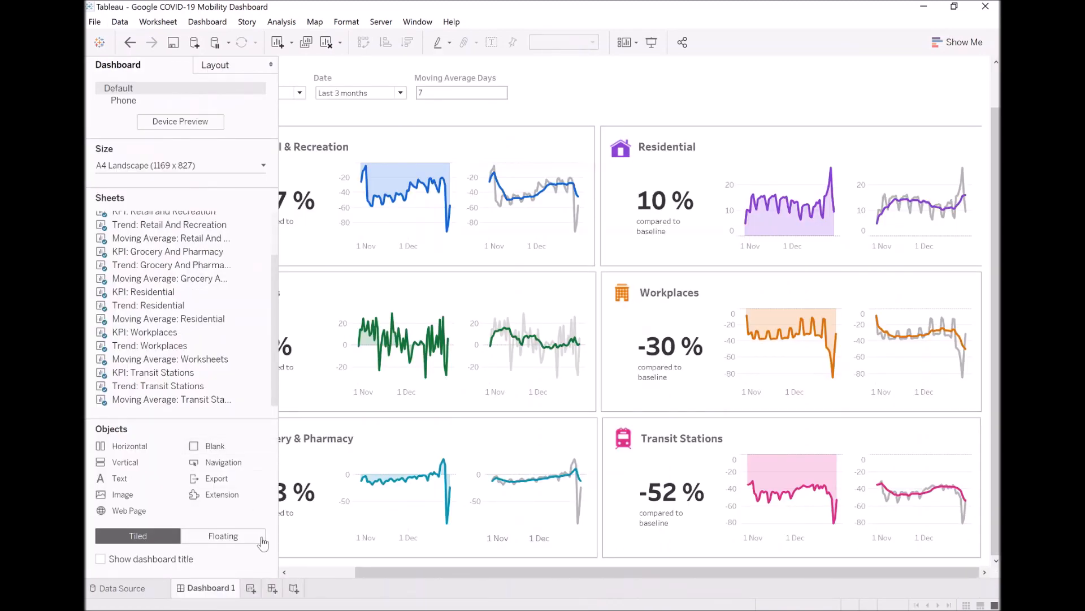
- Rename the dashboard sheet to "Google COVID-19 Mobility Dashboard"
{"action": "double_click", "coordinate": [229, 588]}
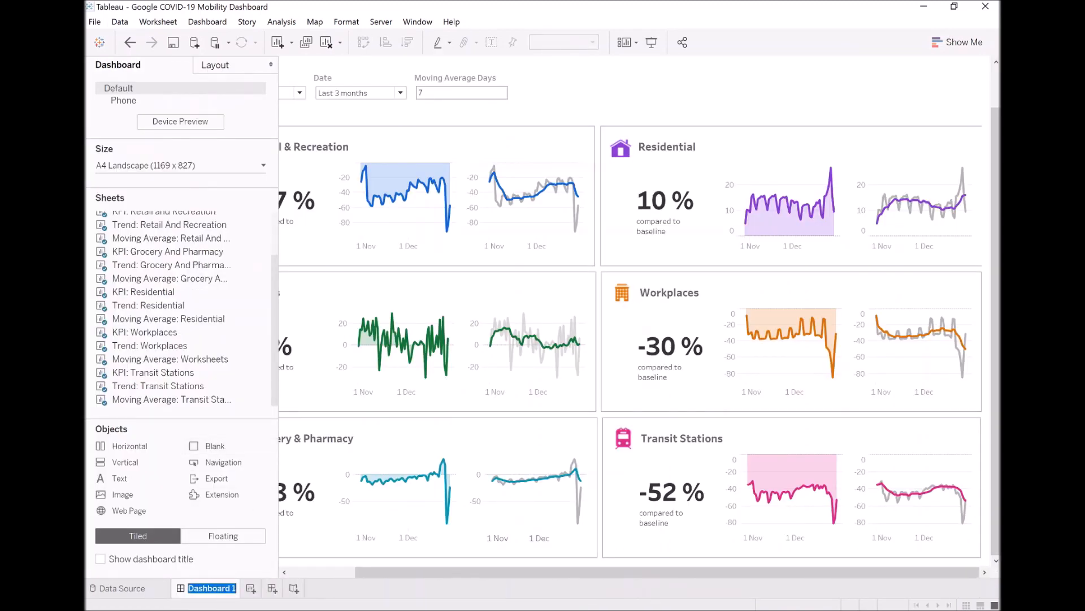
{"action": "type", "text": "Google COVID-19"}
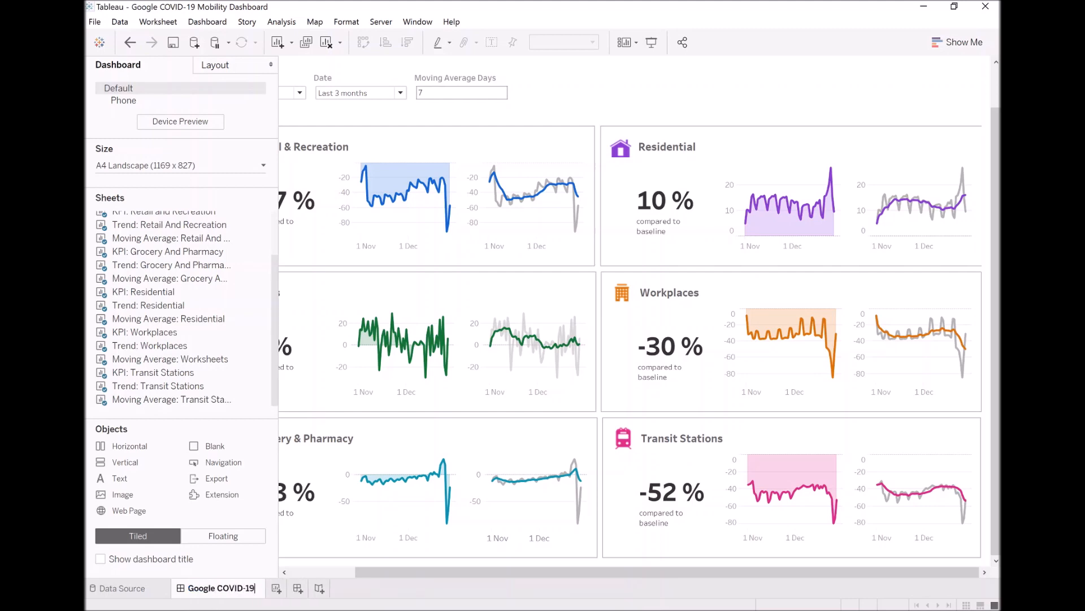
{"action": "type", "text": " Mobility"}
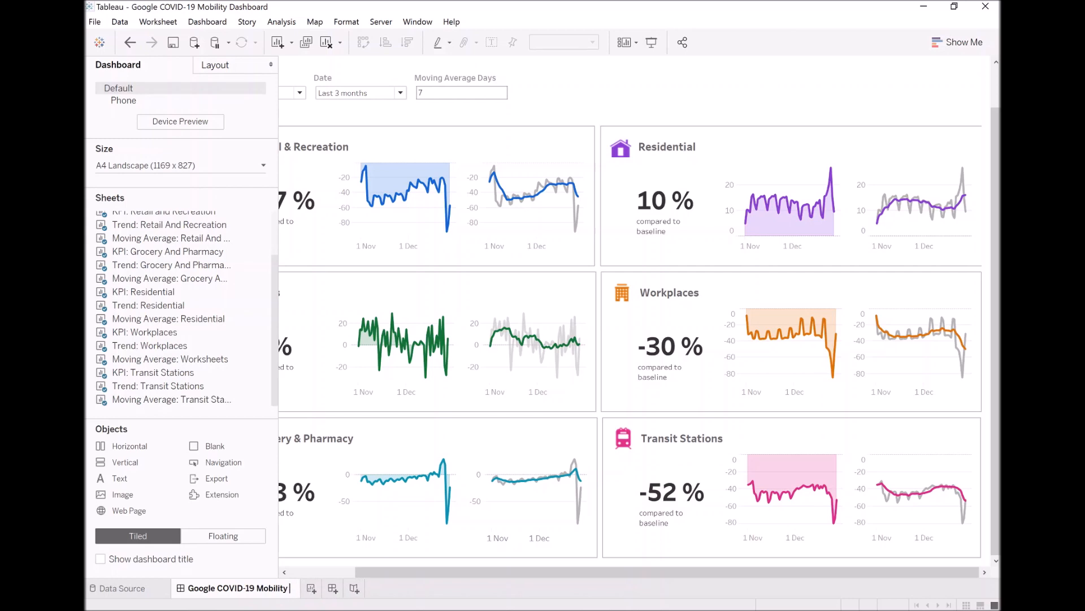
{"action": "type", "text": " Dashboard"}
{"action": "key", "text": "Return"}
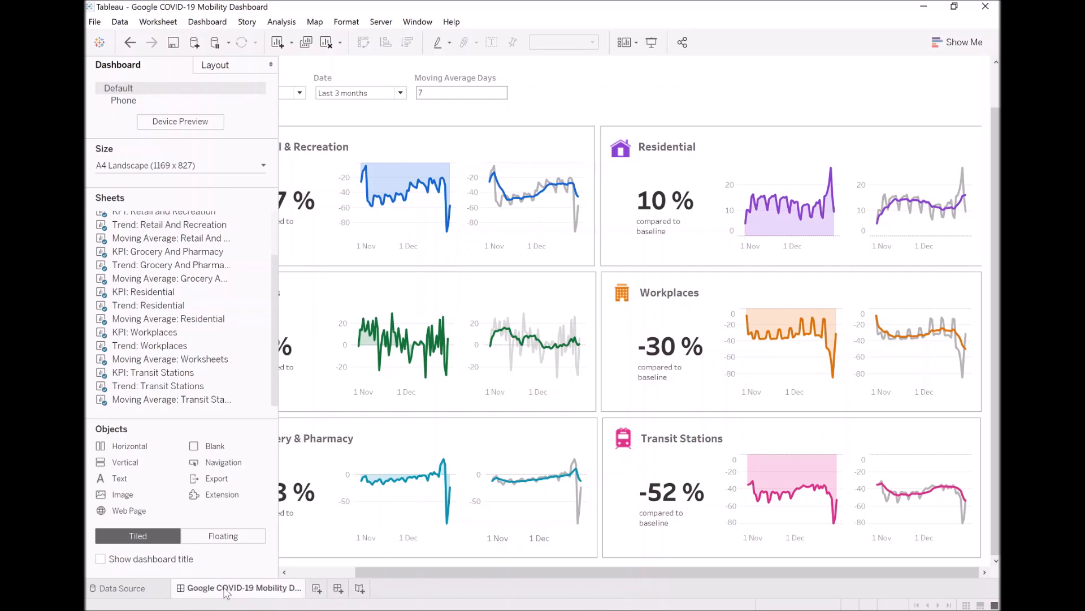
- Switch the Country Region filter from United Kingdom to United States only
{"action": "left_click", "coordinate": [284, 573]}
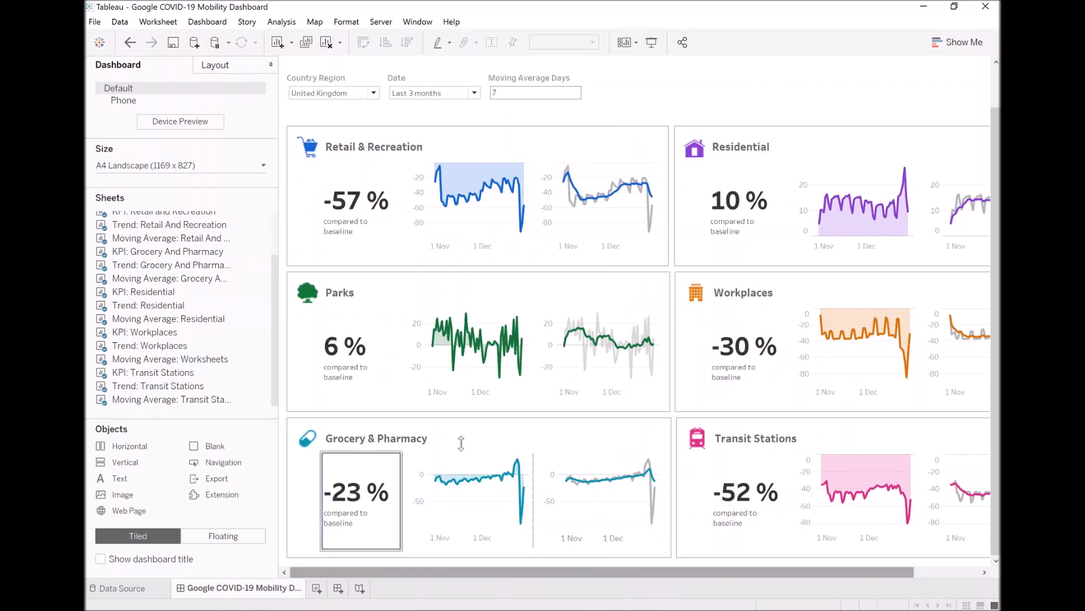
{"action": "scroll", "coordinate": [604, 516], "scroll_direction": "up", "scroll_amount": 1}
{"action": "scroll", "coordinate": [605, 516], "scroll_direction": "up", "scroll_amount": 1}
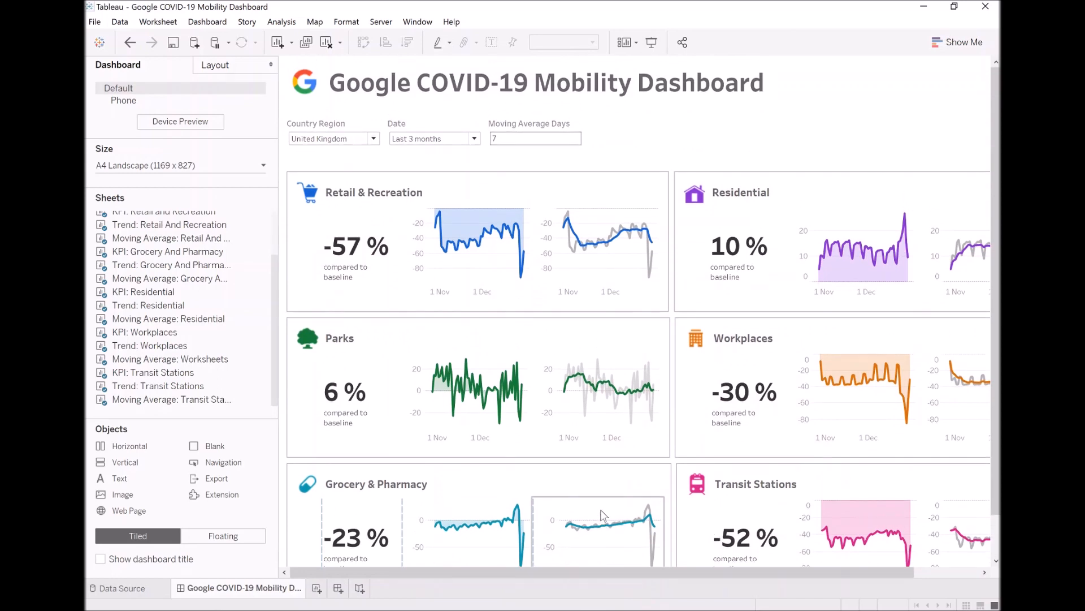
{"action": "left_click", "coordinate": [291, 139]}
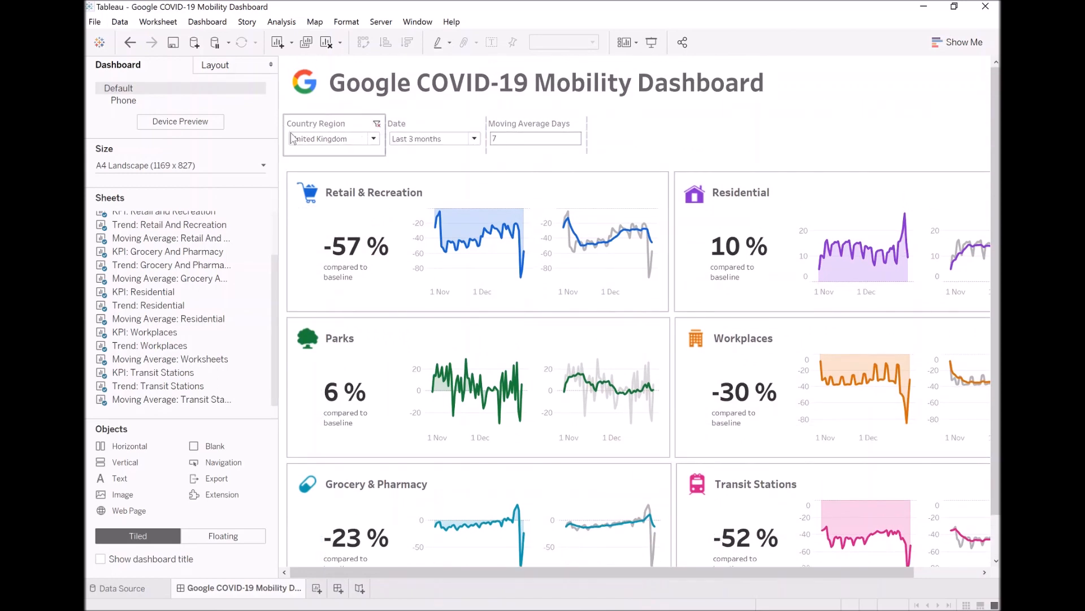
{"action": "left_click", "coordinate": [348, 140]}
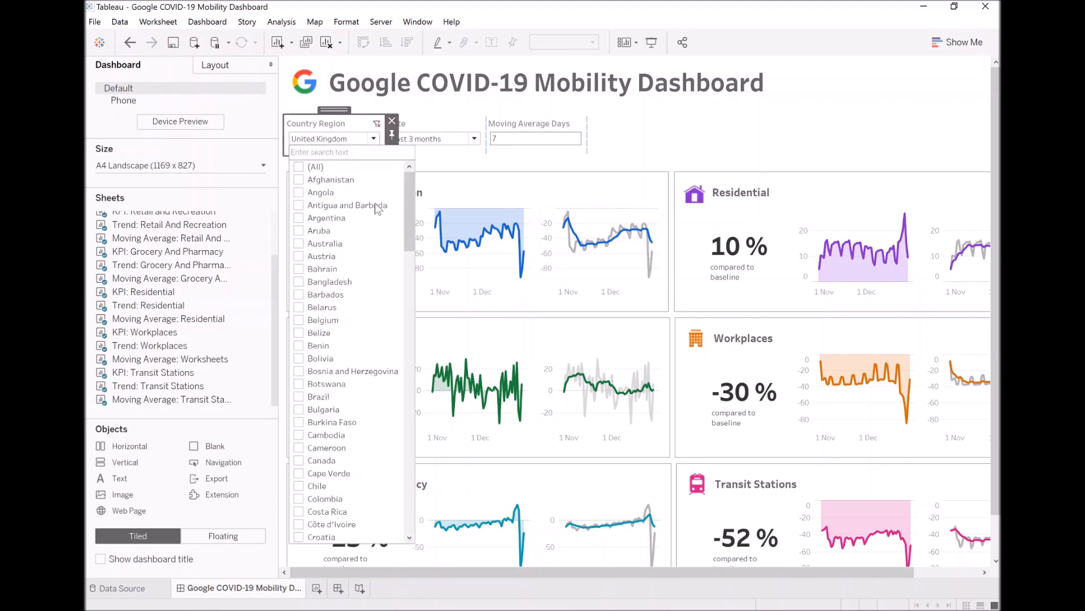
{"action": "left_click_drag", "start_coordinate": [410, 210], "coordinate": [439, 489]}
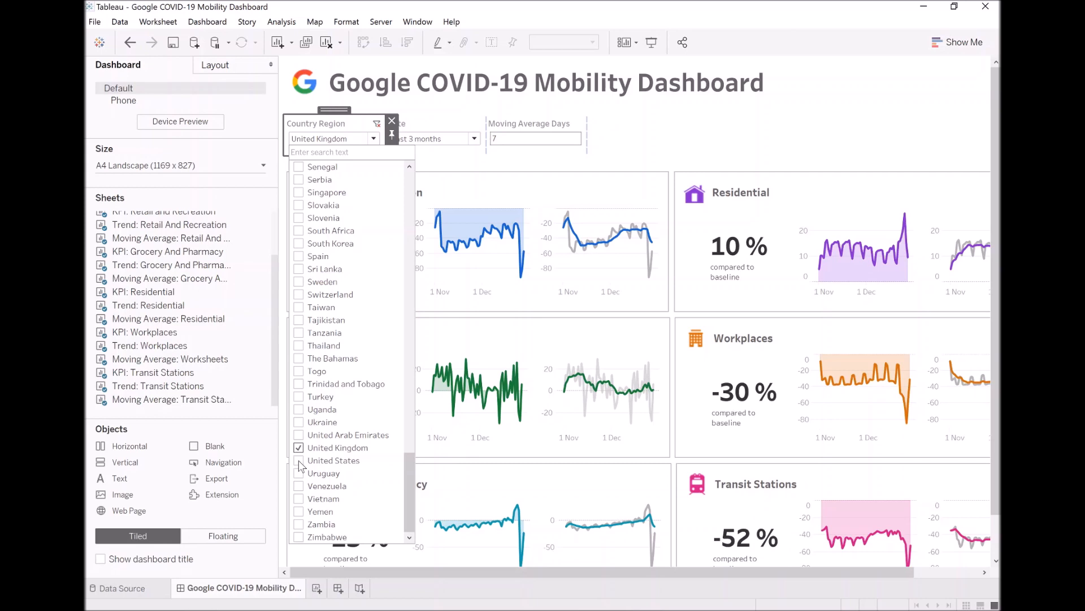
{"action": "left_click", "coordinate": [299, 459]}
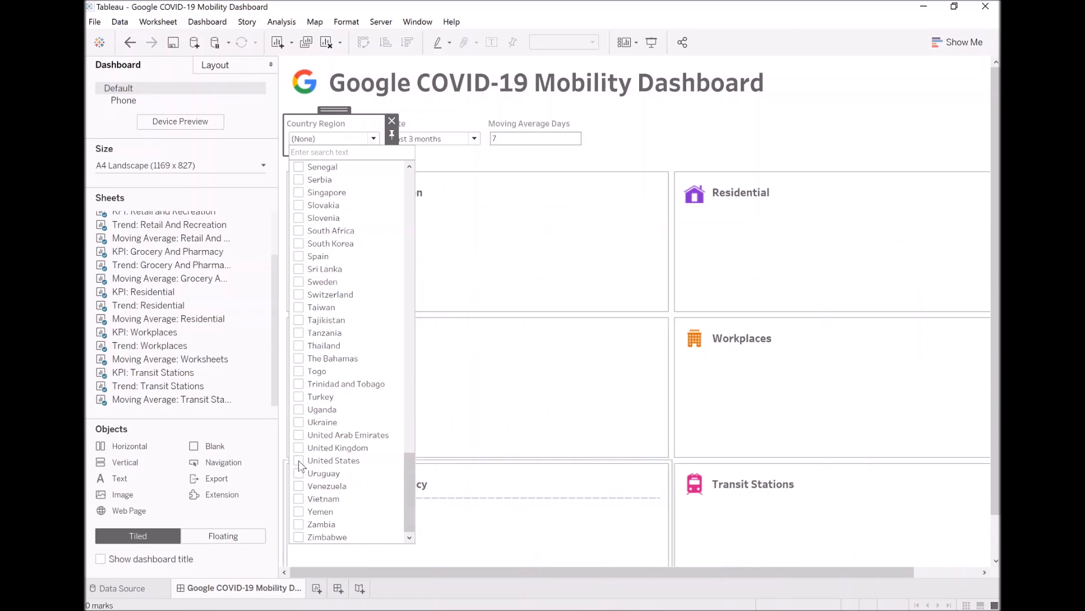
{"action": "left_click", "coordinate": [308, 461]}
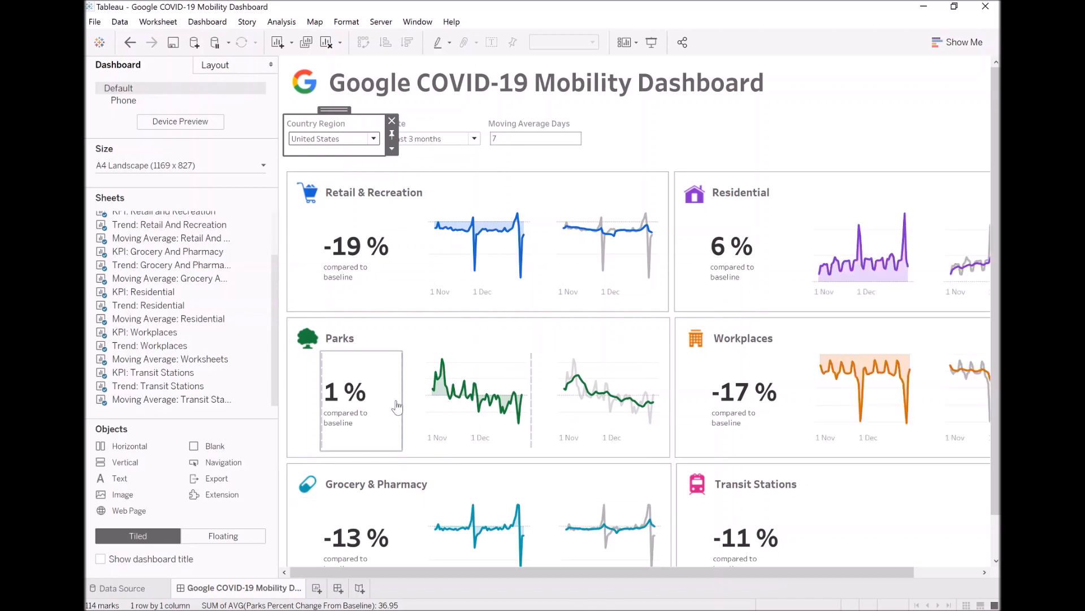
{"action": "left_click_drag", "start_coordinate": [795, 572], "coordinate": [580, 570]}
{"action": "left_click", "coordinate": [732, 246]}
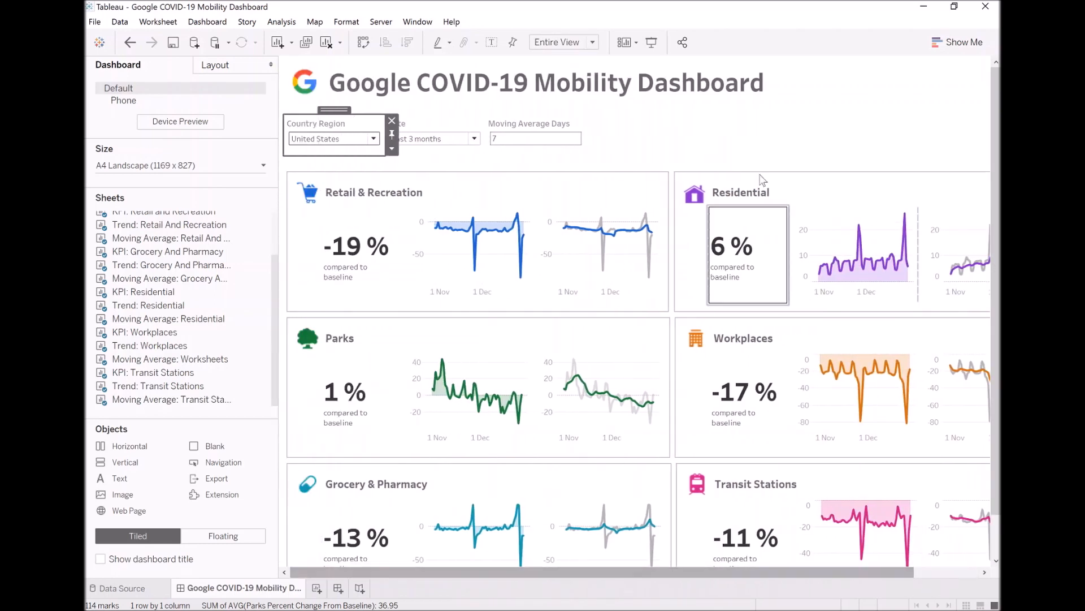
{"action": "left_click", "coordinate": [769, 129]}
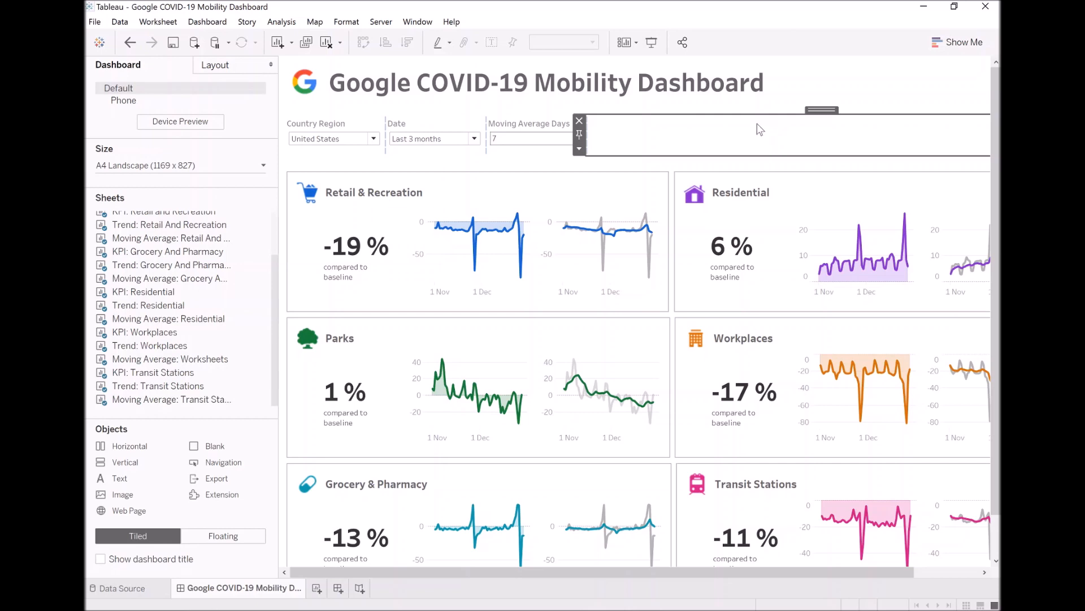
{"action": "left_click", "coordinate": [495, 264]}
{"action": "left_click", "coordinate": [577, 260]}
{"action": "left_click", "coordinate": [502, 268]}
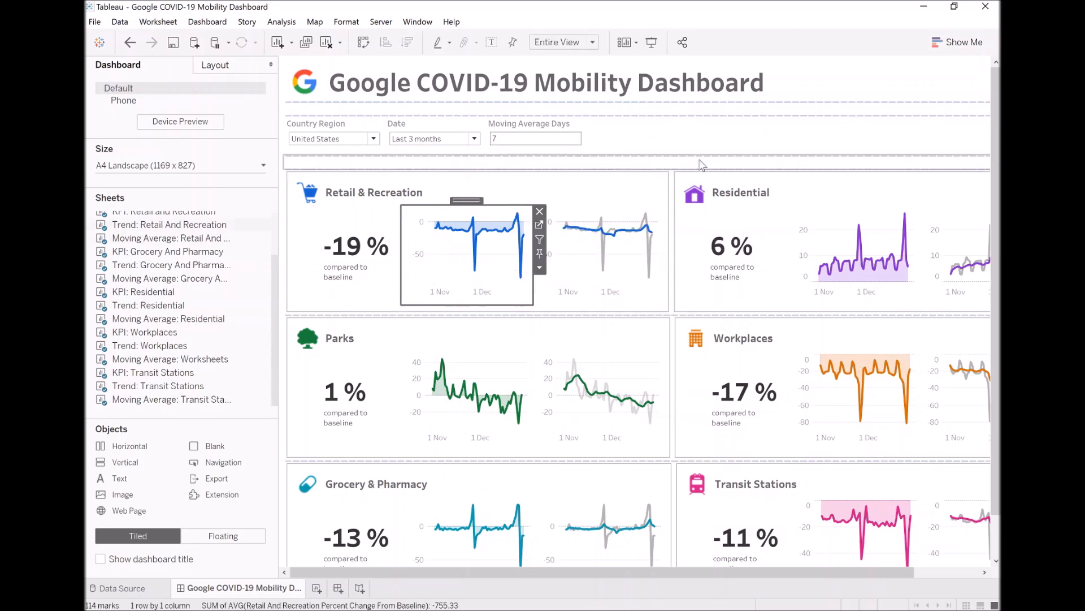
{"action": "left_click", "coordinate": [713, 148]}
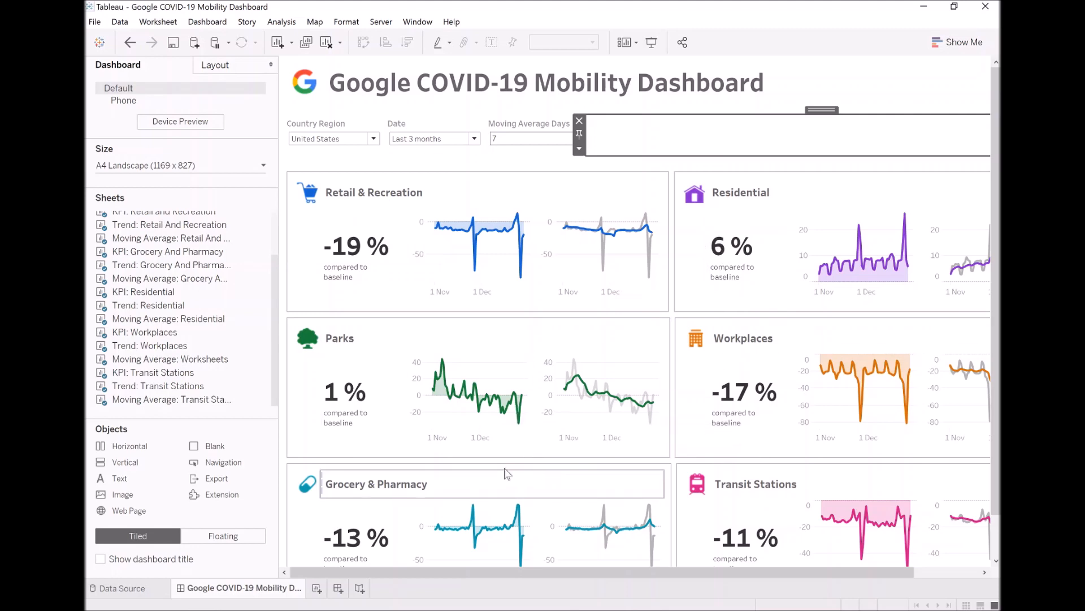
- Set the width of the Grocery & Pharmacy card container to 600 pixels
{"action": "left_click", "coordinate": [428, 475]}
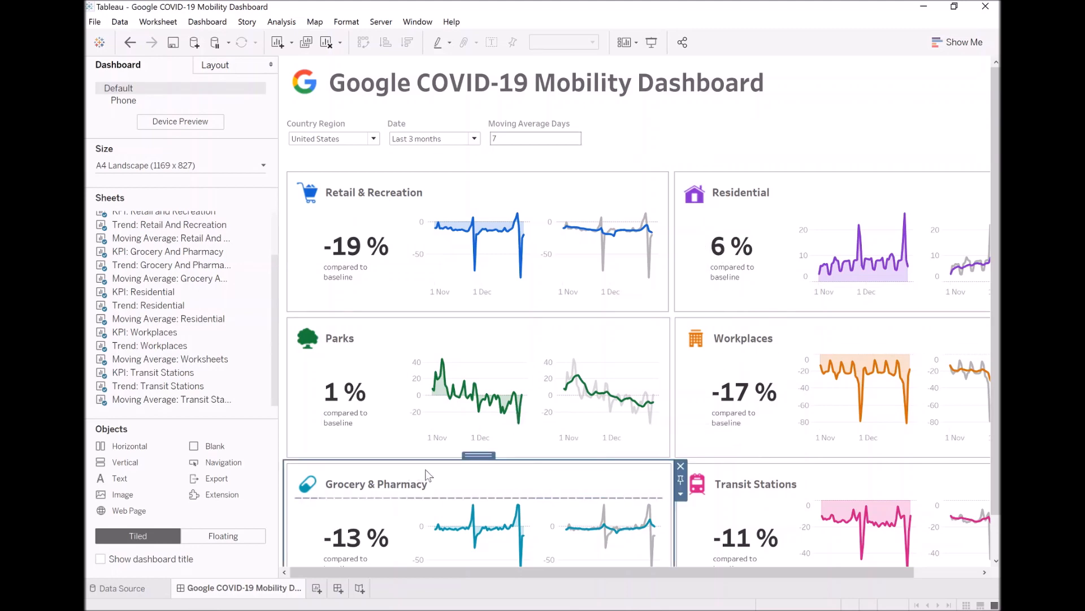
{"action": "left_click", "coordinate": [681, 493]}
{"action": "left_click", "coordinate": [714, 537]}
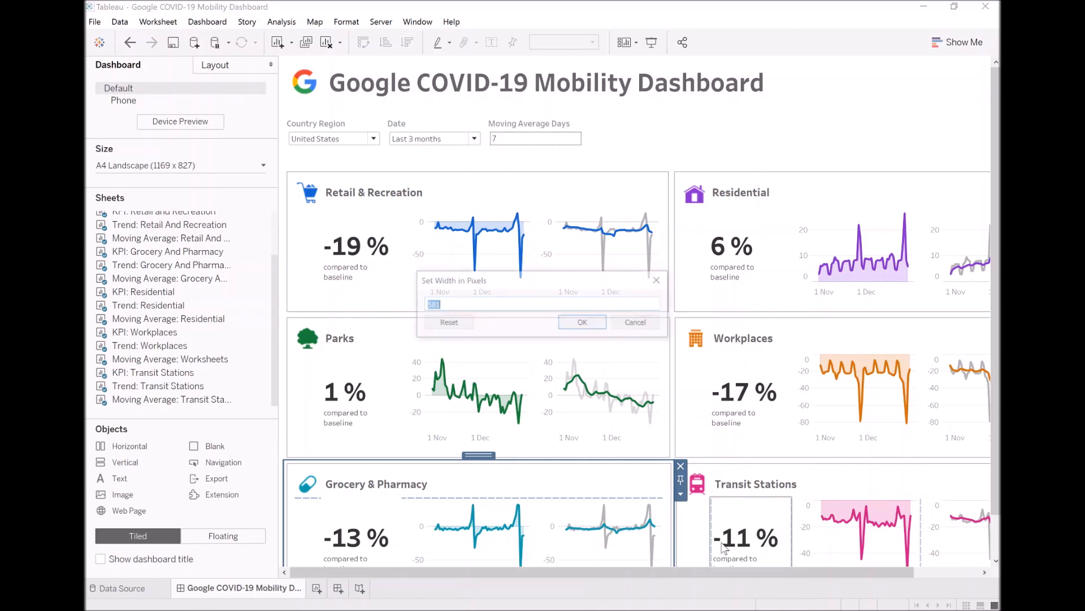
{"action": "type", "text": "60"}
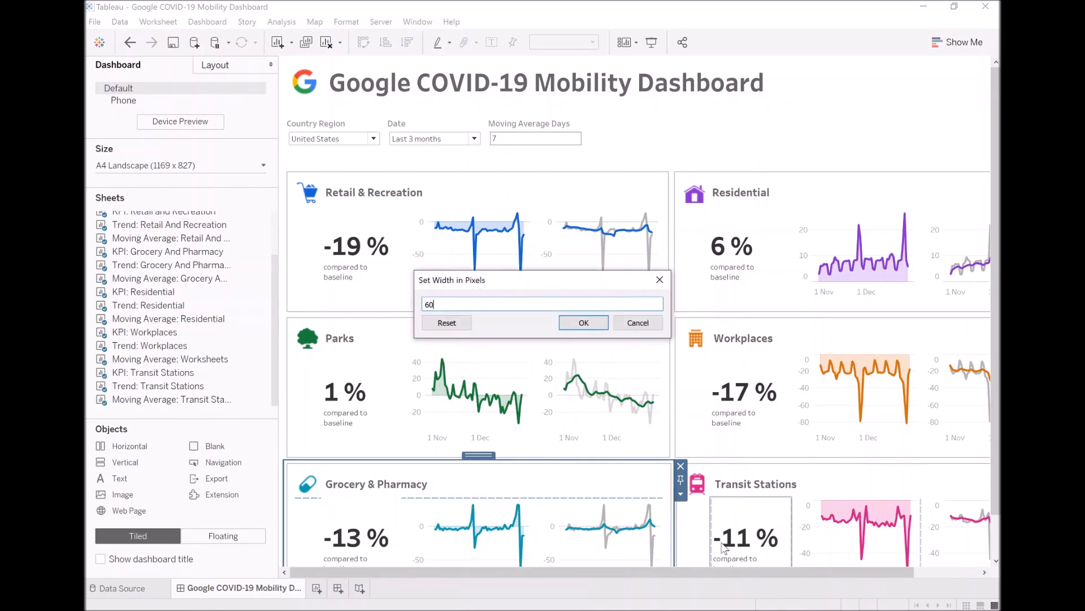
{"action": "type", "text": "0"}
{"action": "key", "text": "Return"}
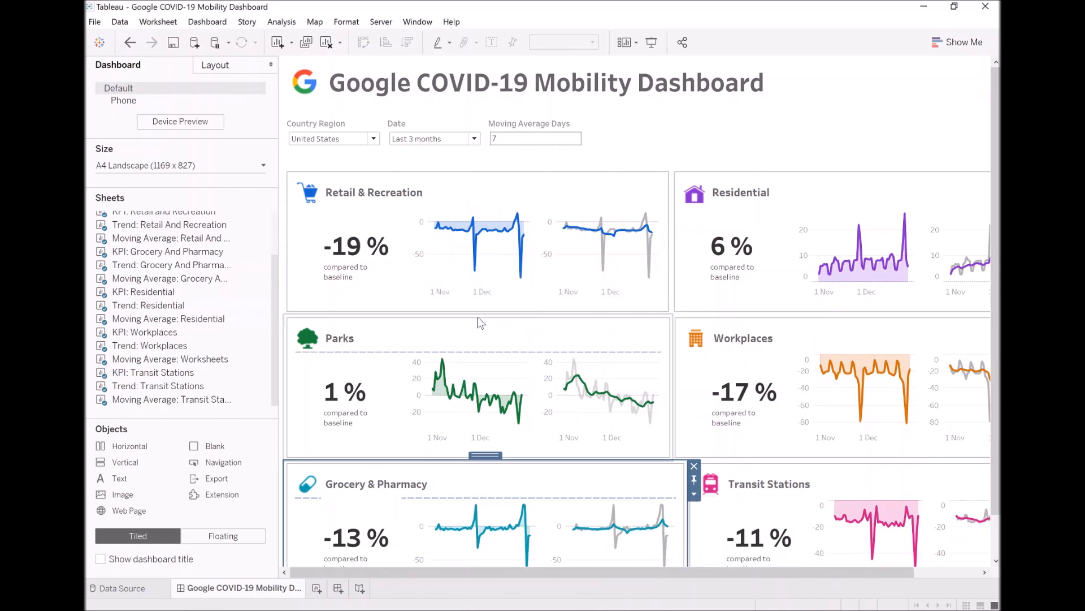
- Set the width of the Parks card container to 600 pixels
{"action": "left_click", "coordinate": [479, 321]}
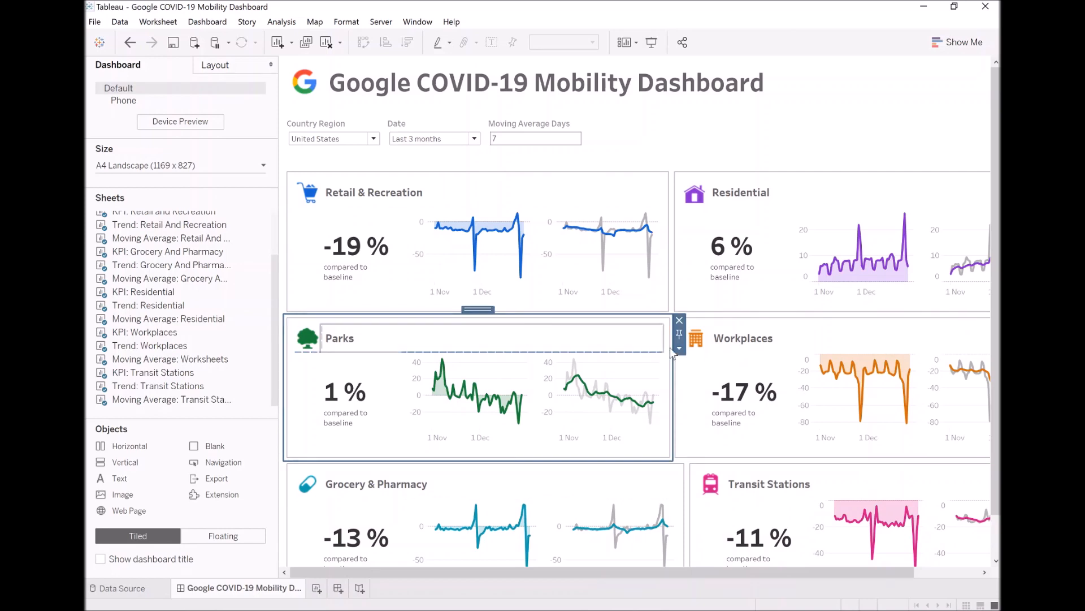
{"action": "left_click", "coordinate": [679, 347]}
{"action": "left_click", "coordinate": [749, 435]}
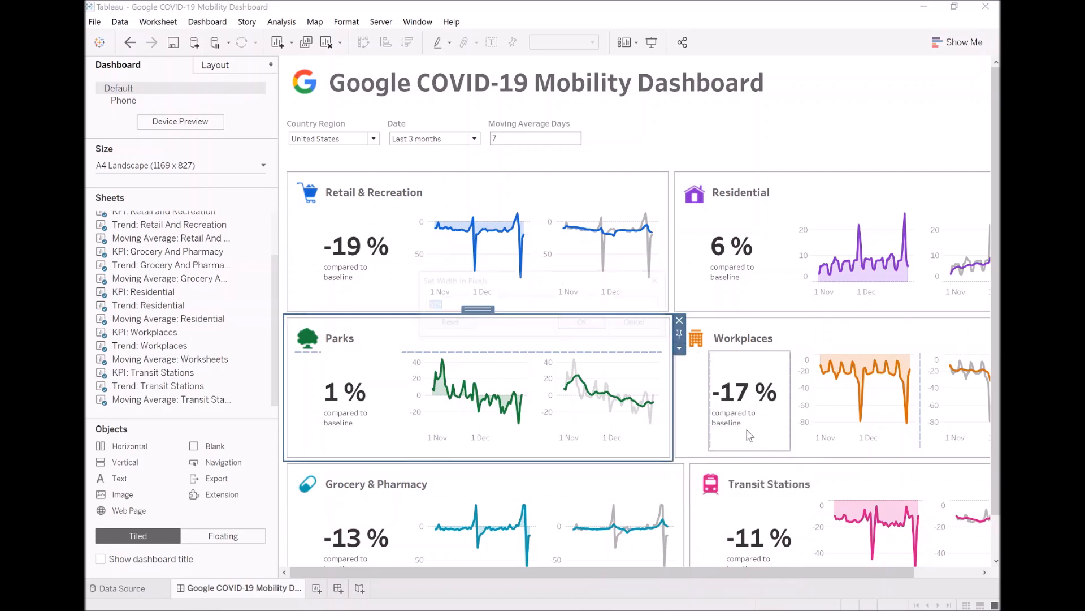
{"action": "type", "text": "600"}
{"action": "key", "text": "Return"}
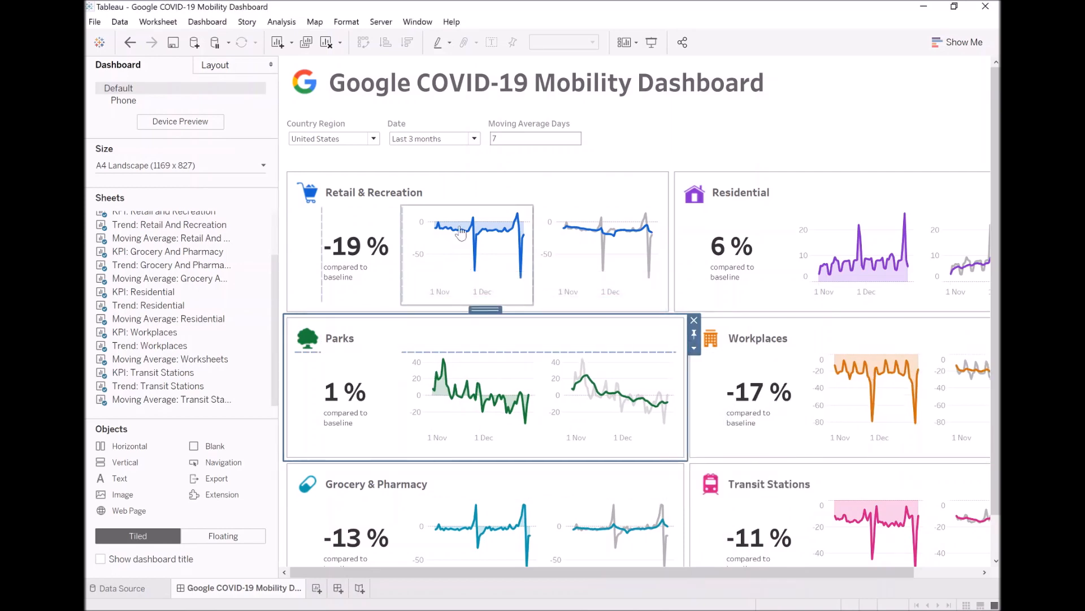
- Set the width of the Retail & Recreation card container to 600 pixels
{"action": "left_click", "coordinate": [453, 174]}
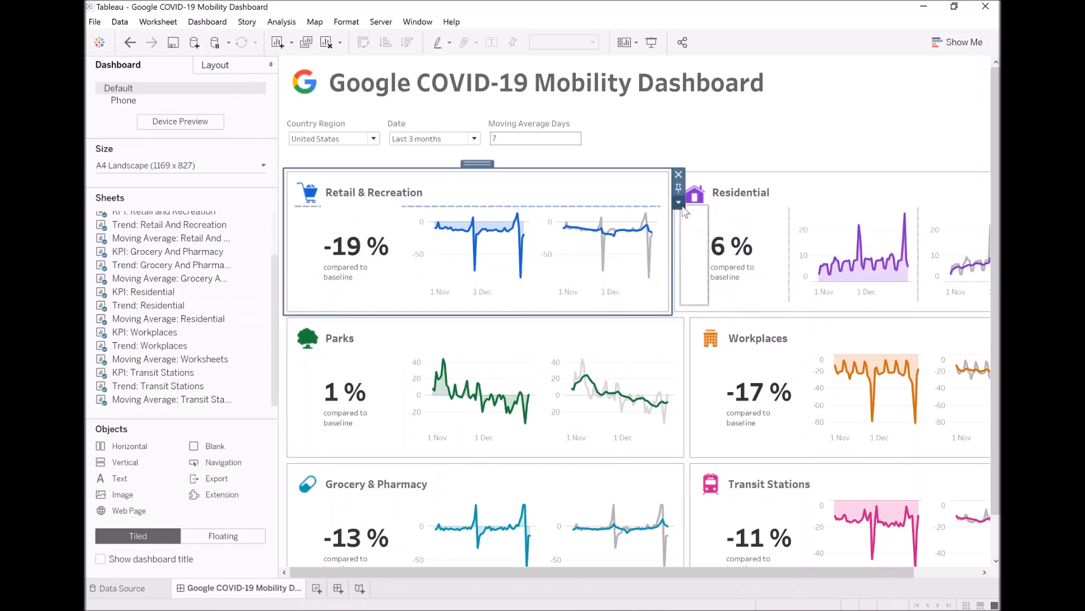
{"action": "left_click", "coordinate": [679, 202]}
{"action": "left_click", "coordinate": [732, 282]}
{"action": "key", "text": "Return"}
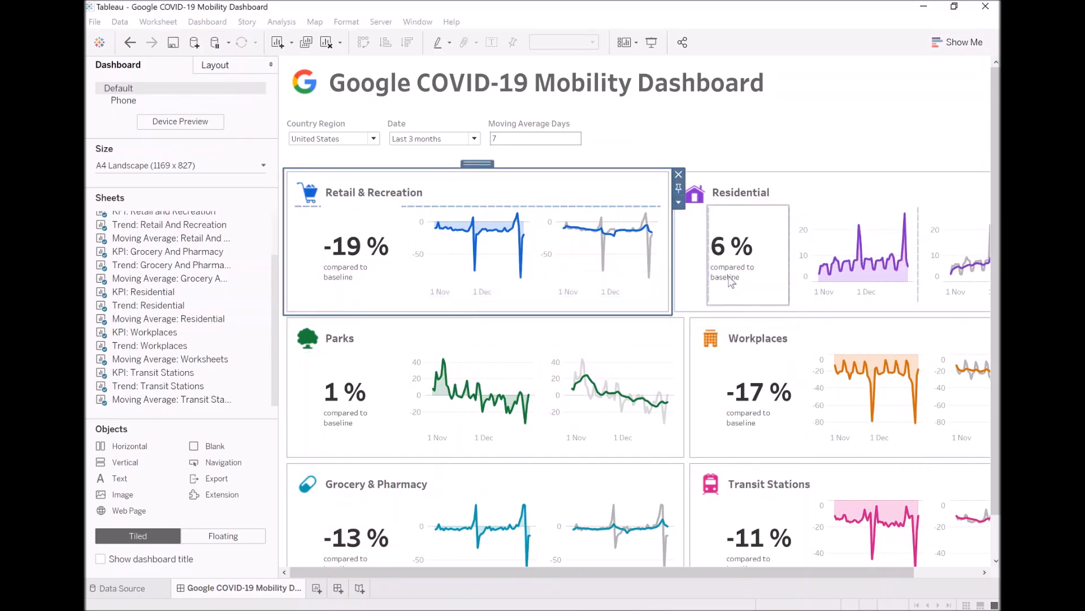
- Set the width of the Transit Stations card container to 600 pixels
{"action": "left_click_drag", "start_coordinate": [825, 572], "coordinate": [934, 582]}
{"action": "left_click", "coordinate": [896, 468]}
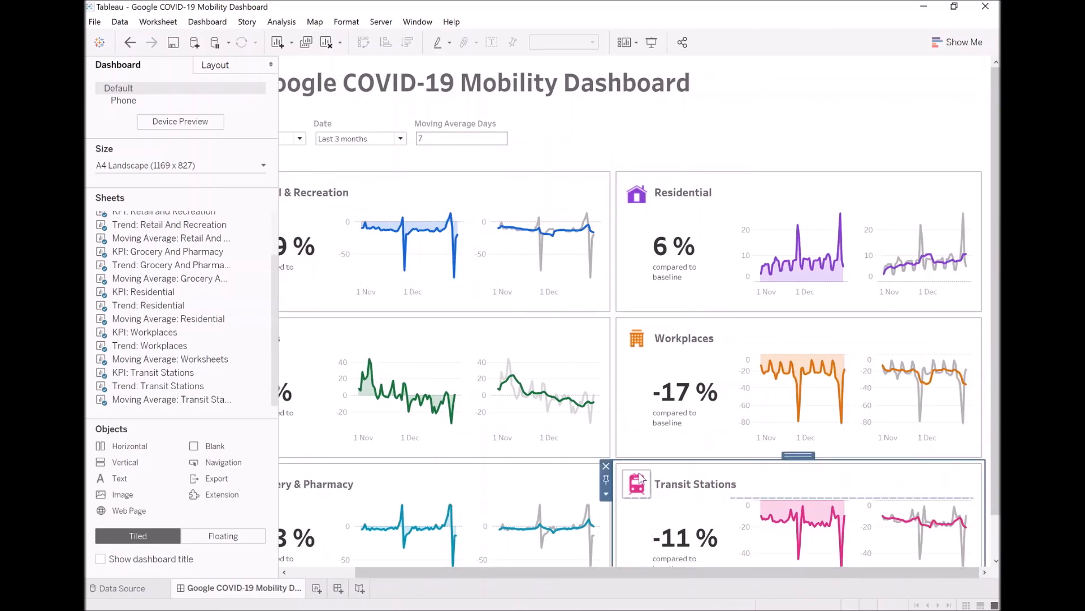
{"action": "left_click", "coordinate": [606, 493]}
{"action": "left_click", "coordinate": [656, 541]}
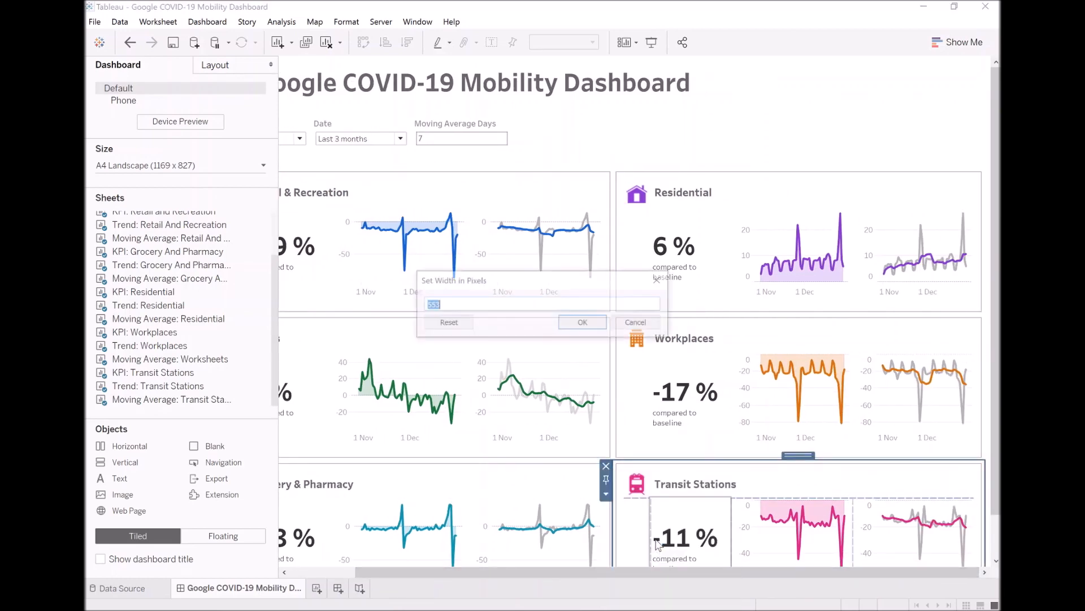
{"action": "type", "text": "60"}
{"action": "key", "text": "Return"}
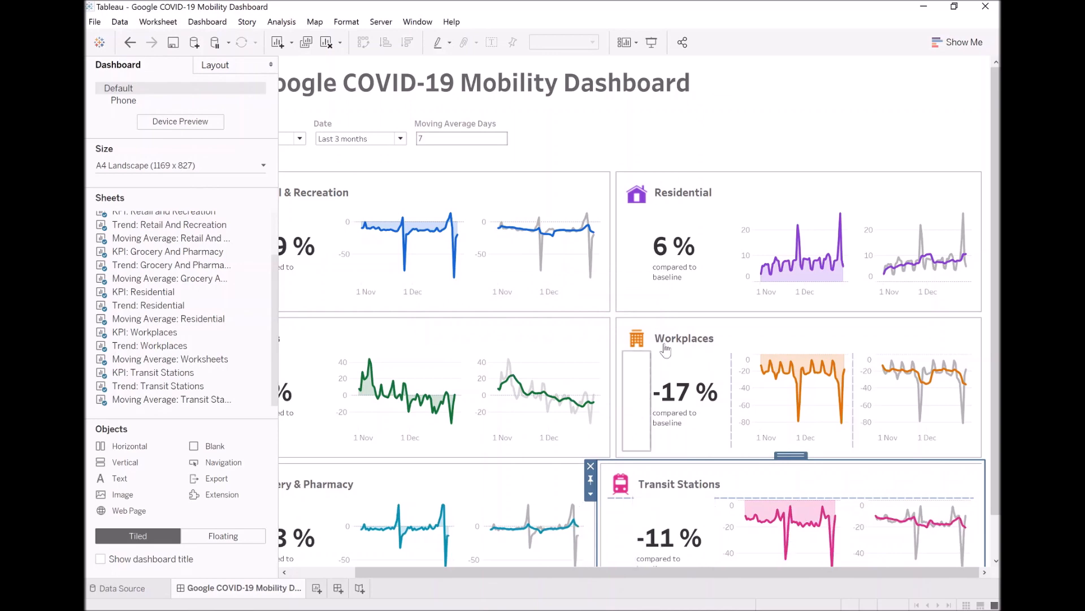
- Set the width of the Workplaces card container to 600 pixels
{"action": "left_click", "coordinate": [692, 327]}
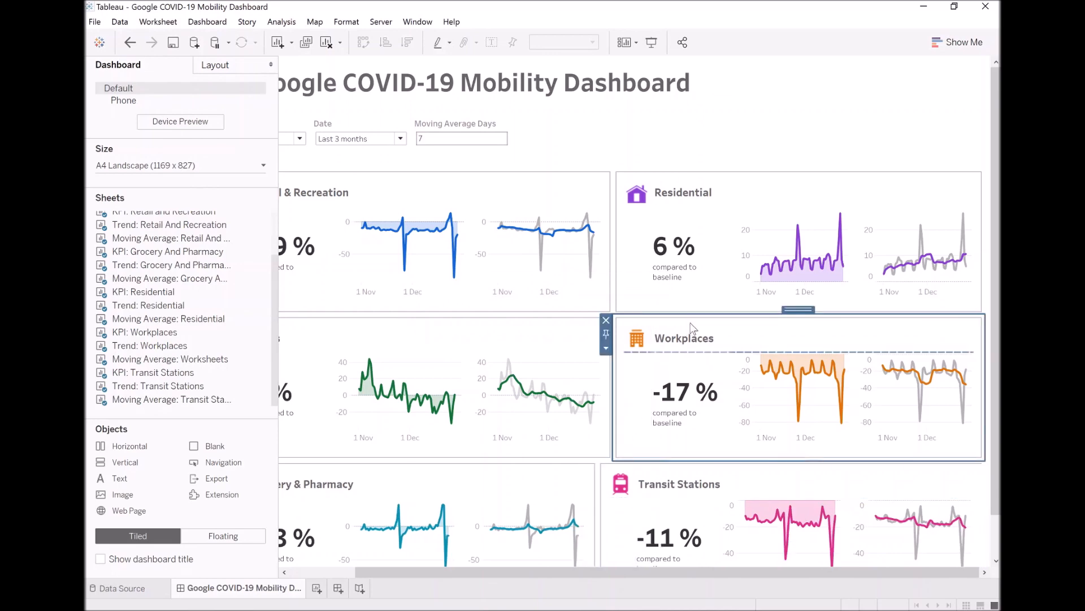
{"action": "left_click", "coordinate": [606, 349]}
{"action": "left_click", "coordinate": [649, 425]}
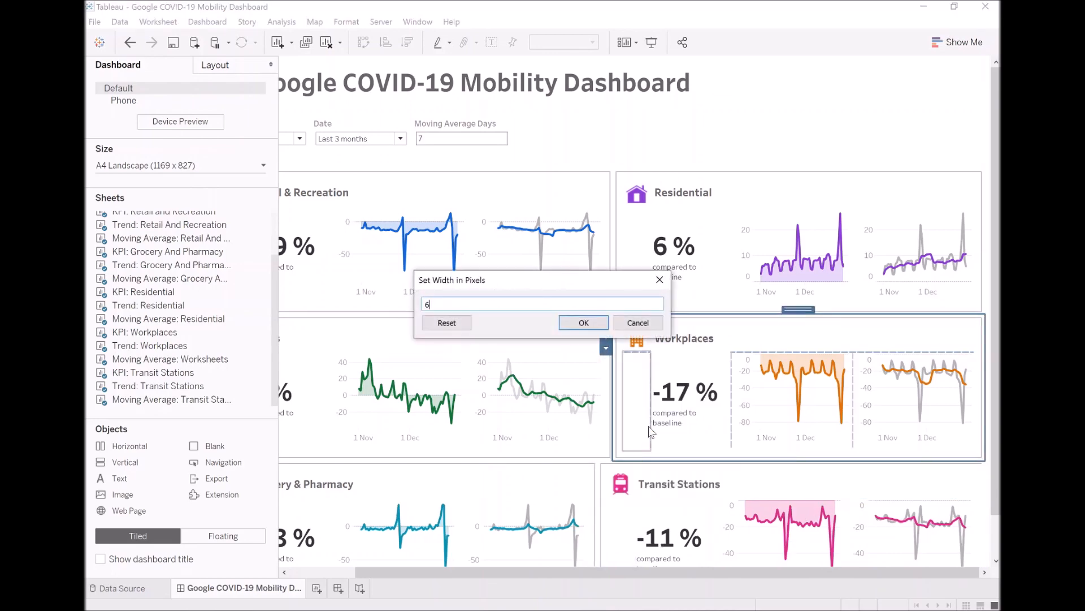
{"action": "key", "text": "Return"}
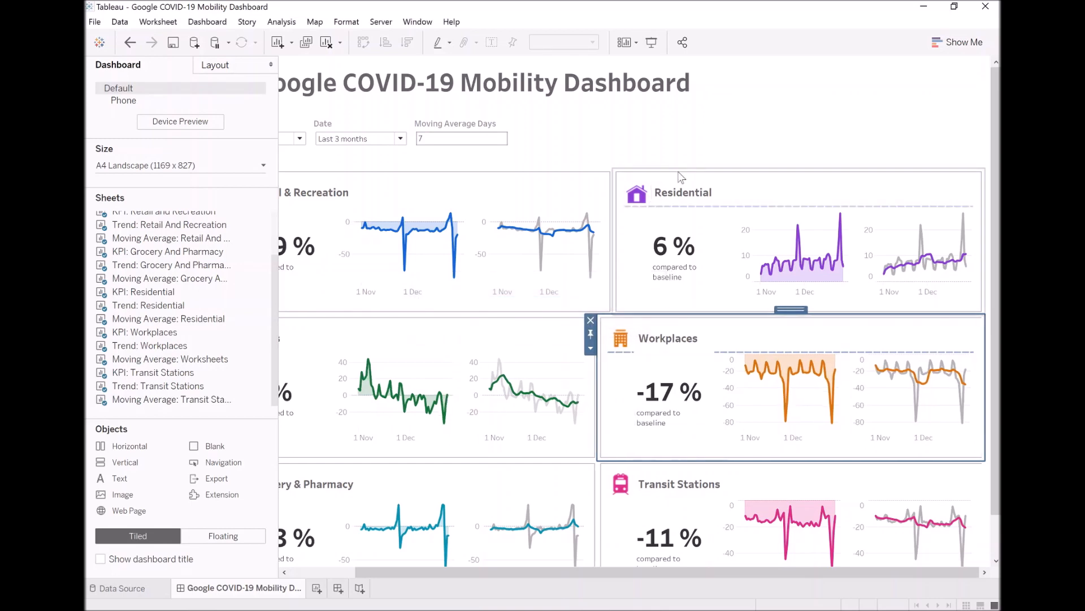
- Set the width of the Residential card container to 600 pixels
{"action": "left_click", "coordinate": [681, 178]}
{"action": "left_click", "coordinate": [606, 202]}
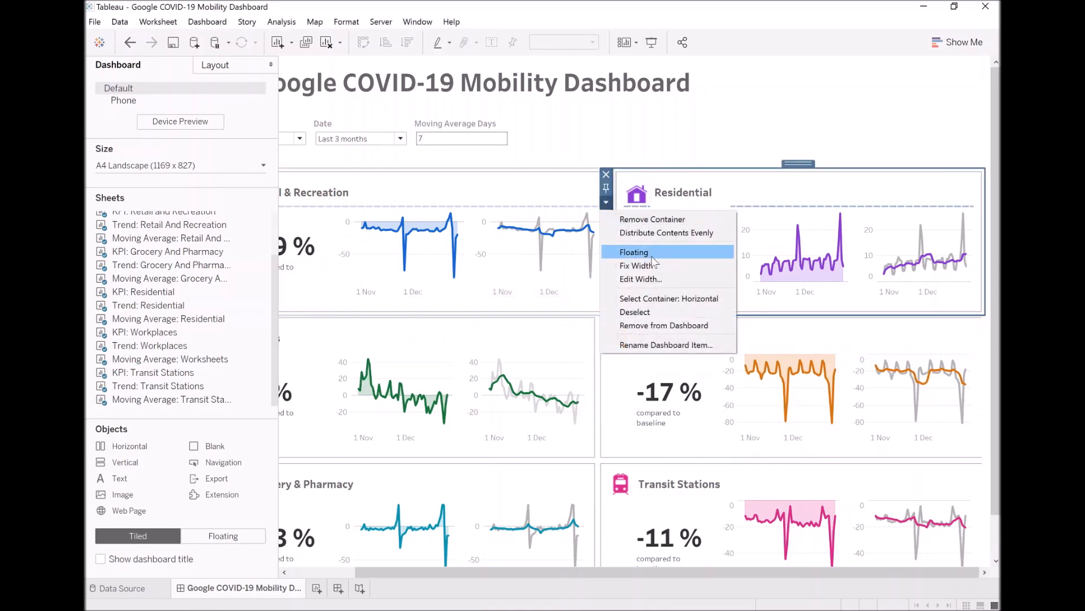
{"action": "left_click", "coordinate": [648, 278]}
{"action": "type", "text": "600"}
{"action": "key", "text": "Return"}
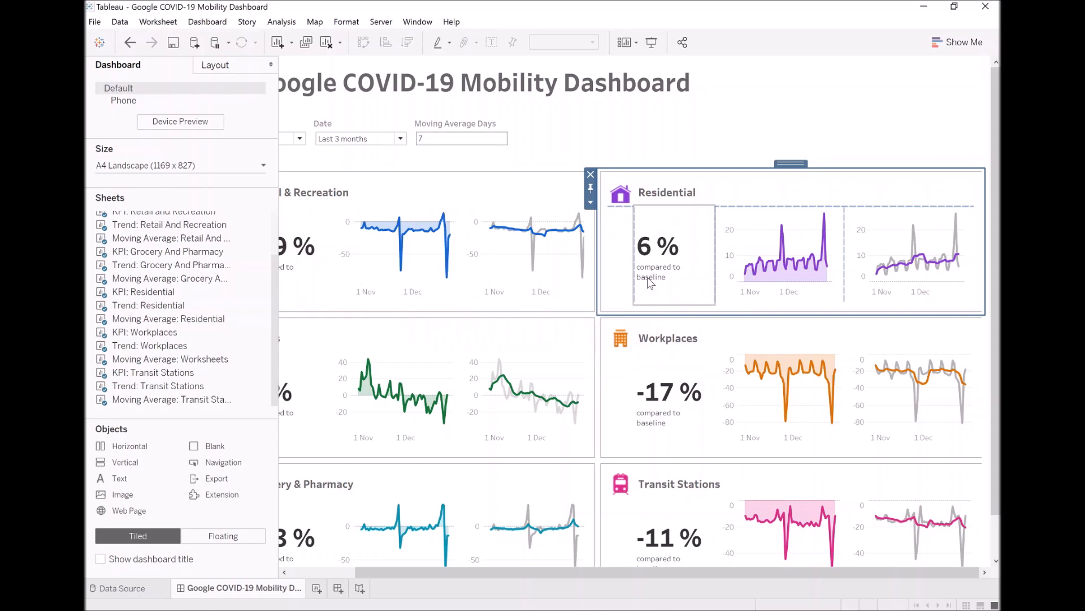
- Expand the dashboard's item hierarchy from Tiled through Horizontal to the contents of the Vertical container
{"action": "left_click", "coordinate": [690, 116]}
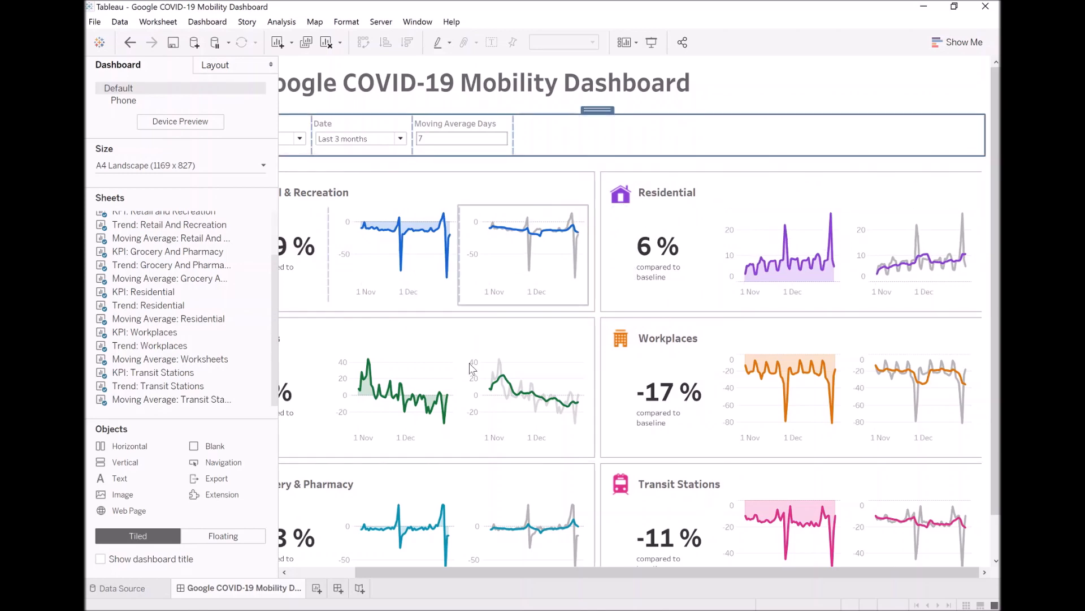
{"action": "left_click", "coordinate": [214, 67]}
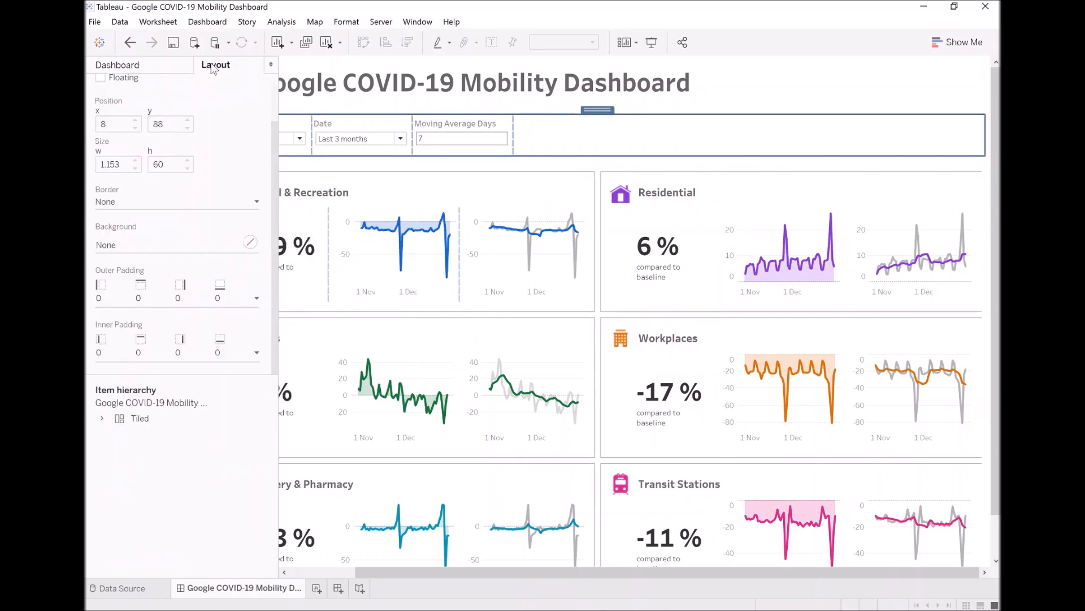
{"action": "left_click", "coordinate": [101, 418]}
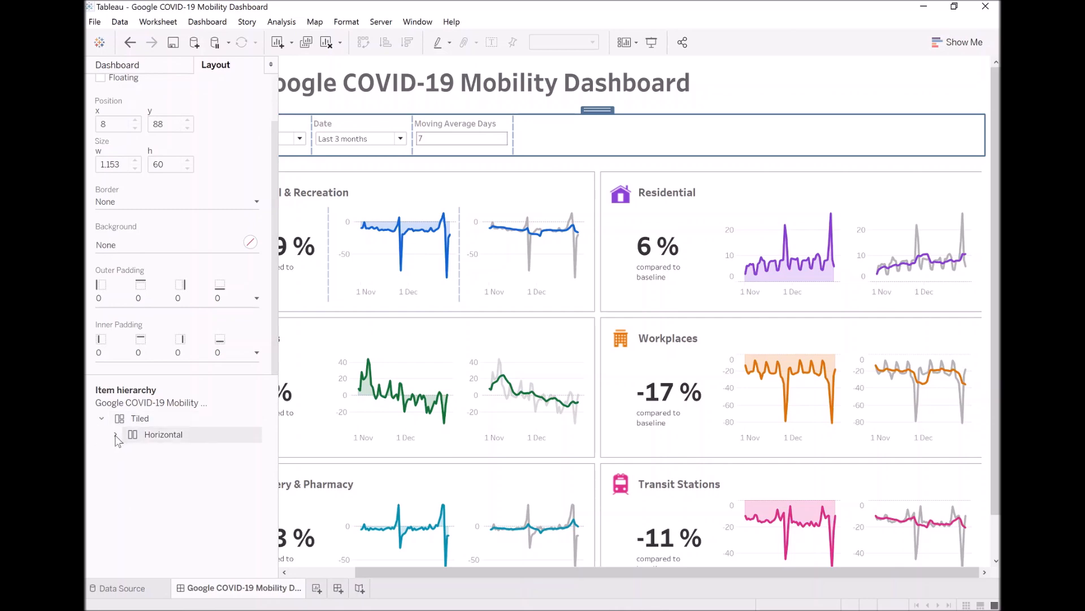
{"action": "left_click", "coordinate": [116, 435]}
{"action": "left_click", "coordinate": [129, 450]}
{"action": "scroll", "coordinate": [232, 466], "scroll_direction": "down", "scroll_amount": 1}
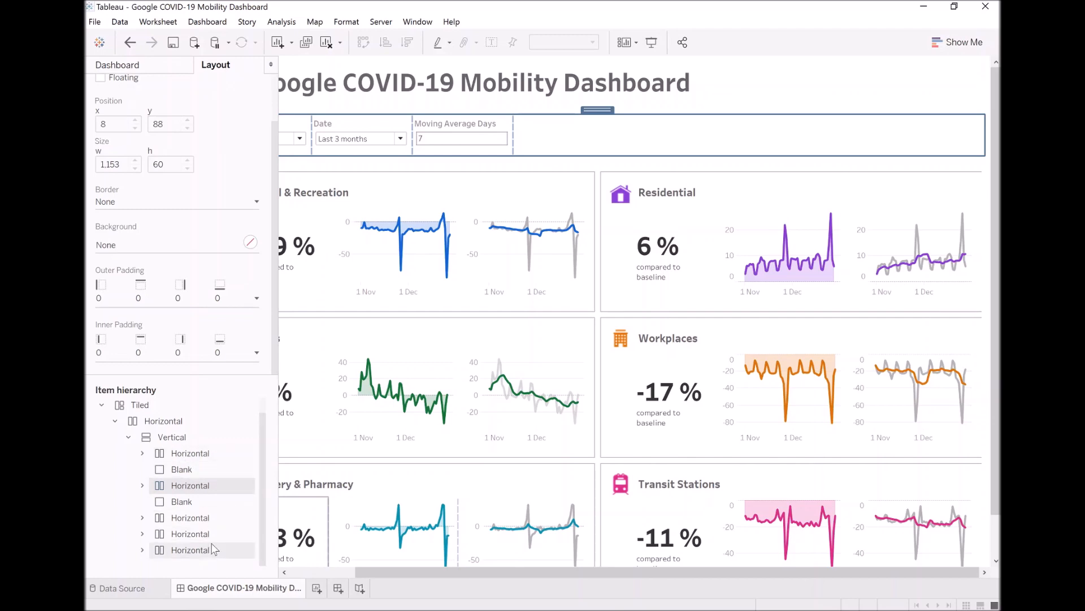
{"action": "left_click", "coordinate": [323, 572]}
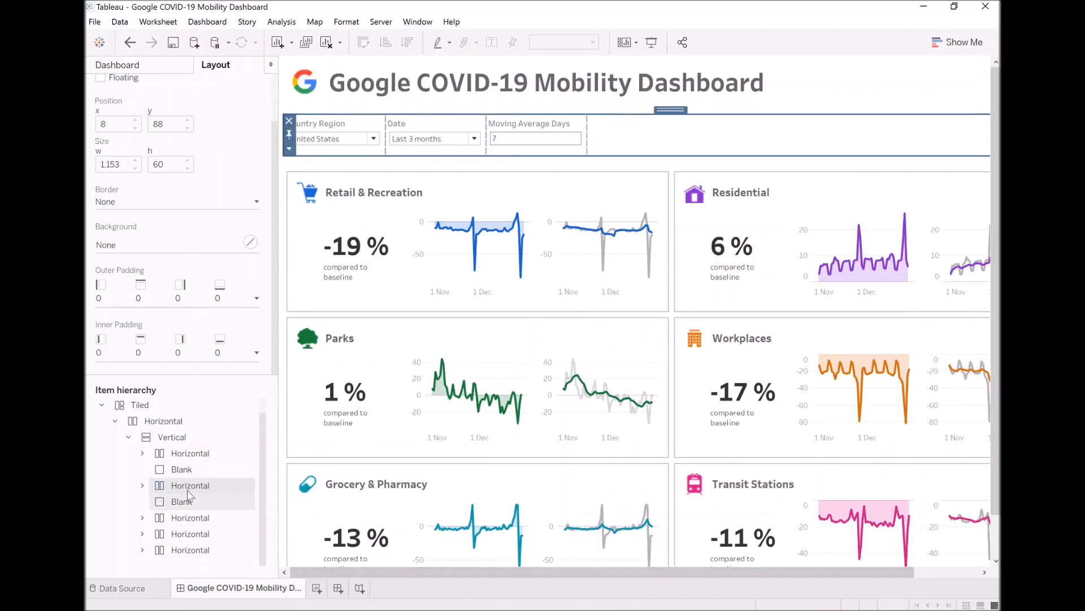
- Rename the horizontal container holding the logo and dashboard title to "Header"
{"action": "left_click", "coordinate": [181, 453]}
{"action": "right_click", "coordinate": [179, 452]}
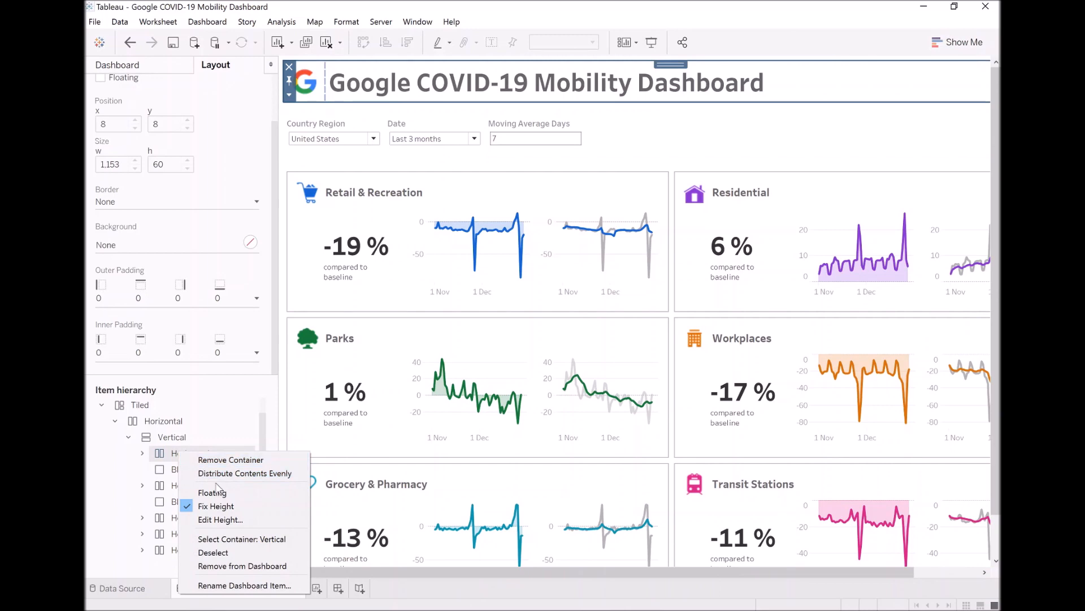
{"action": "left_click", "coordinate": [247, 585]}
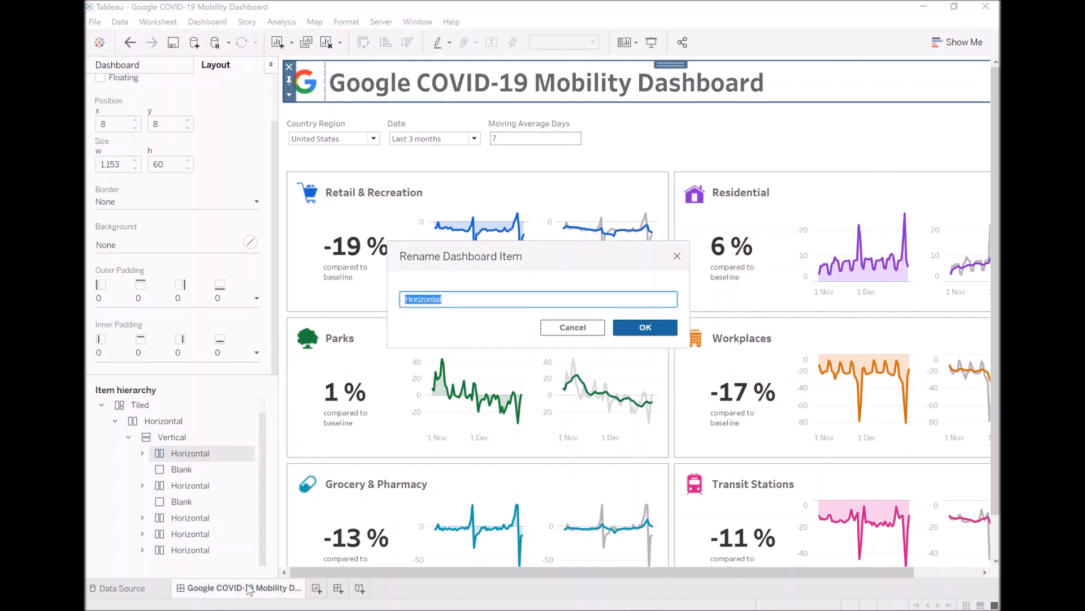
{"action": "type", "text": "Head"}
{"action": "left_click", "coordinate": [645, 327]}
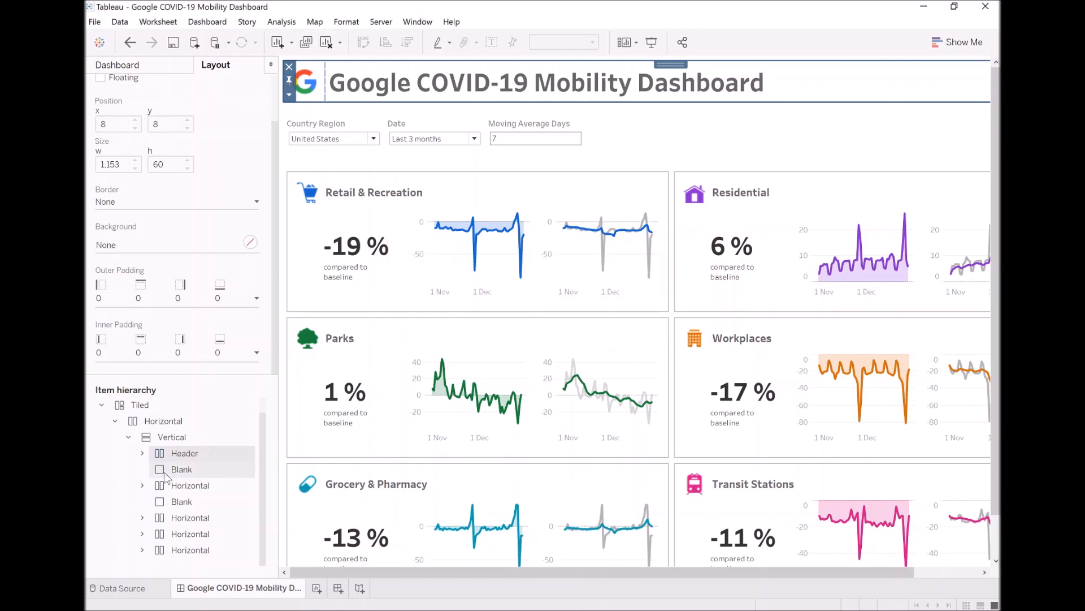
- Rename the horizontal container holding the Country Region, Date and Moving Average Days controls to "Filters"
{"action": "left_click", "coordinate": [180, 487]}
{"action": "right_click", "coordinate": [181, 488]}
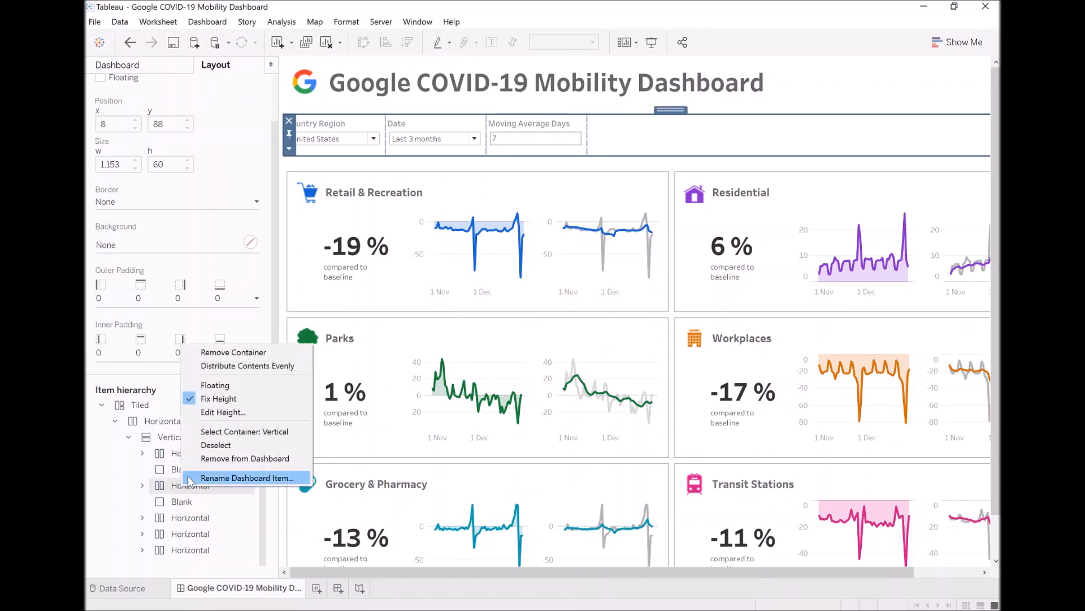
{"action": "left_click", "coordinate": [241, 478]}
{"action": "type", "text": "Filters"}
{"action": "key", "text": "Return"}
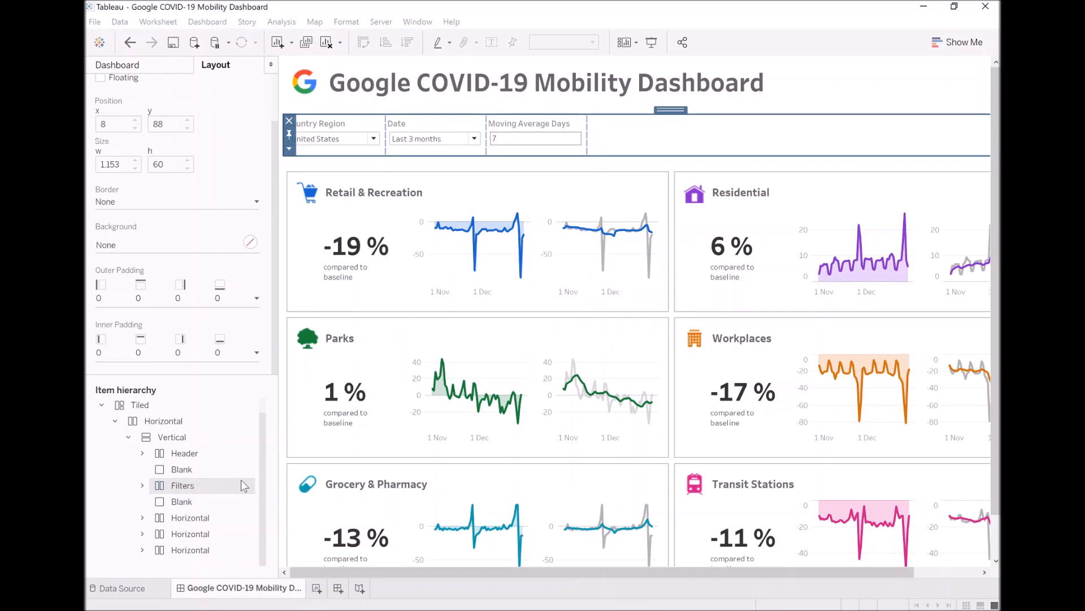
- Rename the horizontal container holding the Retail & Recreation and Residential cards to "First Row"
{"action": "right_click", "coordinate": [199, 521]}
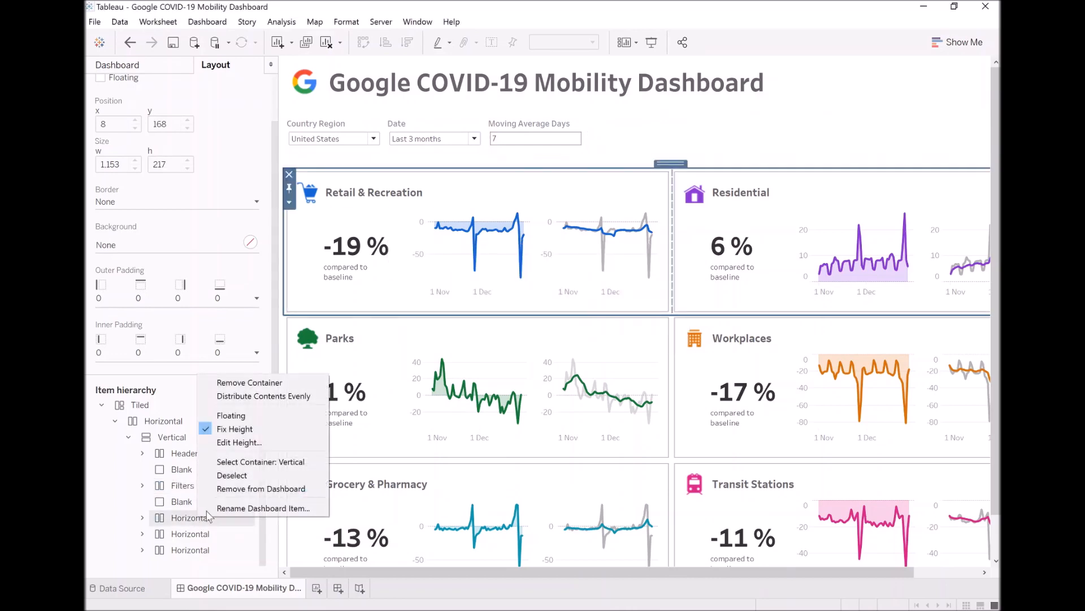
{"action": "left_click", "coordinate": [250, 507]}
{"action": "type", "text": "First Row"}
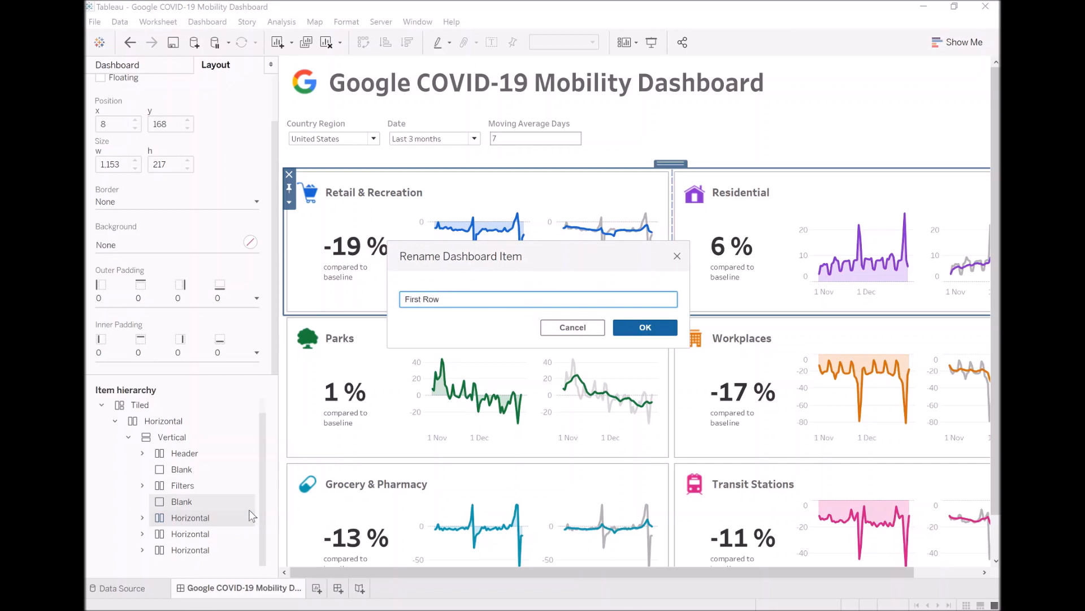
{"action": "key", "text": "Return"}
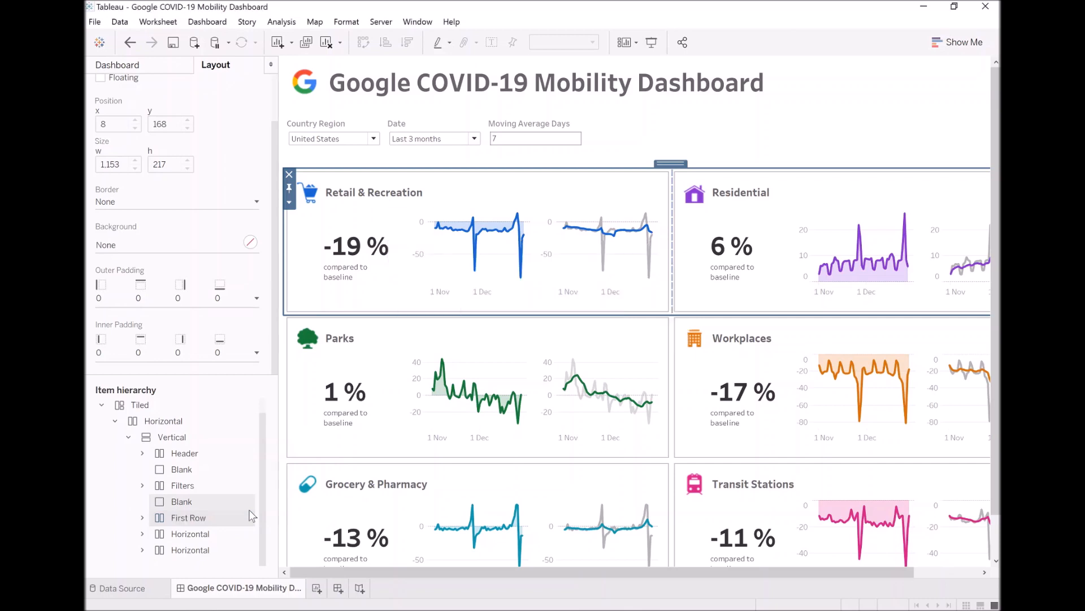
- Rename the horizontal container holding the Parks and Workplaces cards to "Second Row"
{"action": "right_click", "coordinate": [203, 536]}
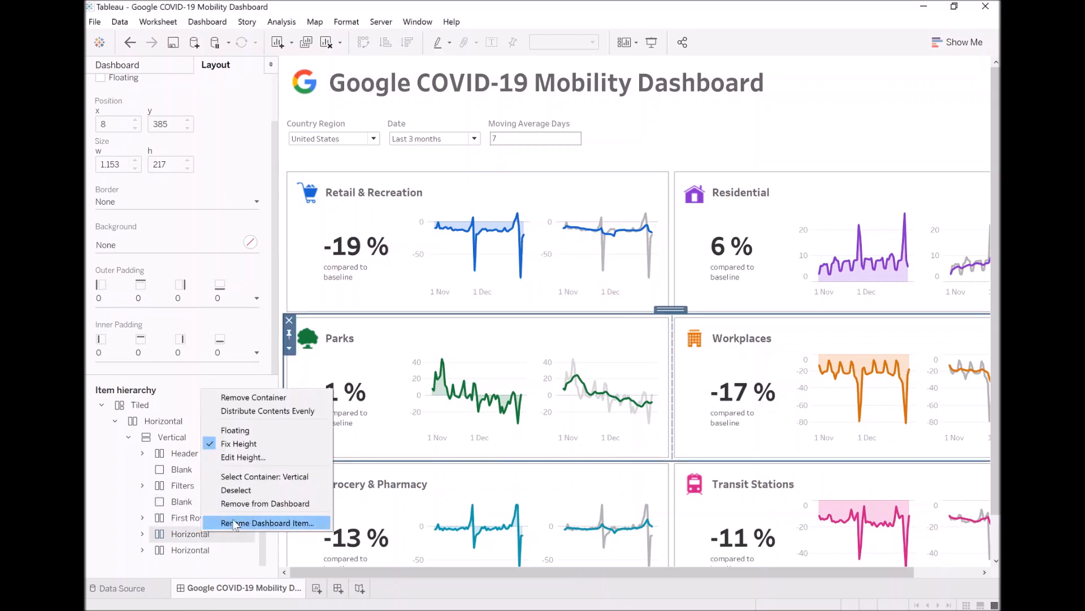
{"action": "left_click", "coordinate": [236, 524]}
{"action": "type", "text": "Second Row"}
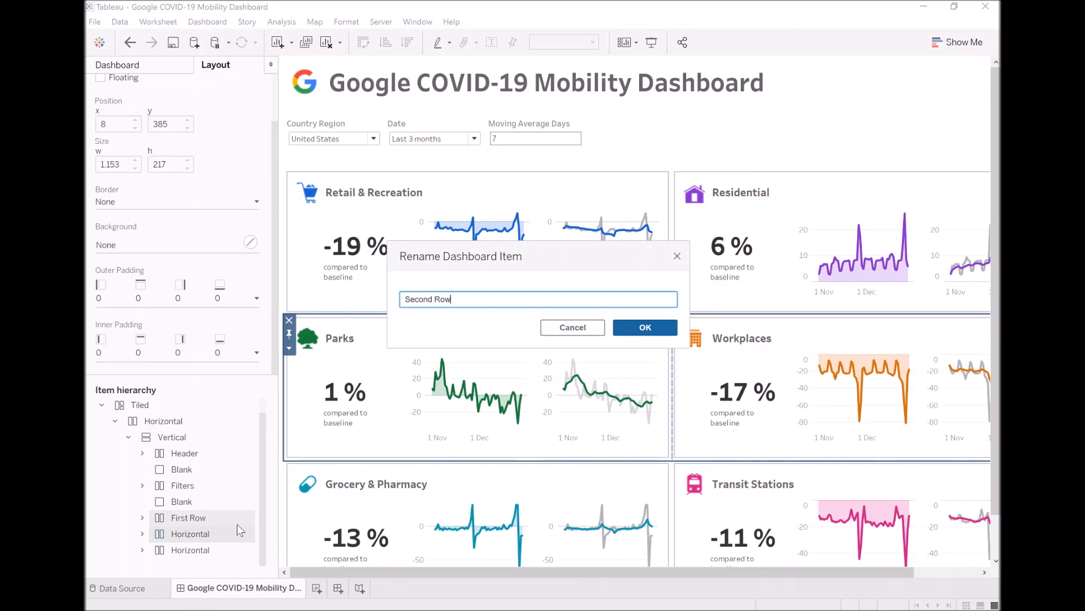
{"action": "key", "text": "Return"}
- Rename the horizontal container holding the Grocery & Pharmacy and Transit Stations cards to "Third Row"
{"action": "right_click", "coordinate": [210, 551]}
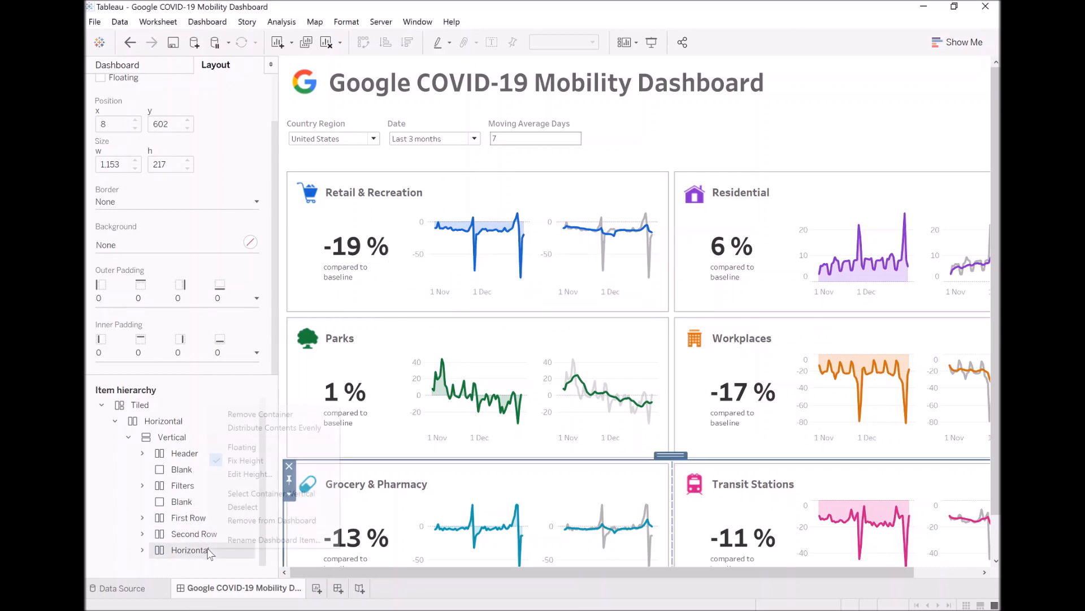
{"action": "left_click", "coordinate": [257, 539]}
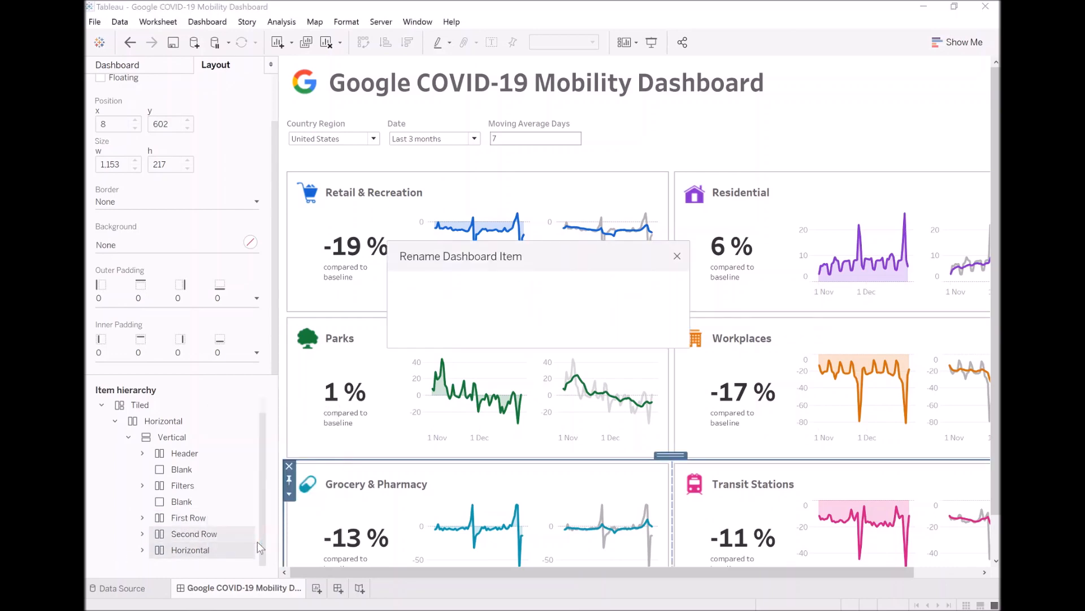
{"action": "type", "text": "Third Row"}
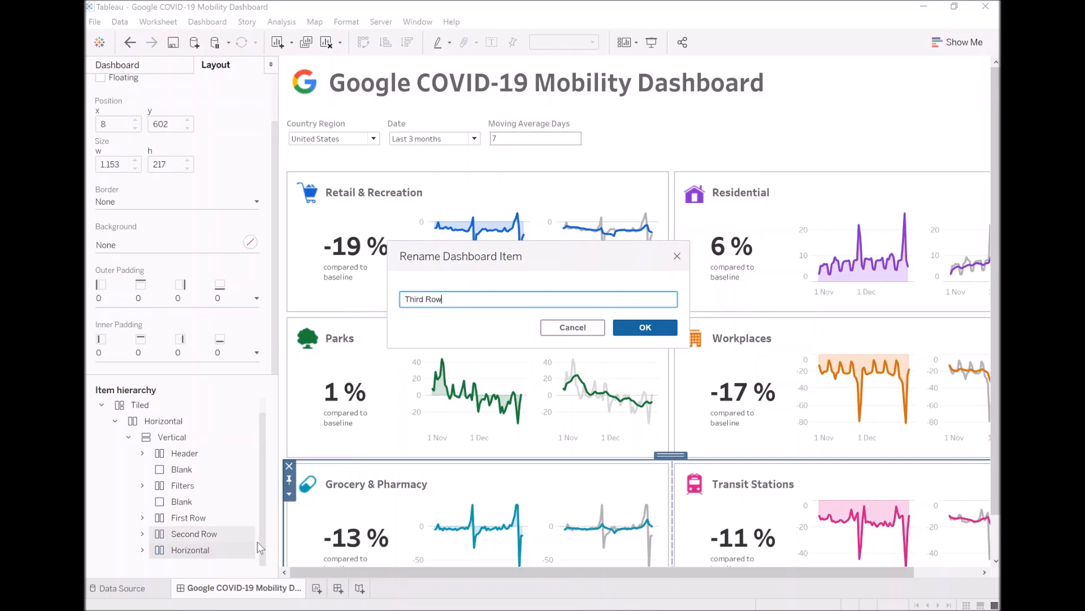
{"action": "key", "text": "Return"}
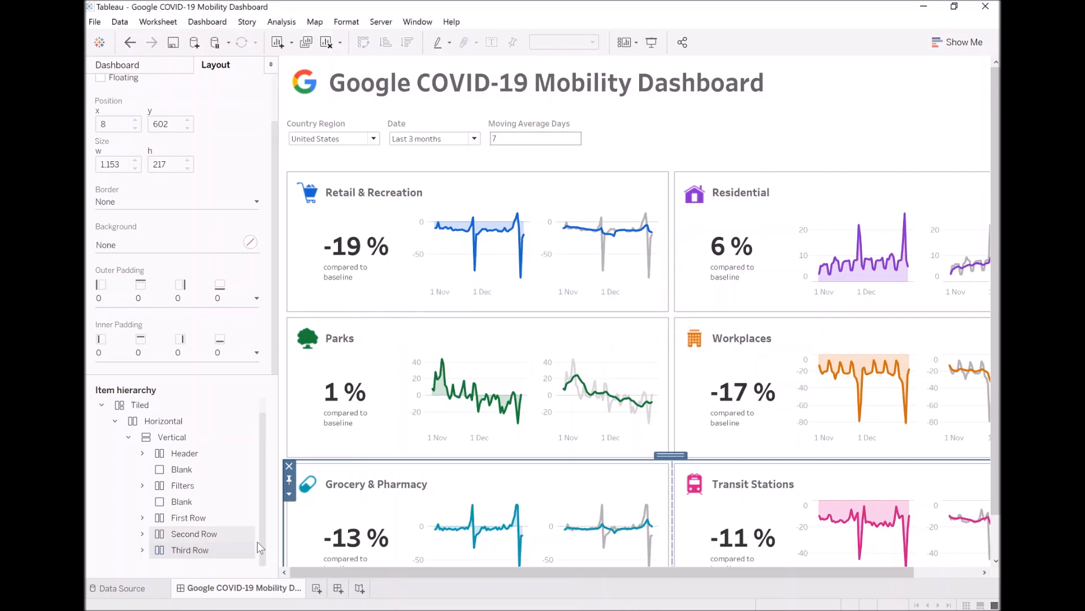
- Show the mobility dashboard in presentation mode to review the complete layout
{"action": "left_click", "coordinate": [653, 43]}
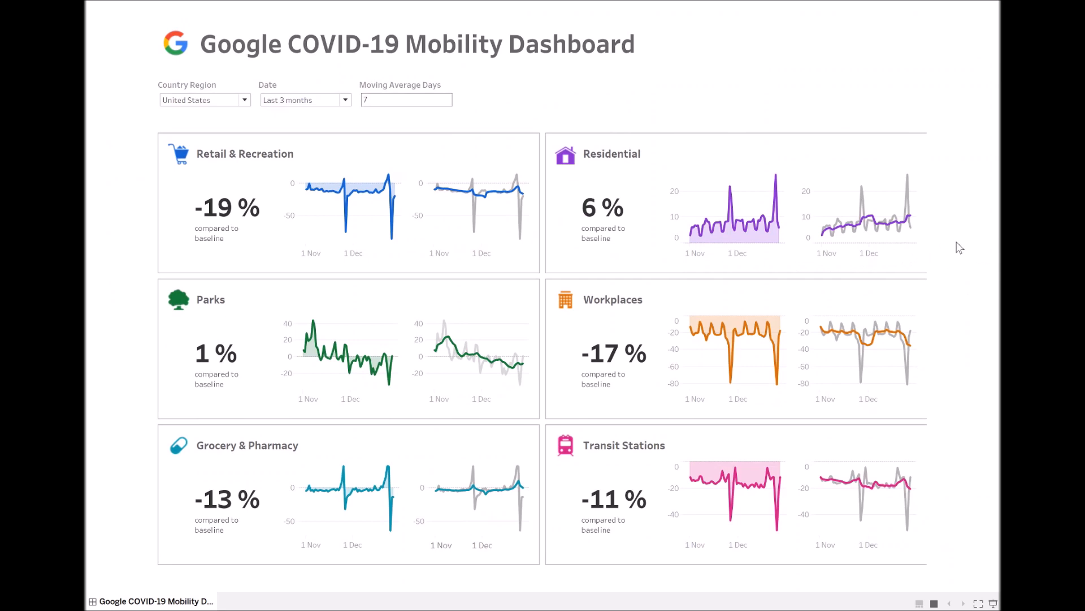